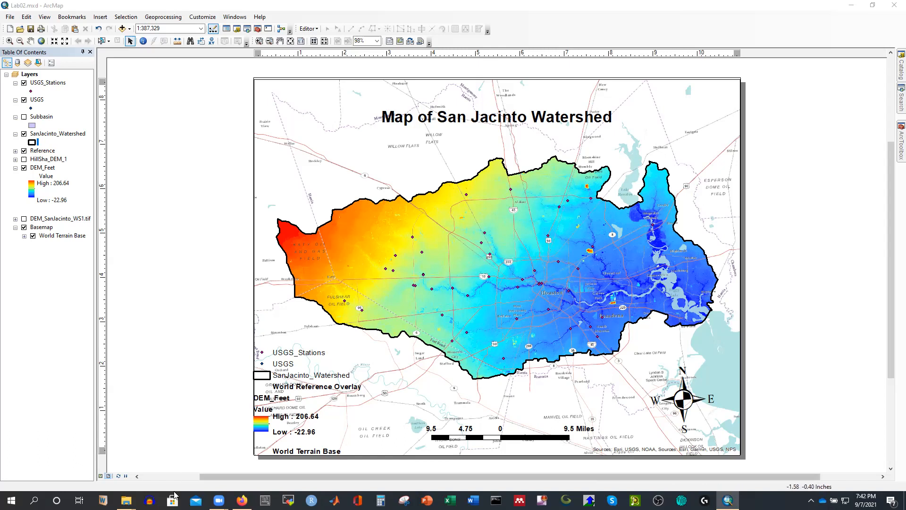
Switch to Firefox and search the web for HEC-HMS
{"action": "left_click", "coordinate": [242, 500]}
{"action": "left_click", "coordinate": [446, 169]}
{"action": "type", "text": "H"}
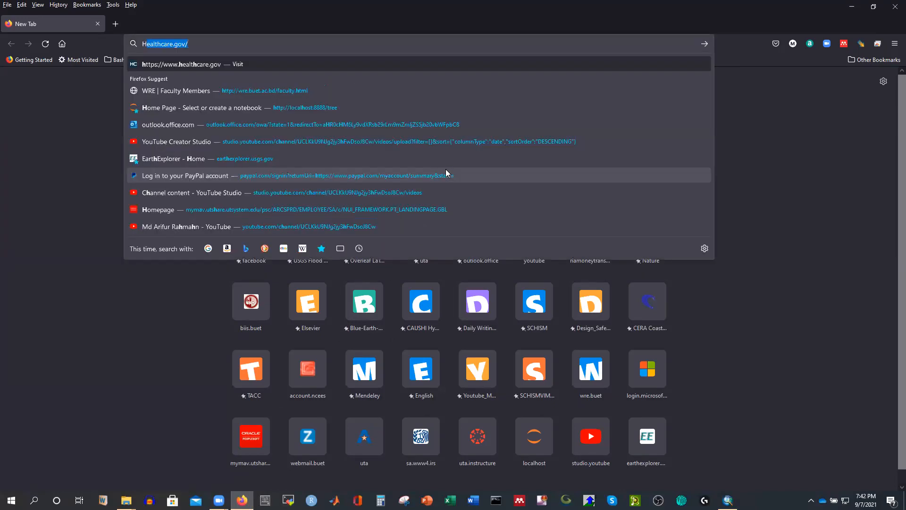
{"action": "type", "text": "EC-HMS"}
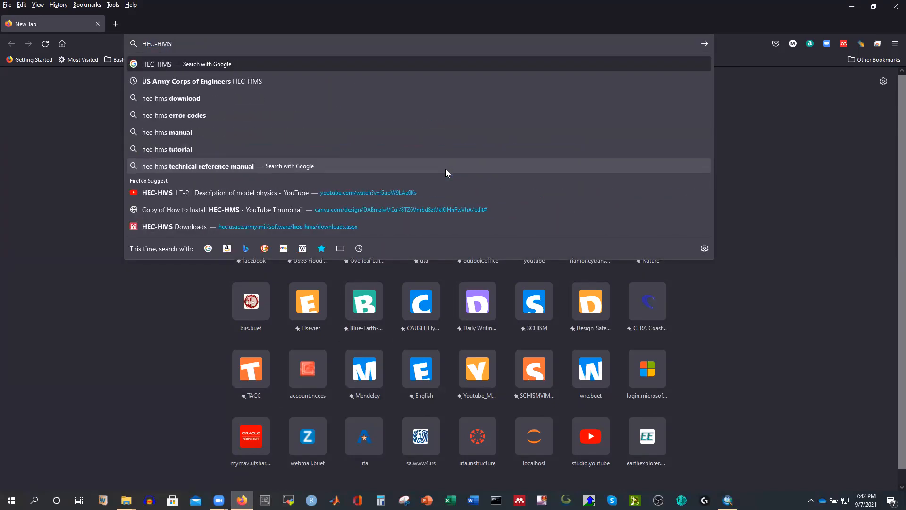
{"action": "key", "text": "Return"}
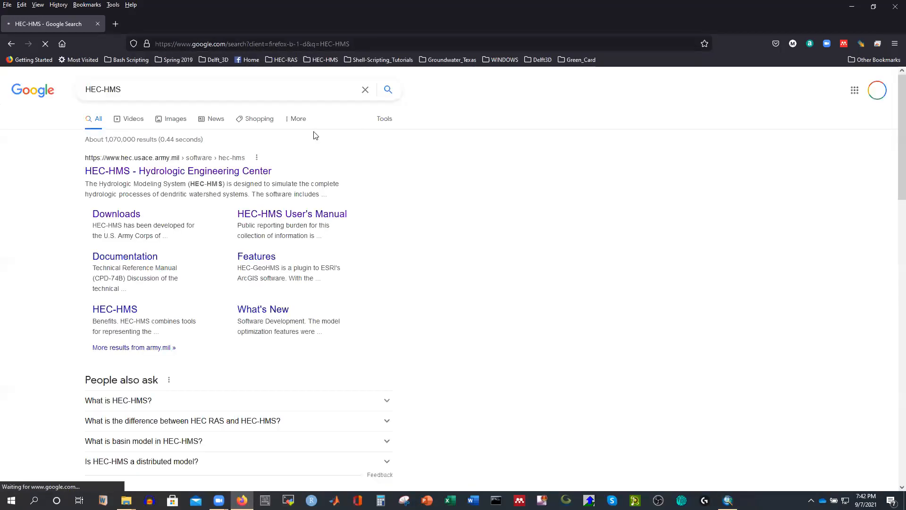
Look over the HEC-HMS overview page on the Hydrologic Engineering Center site, and return to the search results
{"action": "left_click", "coordinate": [147, 174]}
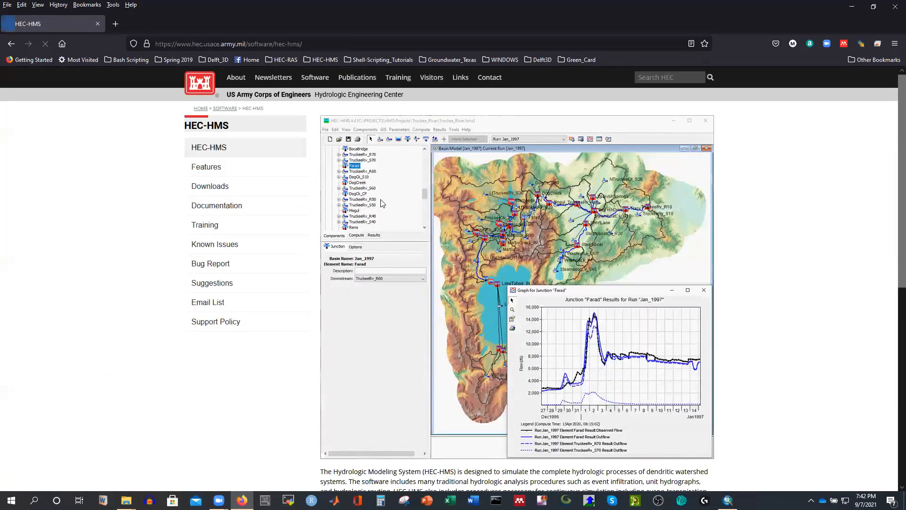
{"action": "scroll", "coordinate": [411, 238], "scroll_direction": "down", "scroll_amount": 5}
{"action": "scroll", "coordinate": [411, 239], "scroll_direction": "down", "scroll_amount": 3}
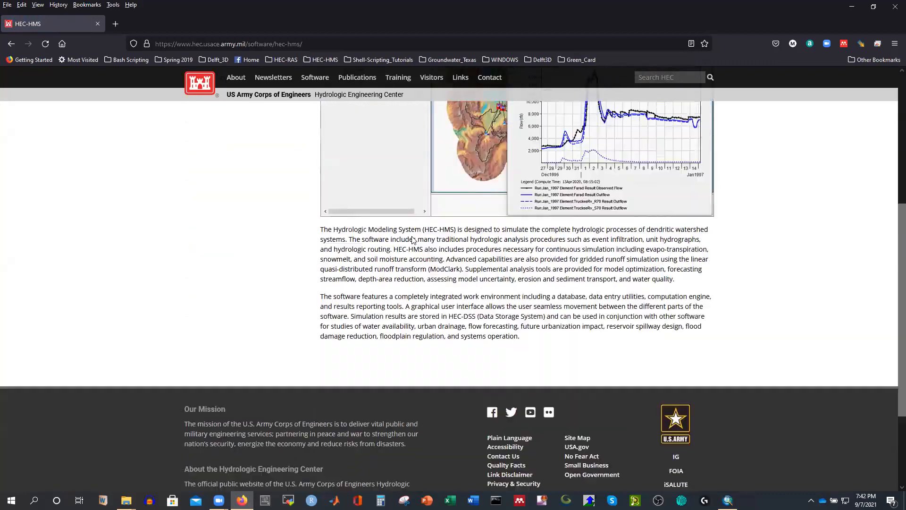
{"action": "scroll", "coordinate": [411, 238], "scroll_direction": "up", "scroll_amount": 8}
{"action": "left_click", "coordinate": [8, 45]}
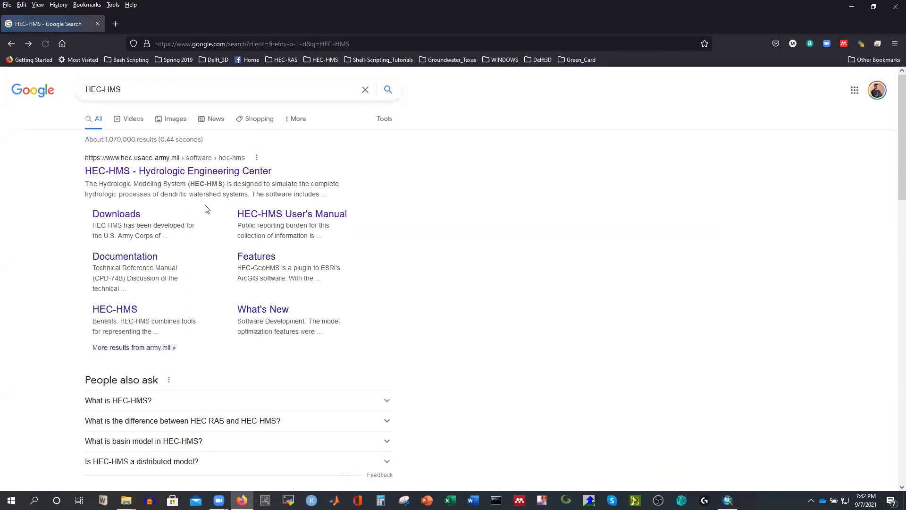
Download HEC-HMS 4.8 for Windows from the primary download site, saving HEC-HMS_48_Setup.exe in the Downloads folder
{"action": "left_click", "coordinate": [116, 214]}
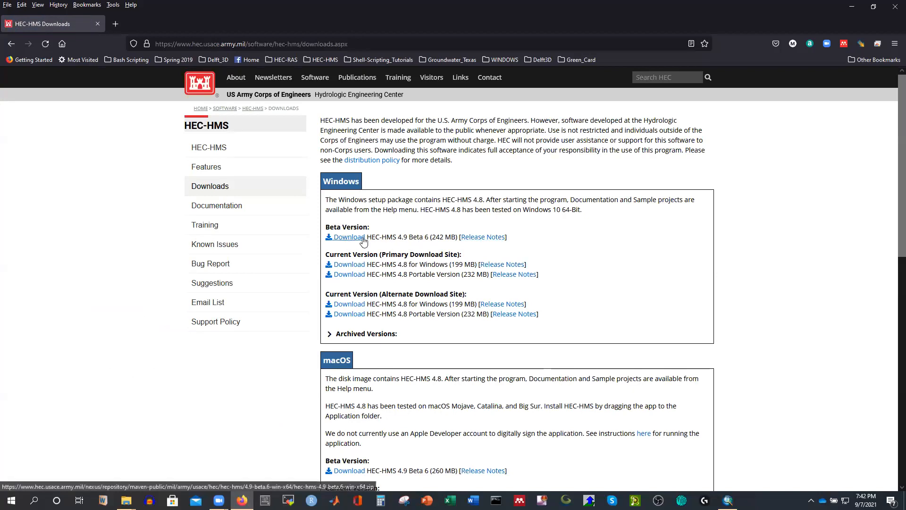
{"action": "scroll", "coordinate": [532, 247], "scroll_direction": "down", "scroll_amount": 1}
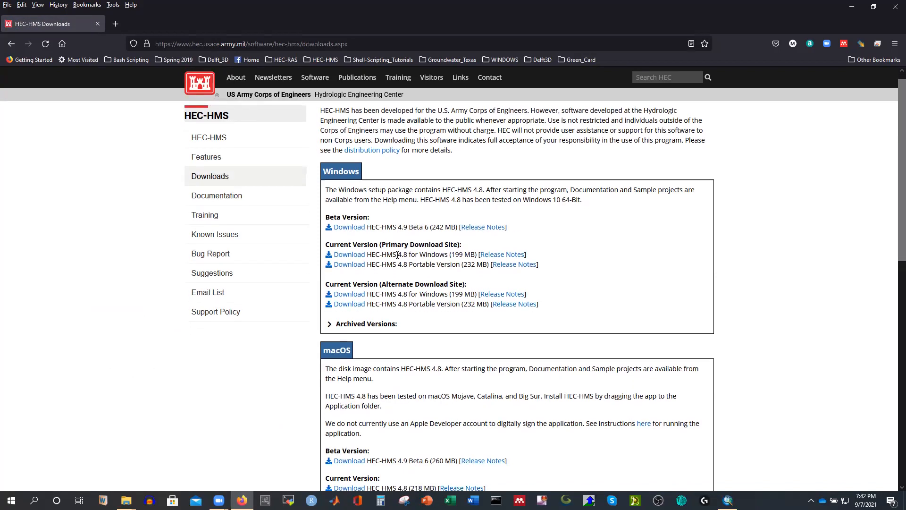
{"action": "left_click", "coordinate": [350, 254]}
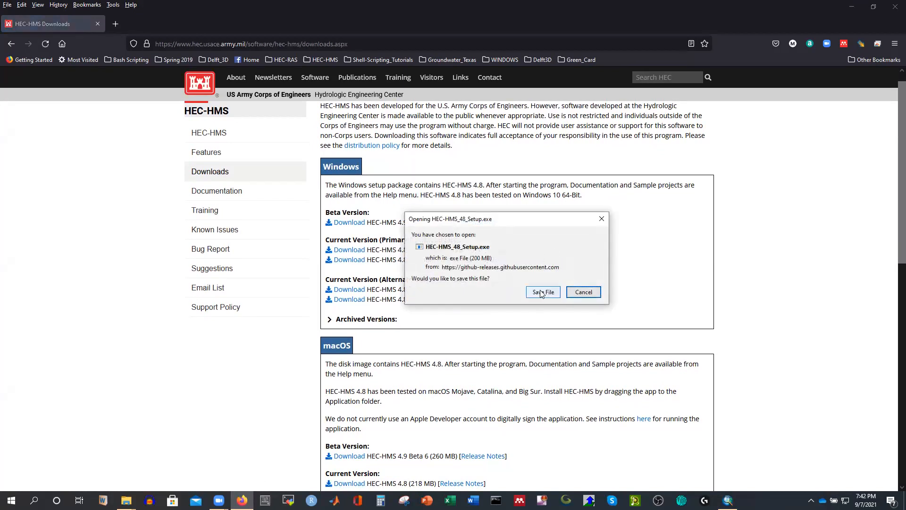
{"action": "left_click", "coordinate": [541, 292]}
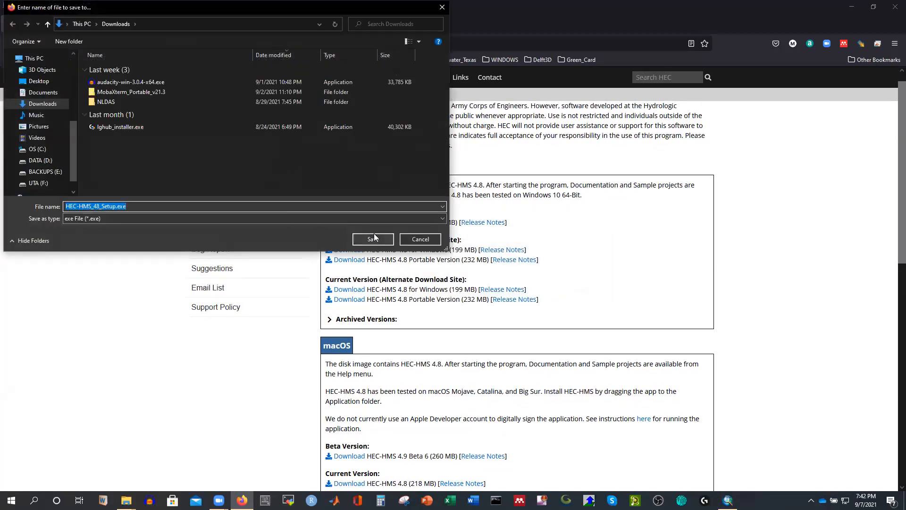
{"action": "left_click", "coordinate": [373, 238]}
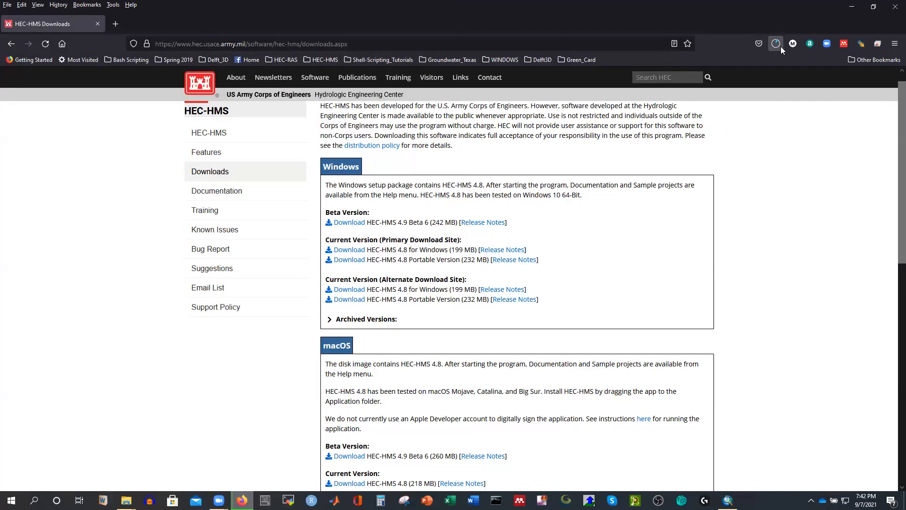
Check the installer's download, open the folder containing HEC-HMS_48_Setup.exe and launch the setup
{"action": "left_click", "coordinate": [777, 45]}
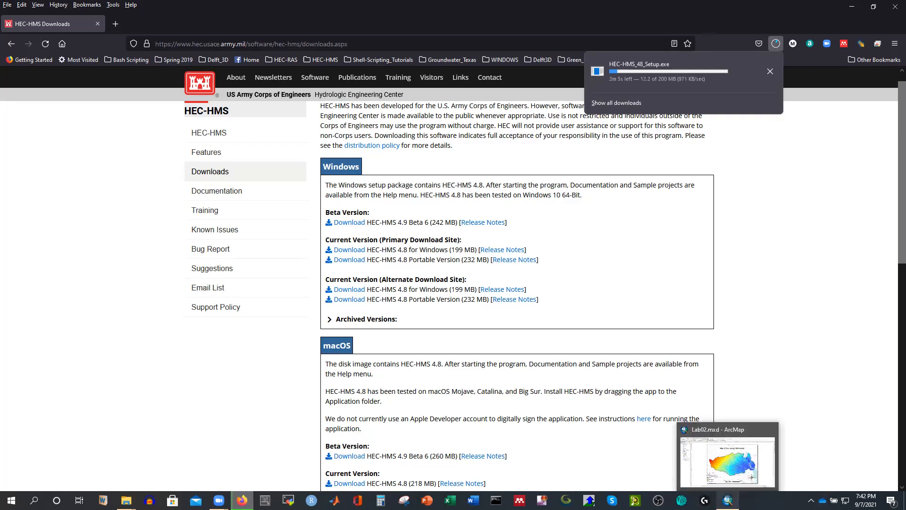
{"action": "left_click", "coordinate": [728, 500]}
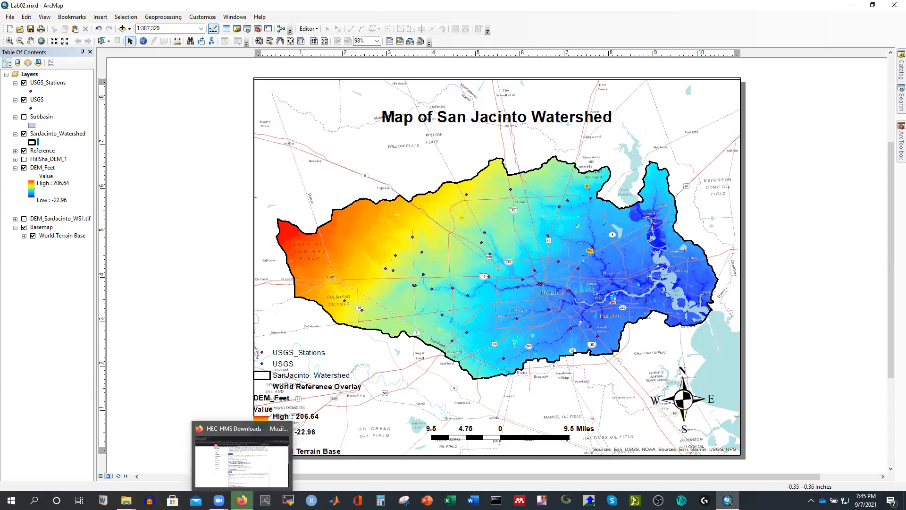
{"action": "left_click", "coordinate": [241, 500]}
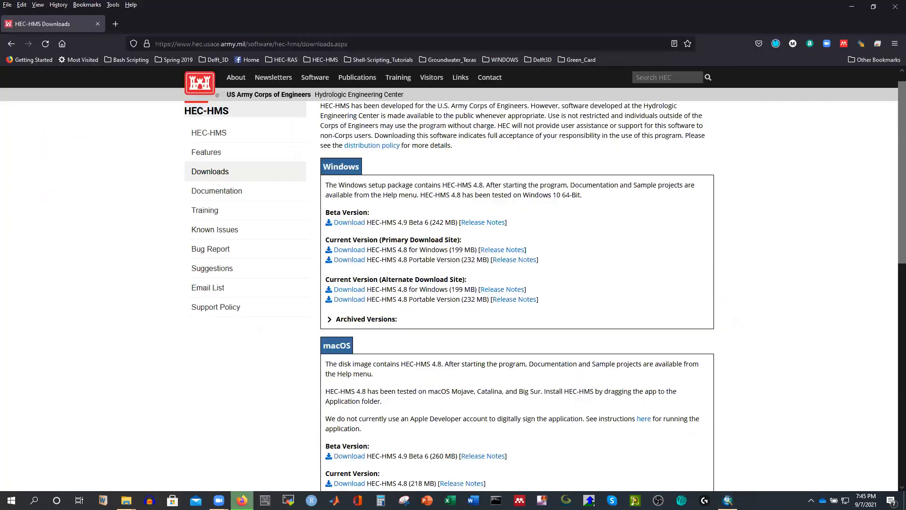
{"action": "left_click", "coordinate": [775, 45]}
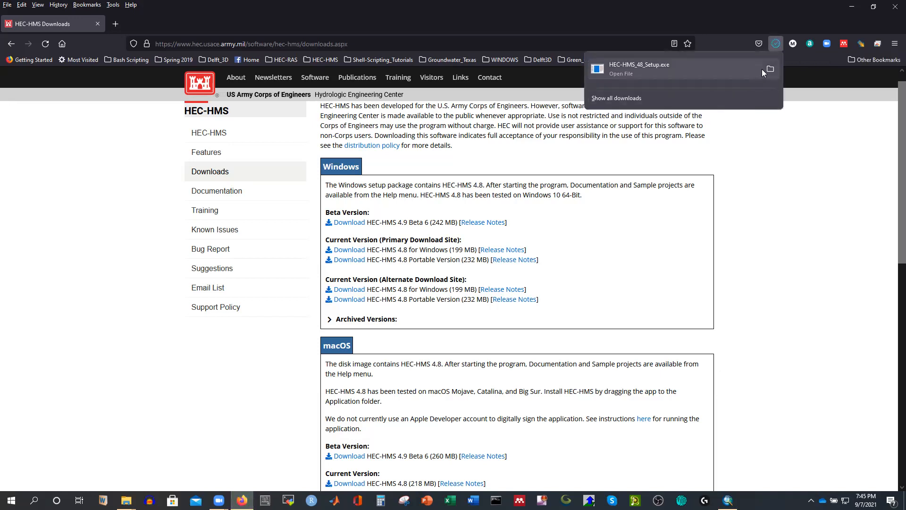
{"action": "left_click", "coordinate": [764, 68]}
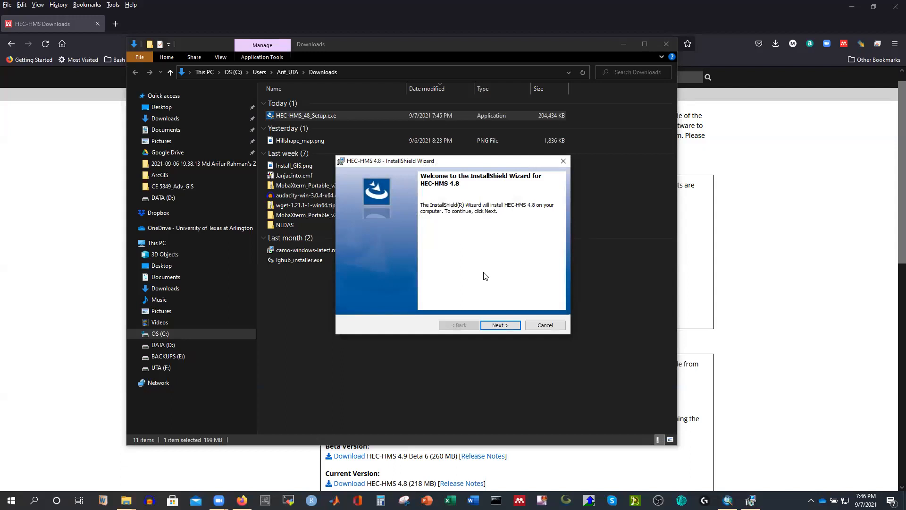
Install HEC-HMS 4.8, agreeing to the terms and keeping the default destination folder without a desktop shortcut
{"action": "left_click", "coordinate": [505, 325]}
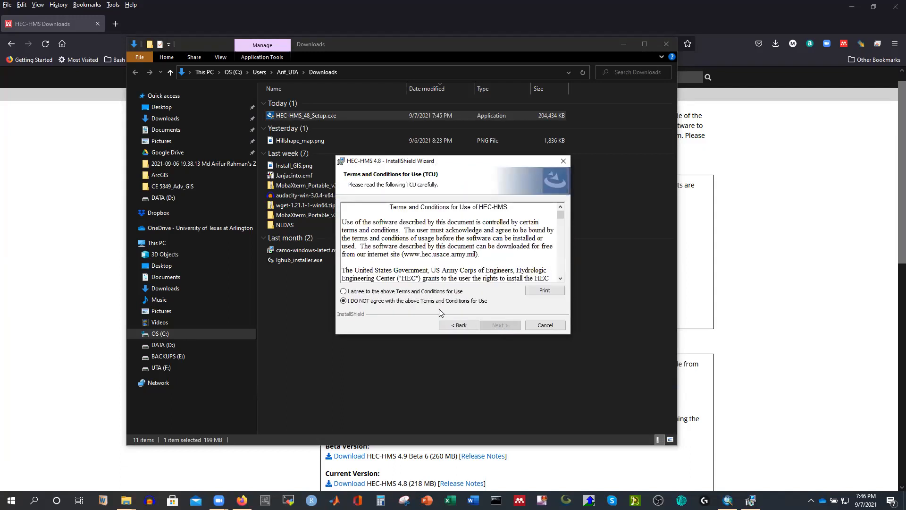
{"action": "left_click", "coordinate": [411, 291]}
{"action": "left_click", "coordinate": [504, 326]}
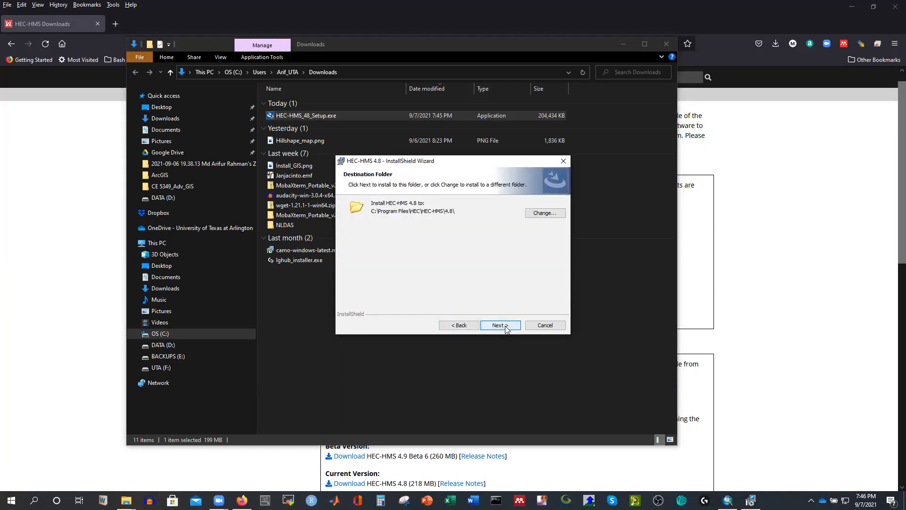
{"action": "left_click", "coordinate": [497, 325]}
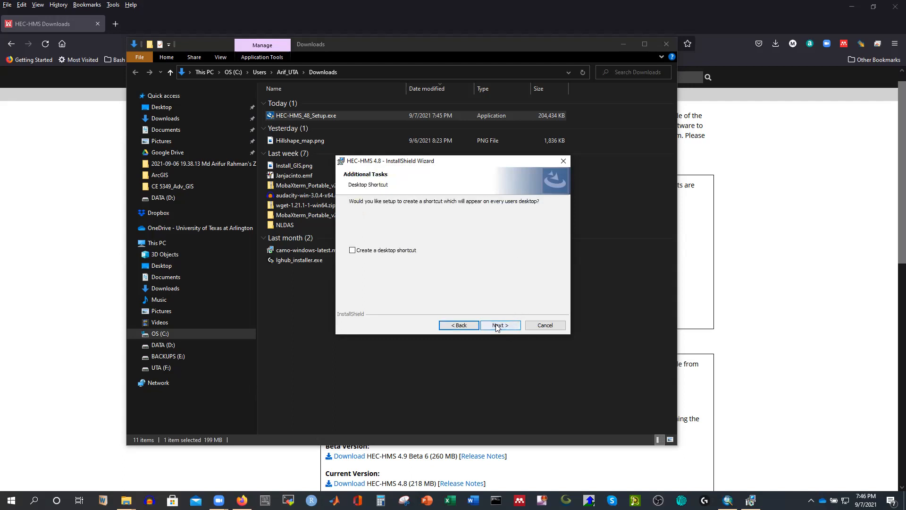
{"action": "left_click", "coordinate": [500, 326]}
{"action": "left_click", "coordinate": [500, 325]}
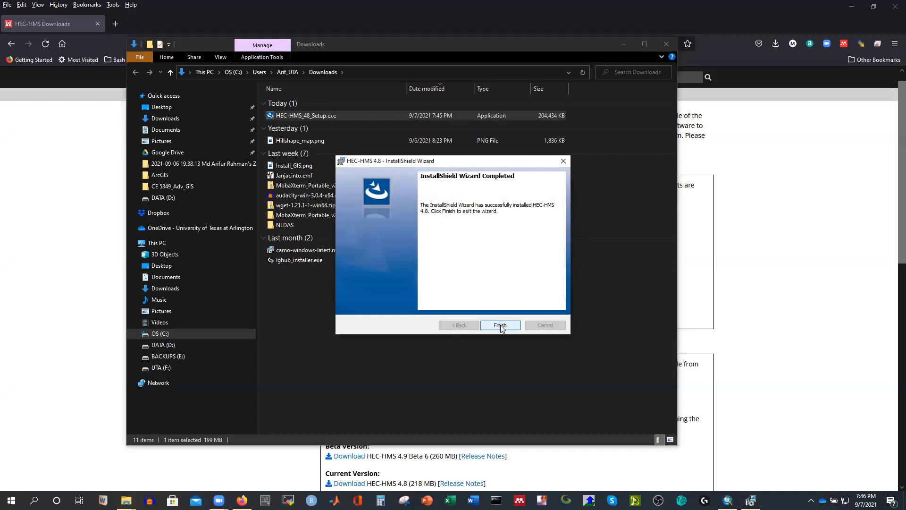
{"action": "left_click", "coordinate": [501, 327]}
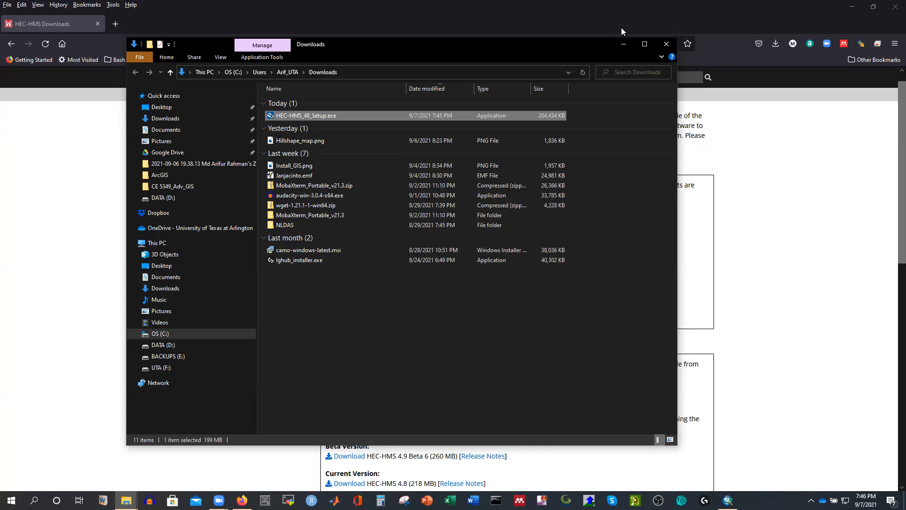
Minimize the Downloads folder and browser windows, and launch HEC-HMS 4.8
{"action": "left_click", "coordinate": [624, 43]}
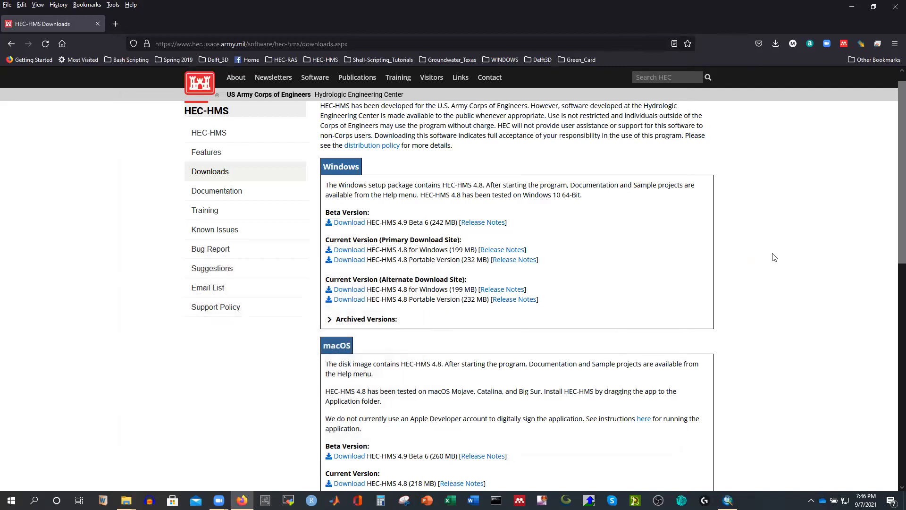
{"action": "left_click", "coordinate": [848, 7]}
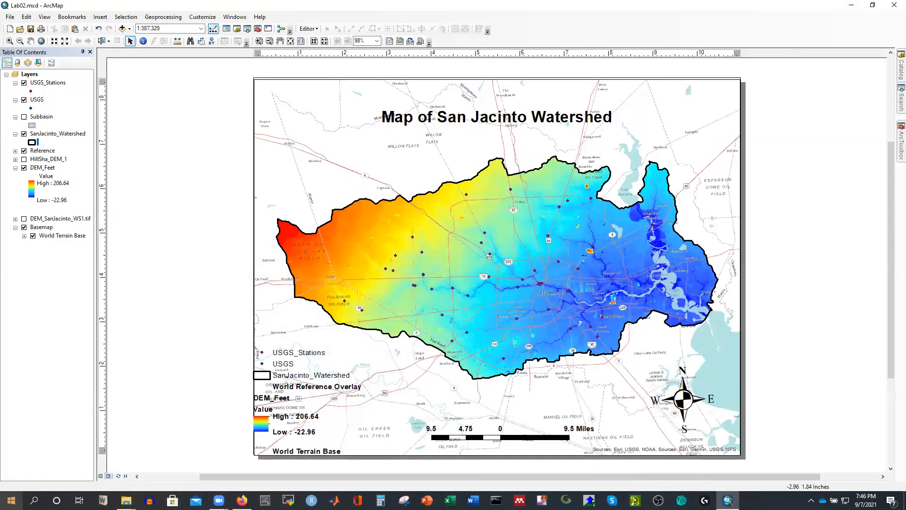
{"action": "left_click", "coordinate": [10, 500]}
{"action": "type", "text": "HEC"}
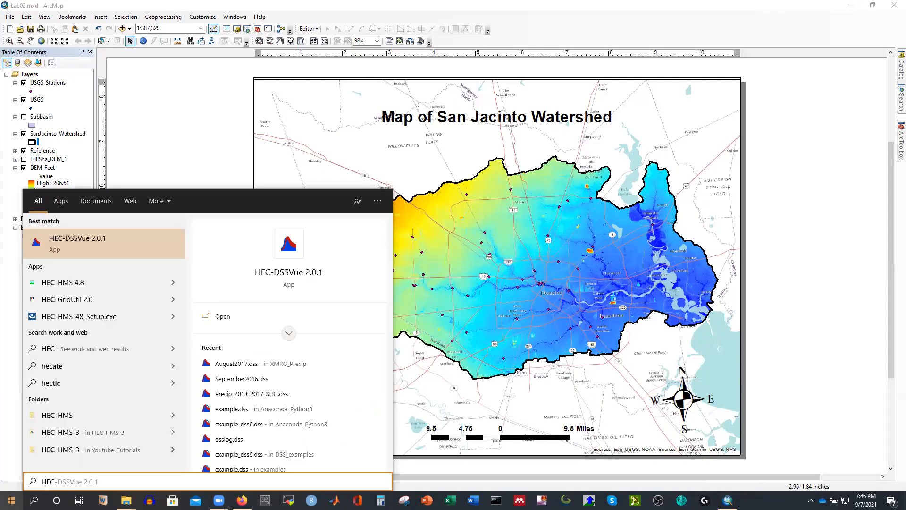
{"action": "left_click", "coordinate": [84, 284]}
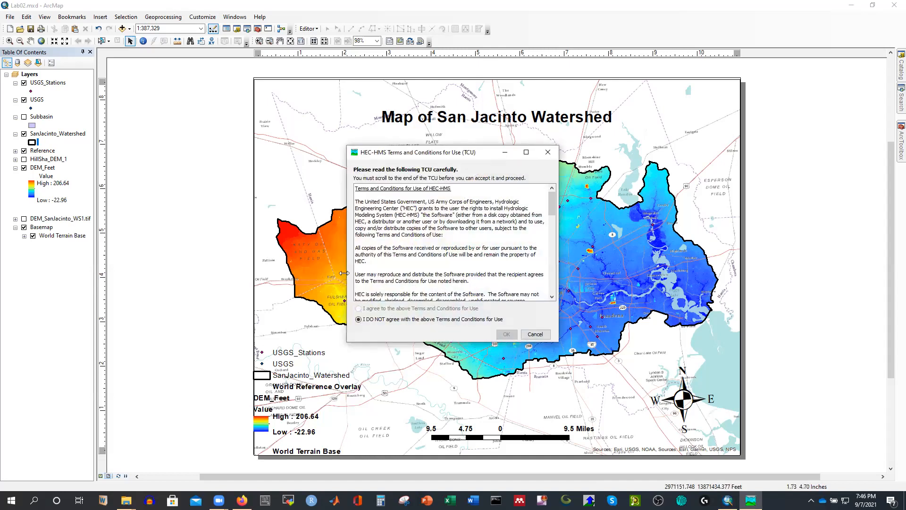
Read to the end of the HEC-HMS terms and conditions, agree to them, and maximize the program window
{"action": "scroll", "coordinate": [433, 254], "scroll_direction": "down", "scroll_amount": 15}
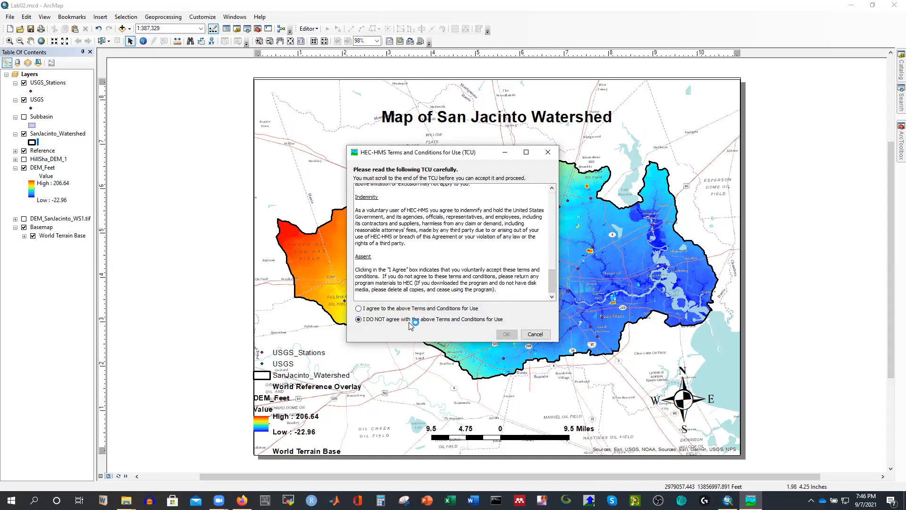
{"action": "left_click", "coordinate": [405, 308]}
{"action": "left_click", "coordinate": [505, 334]}
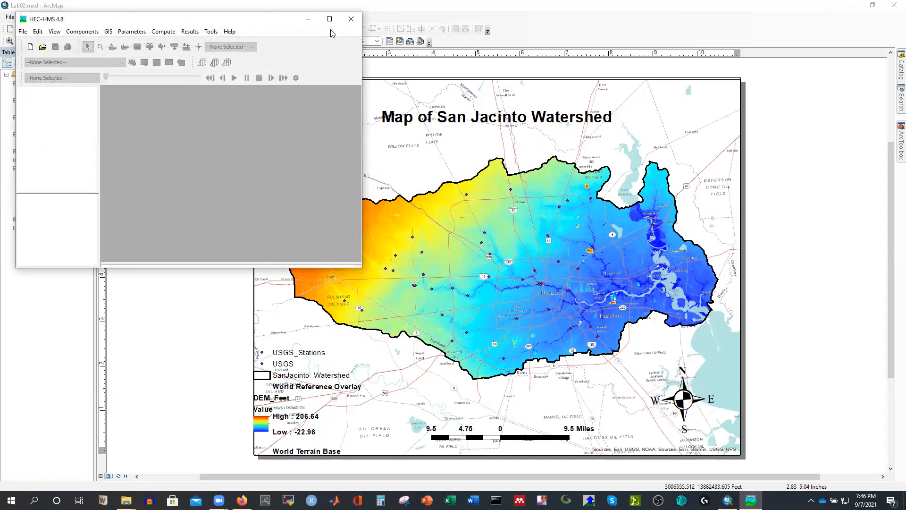
{"action": "left_click", "coordinate": [329, 18]}
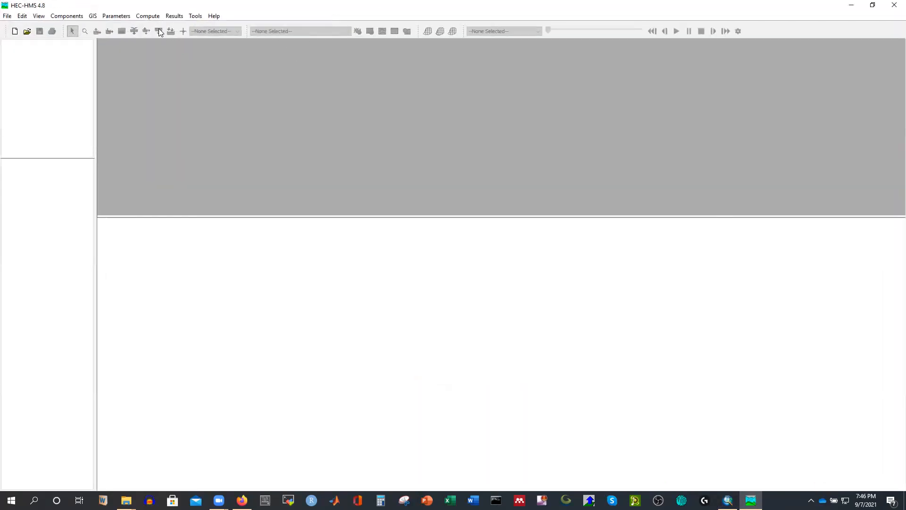
{"action": "left_click", "coordinate": [214, 16]}
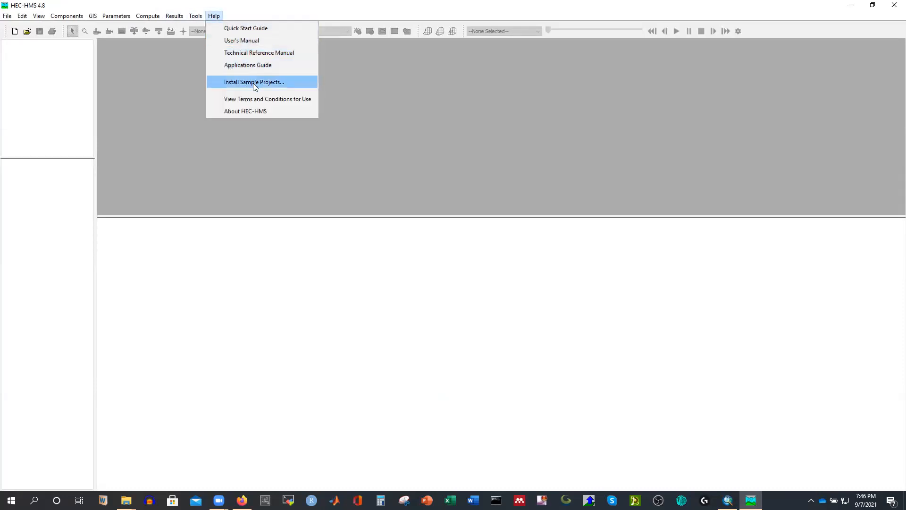
{"action": "left_click", "coordinate": [578, 26]}
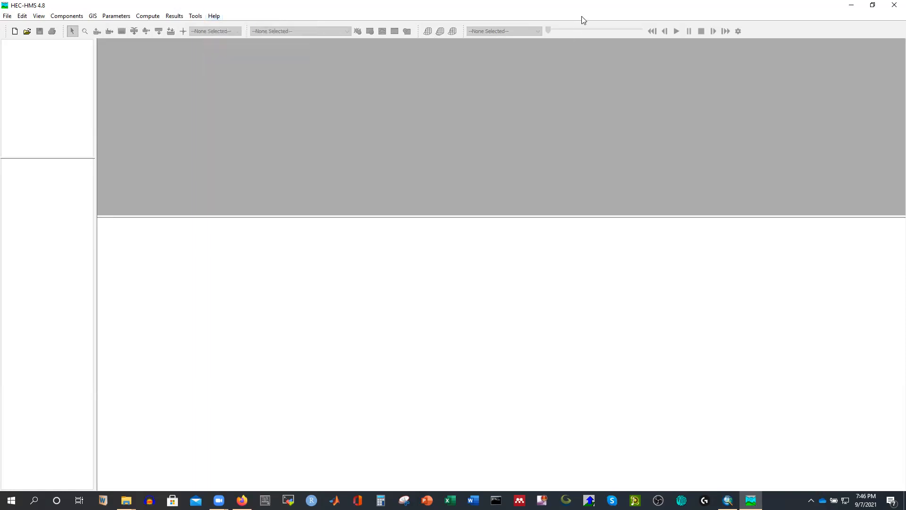
Start a new project and set its location to D:\YouTube\HEC-HMS-Latest_Version
{"action": "left_click", "coordinate": [13, 32]}
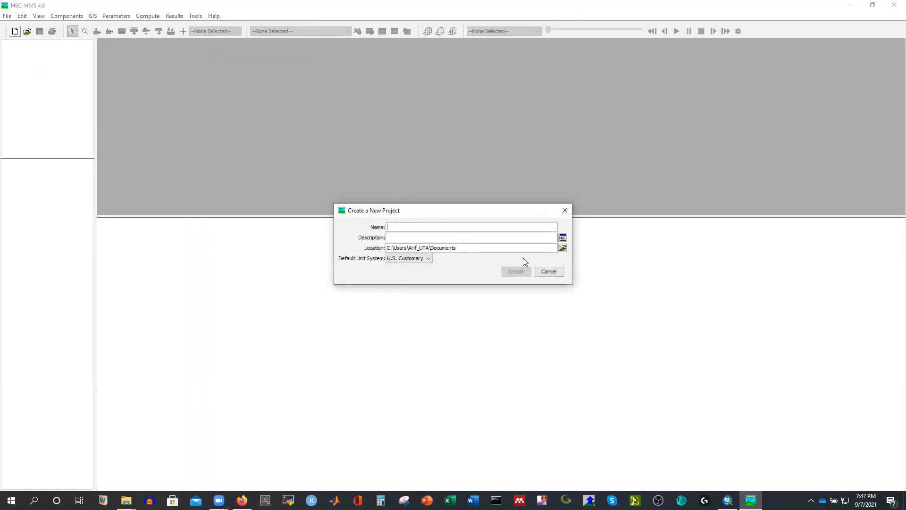
{"action": "left_click", "coordinate": [562, 248]}
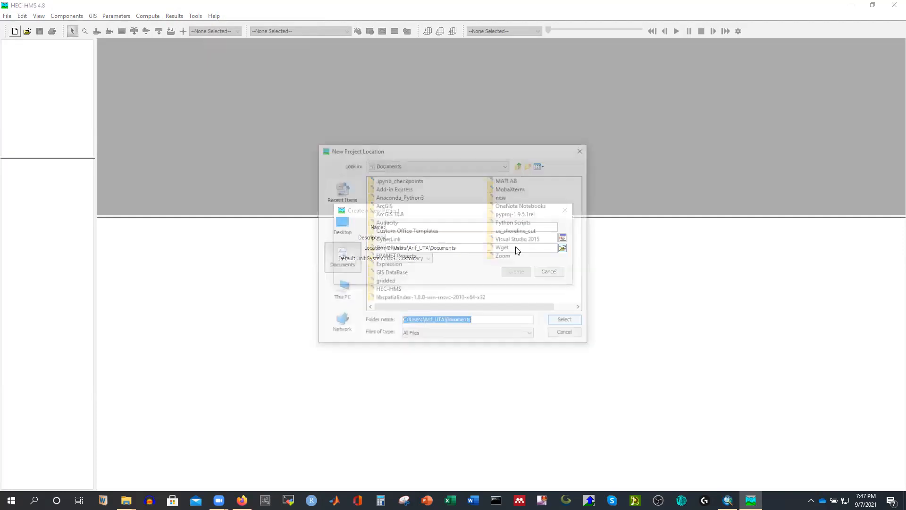
{"action": "left_click", "coordinate": [340, 290]}
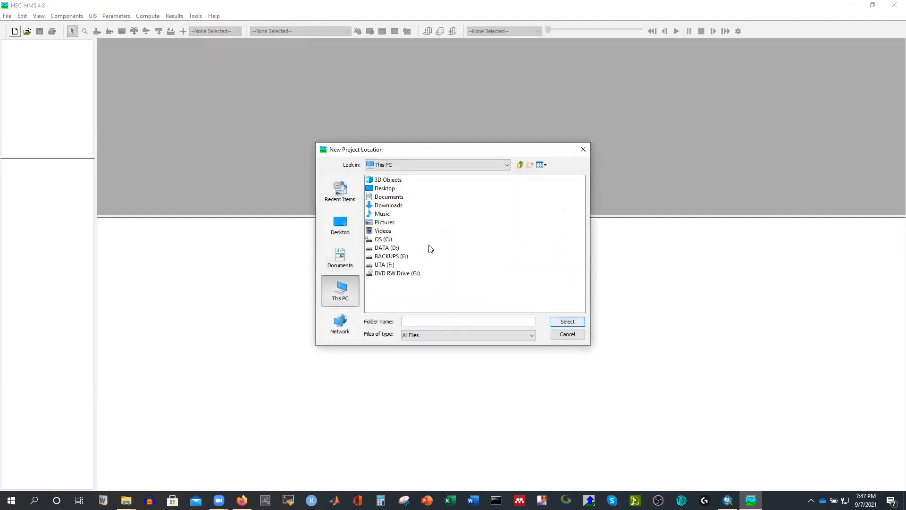
{"action": "left_click", "coordinate": [385, 265]}
{"action": "double_click", "coordinate": [389, 249]}
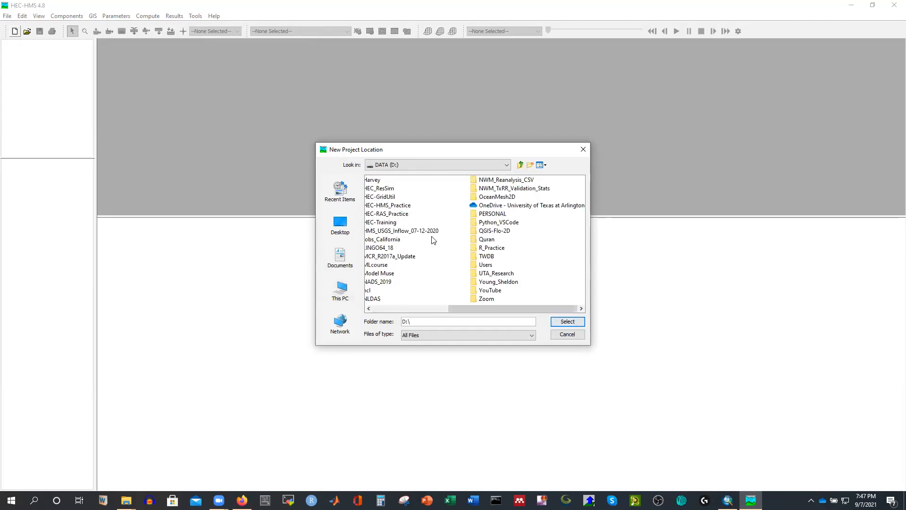
{"action": "double_click", "coordinate": [491, 290]}
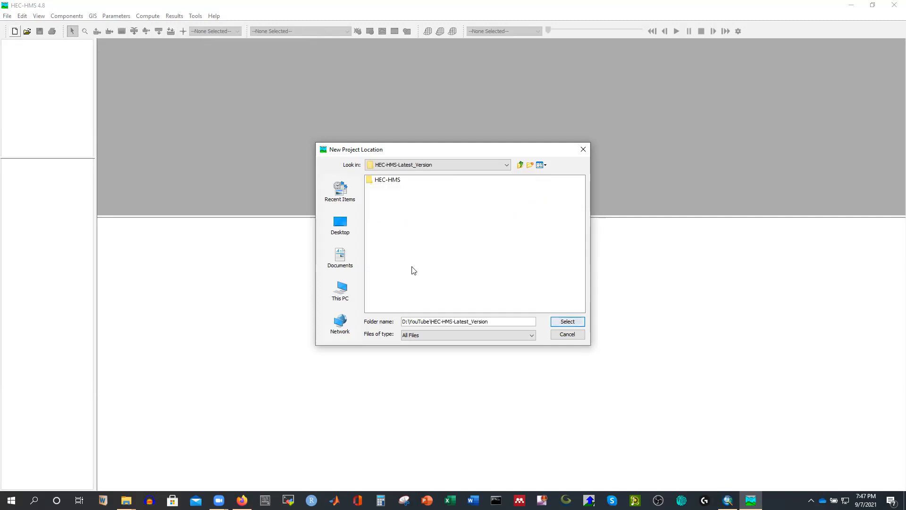
{"action": "left_click", "coordinate": [569, 324]}
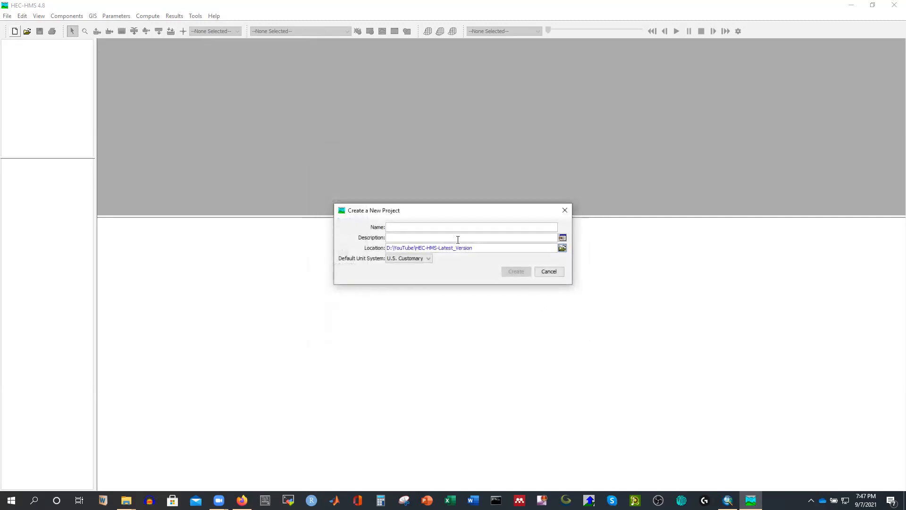
Name the project SanJacinto_Watershed, describe it as "It is located in Houston City, TX, USA", and create it
{"action": "type", "text": "SanJacinto"}
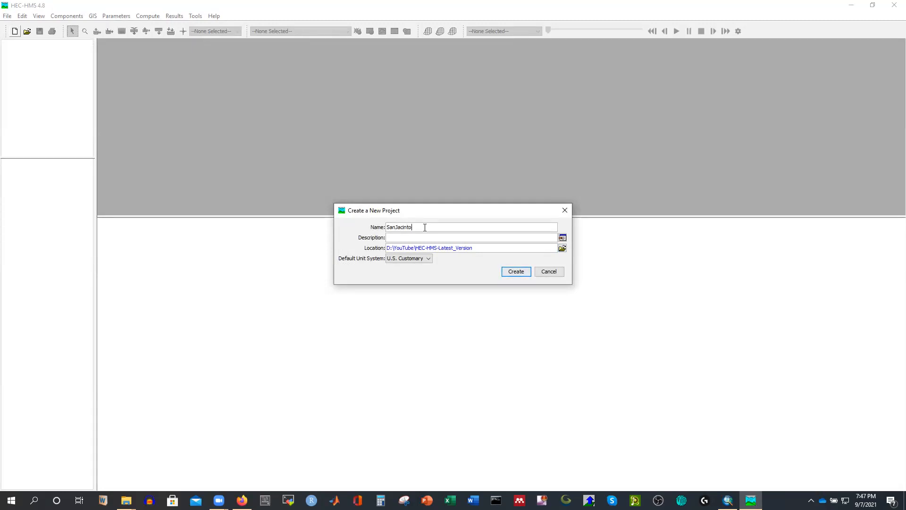
{"action": "type", "text": "_Watershed"}
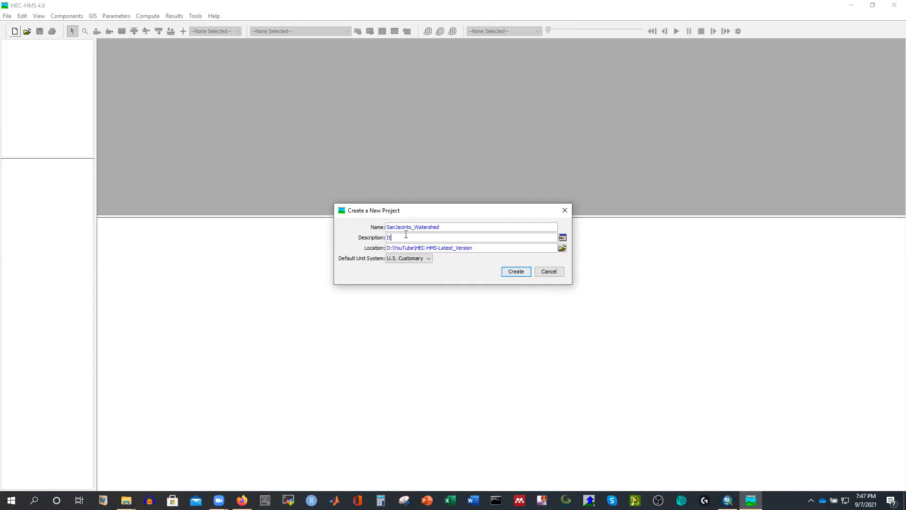
{"action": "type", "text": "located in Houston City, U"}
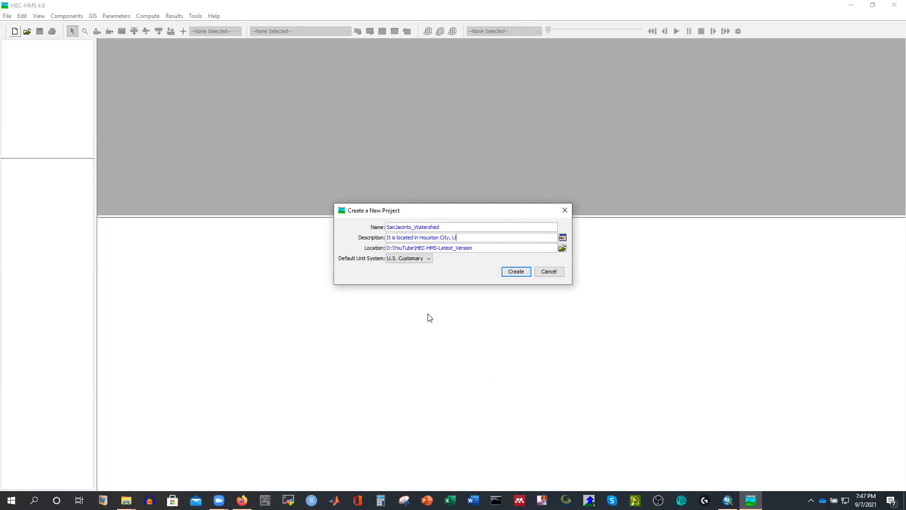
{"action": "type", "text": "TX, USA"}
{"action": "left_click", "coordinate": [516, 271]}
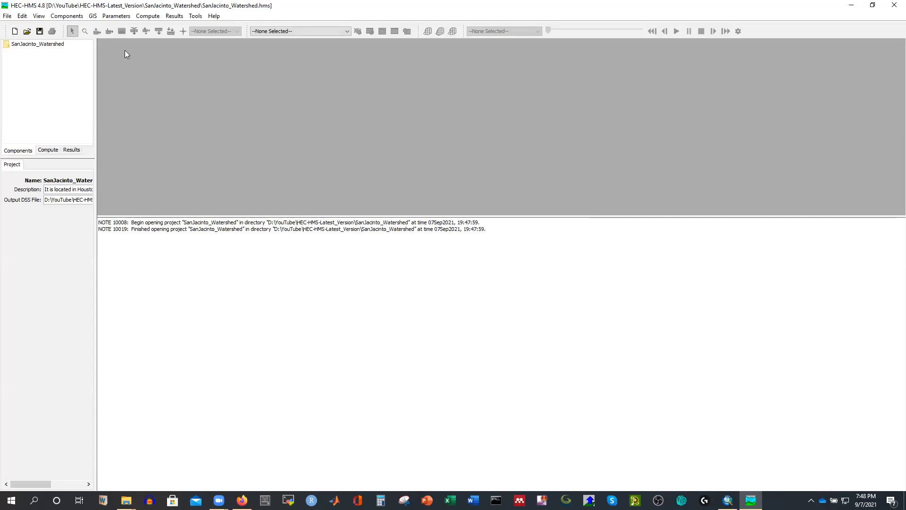
Start a new terrain data component named Terrain and continue to its elevation file settings
{"action": "left_click", "coordinate": [67, 17]}
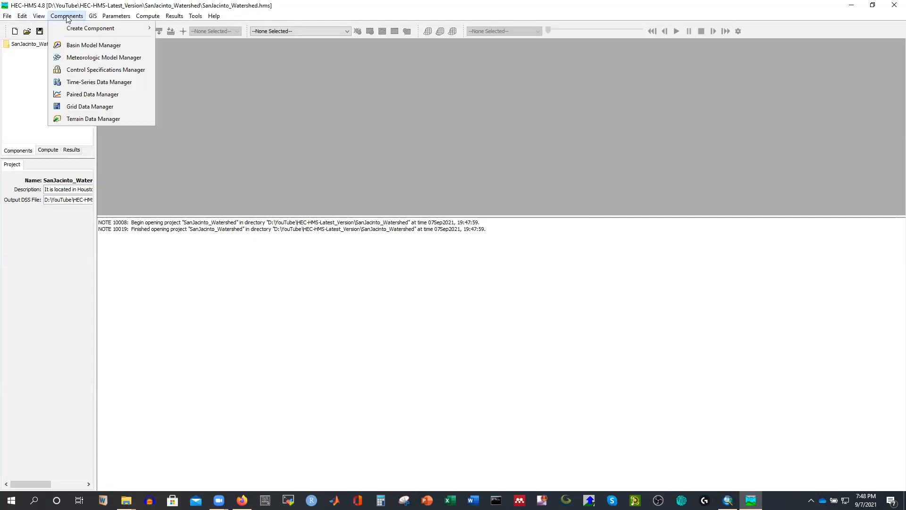
{"action": "left_click", "coordinate": [85, 120]}
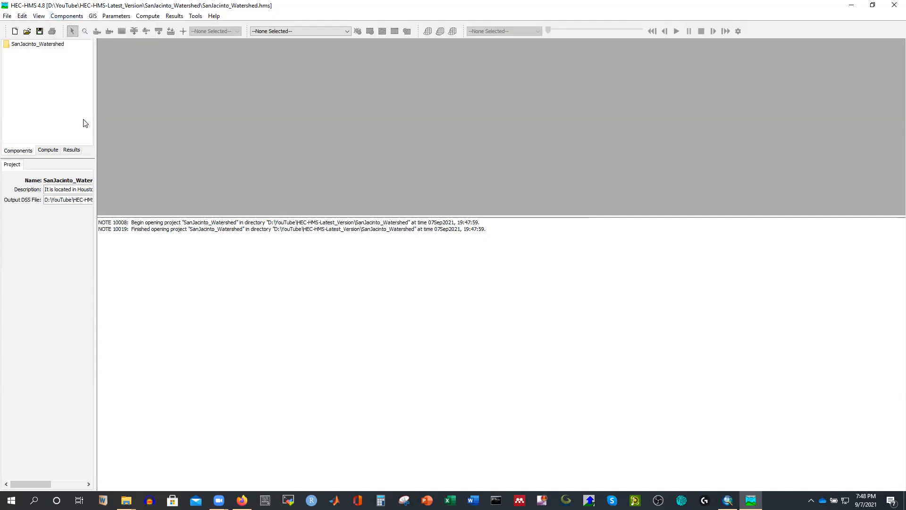
{"action": "left_click", "coordinate": [212, 102]}
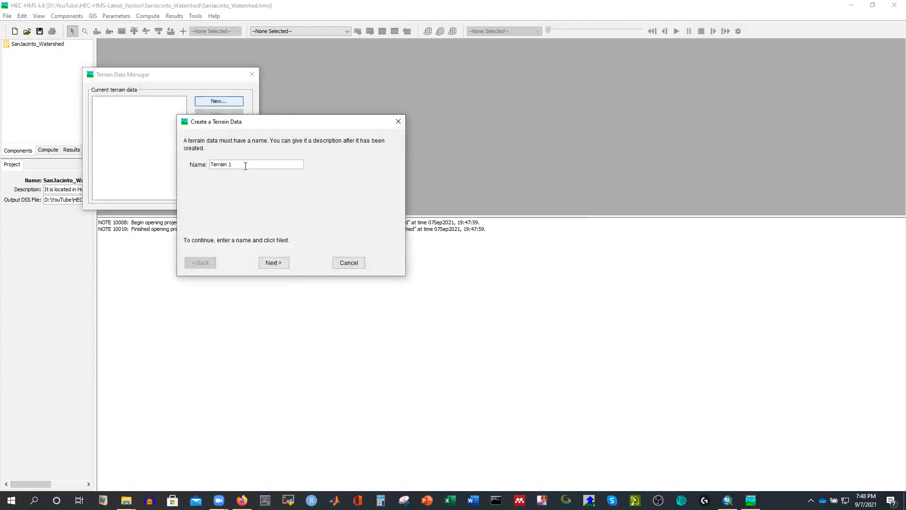
{"action": "left_click", "coordinate": [247, 162]}
{"action": "key", "text": "BackSpace"}
{"action": "key", "text": "BackSpace"}
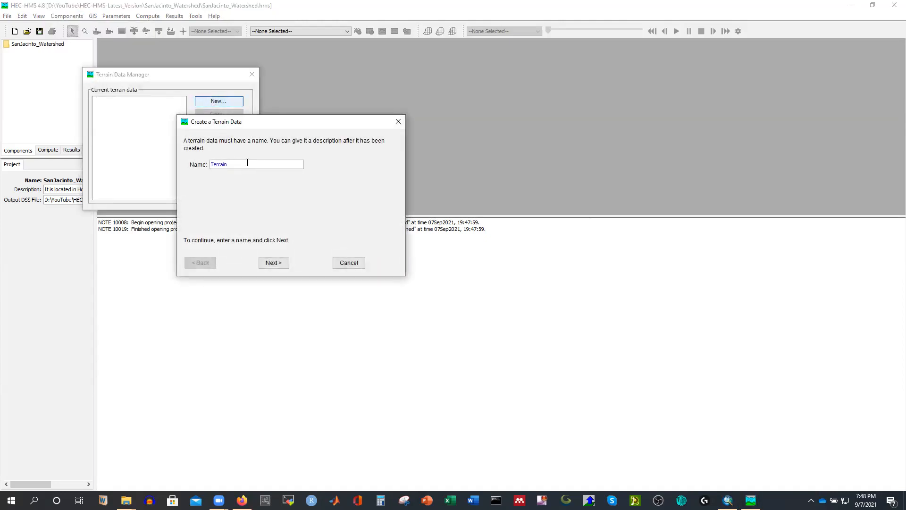
{"action": "left_click", "coordinate": [271, 260]}
Choose DEM_Feet.tif from D:\YouTube\HEC-HMS-Latest_Version\HEC-HMS\DEM_Data as the terrain's elevation raster
{"action": "left_click", "coordinate": [380, 172]}
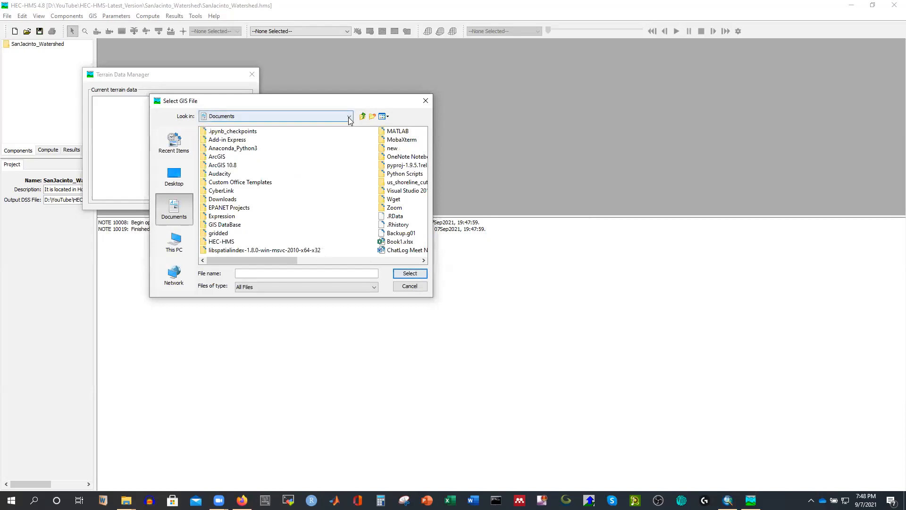
{"action": "left_click", "coordinate": [349, 116]}
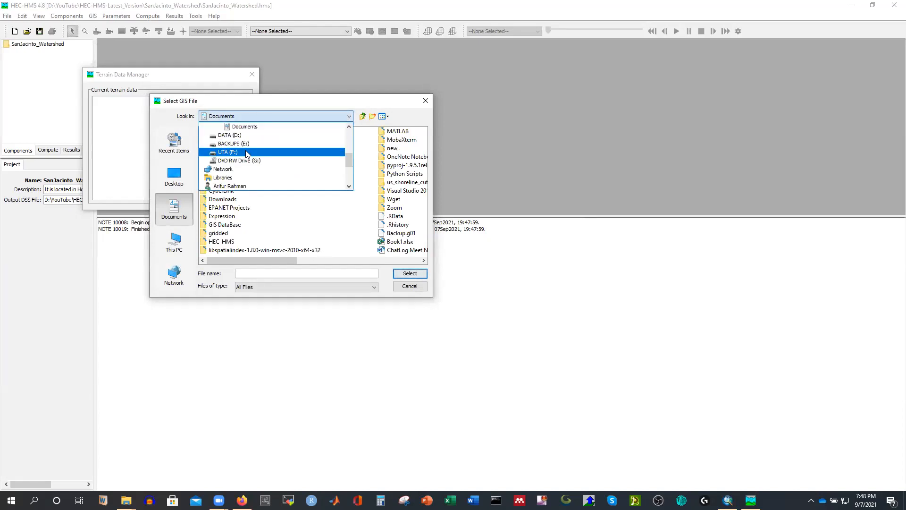
{"action": "left_click", "coordinate": [241, 136]}
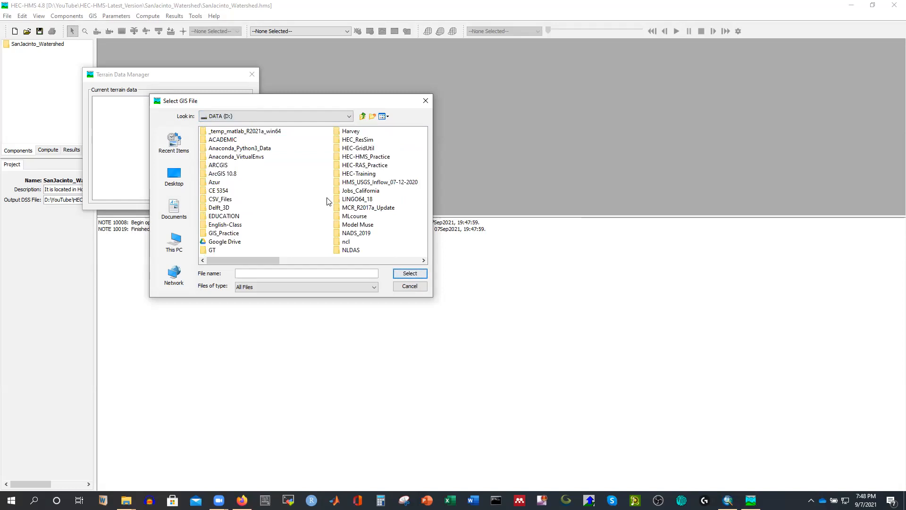
{"action": "scroll", "coordinate": [329, 201], "scroll_direction": "right", "scroll_amount": 10}
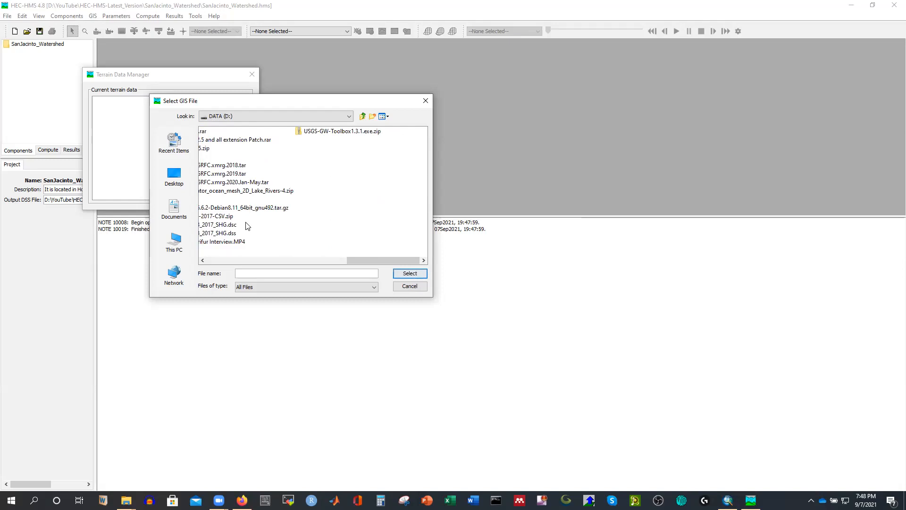
{"action": "scroll", "coordinate": [245, 226], "scroll_direction": "left", "scroll_amount": 5}
{"action": "double_click", "coordinate": [226, 242]}
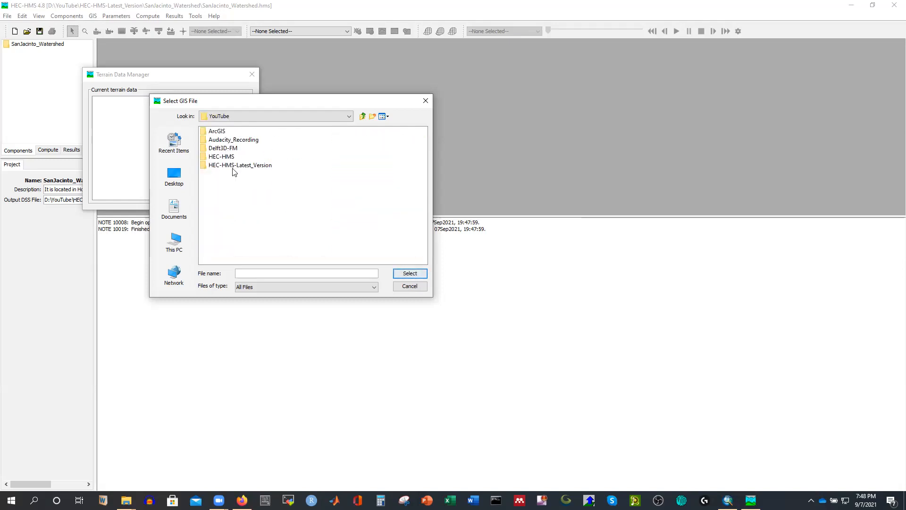
{"action": "double_click", "coordinate": [233, 166]}
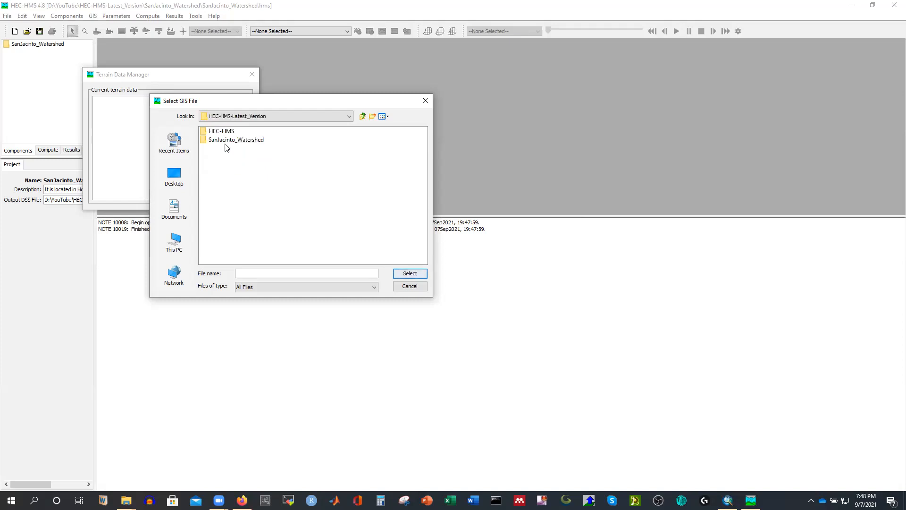
{"action": "left_click", "coordinate": [218, 132]}
{"action": "double_click", "coordinate": [218, 132]}
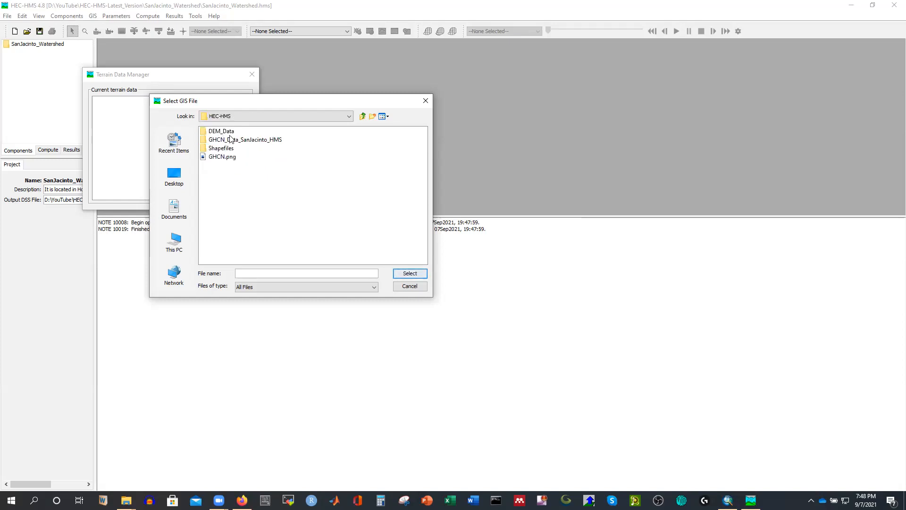
{"action": "left_click", "coordinate": [227, 134]}
{"action": "double_click", "coordinate": [227, 134]}
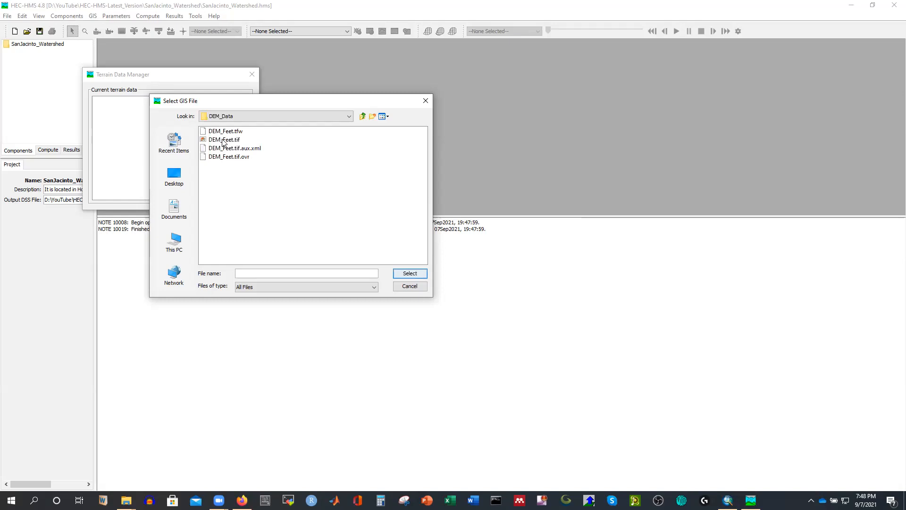
{"action": "left_click", "coordinate": [224, 139]}
{"action": "left_click", "coordinate": [410, 273]}
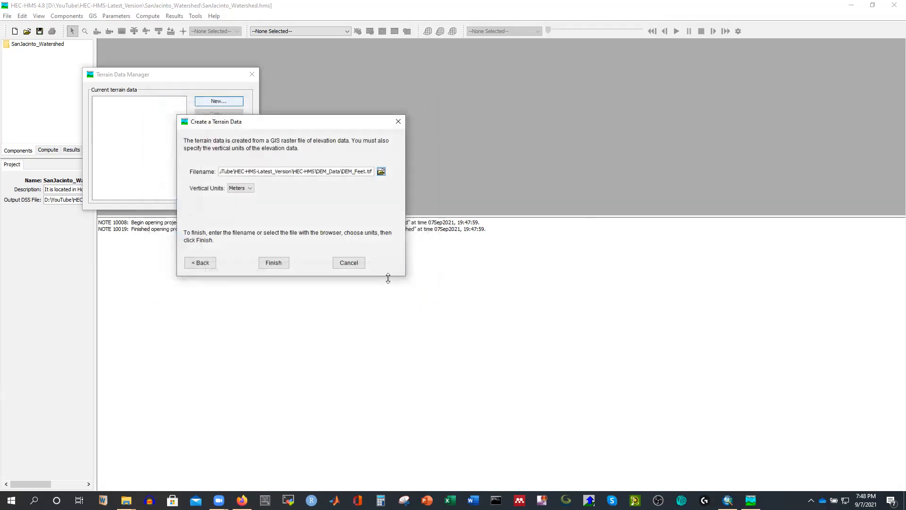
Set the terrain's vertical units to Feet, finish creating it and close the Terrain Data Manager
{"action": "left_click", "coordinate": [240, 189]}
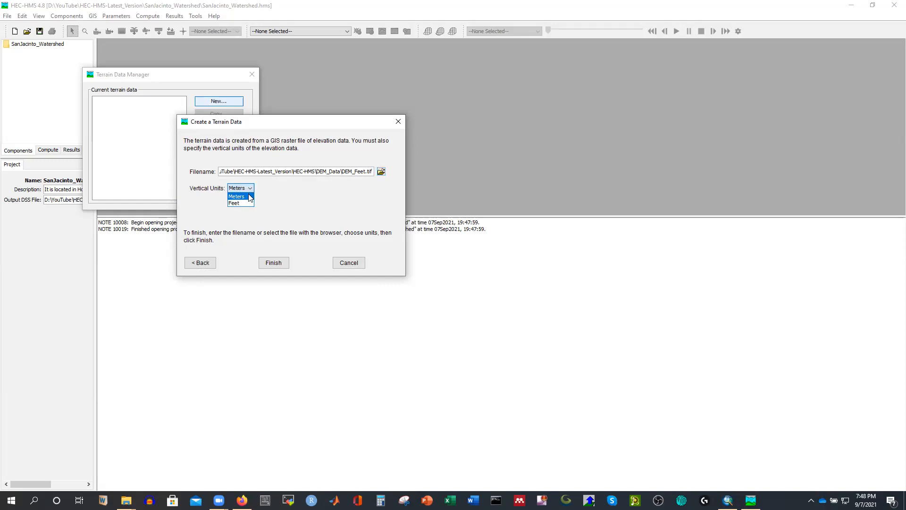
{"action": "left_click", "coordinate": [240, 204]}
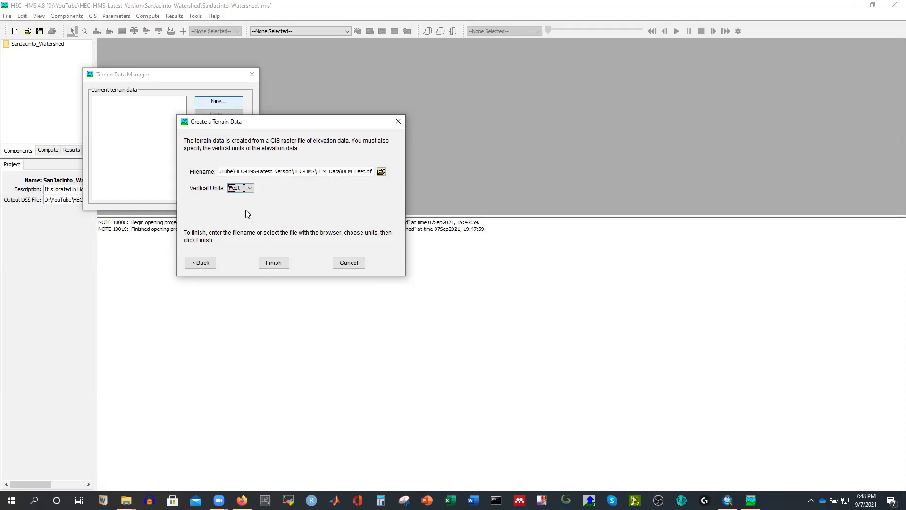
{"action": "left_click", "coordinate": [274, 263]}
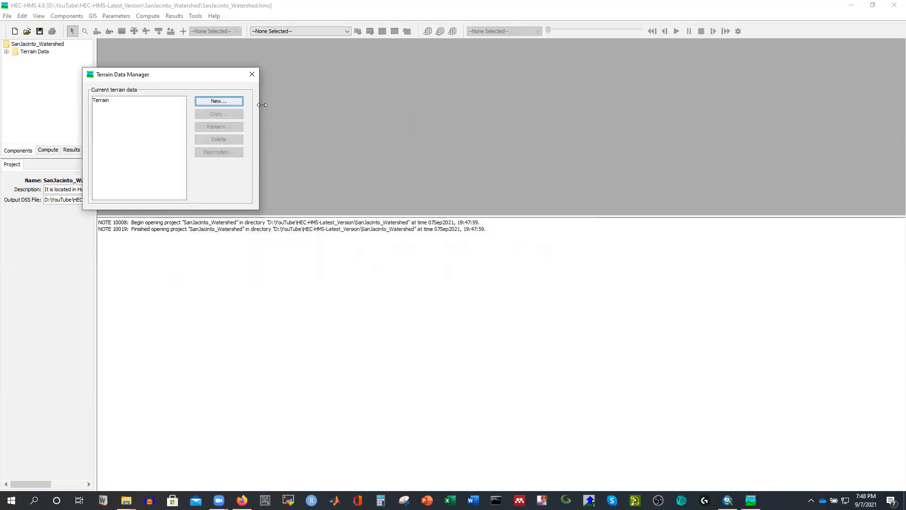
{"action": "left_click", "coordinate": [252, 74]}
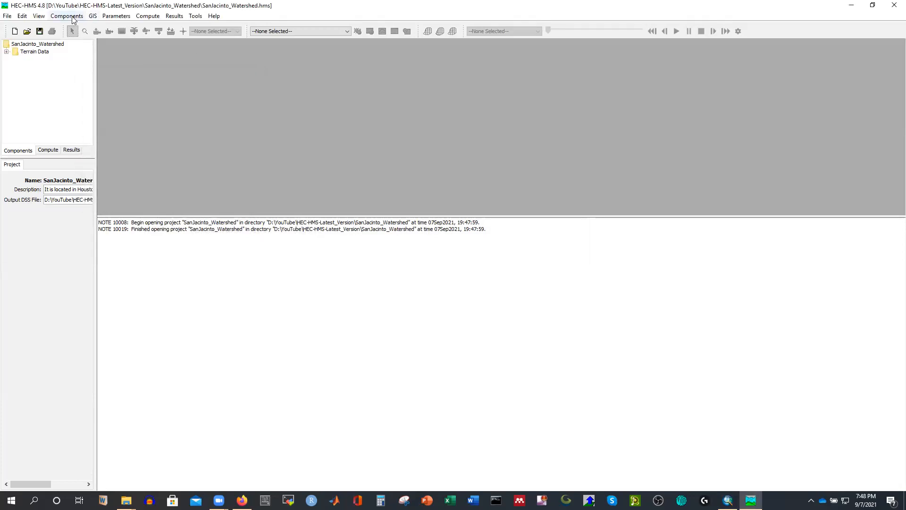
Create a new basin model named Basin and close the Basin Model Manager
{"action": "left_click", "coordinate": [74, 18]}
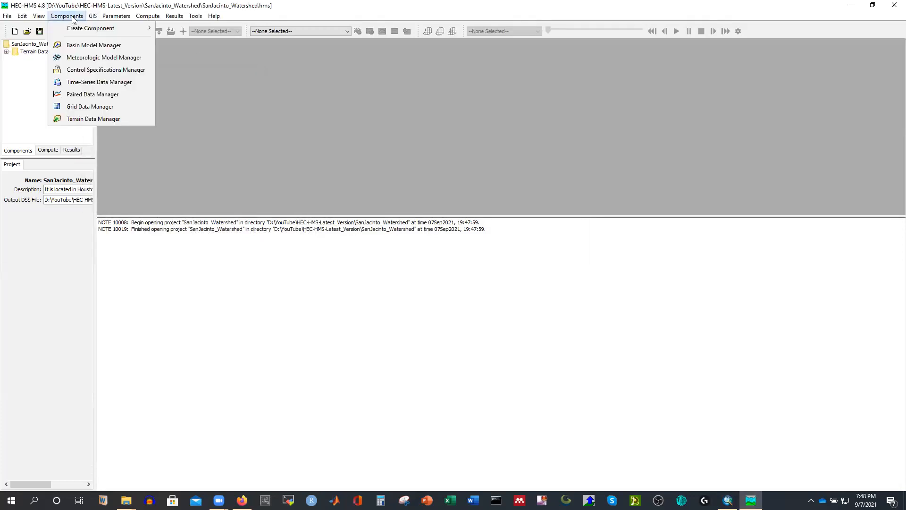
{"action": "left_click", "coordinate": [80, 45]}
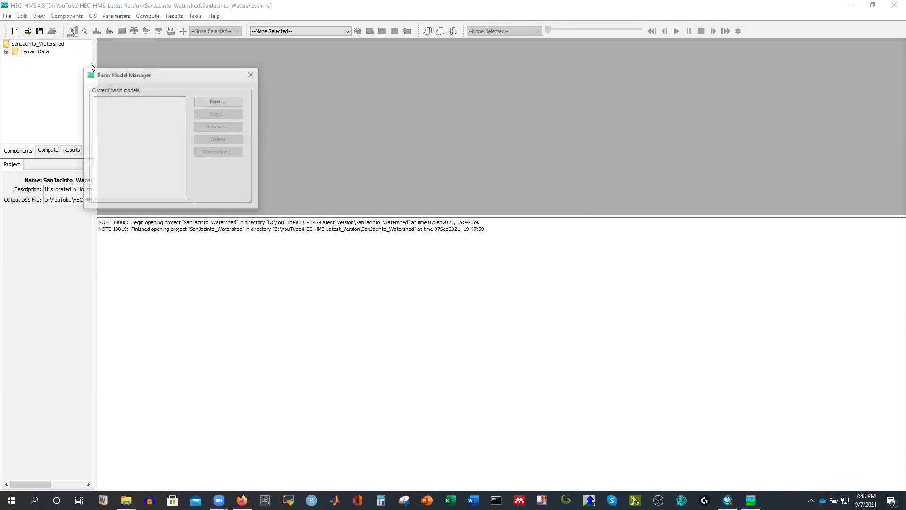
{"action": "left_click", "coordinate": [219, 102]}
{"action": "left_click", "coordinate": [138, 132]}
{"action": "key", "text": "BackSpace"}
{"action": "key", "text": "BackSpace"}
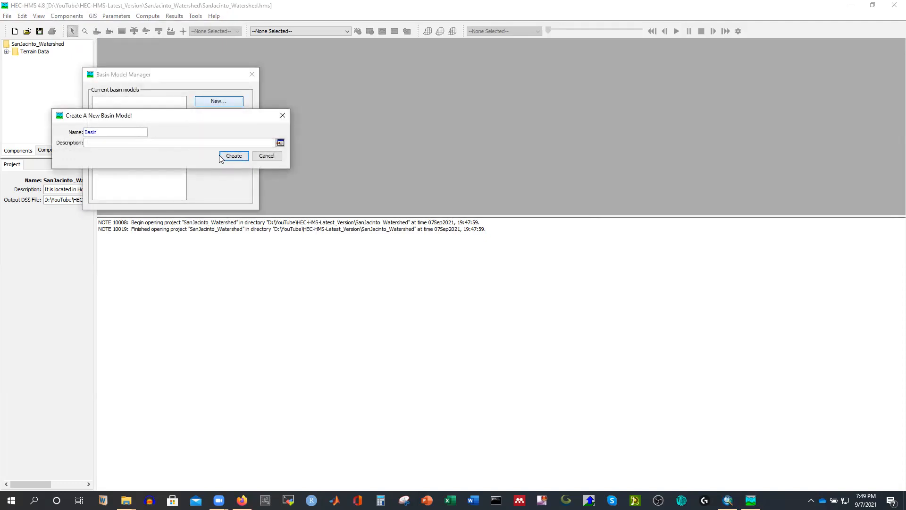
{"action": "left_click", "coordinate": [234, 156]}
{"action": "left_click", "coordinate": [252, 74]}
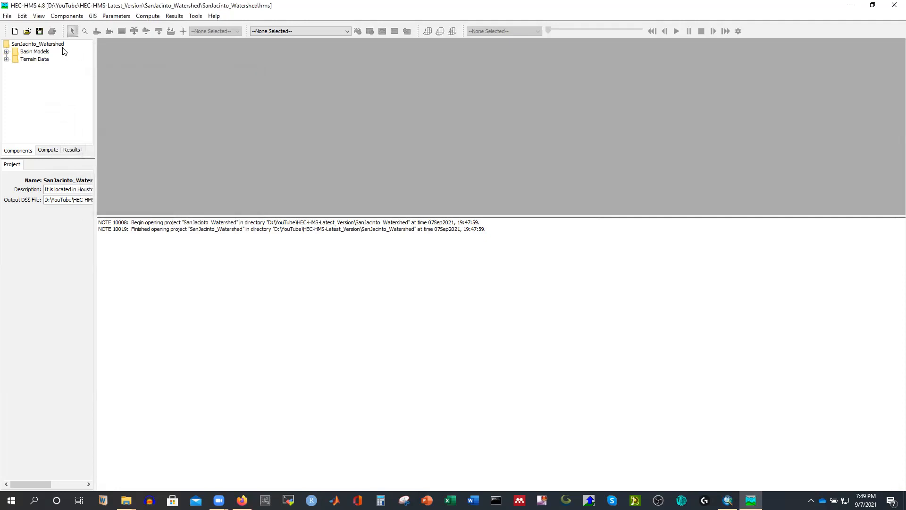
Open the Basin model, widen the component pane, enlarge the map area over the message log and maximize the basin map
{"action": "double_click", "coordinate": [35, 52]}
{"action": "left_click", "coordinate": [34, 59]}
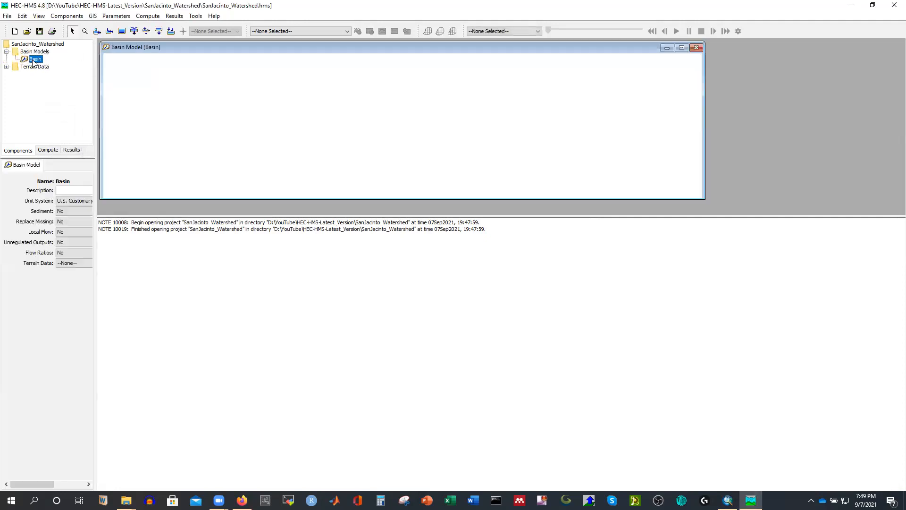
{"action": "left_click_drag", "start_coordinate": [97, 243], "coordinate": [151, 243]}
{"action": "left_click_drag", "start_coordinate": [697, 216], "coordinate": [713, 446]}
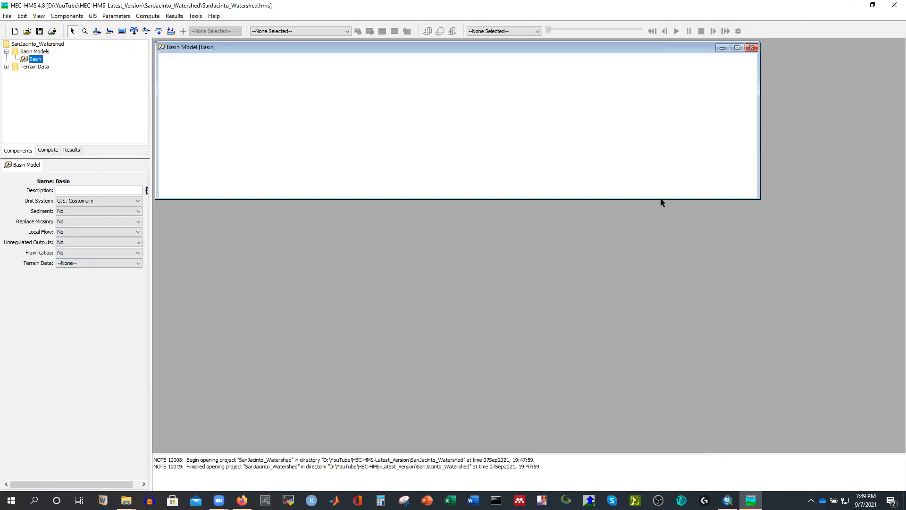
{"action": "left_click", "coordinate": [737, 47]}
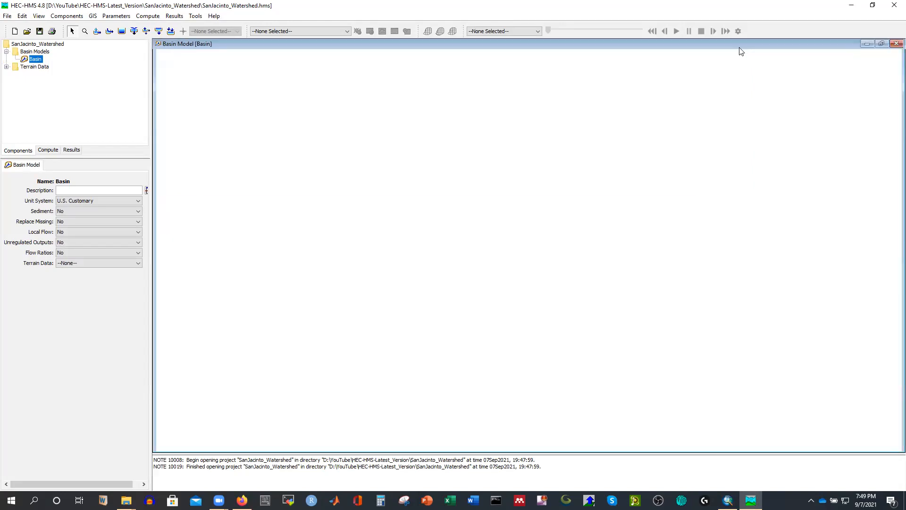
Assign Terrain as the basin model's terrain data and save the project, skipping the coordinate system selection
{"action": "left_click", "coordinate": [77, 265]}
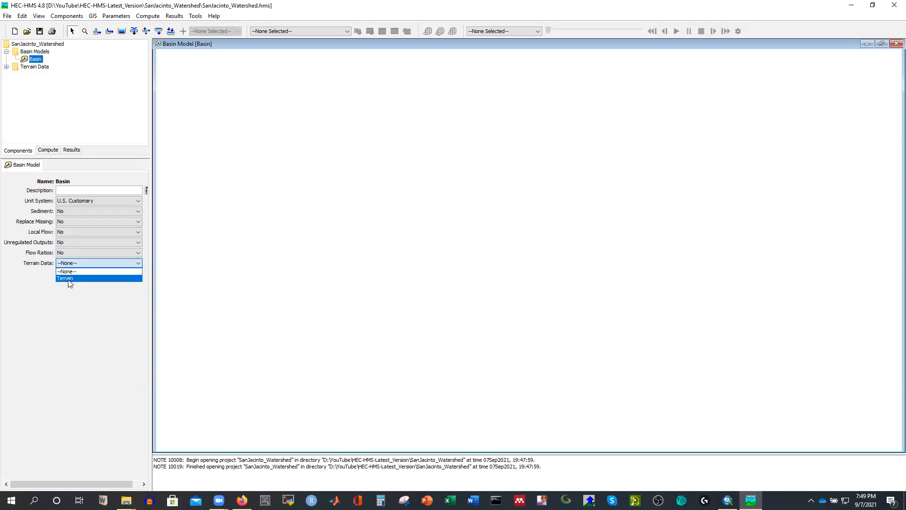
{"action": "left_click", "coordinate": [69, 279]}
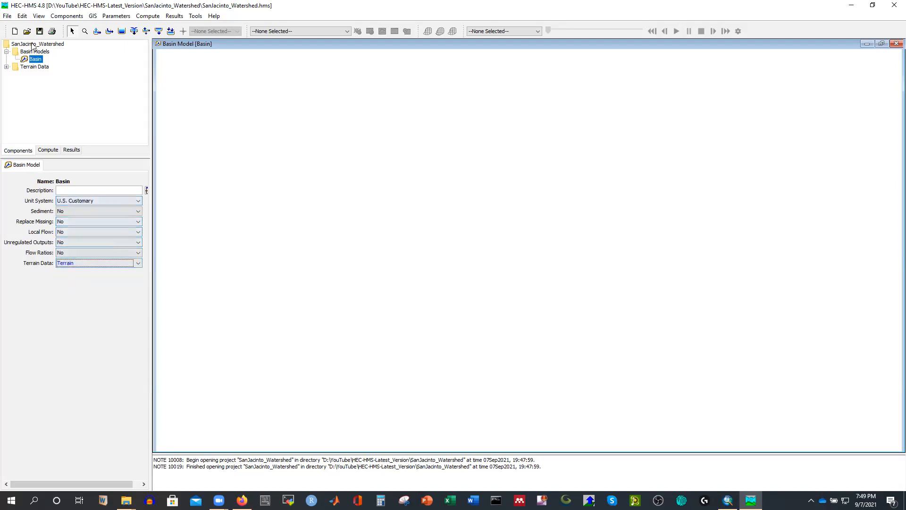
{"action": "left_click", "coordinate": [38, 32]}
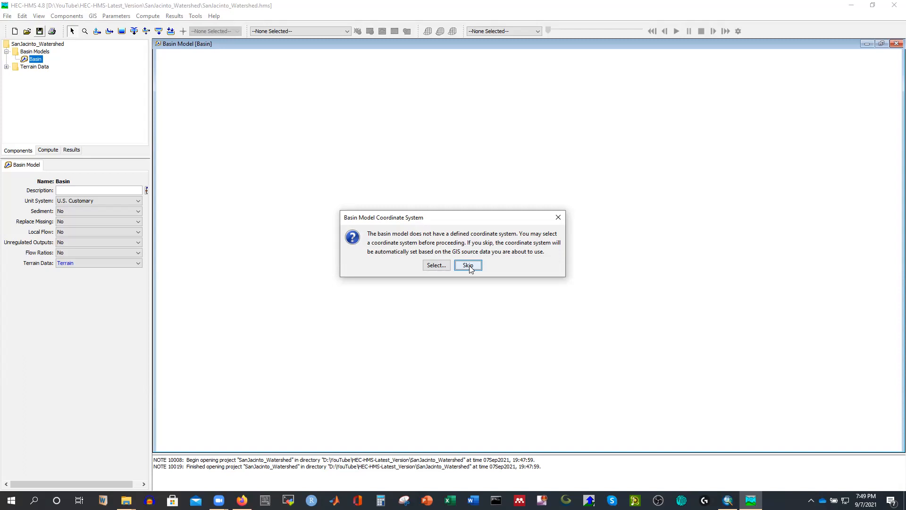
{"action": "left_click", "coordinate": [468, 266]}
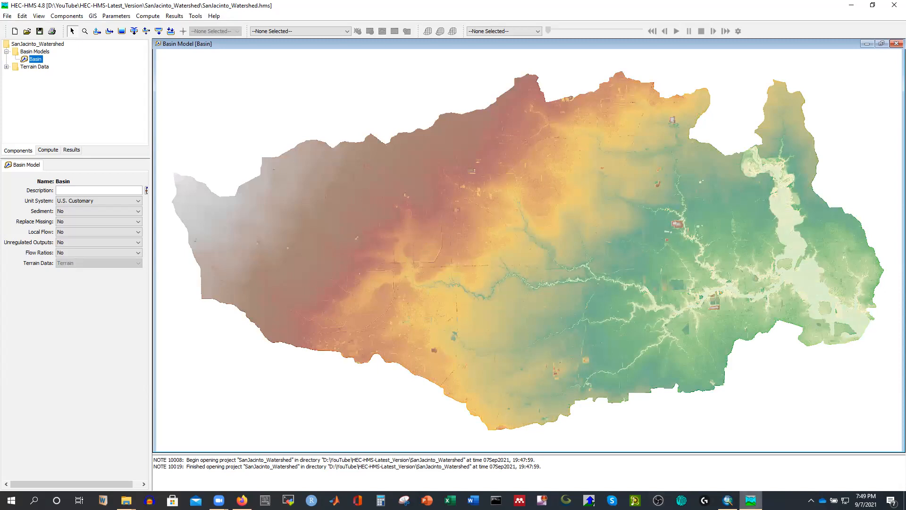
Switch to ArcMap to compare its San Jacinto watershed DEM map with the basin terrain, and return to HEC-HMS
{"action": "left_click", "coordinate": [727, 500]}
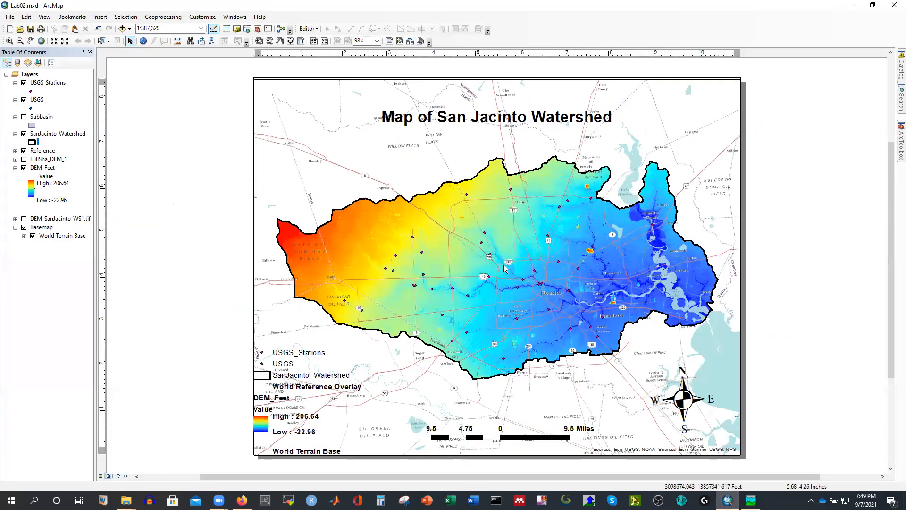
{"action": "left_click", "coordinate": [852, 5]}
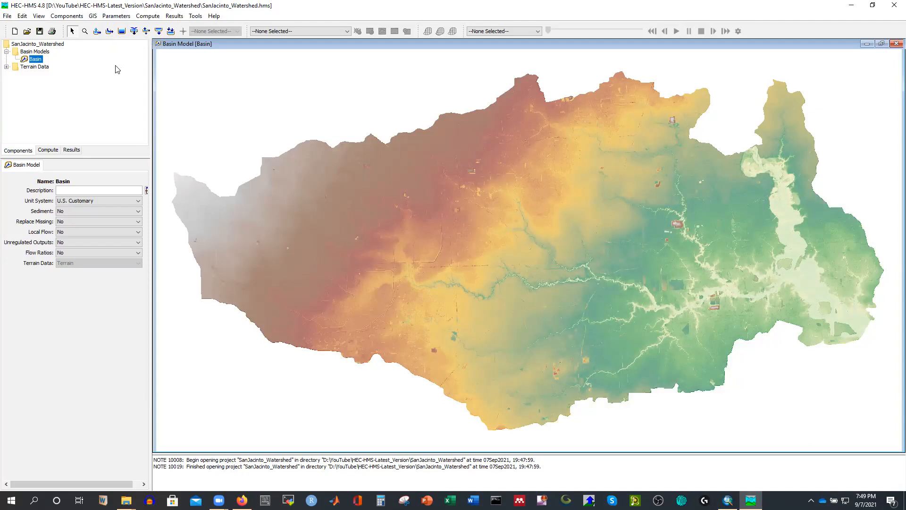
Run Preprocess Sinks on the Basin model's terrain
{"action": "left_click", "coordinate": [93, 16]}
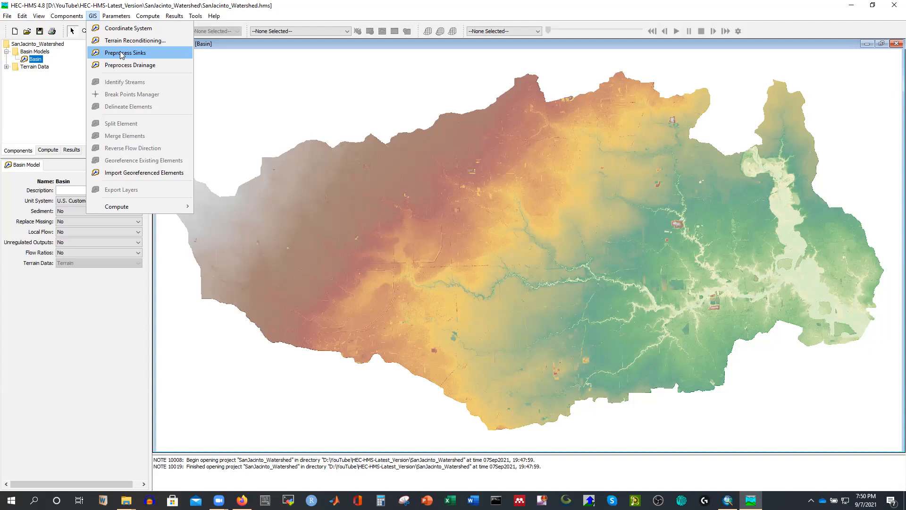
{"action": "left_click", "coordinate": [122, 55]}
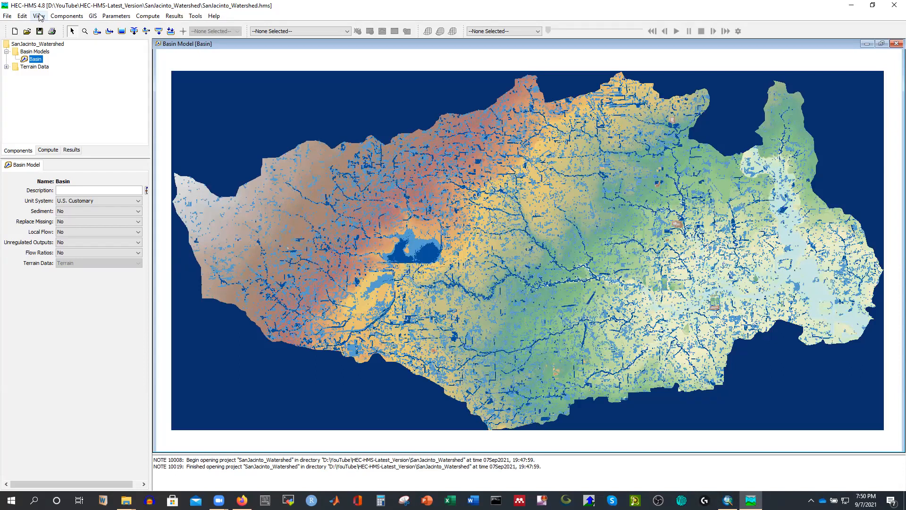
Open the basin's map layers and turn off Sink Locations and Sink Fill so only Terrain is displayed
{"action": "left_click", "coordinate": [39, 16]}
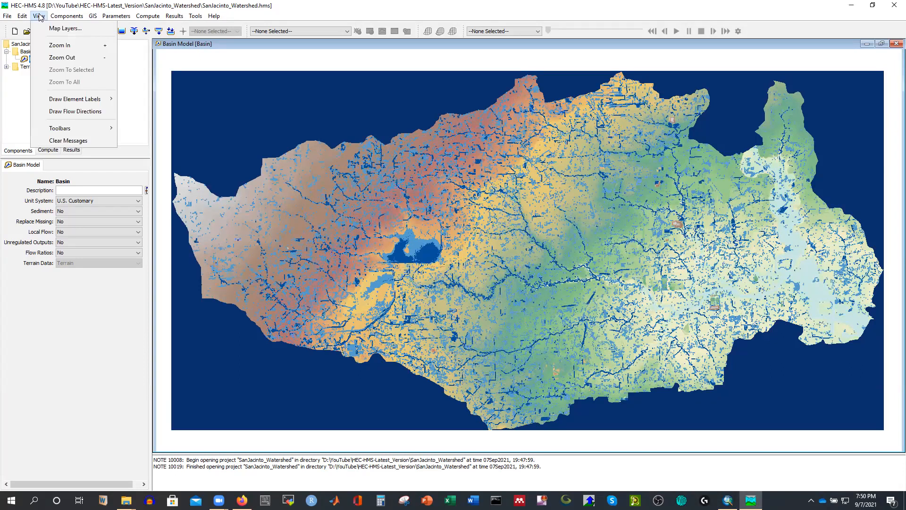
{"action": "left_click", "coordinate": [65, 28]}
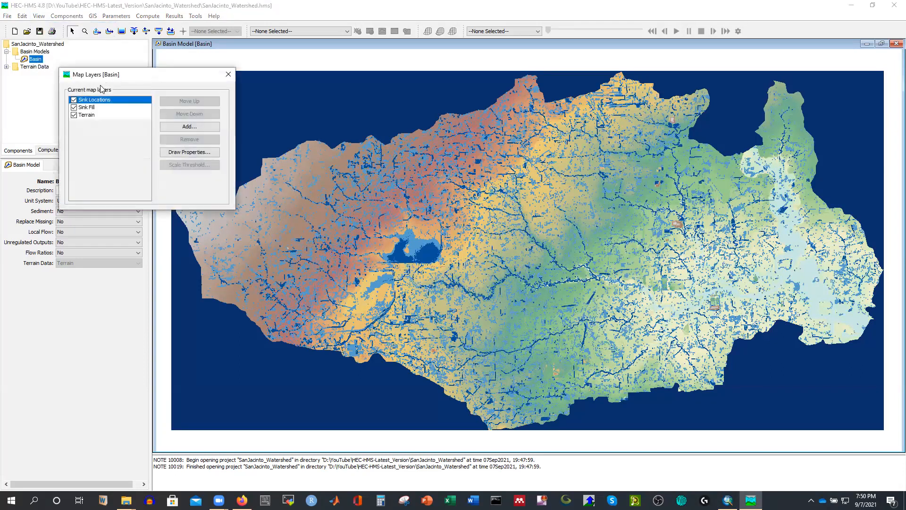
{"action": "left_click", "coordinate": [73, 100]}
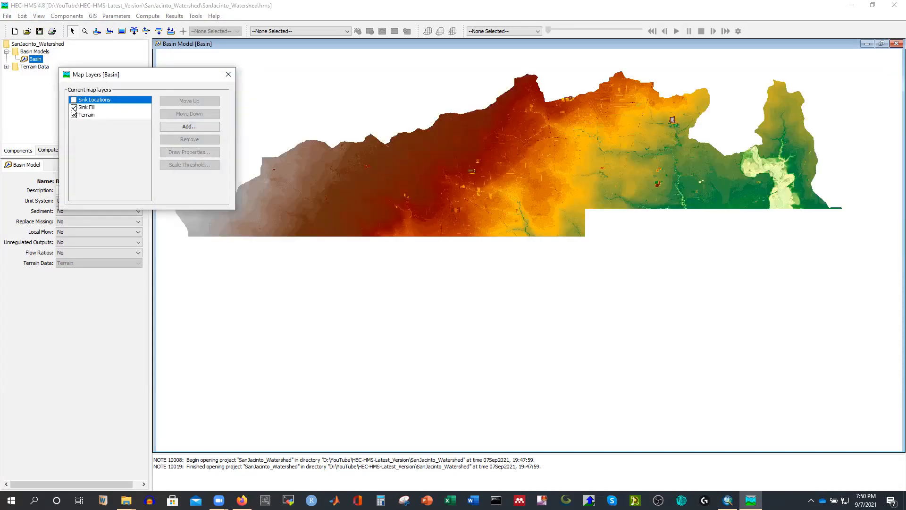
{"action": "left_click", "coordinate": [74, 118]}
{"action": "left_click", "coordinate": [73, 115]}
{"action": "left_click", "coordinate": [74, 108]}
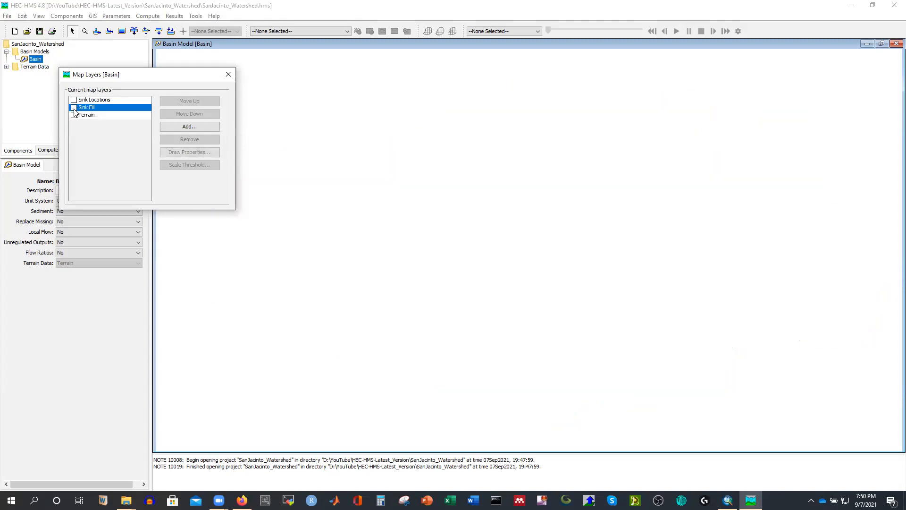
{"action": "left_click", "coordinate": [74, 115]}
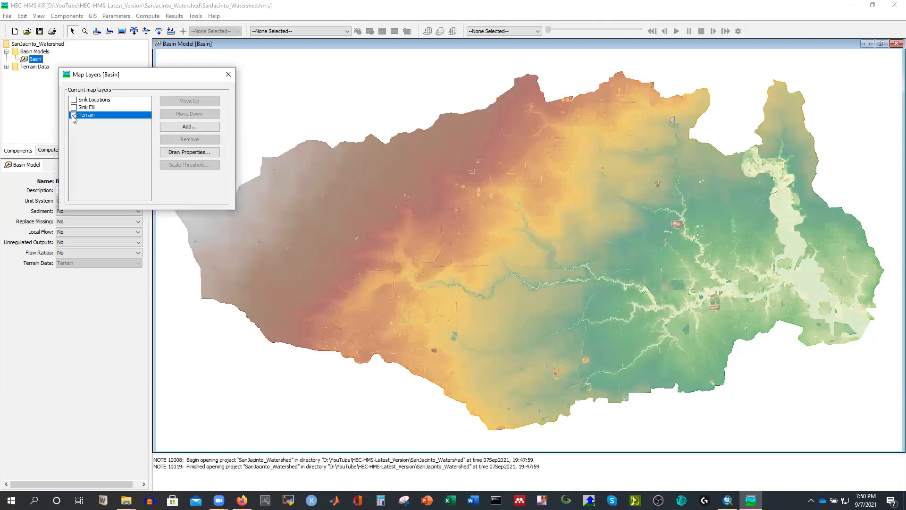
Display the Sink Locations layer alone, replace it with Sink Fill alone, and close the map layers settings
{"action": "left_click", "coordinate": [73, 115]}
{"action": "left_click", "coordinate": [74, 100]}
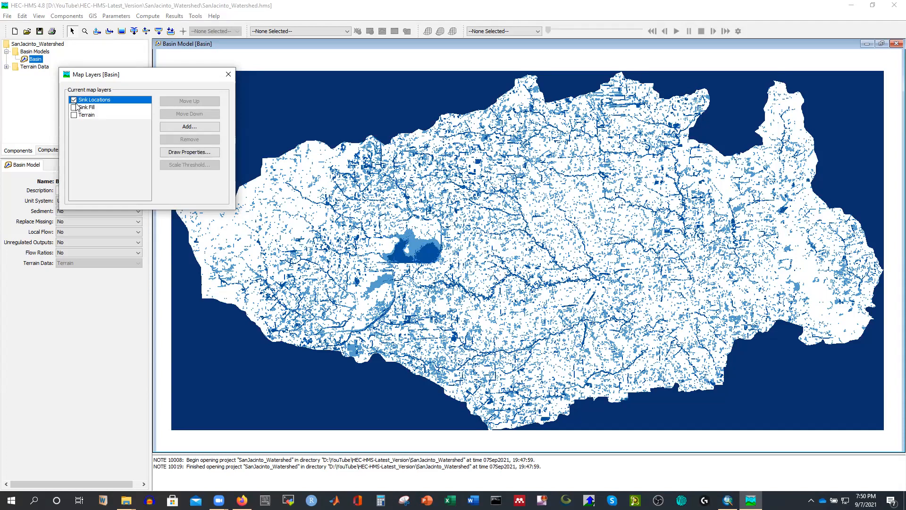
{"action": "left_click", "coordinate": [73, 101]}
{"action": "left_click", "coordinate": [73, 108]}
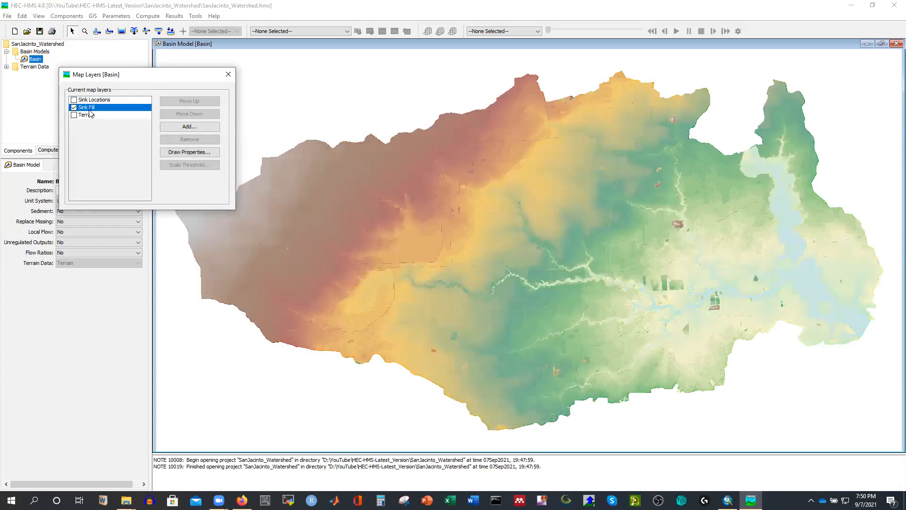
{"action": "left_click", "coordinate": [228, 74]}
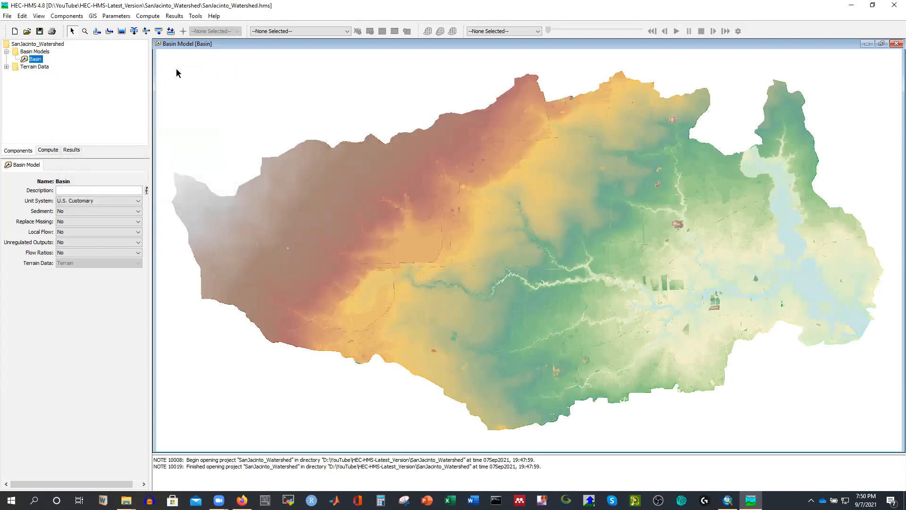
Run Preprocess Drainage on the Basin model
{"action": "left_click", "coordinate": [93, 17]}
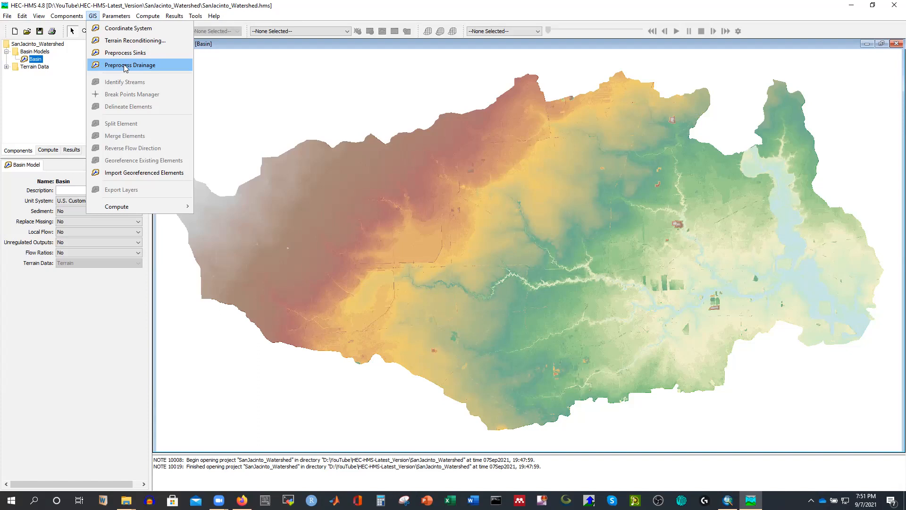
{"action": "left_click", "coordinate": [126, 67]}
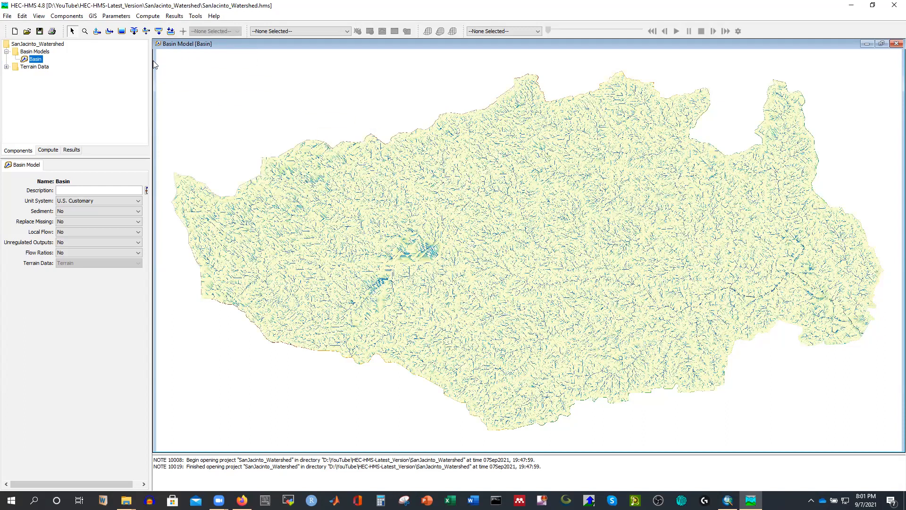
Open the basin's map layers and hide Flow Direction and Sink Fill so only Flow Accumulation is displayed
{"action": "left_click", "coordinate": [39, 16]}
{"action": "left_click", "coordinate": [49, 29]}
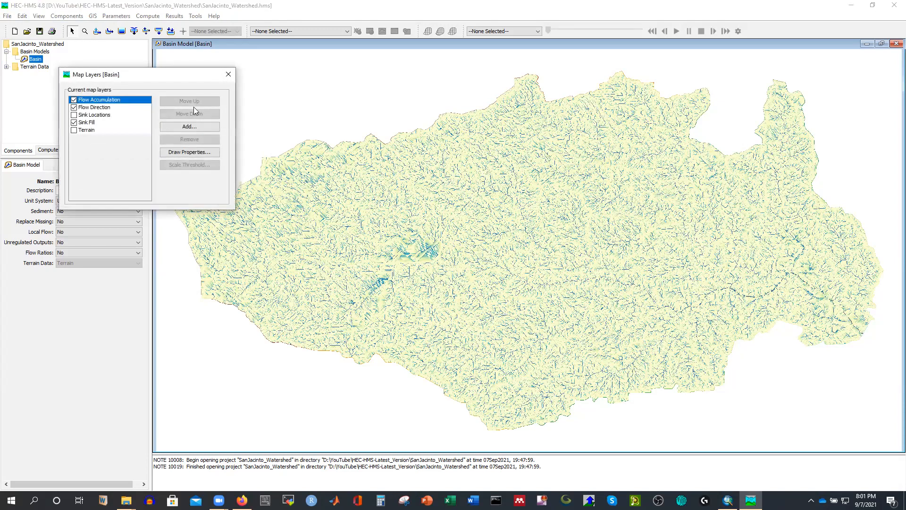
{"action": "left_click_drag", "start_coordinate": [134, 79], "coordinate": [225, 92]}
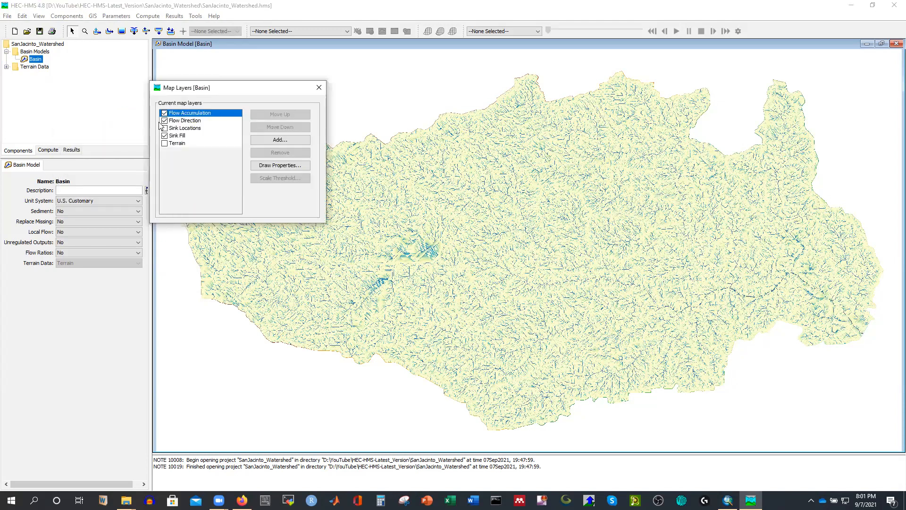
{"action": "left_click", "coordinate": [164, 121]}
{"action": "left_click", "coordinate": [164, 136]}
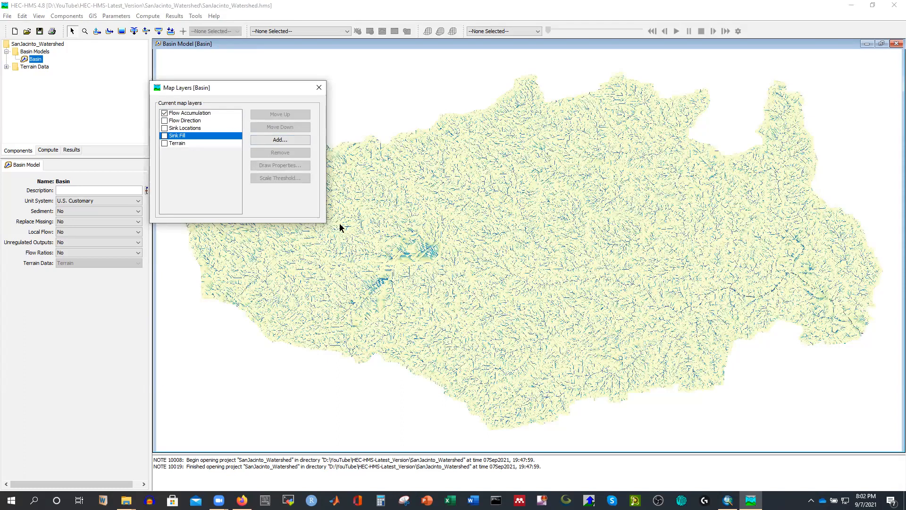
Examine the flow accumulation paths up close across the watershed and around its eastern outlet
{"action": "scroll", "coordinate": [512, 259], "scroll_direction": "up", "scroll_amount": 1}
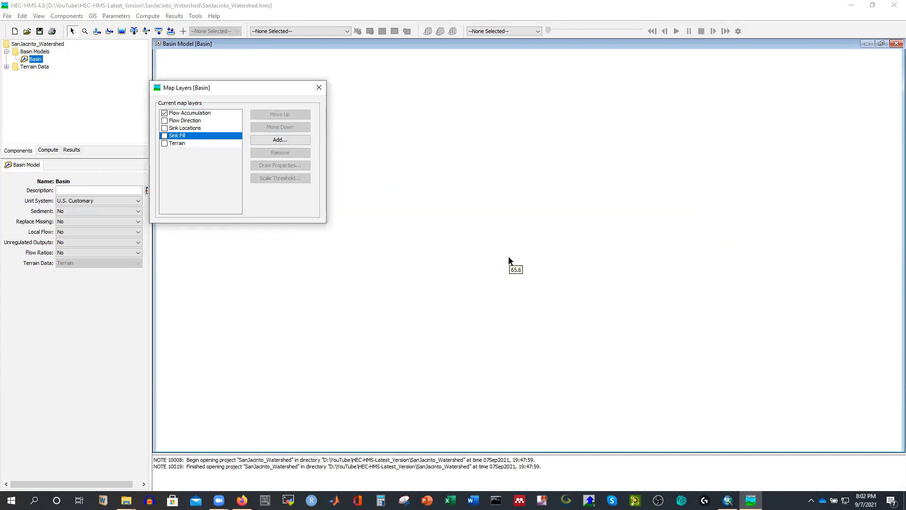
{"action": "scroll", "coordinate": [533, 257], "scroll_direction": "up", "scroll_amount": 2}
{"action": "scroll", "coordinate": [515, 181], "scroll_direction": "up", "scroll_amount": 1}
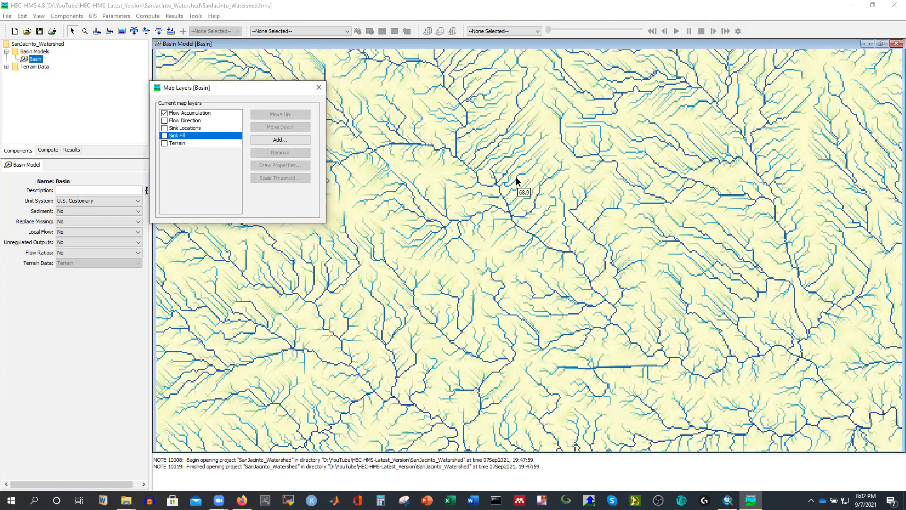
{"action": "scroll", "coordinate": [597, 264], "scroll_direction": "up", "scroll_amount": 1}
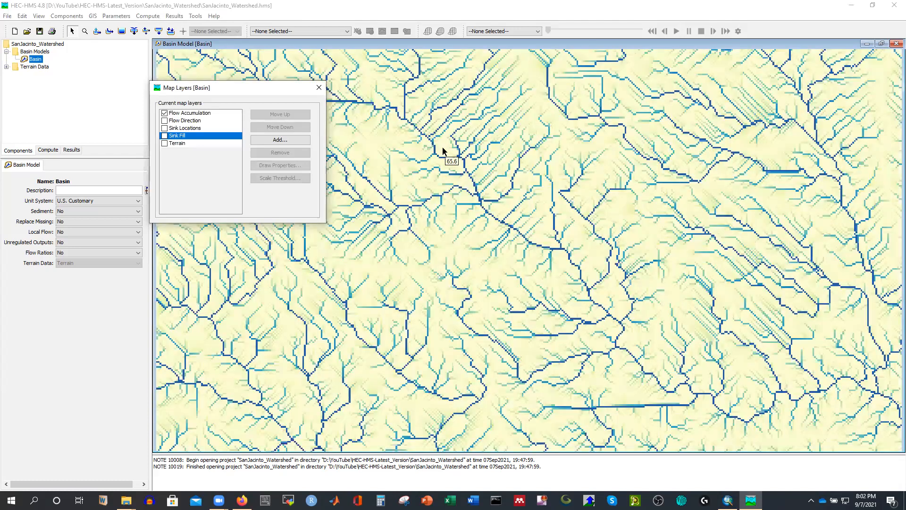
{"action": "scroll", "coordinate": [459, 192], "scroll_direction": "up", "scroll_amount": 1}
{"action": "scroll", "coordinate": [439, 178], "scroll_direction": "down", "scroll_amount": 1}
{"action": "scroll", "coordinate": [439, 181], "scroll_direction": "down", "scroll_amount": 1}
{"action": "scroll", "coordinate": [437, 178], "scroll_direction": "down", "scroll_amount": 1}
{"action": "scroll", "coordinate": [428, 193], "scroll_direction": "down", "scroll_amount": 1}
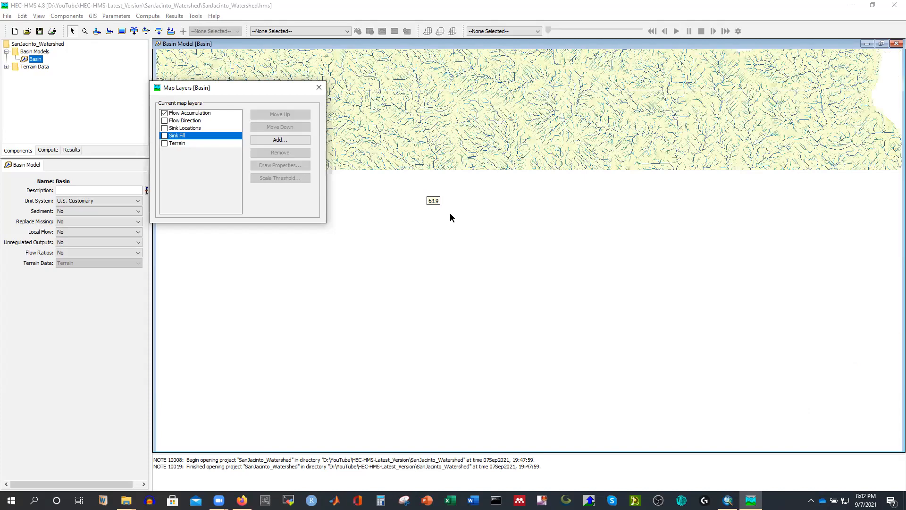
{"action": "scroll", "coordinate": [443, 278], "scroll_direction": "down", "scroll_amount": 1}
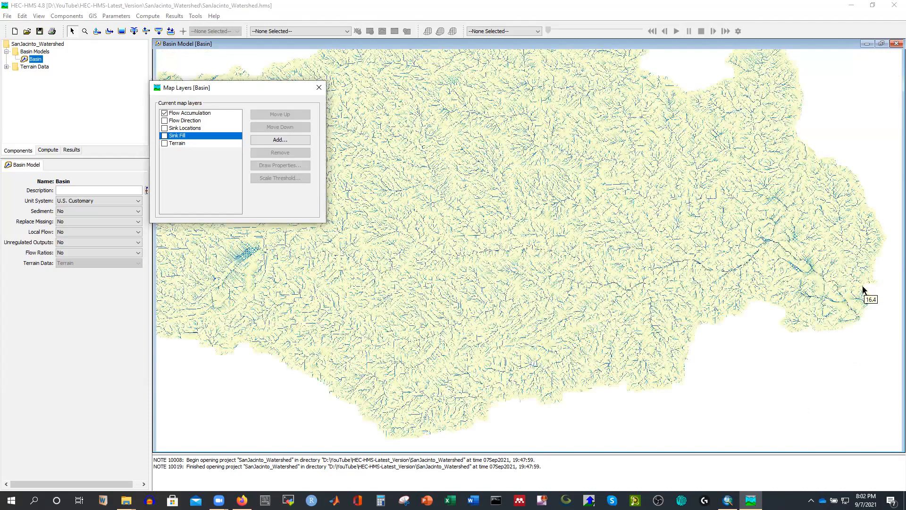
{"action": "scroll", "coordinate": [841, 268], "scroll_direction": "down", "scroll_amount": 1}
{"action": "scroll", "coordinate": [838, 283], "scroll_direction": "up", "scroll_amount": 1}
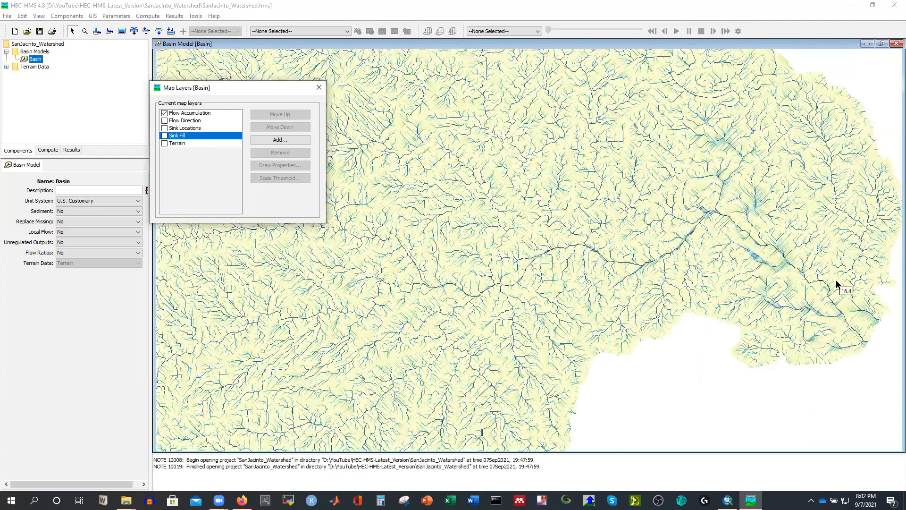
{"action": "scroll", "coordinate": [826, 307], "scroll_direction": "down", "scroll_amount": 1}
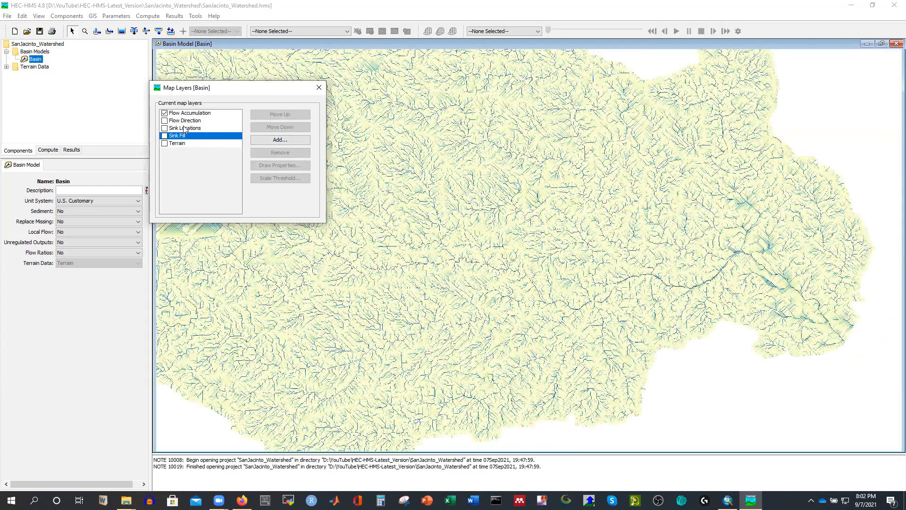
Display only the Flow Direction layer and examine its colored cells at several zoom levels across the watershed
{"action": "left_click", "coordinate": [164, 113]}
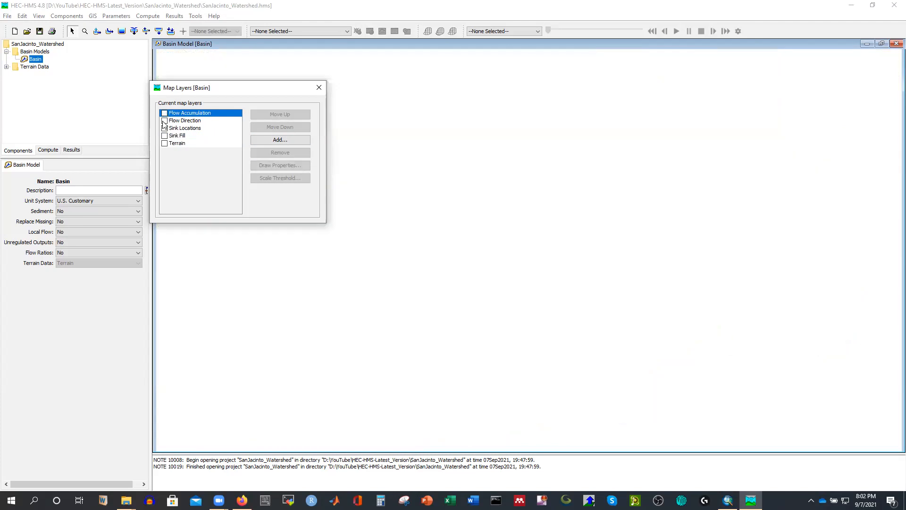
{"action": "left_click", "coordinate": [165, 121]}
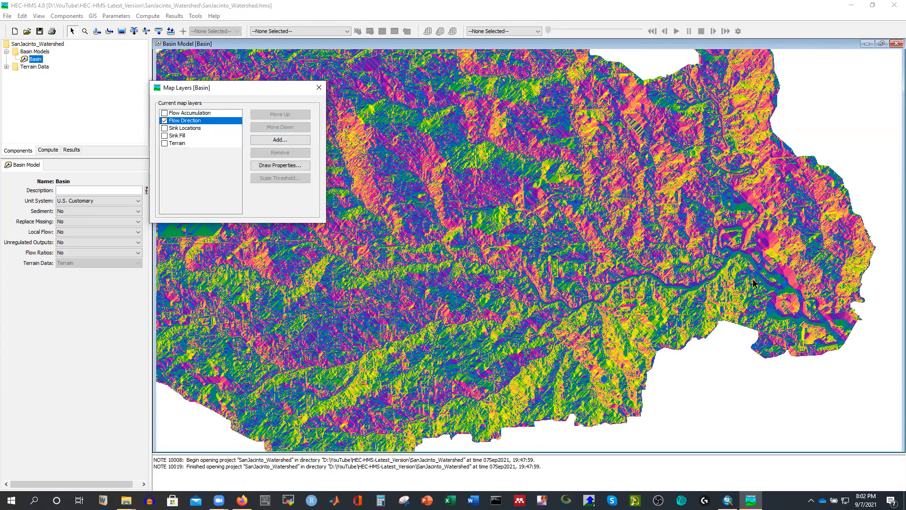
{"action": "scroll", "coordinate": [793, 303], "scroll_direction": "down", "scroll_amount": 2}
{"action": "scroll", "coordinate": [251, 241], "scroll_direction": "up", "scroll_amount": 1}
{"action": "scroll", "coordinate": [551, 269], "scroll_direction": "up", "scroll_amount": 1}
{"action": "scroll", "coordinate": [576, 255], "scroll_direction": "up", "scroll_amount": 1}
{"action": "scroll", "coordinate": [579, 257], "scroll_direction": "up", "scroll_amount": 1}
{"action": "scroll", "coordinate": [490, 236], "scroll_direction": "up", "scroll_amount": 1}
{"action": "scroll", "coordinate": [405, 221], "scroll_direction": "down", "scroll_amount": 2}
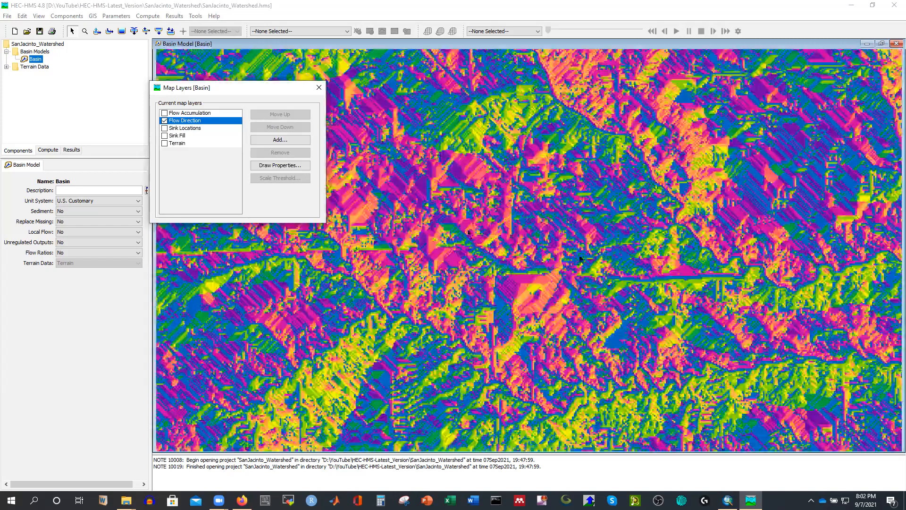
{"action": "scroll", "coordinate": [730, 275], "scroll_direction": "up", "scroll_amount": 1}
{"action": "scroll", "coordinate": [730, 272], "scroll_direction": "up", "scroll_amount": 1}
{"action": "scroll", "coordinate": [387, 191], "scroll_direction": "down", "scroll_amount": 4}
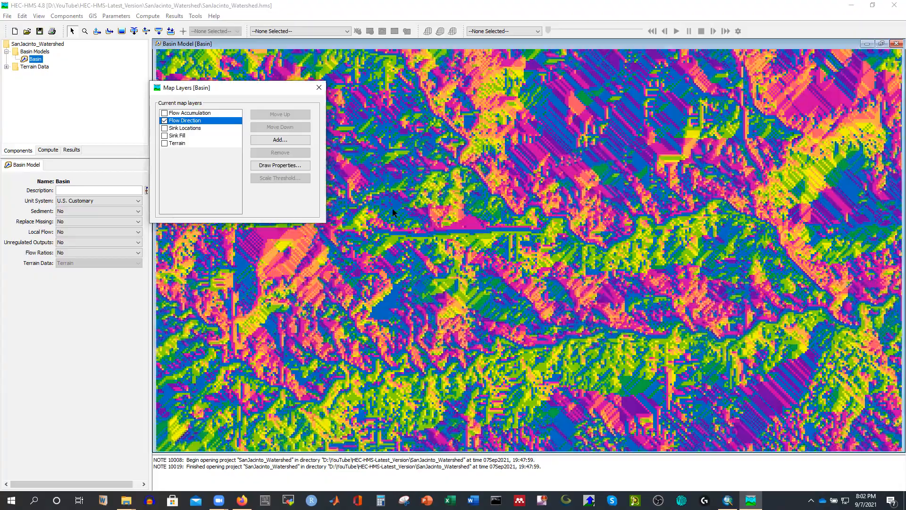
{"action": "scroll", "coordinate": [392, 210], "scroll_direction": "down", "scroll_amount": 2}
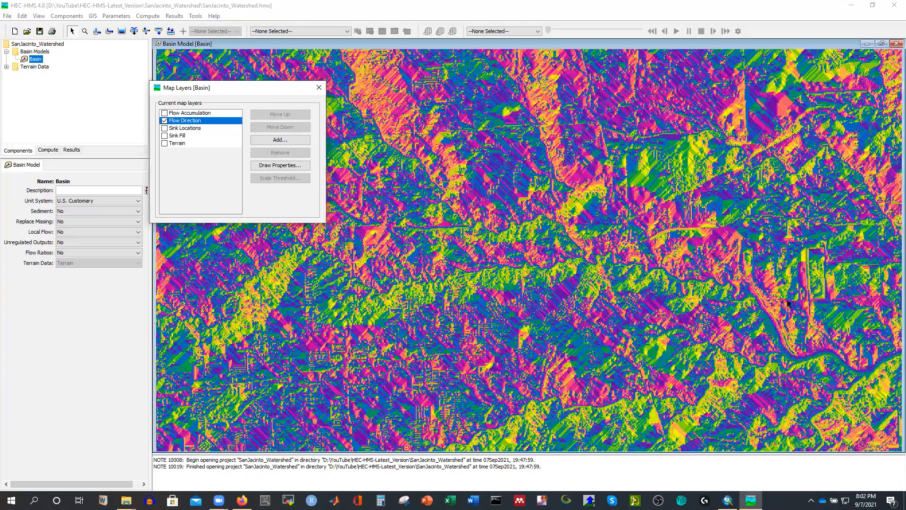
{"action": "scroll", "coordinate": [871, 357], "scroll_direction": "up", "scroll_amount": 2}
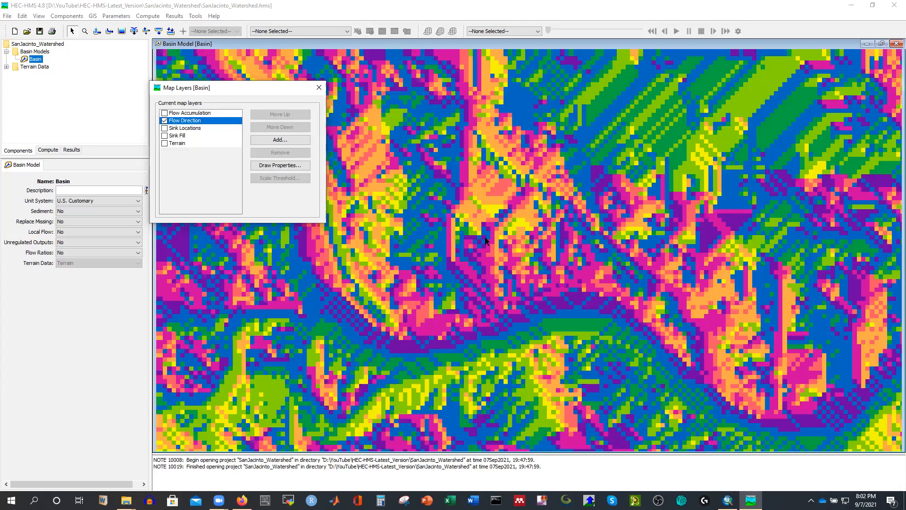
{"action": "scroll", "coordinate": [595, 325], "scroll_direction": "down", "scroll_amount": 2}
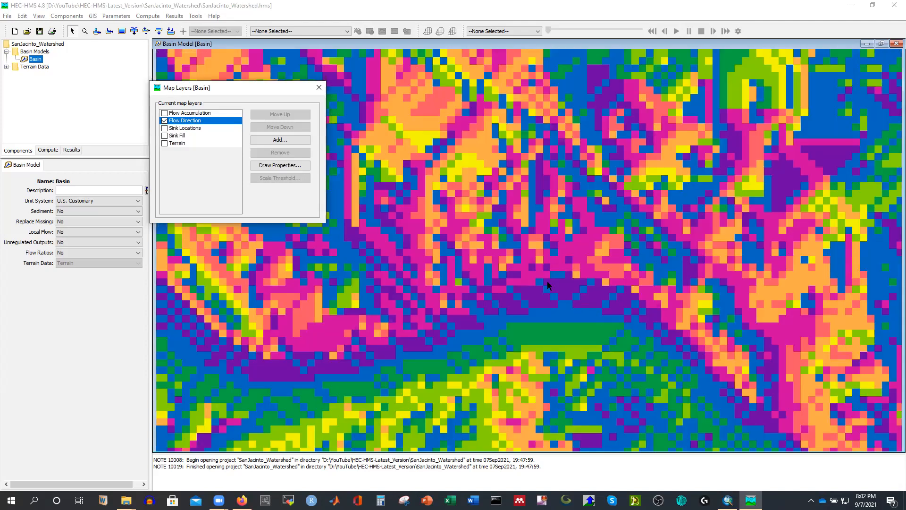
Display only the Terrain layer in place of Flow Direction and close the basin's map layer list
{"action": "scroll", "coordinate": [500, 245], "scroll_direction": "down", "scroll_amount": 1}
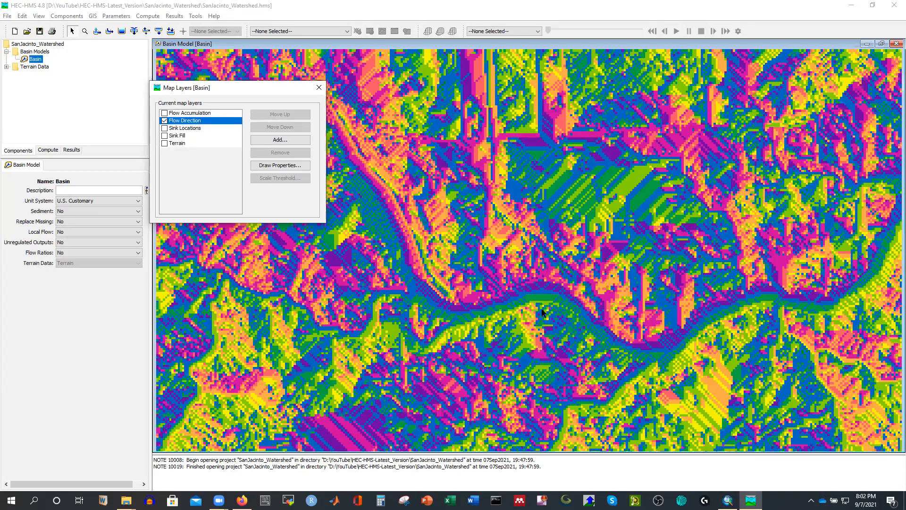
{"action": "scroll", "coordinate": [541, 315], "scroll_direction": "down", "scroll_amount": 3}
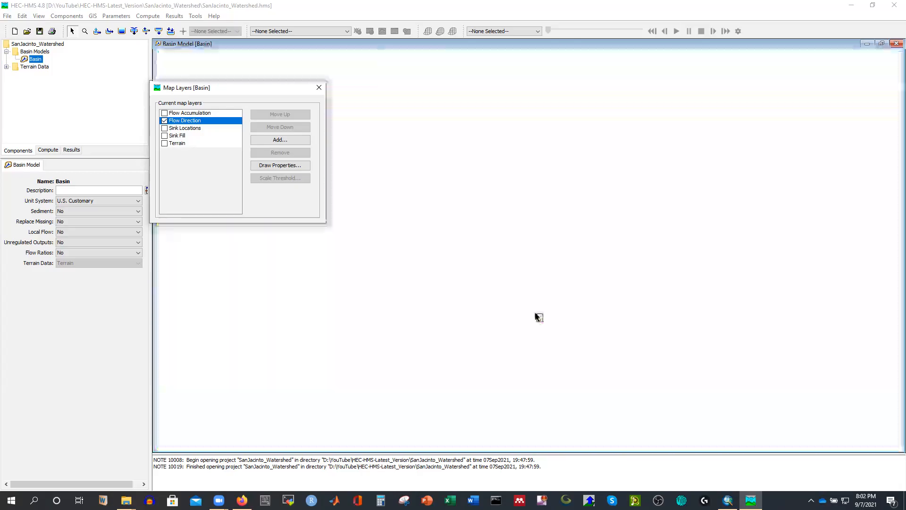
{"action": "scroll", "coordinate": [597, 344], "scroll_direction": "down", "scroll_amount": 2}
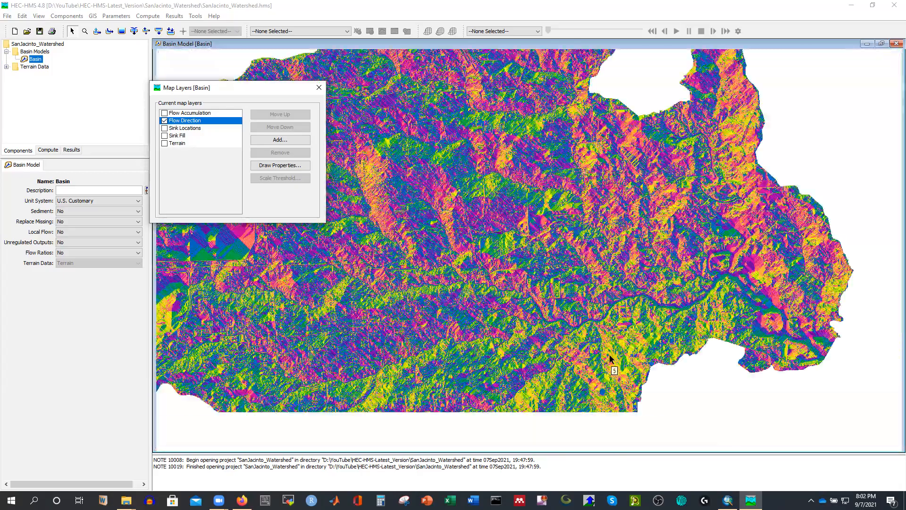
{"action": "left_click", "coordinate": [165, 121]}
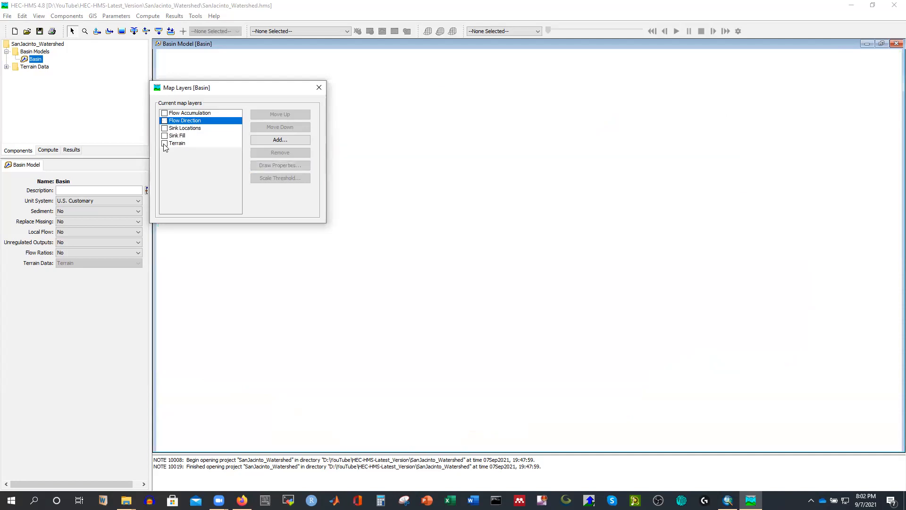
{"action": "left_click", "coordinate": [164, 144]}
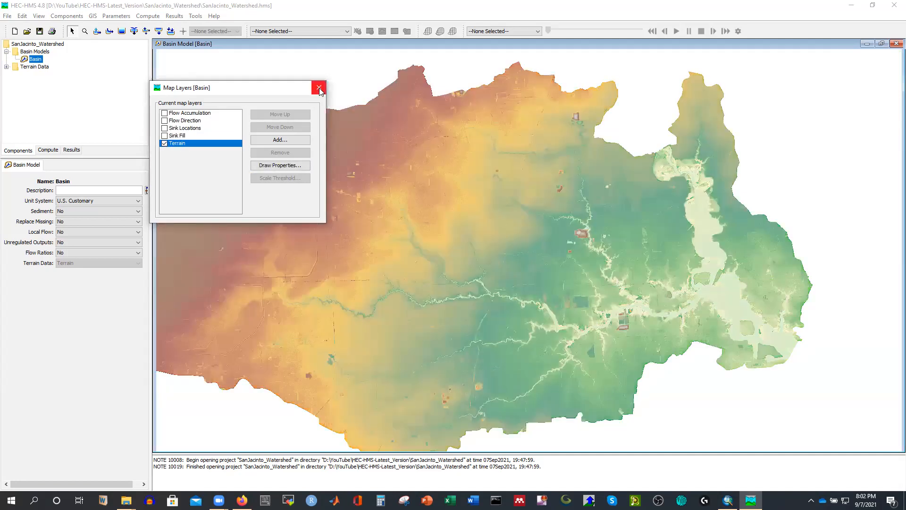
{"action": "left_click", "coordinate": [319, 88]}
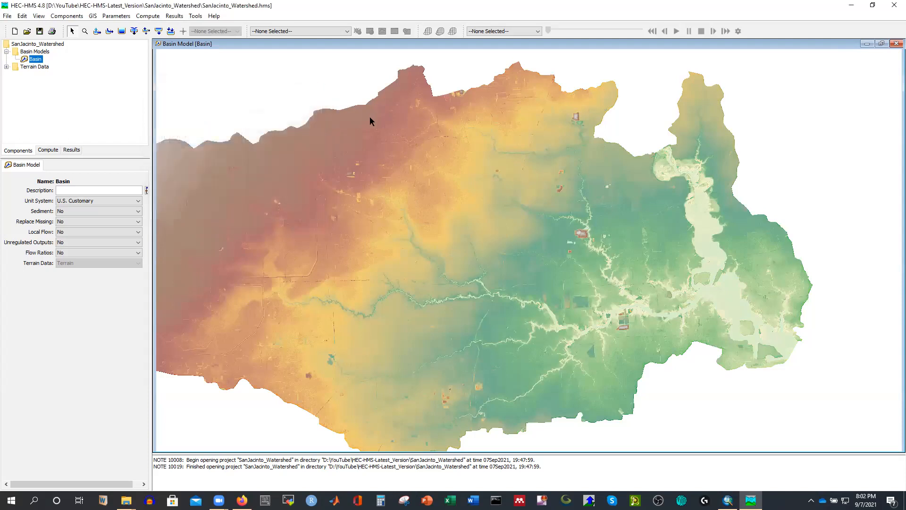
Run Identify Streams on the Basin model with a stream definition area of 50 MI2
{"action": "left_click", "coordinate": [92, 18]}
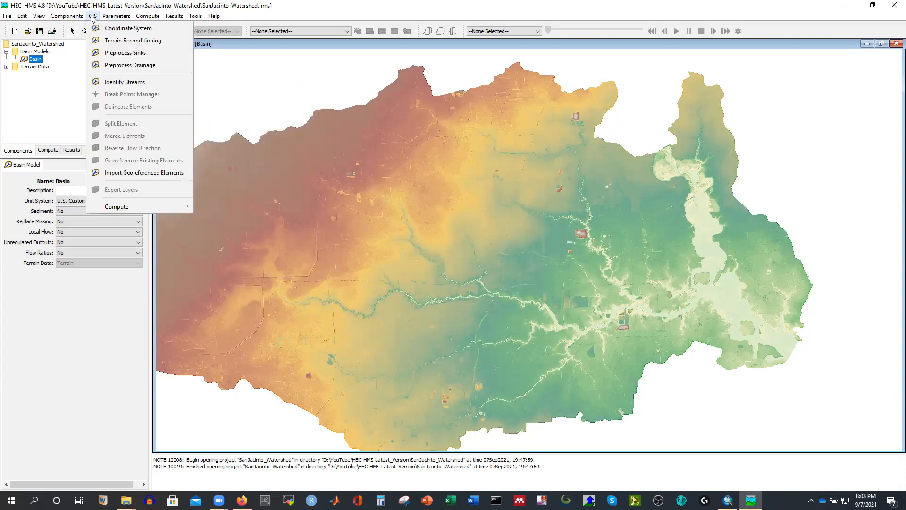
{"action": "left_click", "coordinate": [122, 83]}
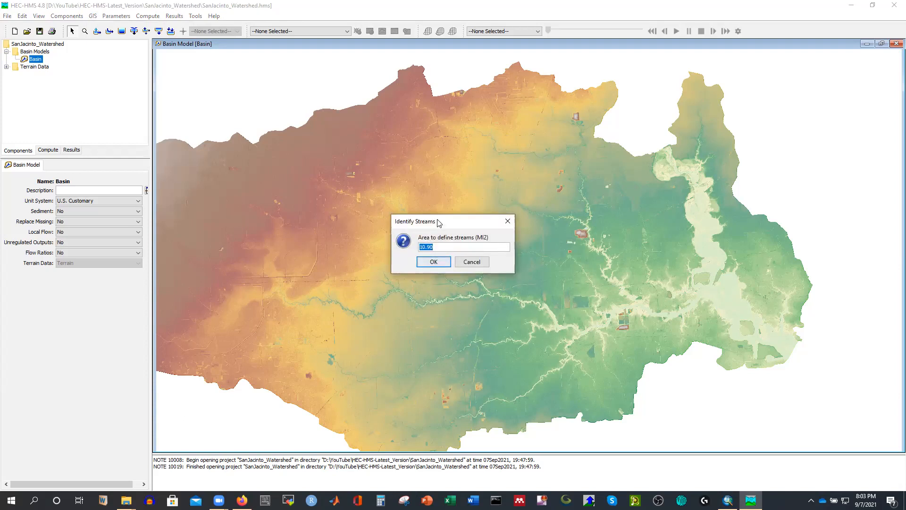
{"action": "type", "text": "50"}
{"action": "left_click", "coordinate": [433, 262]}
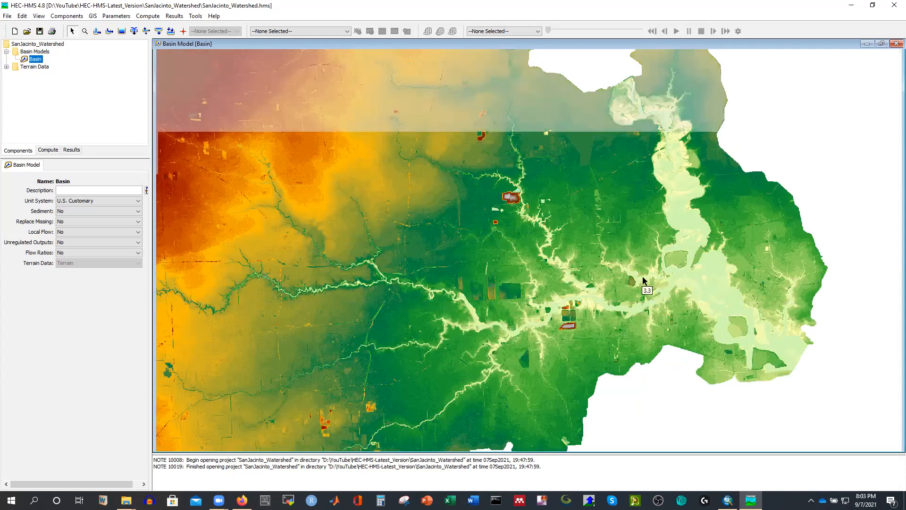
Examine the identified streams over the terrain, from the western headwaters to the eastern outlet
{"action": "scroll", "coordinate": [319, 275], "scroll_direction": "up", "scroll_amount": 2}
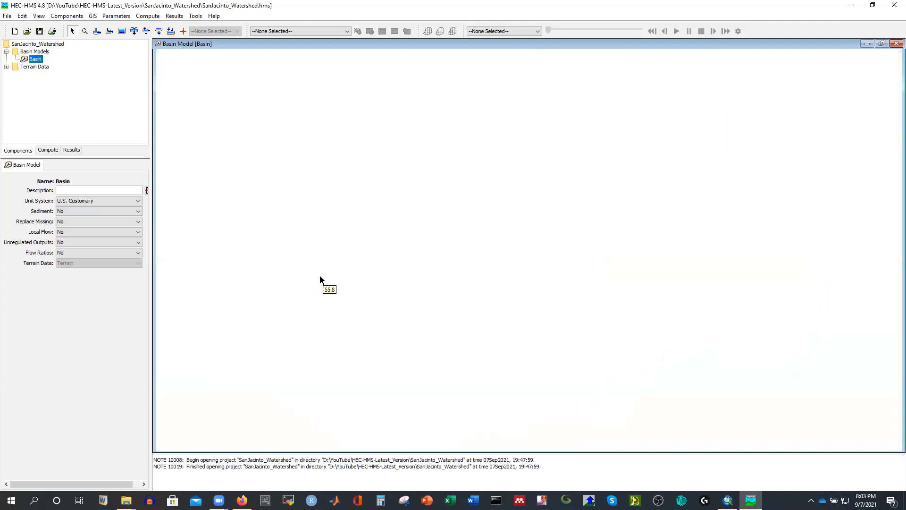
{"action": "scroll", "coordinate": [645, 115], "scroll_direction": "up", "scroll_amount": 2}
{"action": "scroll", "coordinate": [697, 262], "scroll_direction": "down", "scroll_amount": 2}
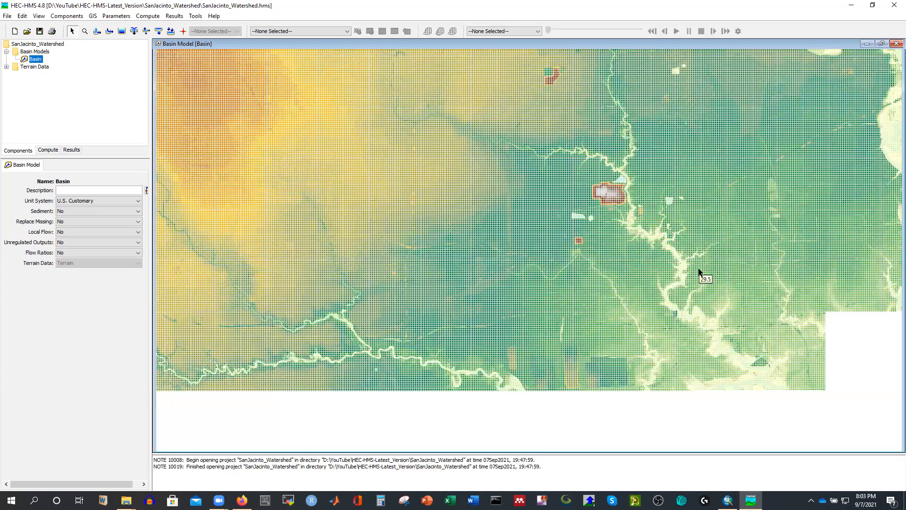
{"action": "scroll", "coordinate": [552, 180], "scroll_direction": "down", "scroll_amount": 2}
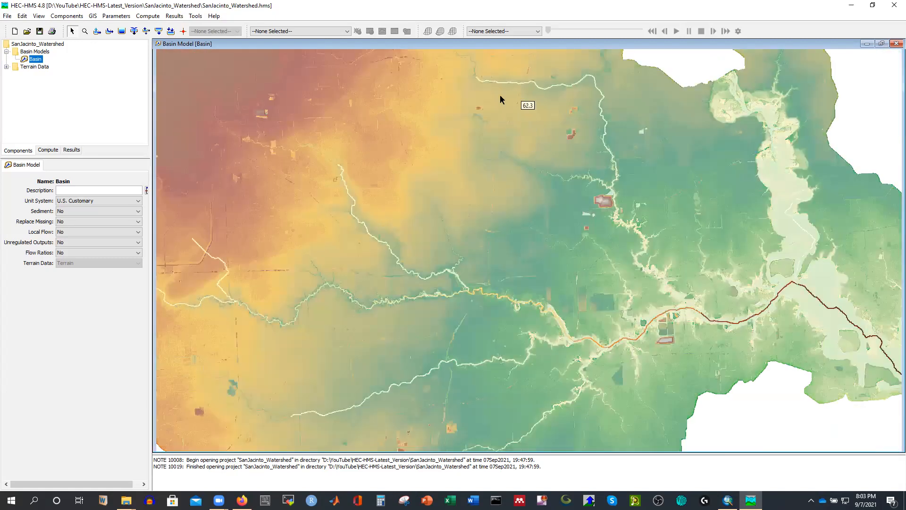
{"action": "scroll", "coordinate": [600, 189], "scroll_direction": "down", "scroll_amount": 1}
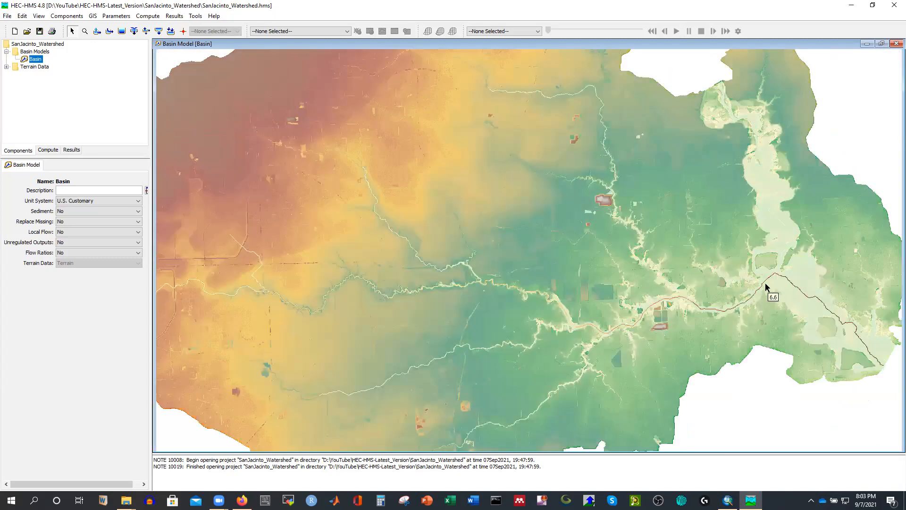
{"action": "scroll", "coordinate": [769, 293], "scroll_direction": "down", "scroll_amount": 1}
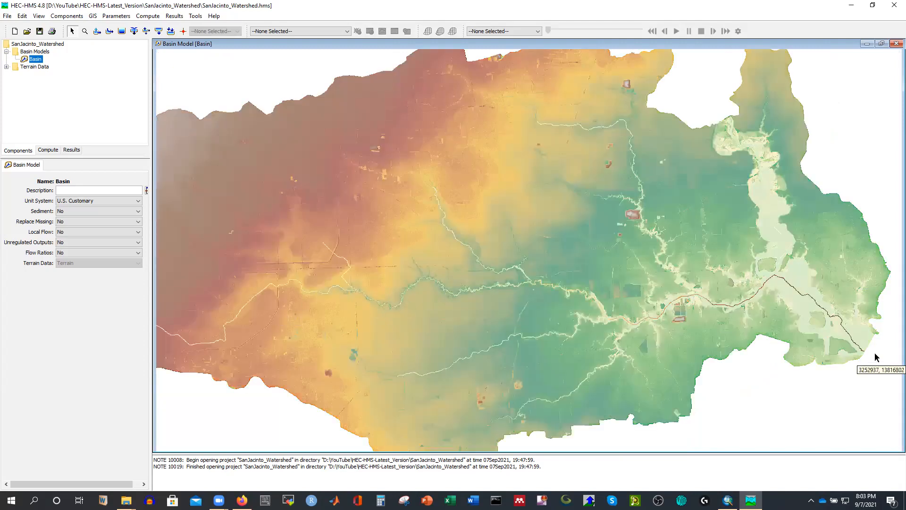
{"action": "scroll", "coordinate": [738, 314], "scroll_direction": "down", "scroll_amount": 1}
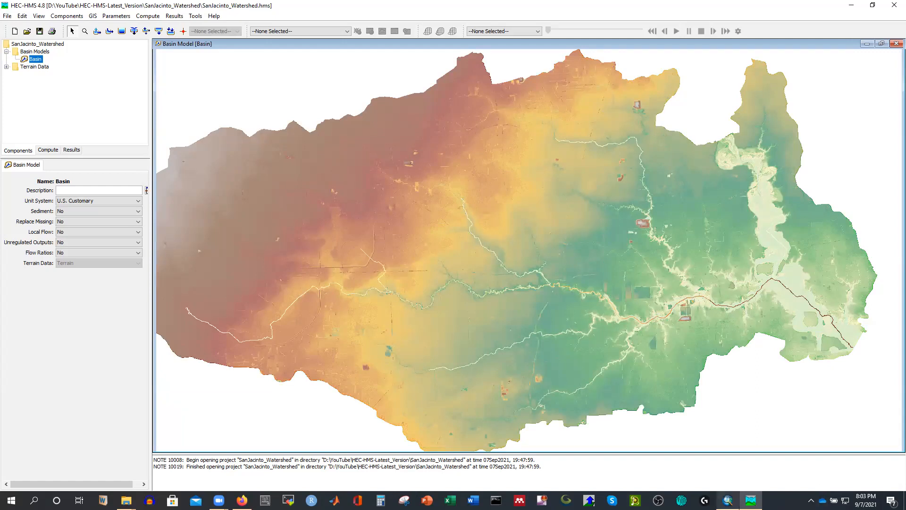
Switch to ArcMap, hide the USGS layer, and symbolize USGS_Stations with green circles that have a center dot
{"action": "left_click", "coordinate": [728, 500]}
{"action": "scroll", "coordinate": [614, 333], "scroll_direction": "down", "scroll_amount": 5}
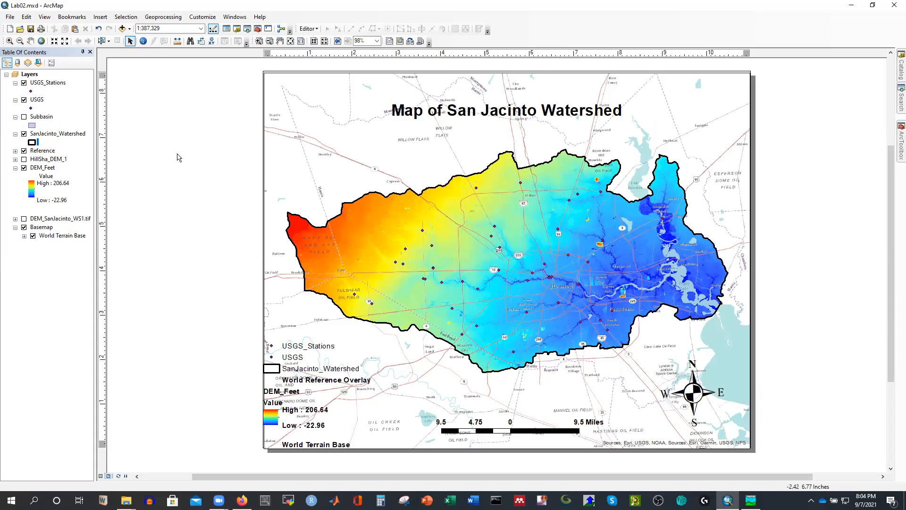
{"action": "left_click", "coordinate": [24, 99]}
{"action": "left_click", "coordinate": [31, 91]}
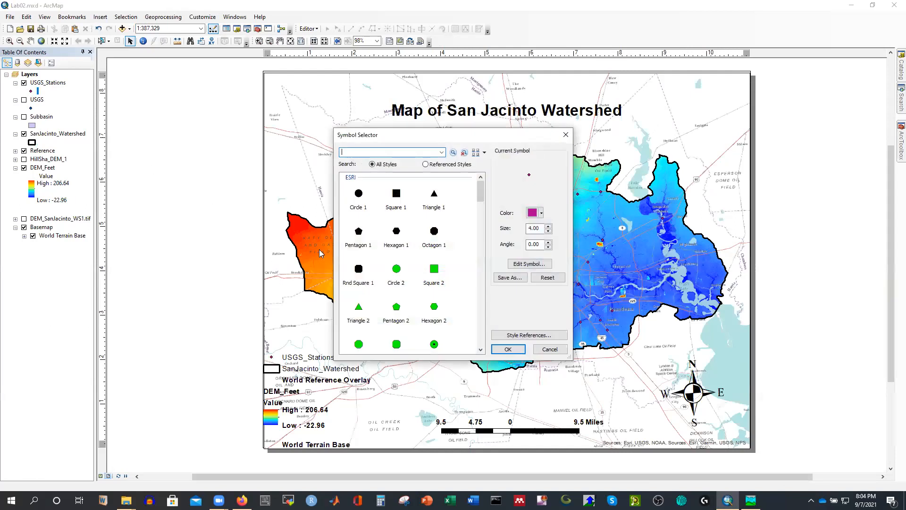
{"action": "left_click", "coordinate": [435, 347]}
{"action": "left_click", "coordinate": [507, 349]}
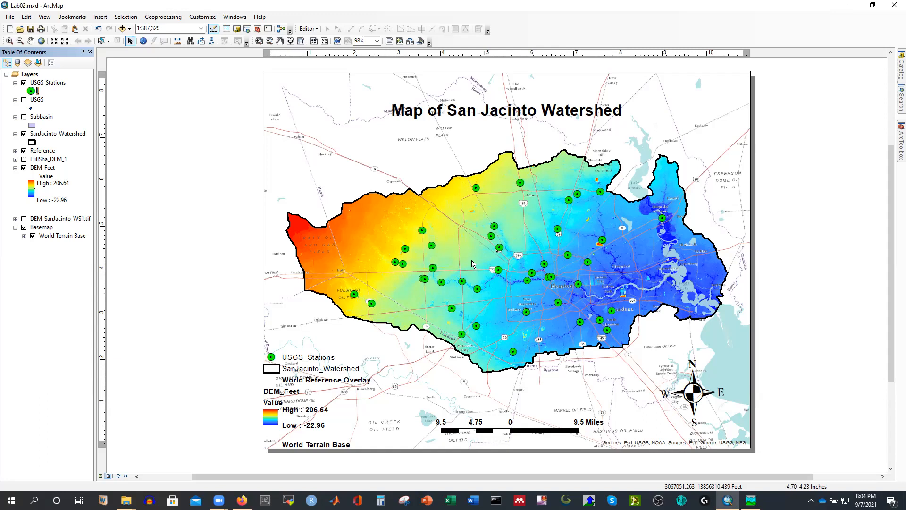
Switch back to HEC-HMS and add USGS.shp from the Shapefiles folder to the basin's map layers
{"action": "mouse_move", "coordinate": [750, 500]}
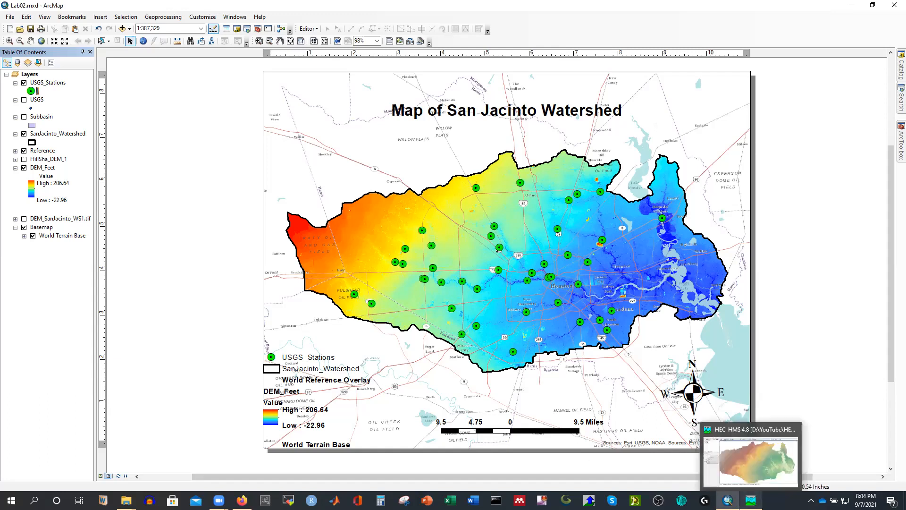
{"action": "left_click", "coordinate": [750, 455]}
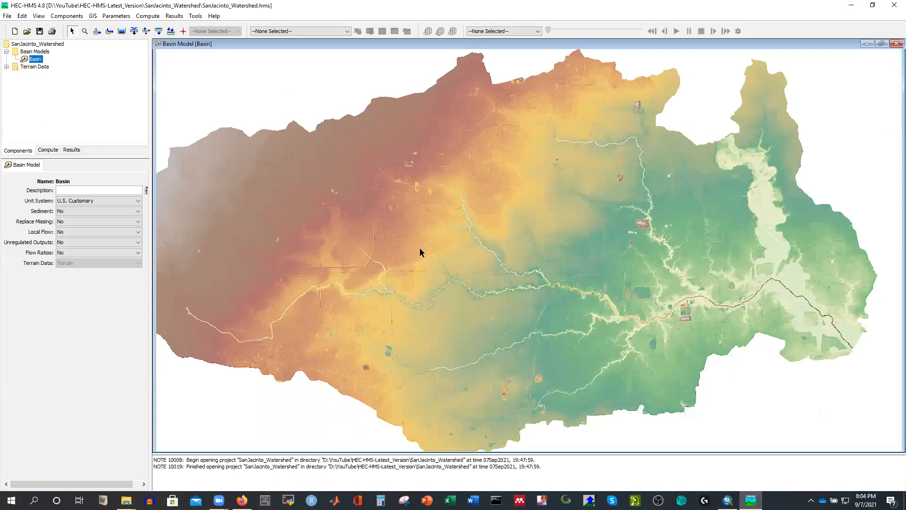
{"action": "scroll", "coordinate": [599, 290], "scroll_direction": "down", "scroll_amount": 1}
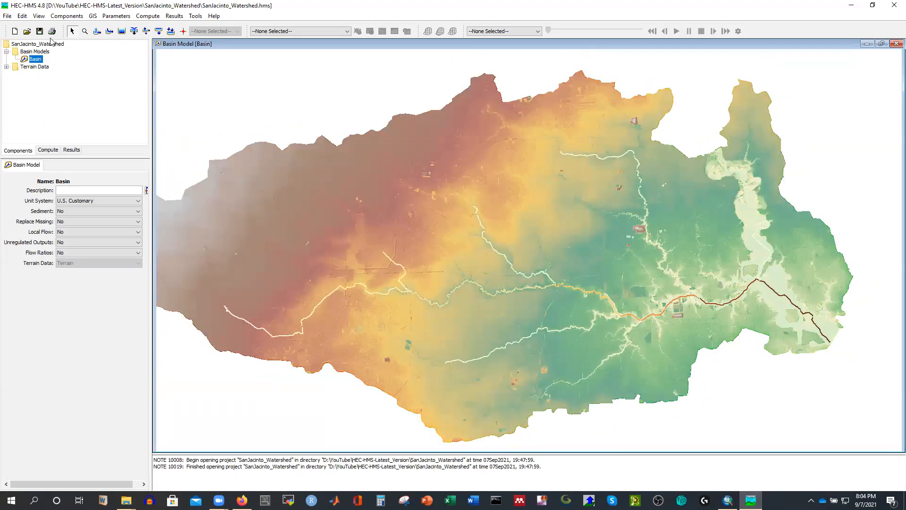
{"action": "left_click", "coordinate": [40, 17]}
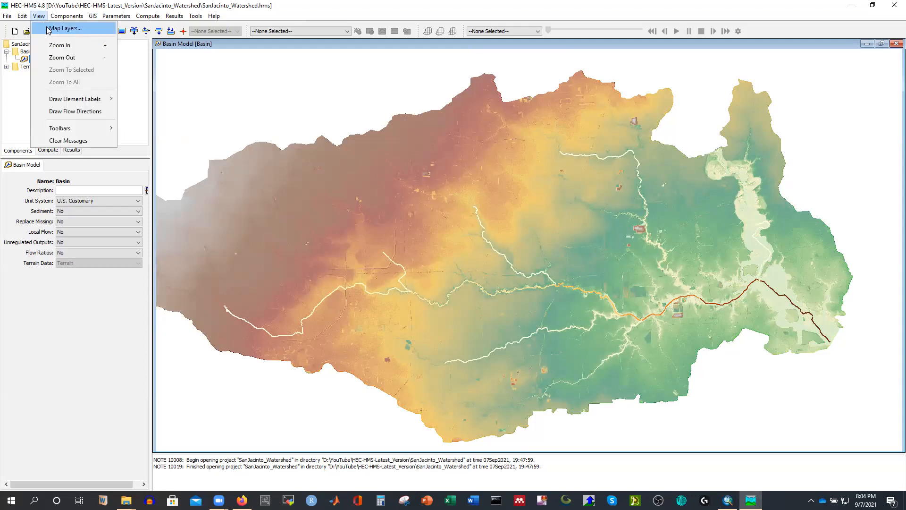
{"action": "left_click", "coordinate": [52, 28]}
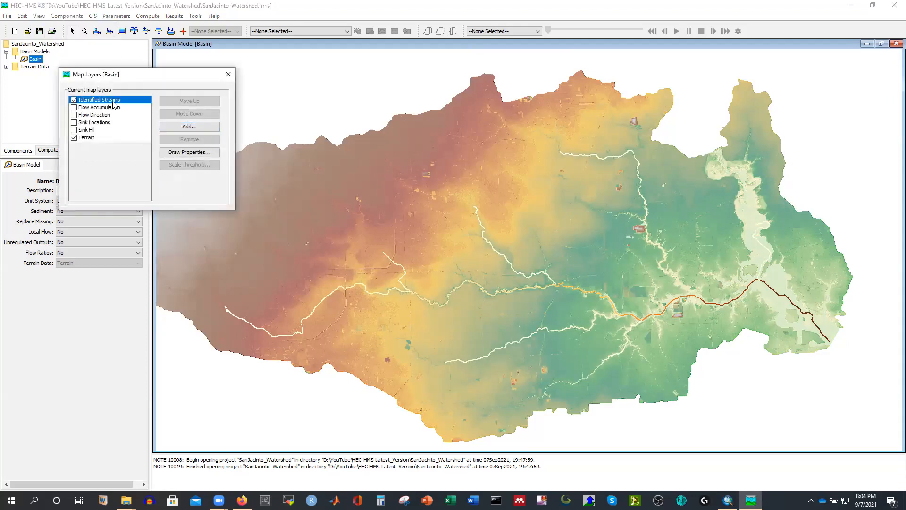
{"action": "left_click", "coordinate": [182, 128]}
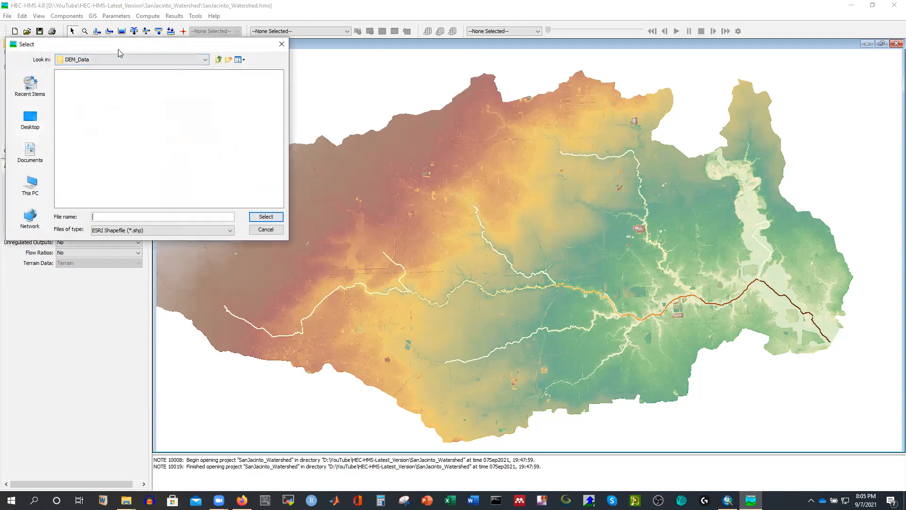
{"action": "left_click_drag", "start_coordinate": [115, 50], "coordinate": [248, 84]}
{"action": "left_click", "coordinate": [351, 94]}
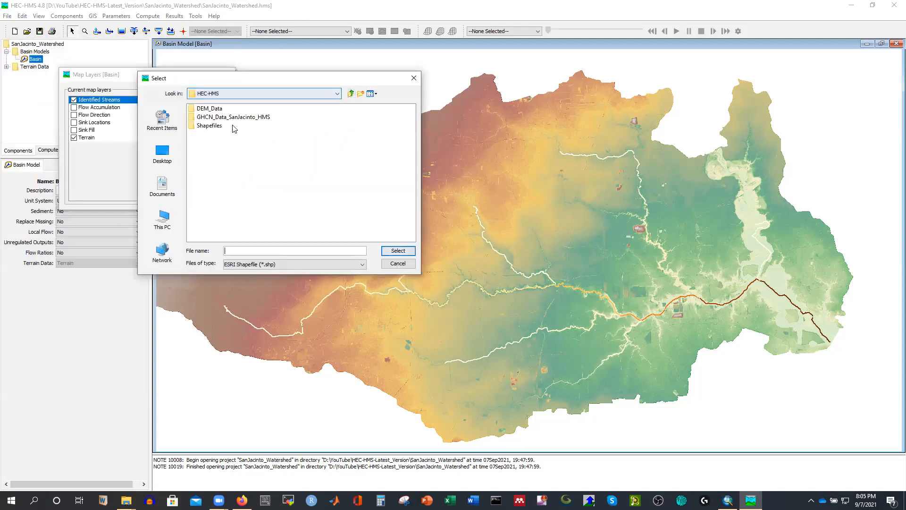
{"action": "double_click", "coordinate": [214, 126]}
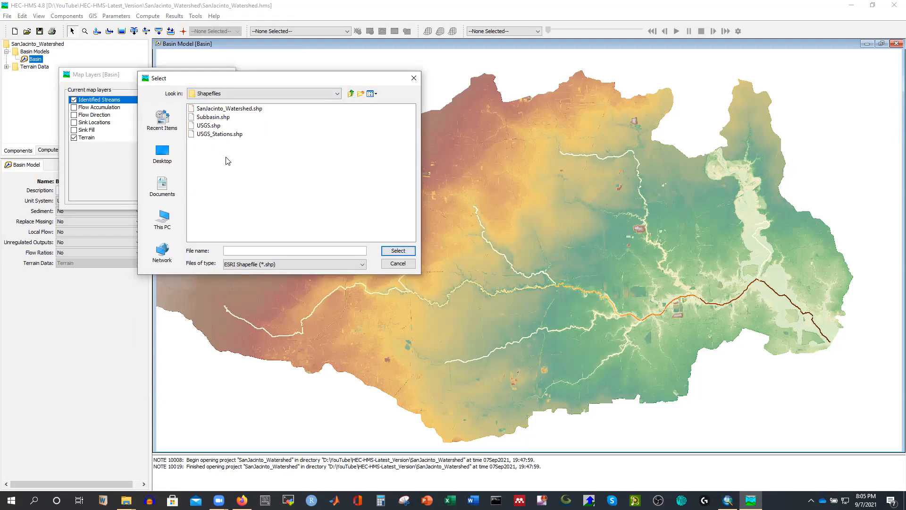
{"action": "left_click", "coordinate": [208, 126]}
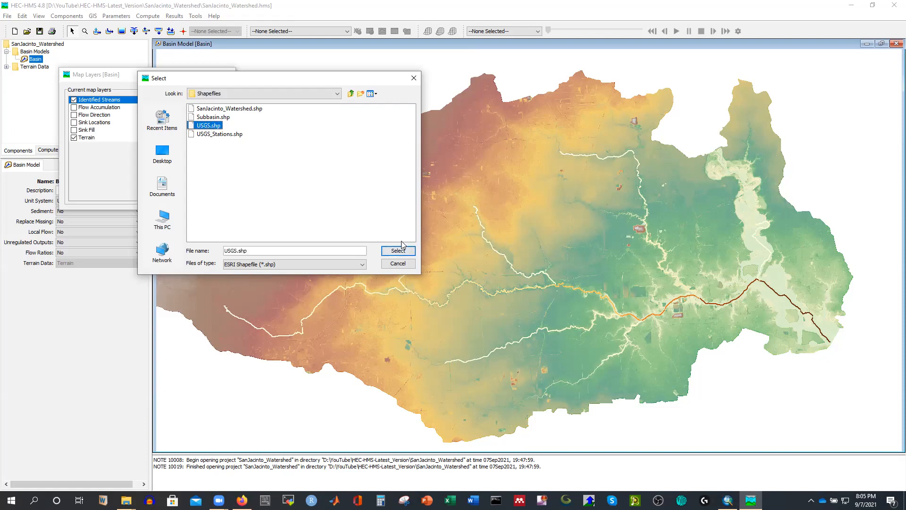
{"action": "left_click", "coordinate": [398, 251]}
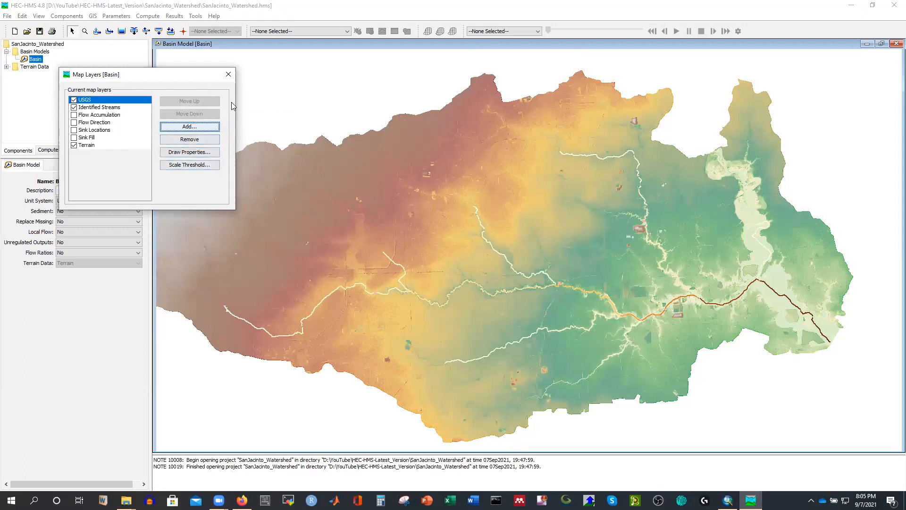
Draw the USGS points as filled circles in green with size 15 and apply the style
{"action": "left_click", "coordinate": [189, 152]}
{"action": "left_click", "coordinate": [115, 140]}
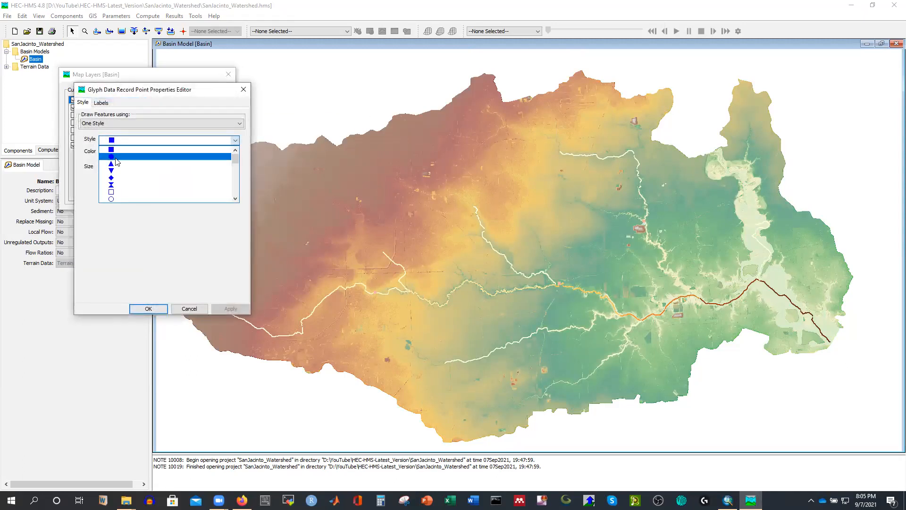
{"action": "left_click", "coordinate": [112, 156]}
{"action": "left_click", "coordinate": [113, 167]}
{"action": "left_click", "coordinate": [112, 167]}
{"action": "left_click", "coordinate": [113, 167]}
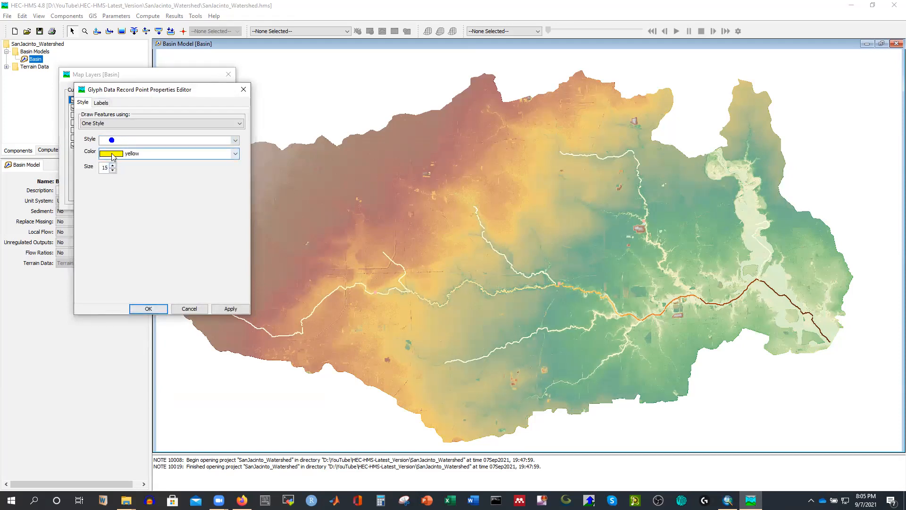
{"action": "left_click", "coordinate": [113, 153]}
{"action": "scroll", "coordinate": [116, 175], "scroll_direction": "down", "scroll_amount": 4}
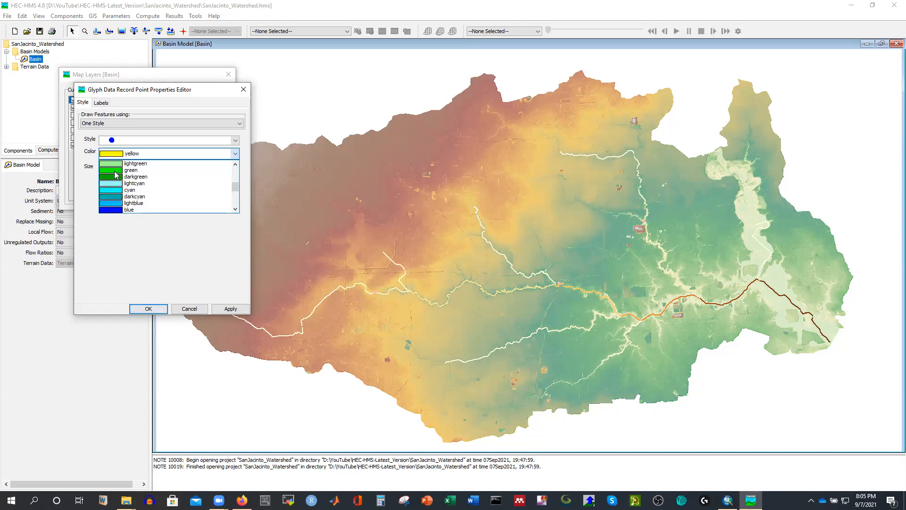
{"action": "left_click", "coordinate": [117, 172]}
{"action": "left_click", "coordinate": [234, 310]}
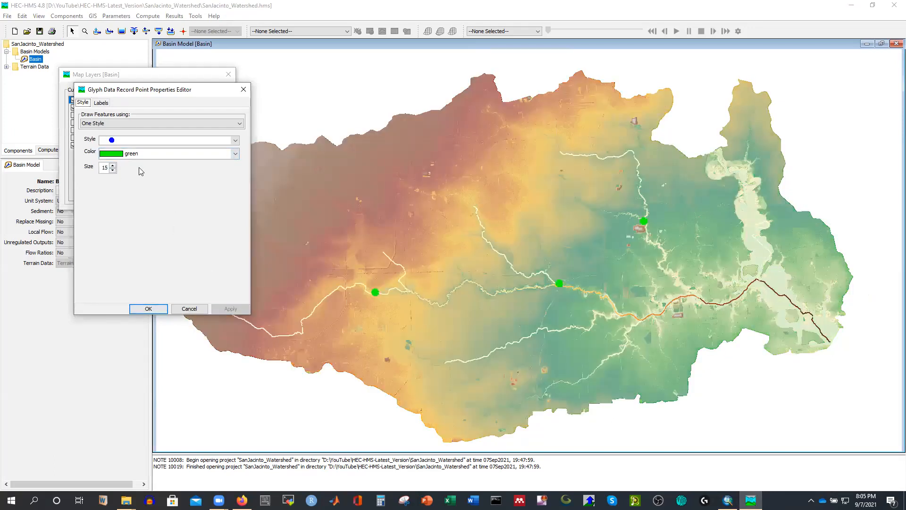
Change the USGS point color to red, keeping the filled circle style, and apply it
{"action": "left_click", "coordinate": [111, 141]}
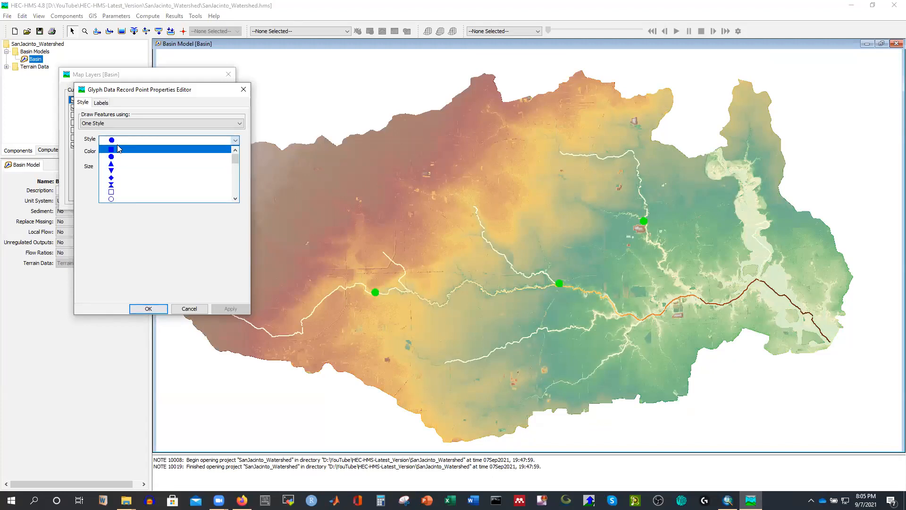
{"action": "left_click", "coordinate": [119, 149]}
{"action": "left_click", "coordinate": [120, 154]}
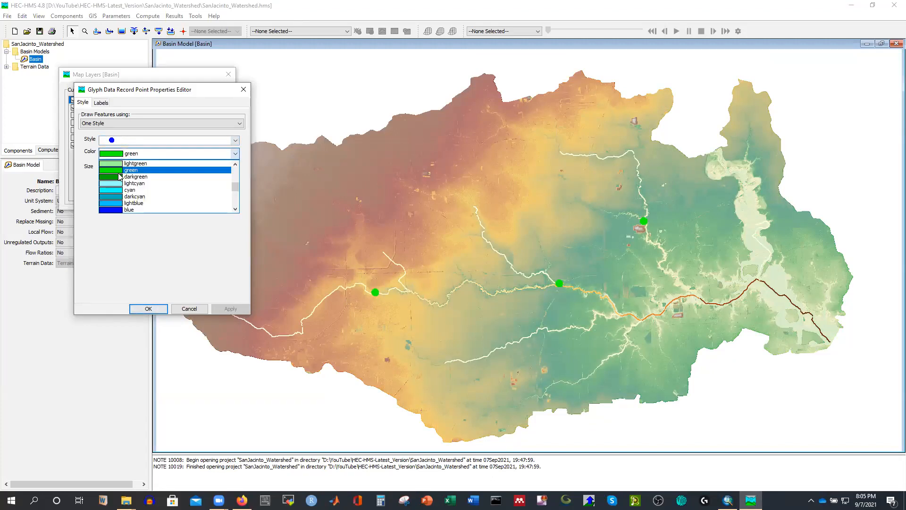
{"action": "scroll", "coordinate": [117, 174], "scroll_direction": "up", "scroll_amount": 3}
{"action": "left_click", "coordinate": [115, 171]}
{"action": "left_click", "coordinate": [231, 309]}
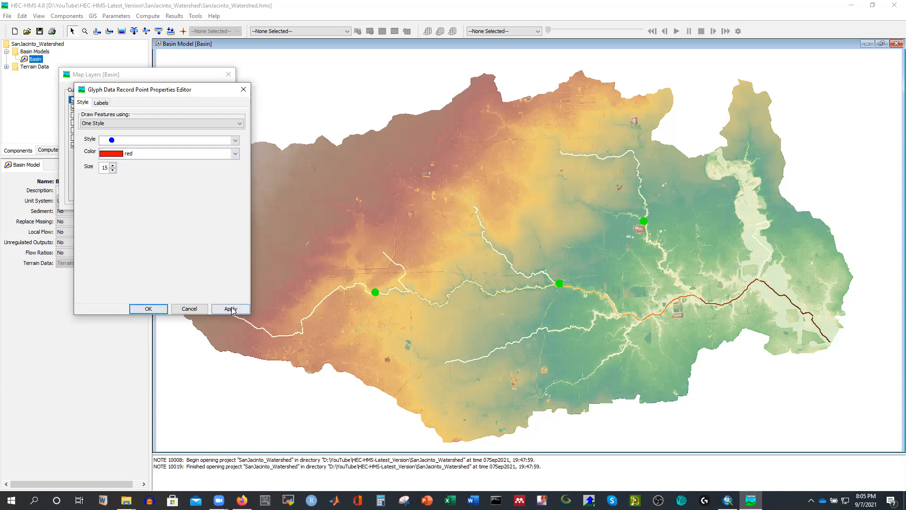
Accept the point style, then in ArcMap show USGS instead of USGS_Stations and symbolize its points with the green Circle 3 marker
{"action": "left_click", "coordinate": [156, 310]}
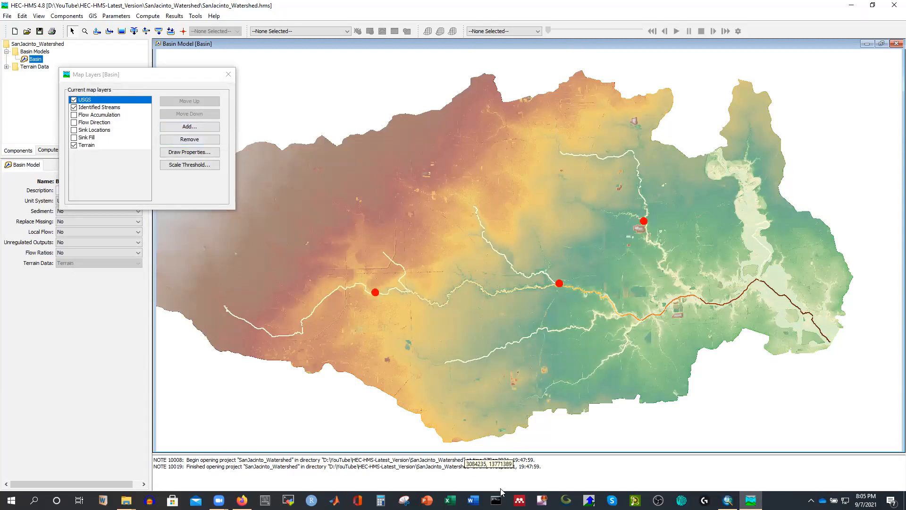
{"action": "left_click", "coordinate": [727, 500]}
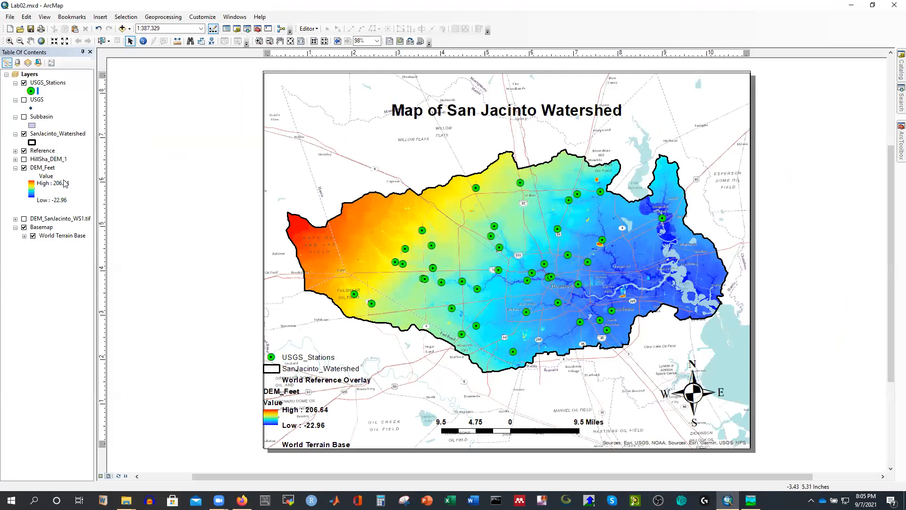
{"action": "left_click", "coordinate": [24, 83]}
{"action": "left_click", "coordinate": [24, 100]}
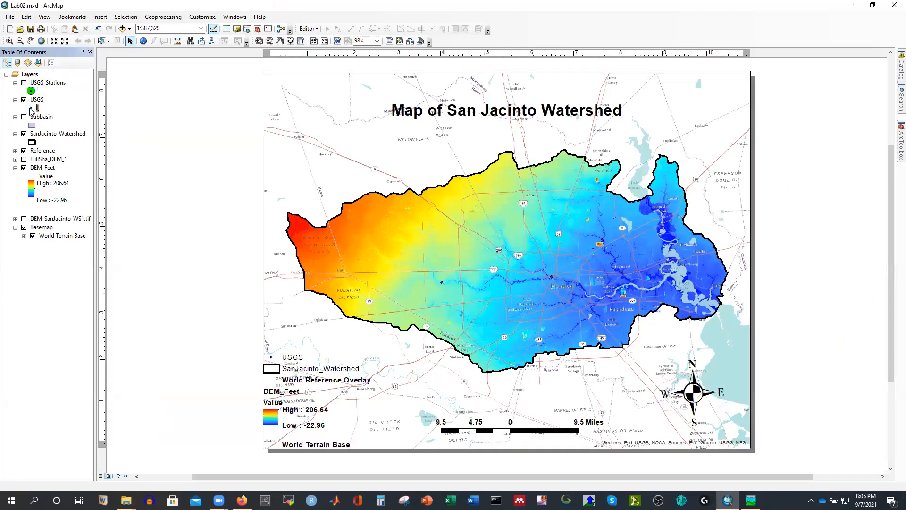
{"action": "left_click", "coordinate": [31, 108]}
{"action": "left_click", "coordinate": [434, 345]}
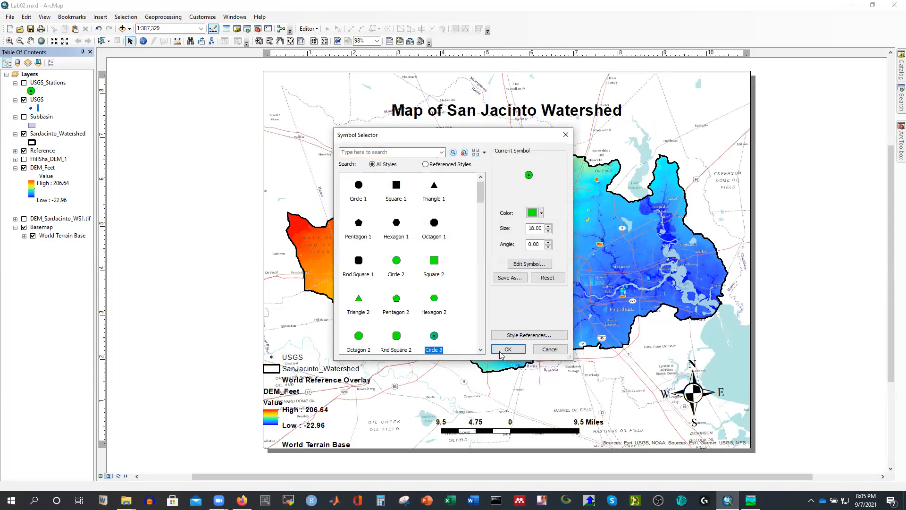
{"action": "left_click", "coordinate": [508, 349]}
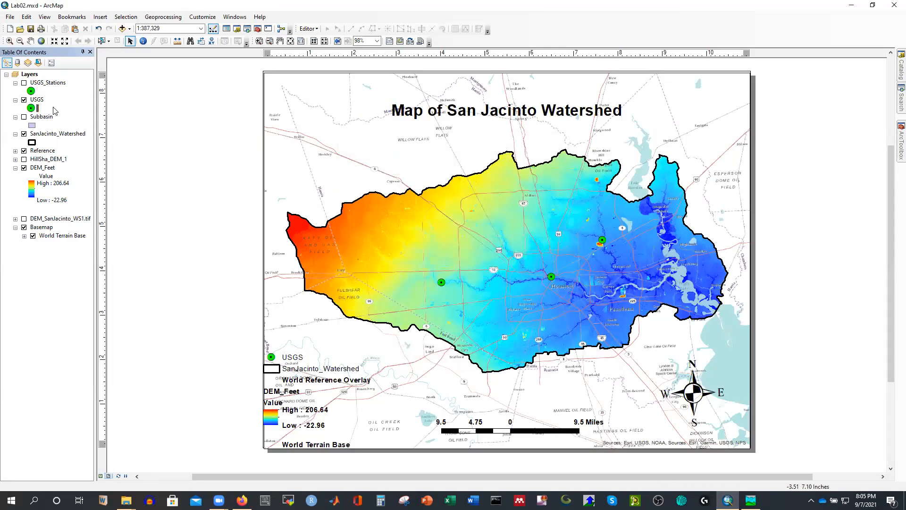
Label the USGS layer's features with the Site_Numbe field in bold Arial at size 12
{"action": "right_click", "coordinate": [36, 99]}
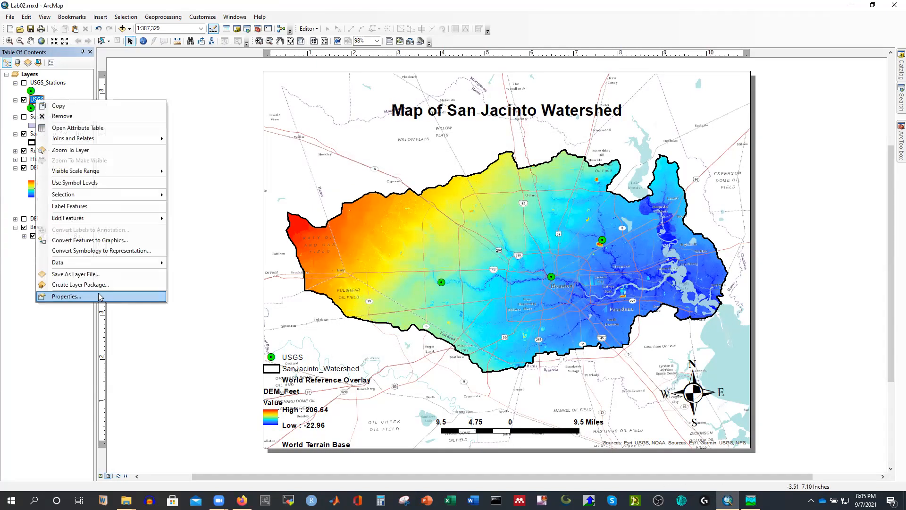
{"action": "left_click", "coordinate": [71, 296]}
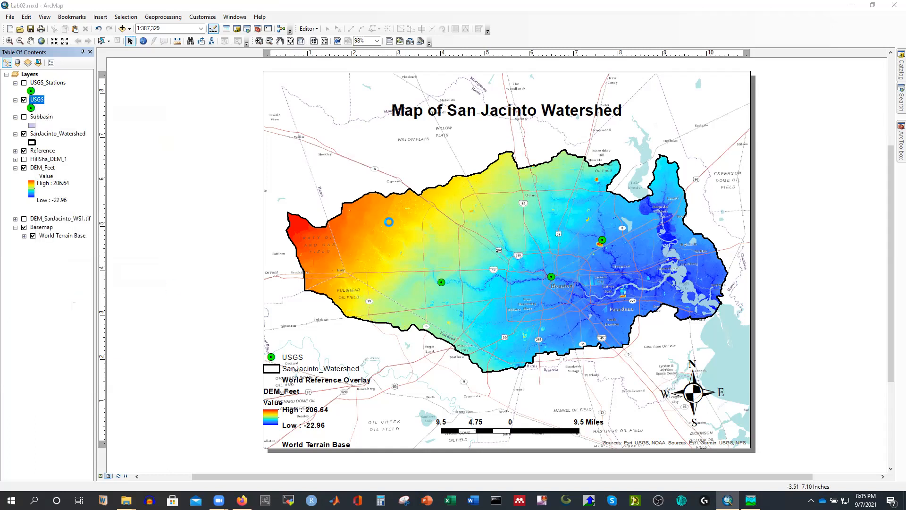
{"action": "left_click", "coordinate": [493, 136]}
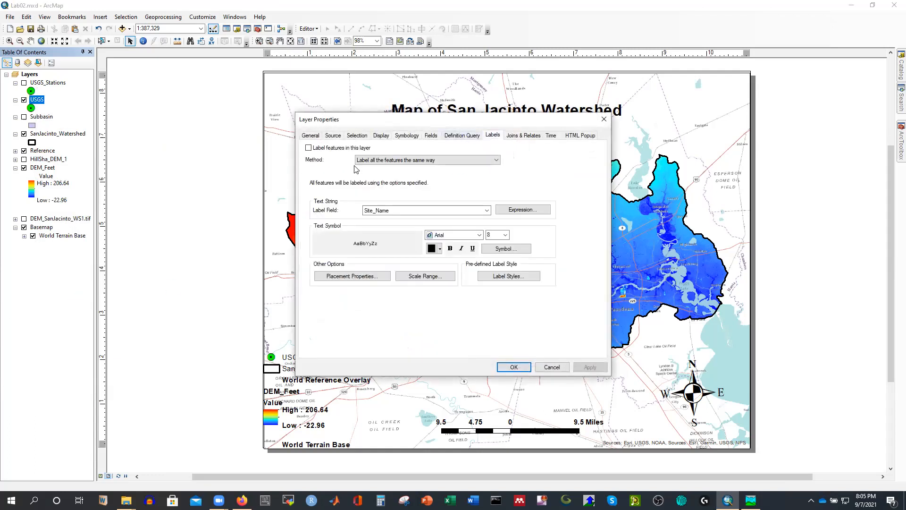
{"action": "left_click", "coordinate": [308, 148]}
{"action": "left_click", "coordinate": [380, 210]}
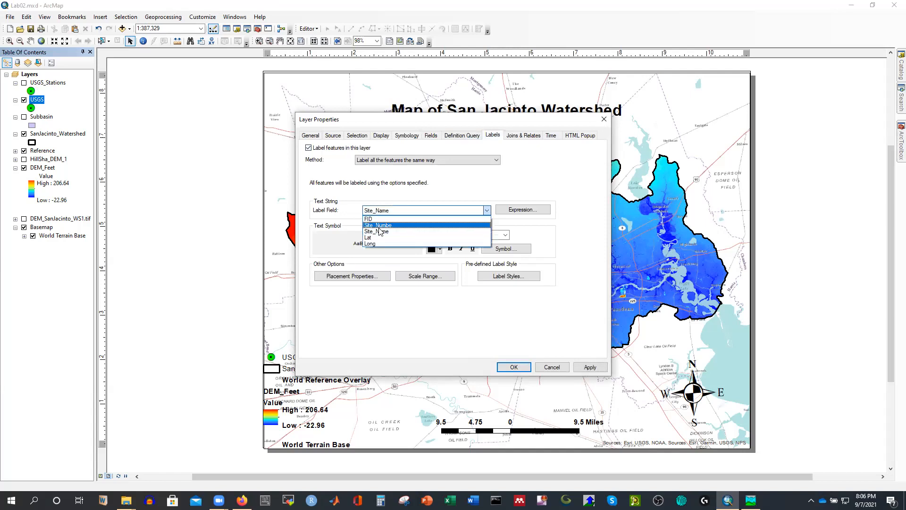
{"action": "left_click", "coordinate": [381, 227]}
{"action": "left_click", "coordinate": [505, 234]}
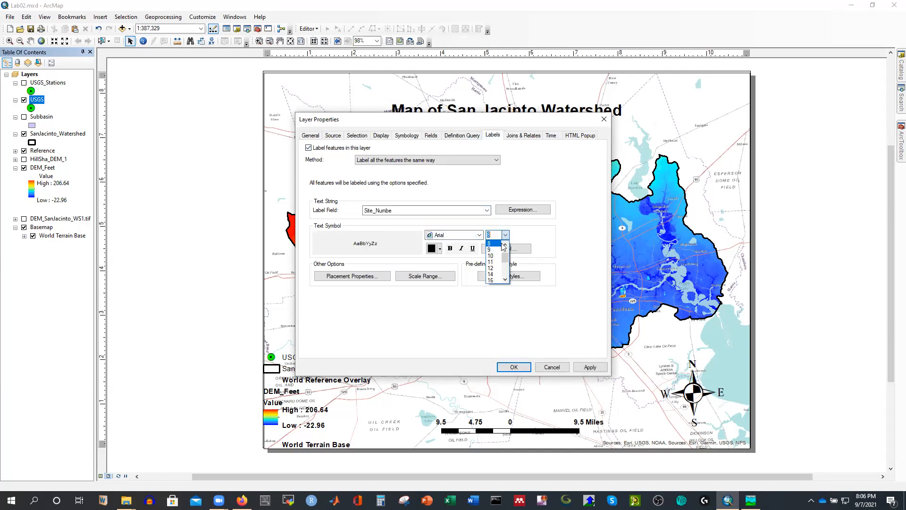
{"action": "left_click", "coordinate": [491, 268]}
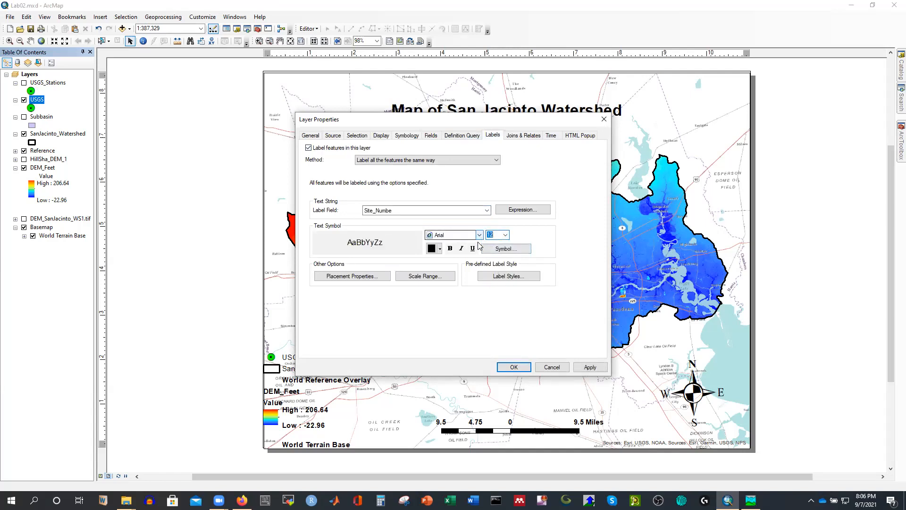
{"action": "left_click", "coordinate": [450, 248]}
{"action": "left_click", "coordinate": [589, 367]}
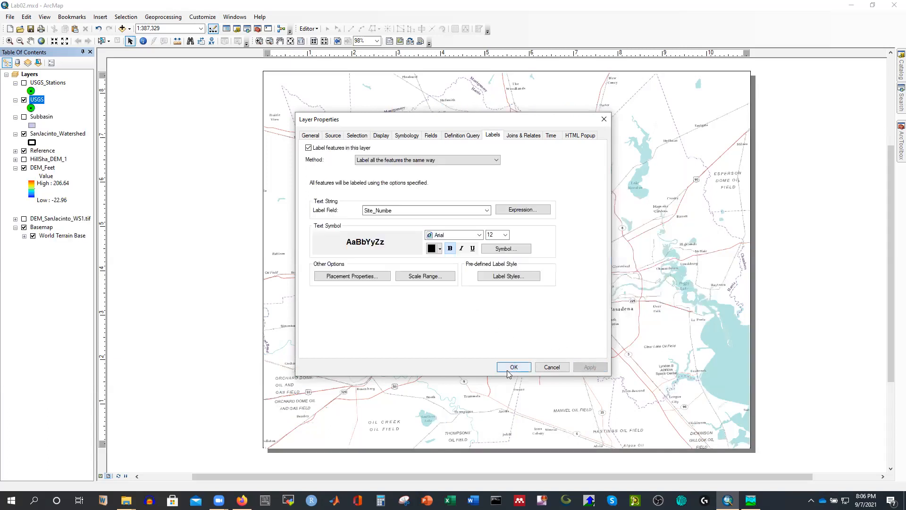
{"action": "left_click", "coordinate": [512, 367]}
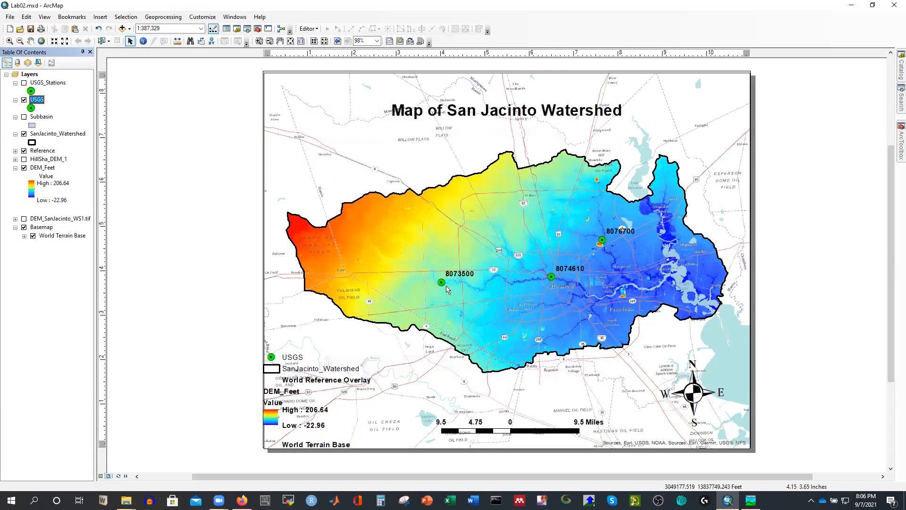
{"action": "scroll", "coordinate": [505, 288], "scroll_direction": "up", "scroll_amount": 3}
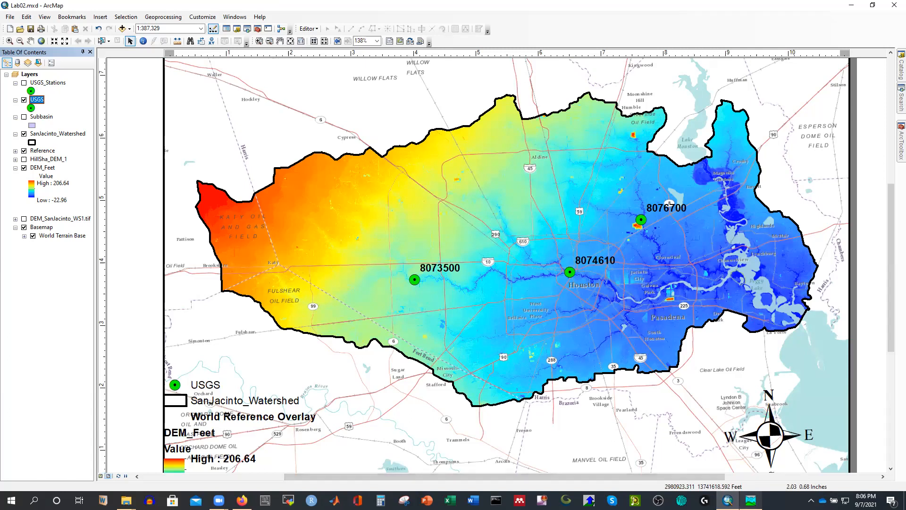
Switch back to HEC-HMS, close the map layers, and create a break point named 500 on the stream beside the westernmost USGS point
{"action": "left_click", "coordinate": [750, 500]}
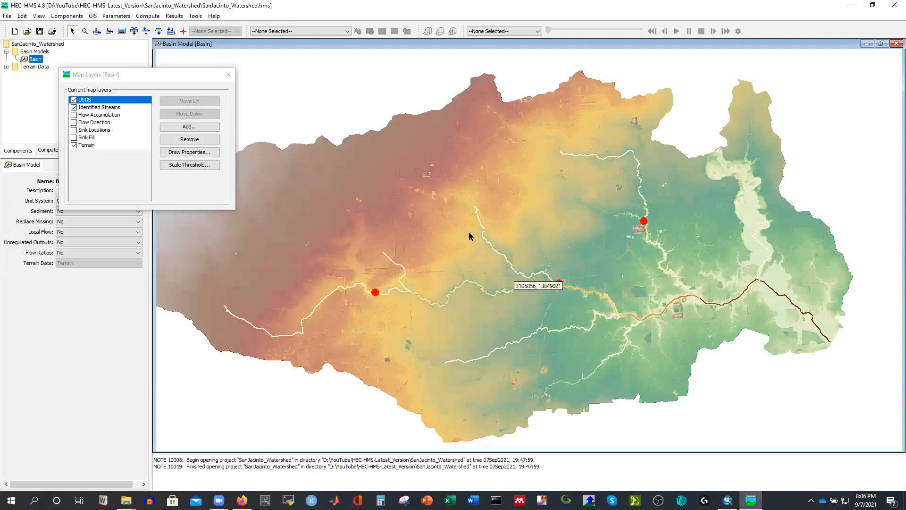
{"action": "left_click", "coordinate": [229, 75]}
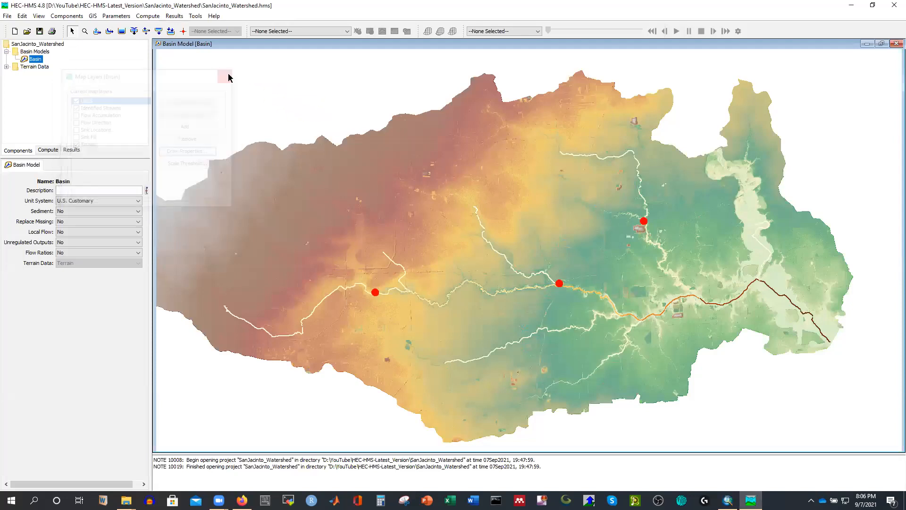
{"action": "left_click", "coordinate": [184, 32]}
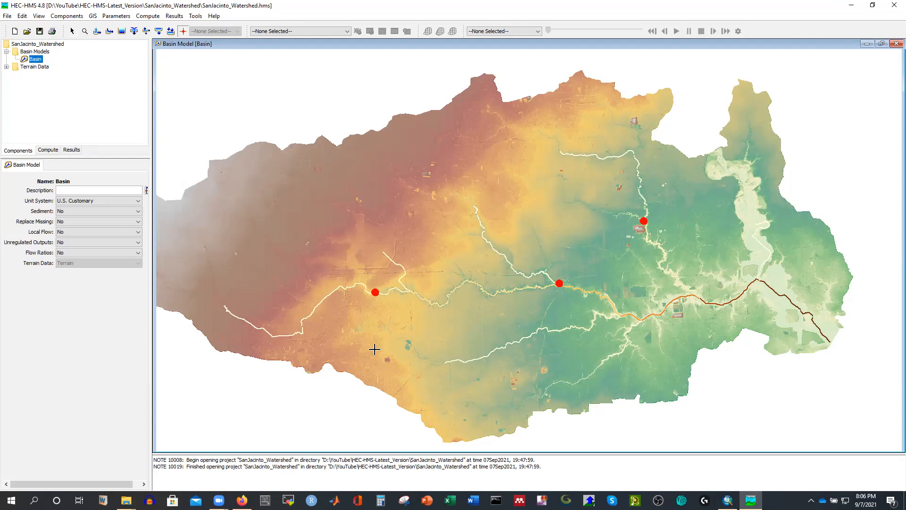
{"action": "scroll", "coordinate": [374, 292], "scroll_direction": "down", "scroll_amount": 2}
{"action": "scroll", "coordinate": [375, 293], "scroll_direction": "up", "scroll_amount": 5}
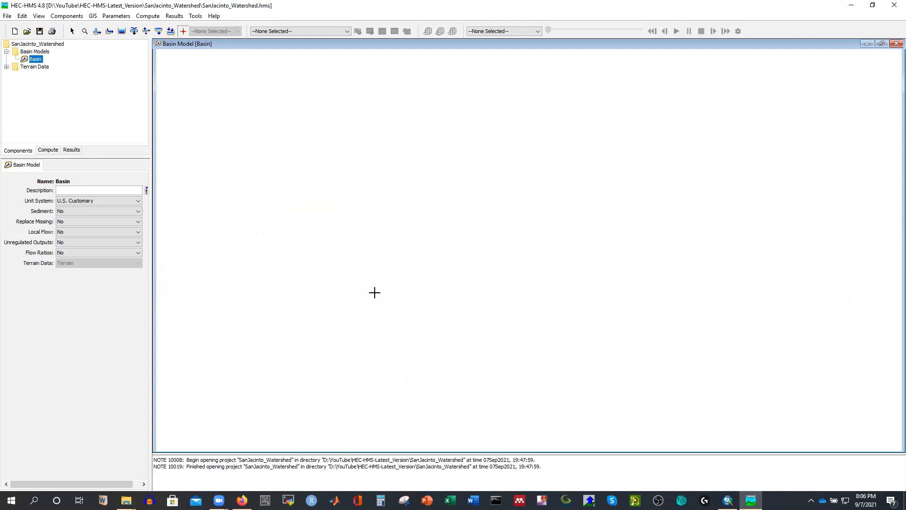
{"action": "scroll", "coordinate": [374, 293], "scroll_direction": "up", "scroll_amount": 4}
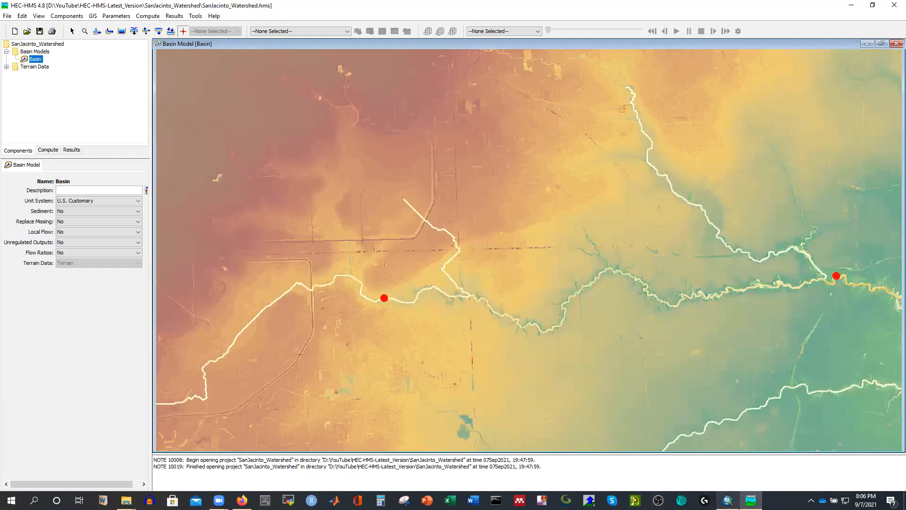
{"action": "mouse_move", "coordinate": [727, 500]}
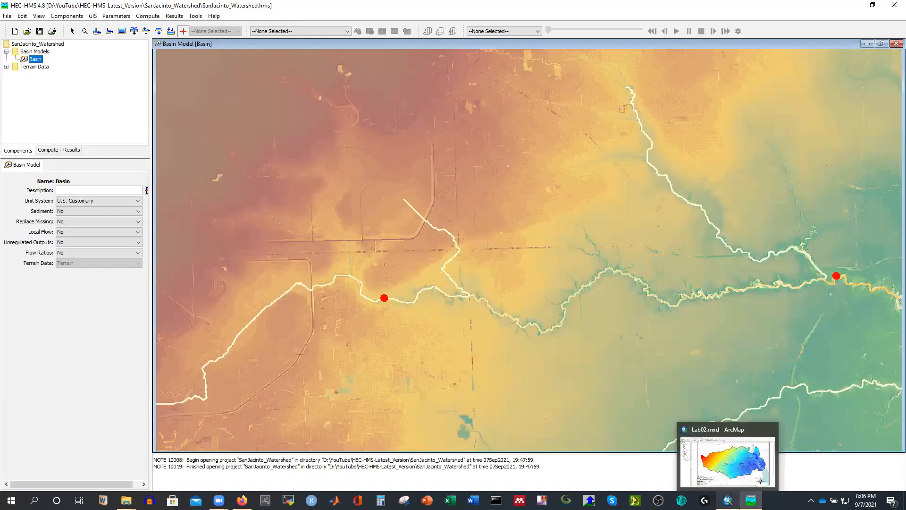
{"action": "left_click", "coordinate": [725, 439]}
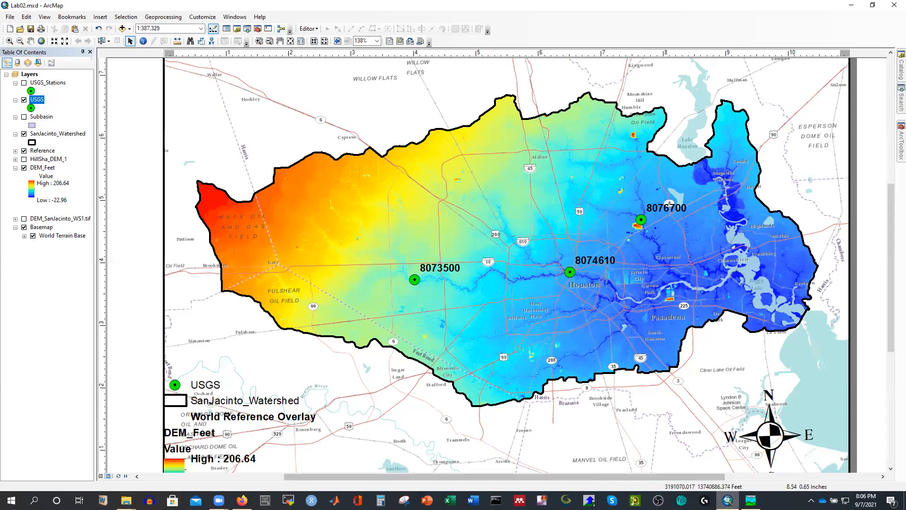
{"action": "mouse_move", "coordinate": [727, 501]}
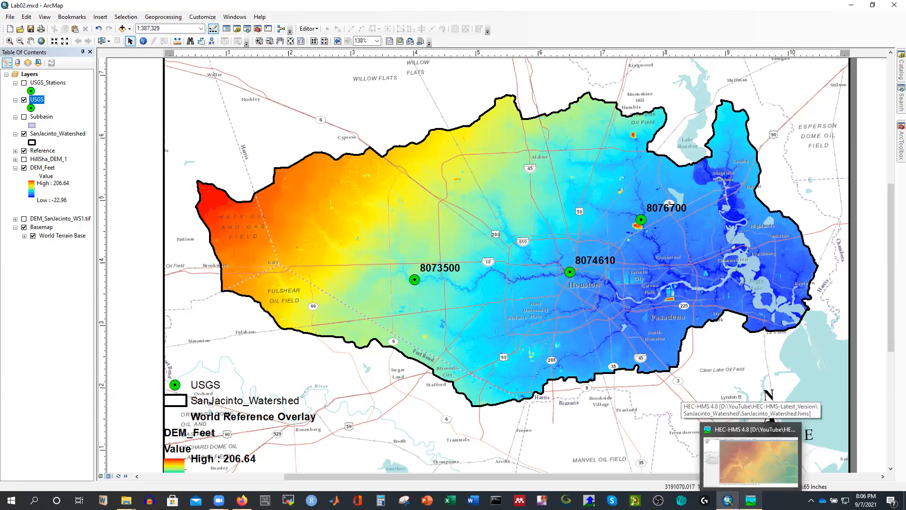
{"action": "left_click", "coordinate": [750, 460]}
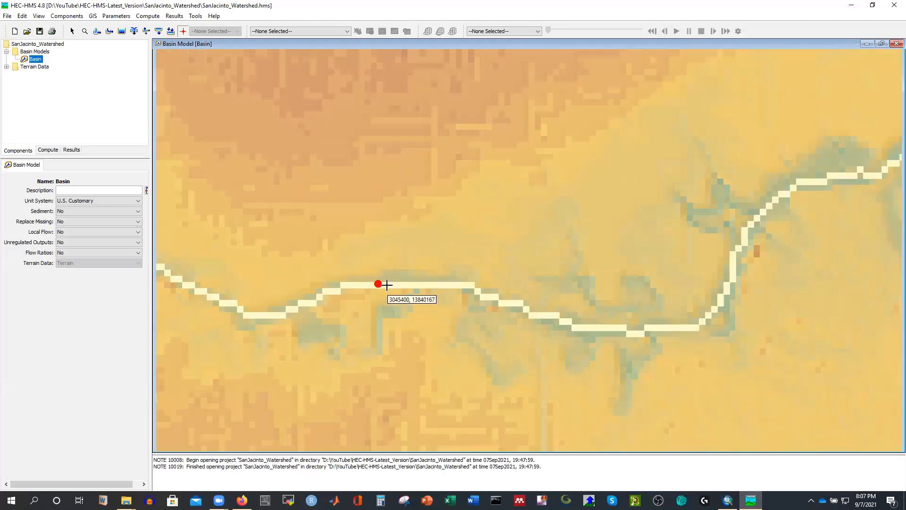
{"action": "left_click", "coordinate": [387, 284]}
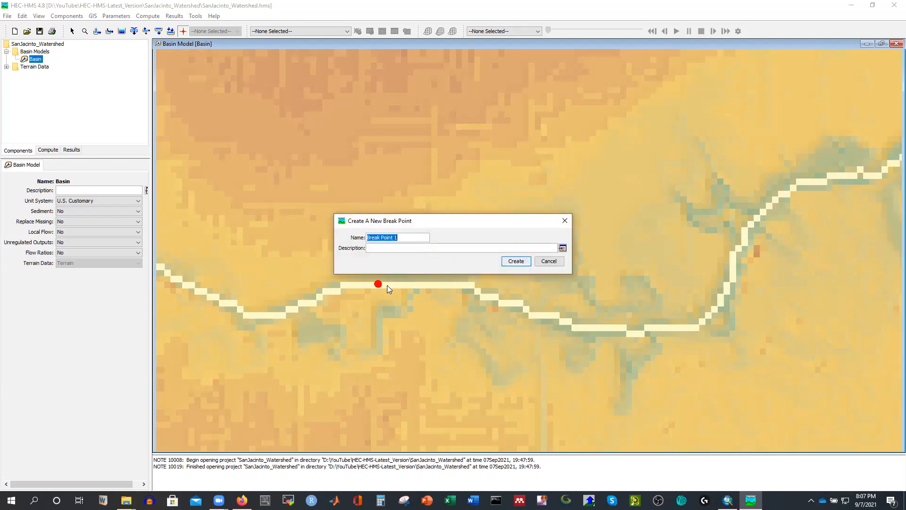
{"action": "type", "text": "500"}
{"action": "left_click", "coordinate": [516, 261]}
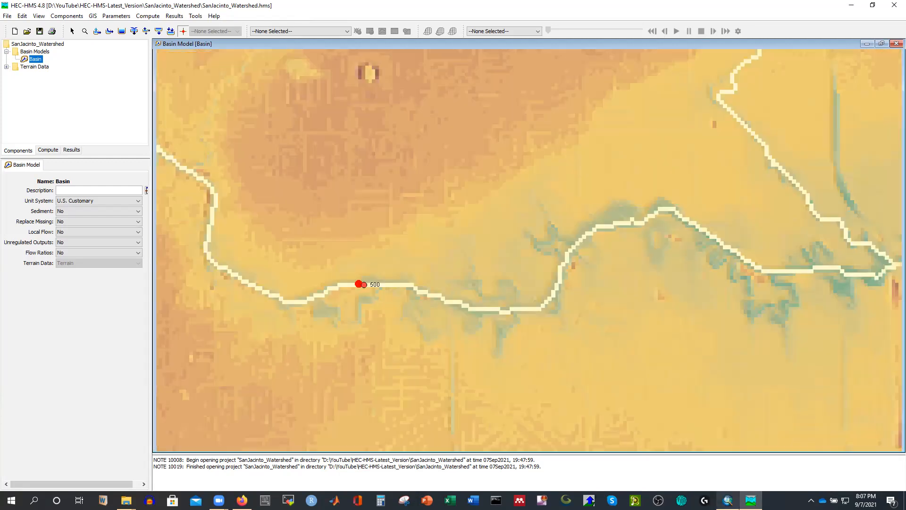
Check the middle gauge's site number in ArcMap and create a break point in HEC-HMS on the stream beside that USGS point
{"action": "left_click", "coordinate": [727, 499]}
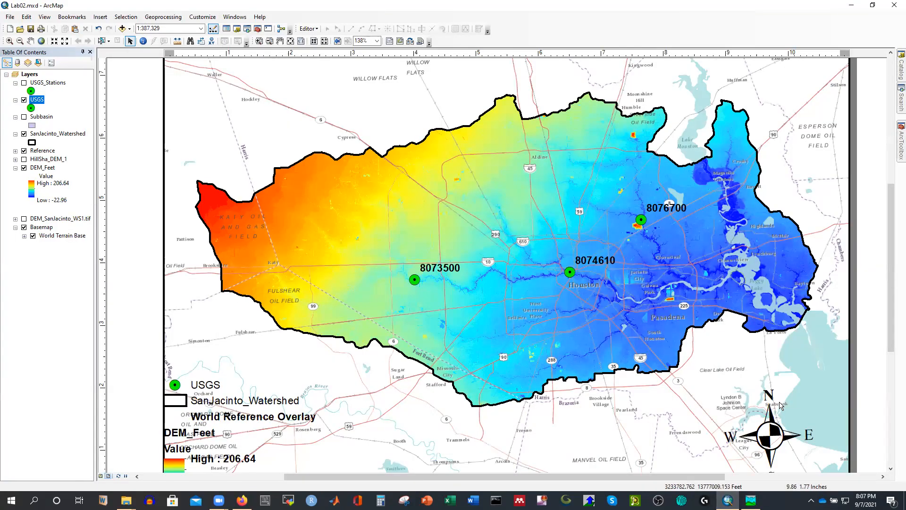
{"action": "left_click", "coordinate": [750, 499]}
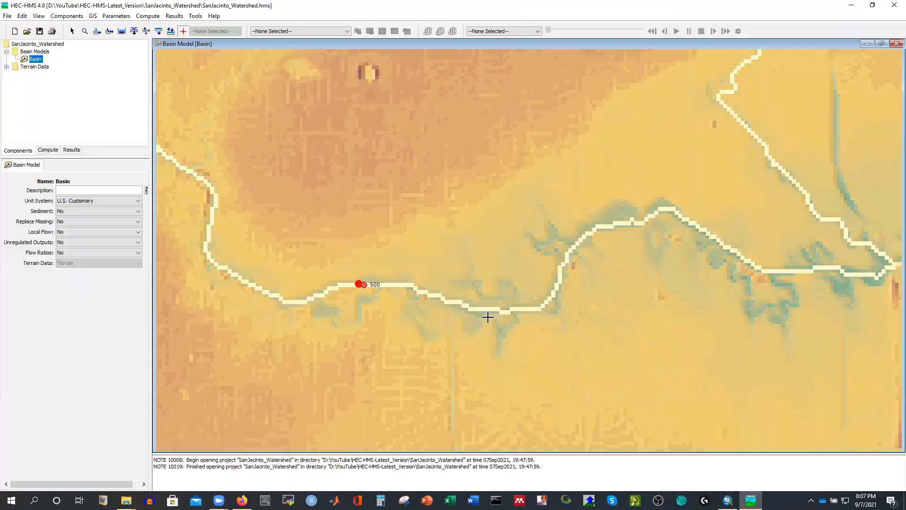
{"action": "scroll", "coordinate": [288, 325], "scroll_direction": "down", "scroll_amount": 2}
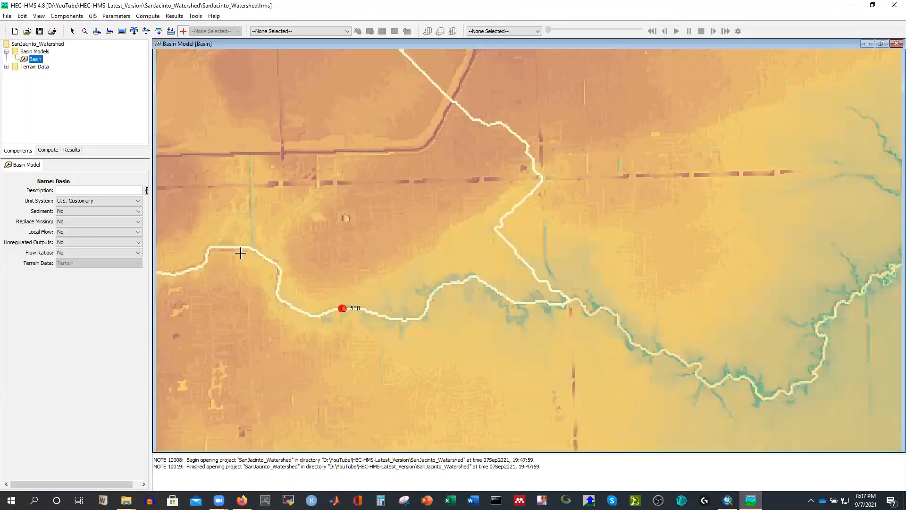
{"action": "scroll", "coordinate": [236, 246], "scroll_direction": "down", "scroll_amount": 2}
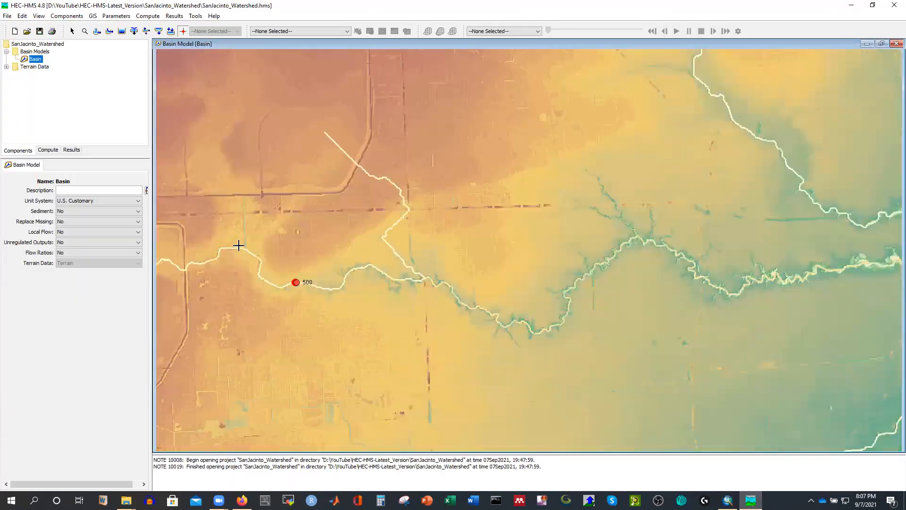
{"action": "scroll", "coordinate": [243, 243], "scroll_direction": "down", "scroll_amount": 2}
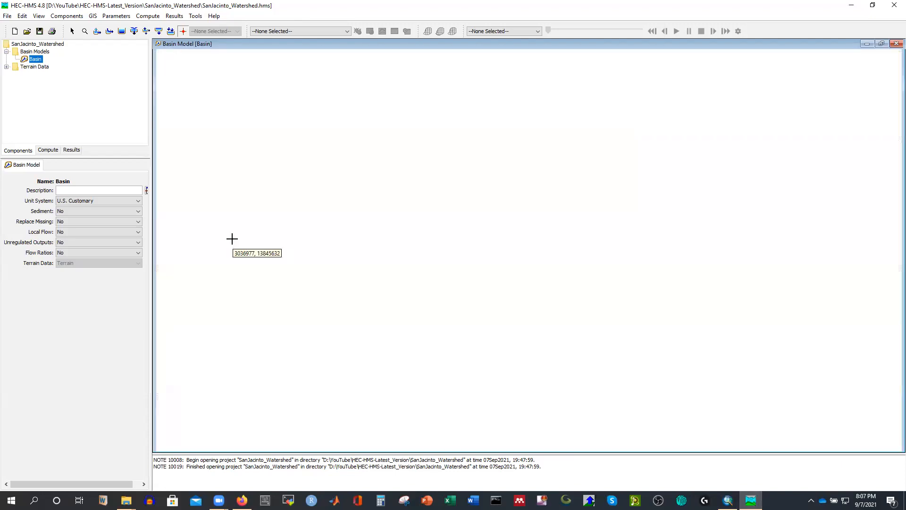
{"action": "scroll", "coordinate": [213, 232], "scroll_direction": "down", "scroll_amount": 1}
{"action": "scroll", "coordinate": [595, 244], "scroll_direction": "up", "scroll_amount": 1}
{"action": "scroll", "coordinate": [589, 250], "scroll_direction": "up", "scroll_amount": 1}
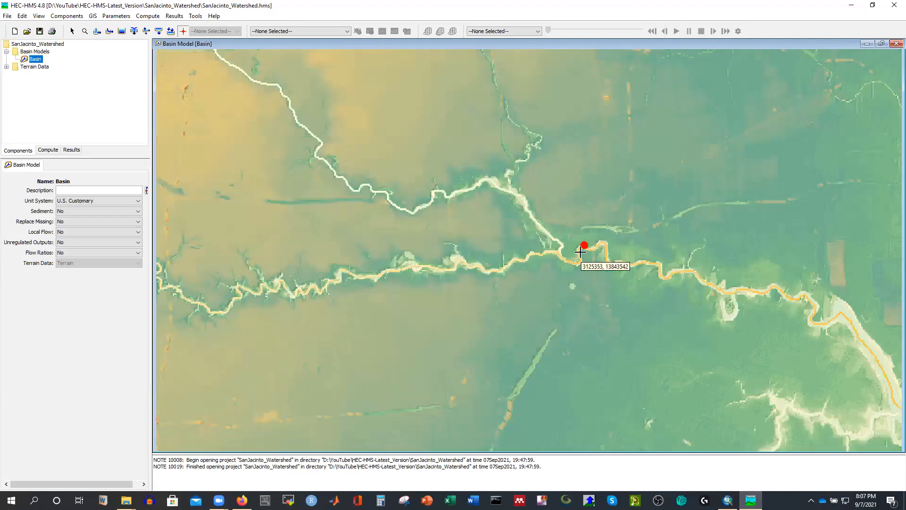
{"action": "scroll", "coordinate": [591, 254], "scroll_direction": "up", "scroll_amount": 3}
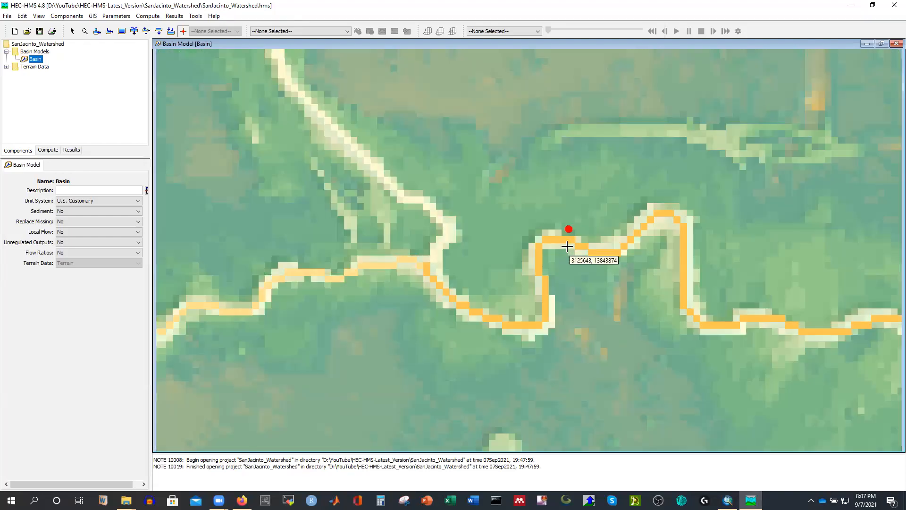
{"action": "left_click", "coordinate": [561, 241]}
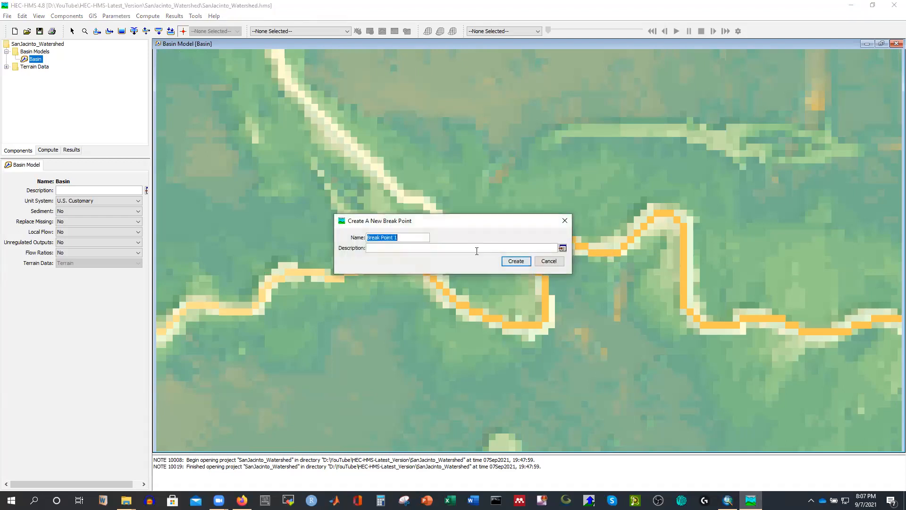
{"action": "left_click", "coordinate": [522, 264]}
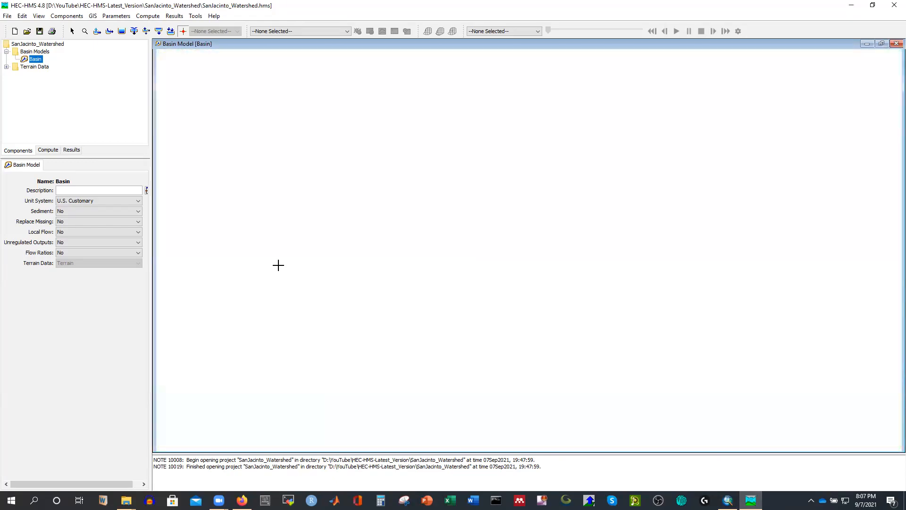
{"action": "scroll", "coordinate": [274, 265], "scroll_direction": "up", "scroll_amount": 4}
{"action": "scroll", "coordinate": [267, 263], "scroll_direction": "down", "scroll_amount": 3}
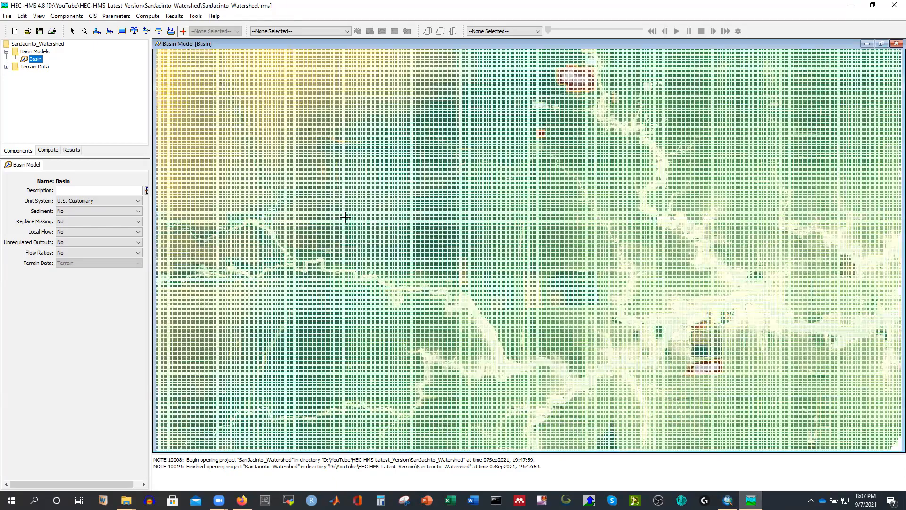
Create a break point named 700 on the stream at the northern USGS gauge, just above the small triangular pond
{"action": "scroll", "coordinate": [368, 273], "scroll_direction": "down", "scroll_amount": 3}
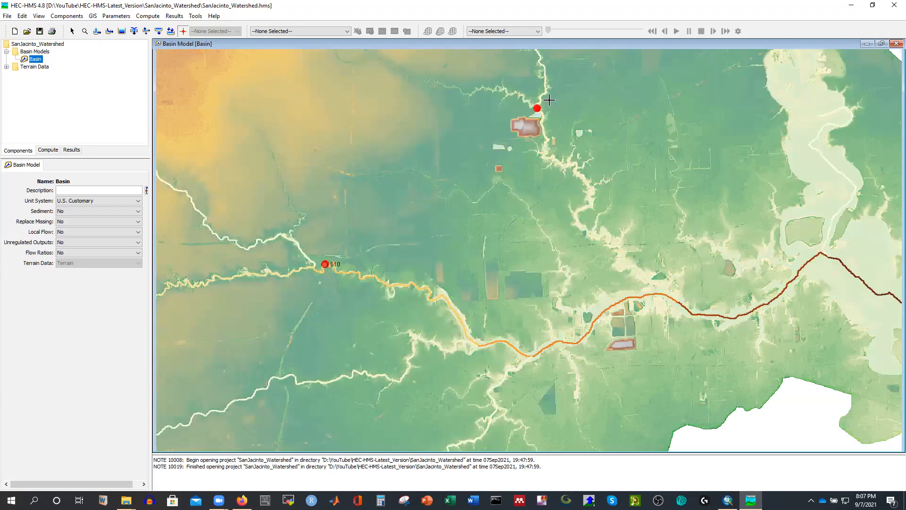
{"action": "scroll", "coordinate": [523, 128], "scroll_direction": "up", "scroll_amount": 3}
{"action": "scroll", "coordinate": [529, 133], "scroll_direction": "up", "scroll_amount": 3}
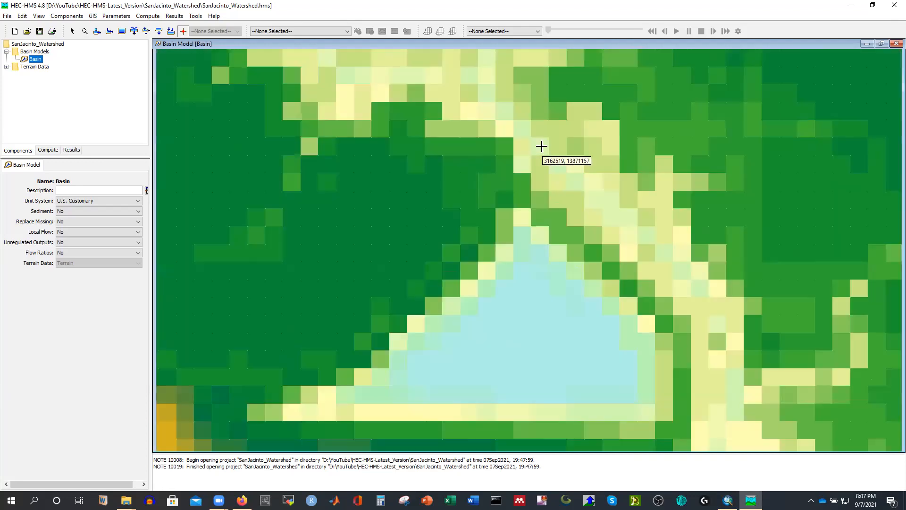
{"action": "left_click", "coordinate": [539, 146]}
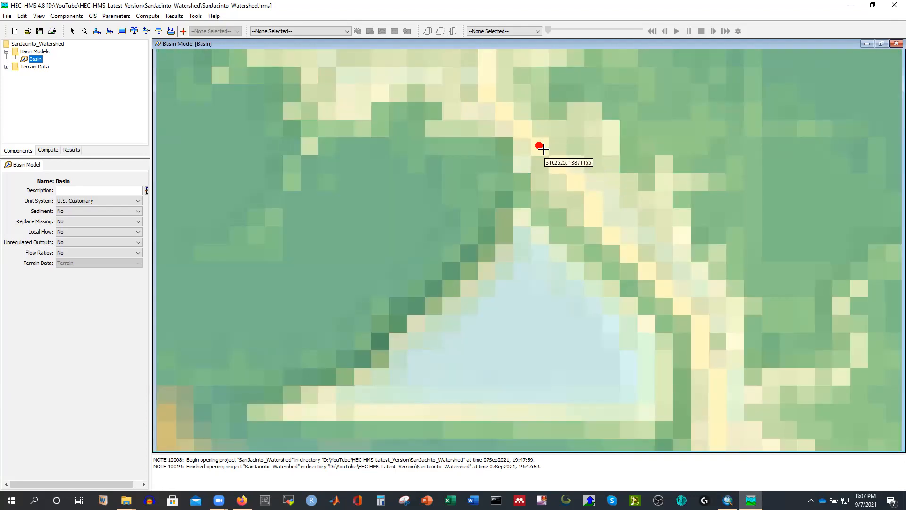
{"action": "type", "text": "700"}
{"action": "left_click", "coordinate": [516, 261]}
Create a break point named Outlet near the downstream end of the main stream in the southeast corner of the terrain
{"action": "scroll", "coordinate": [370, 158], "scroll_direction": "down", "scroll_amount": 2}
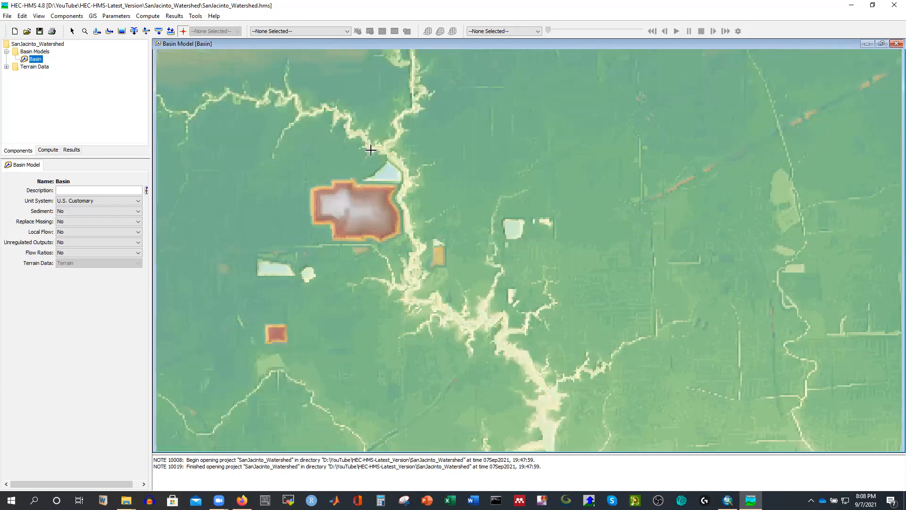
{"action": "scroll", "coordinate": [365, 162], "scroll_direction": "down", "scroll_amount": 2}
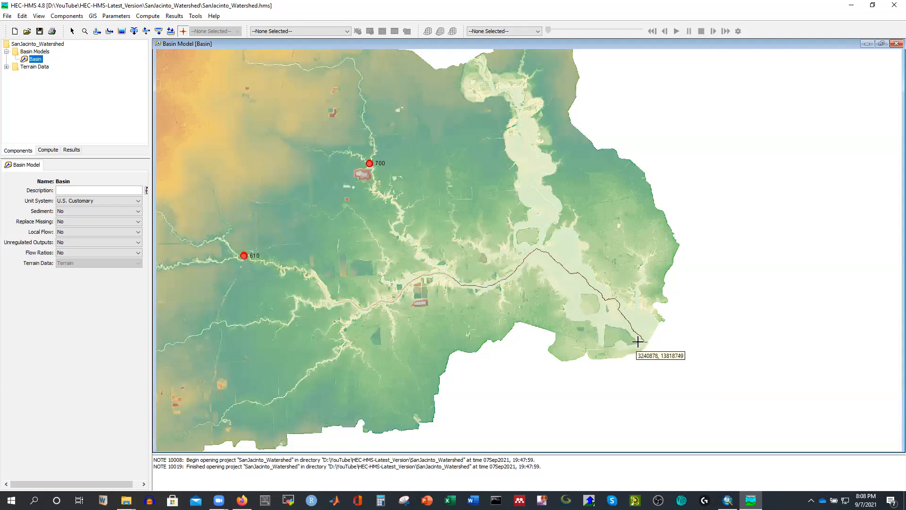
{"action": "scroll", "coordinate": [613, 339], "scroll_direction": "up", "scroll_amount": 3}
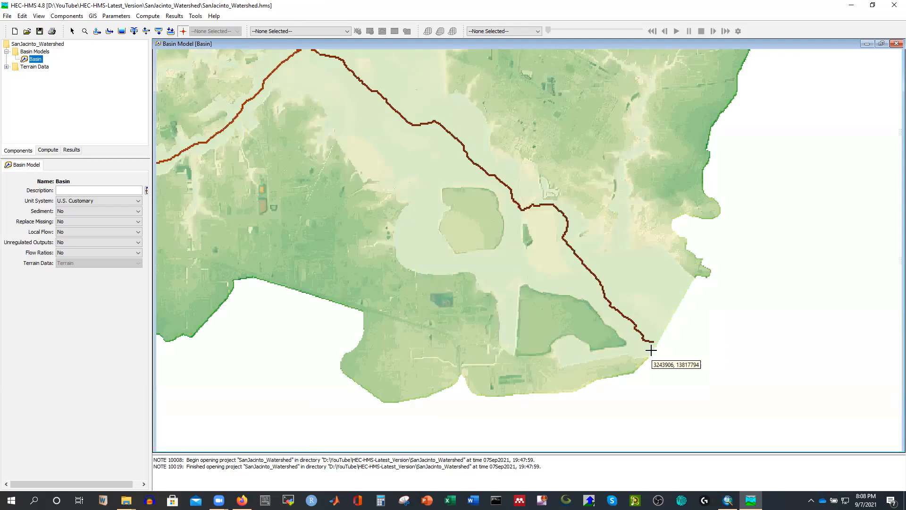
{"action": "scroll", "coordinate": [654, 347], "scroll_direction": "up", "scroll_amount": 2}
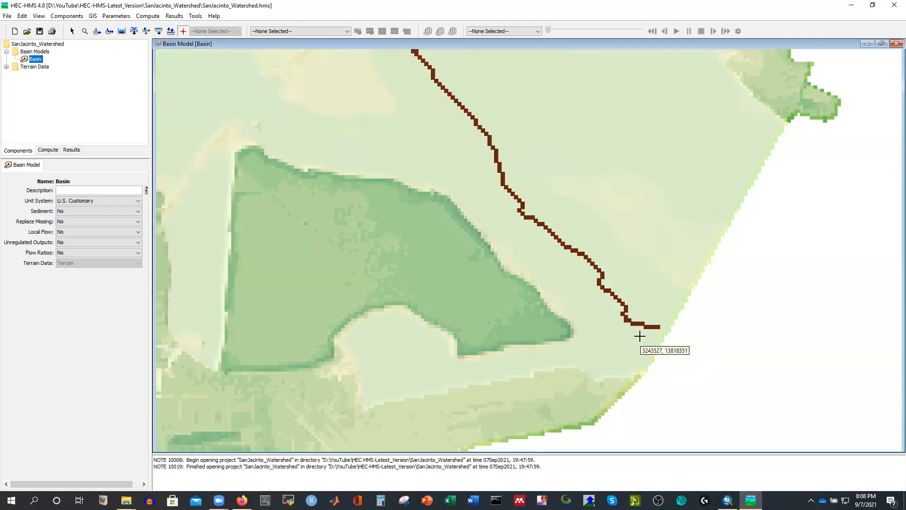
{"action": "scroll", "coordinate": [646, 340], "scroll_direction": "up", "scroll_amount": 1}
{"action": "scroll", "coordinate": [654, 325], "scroll_direction": "up", "scroll_amount": 1}
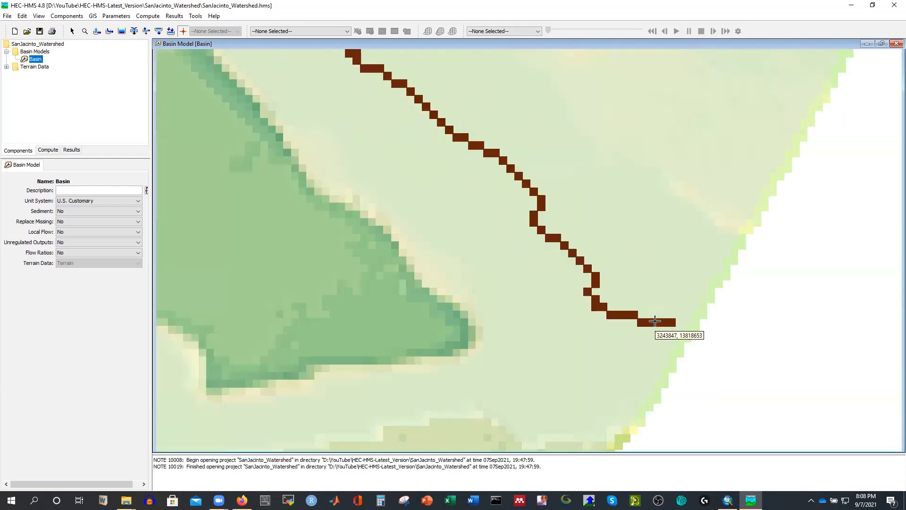
{"action": "left_click", "coordinate": [655, 321]}
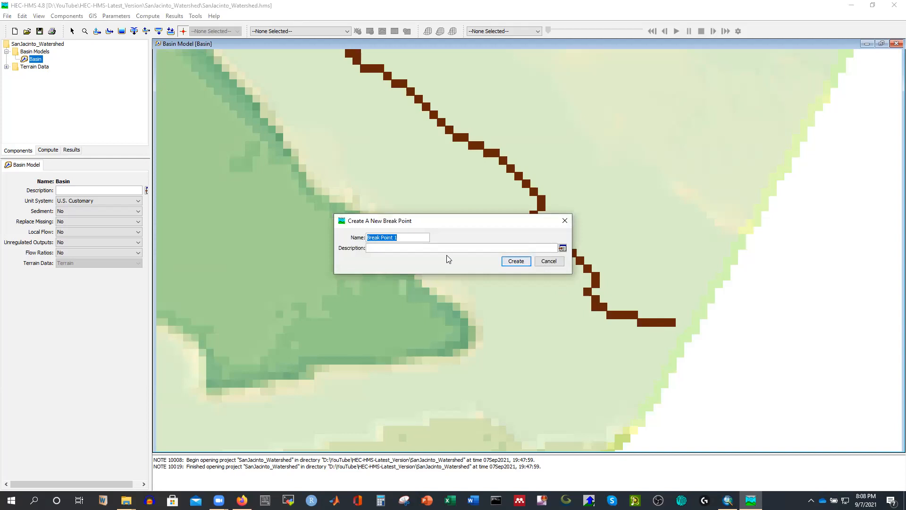
{"action": "type", "text": "Outlet"}
{"action": "left_click", "coordinate": [512, 261]}
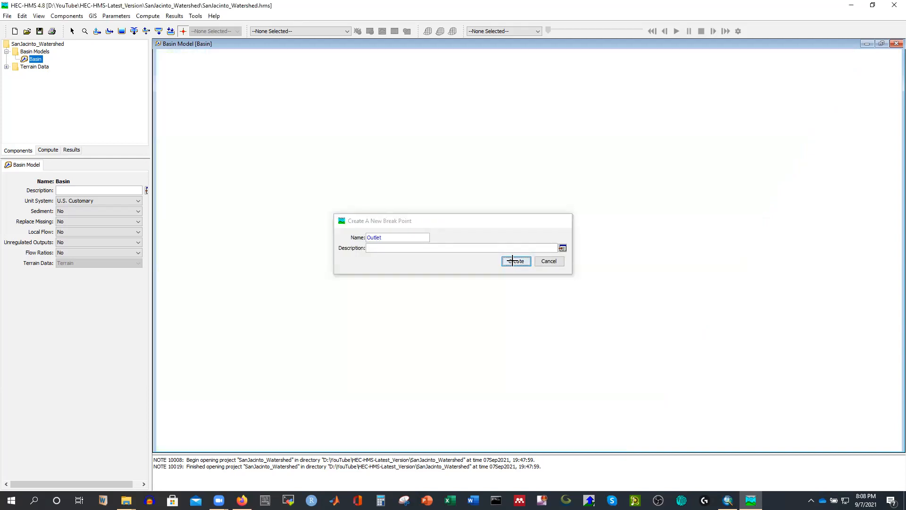
Delineate the basin elements with subbasin prefix Subbasin, reach prefix Reach, junctions inserted, and junction prefix J
{"action": "scroll", "coordinate": [676, 371], "scroll_direction": "down", "scroll_amount": 5}
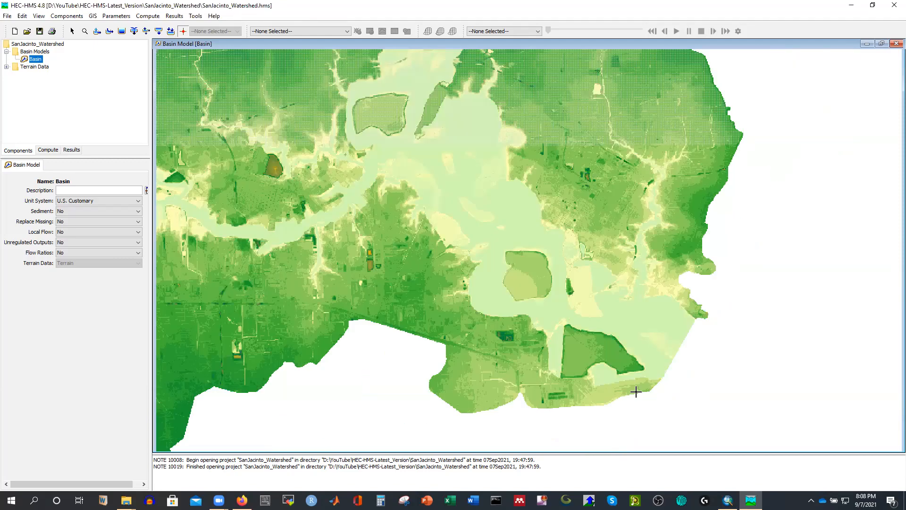
{"action": "scroll", "coordinate": [639, 382], "scroll_direction": "down", "scroll_amount": 3}
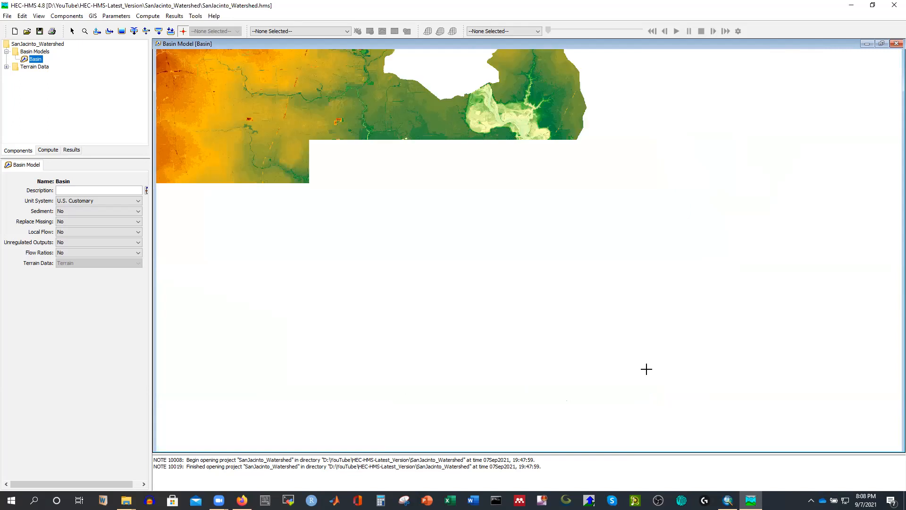
{"action": "scroll", "coordinate": [707, 326], "scroll_direction": "down", "scroll_amount": 1}
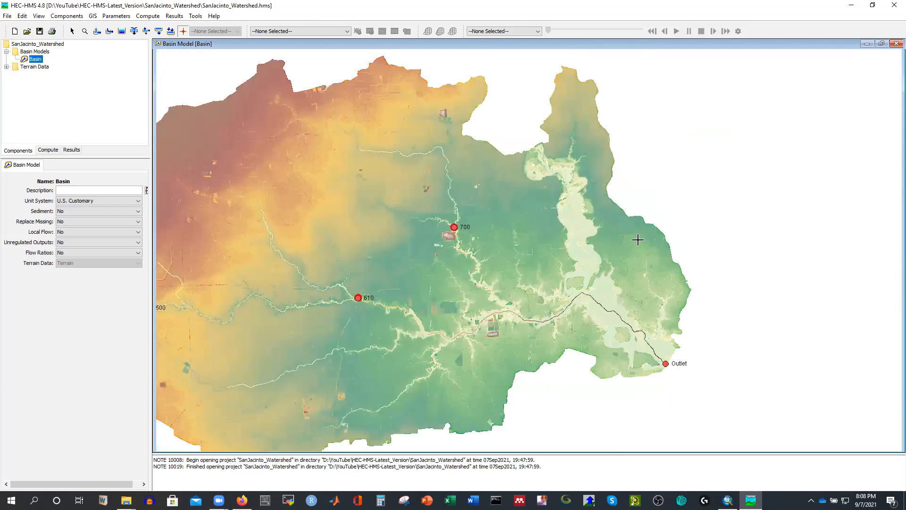
{"action": "scroll", "coordinate": [566, 163], "scroll_direction": "down", "scroll_amount": 1}
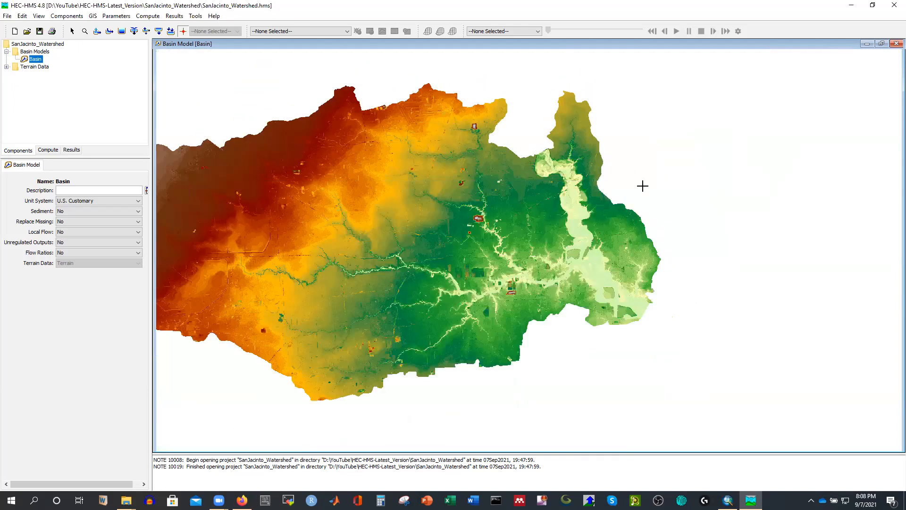
{"action": "scroll", "coordinate": [785, 235], "scroll_direction": "down", "scroll_amount": 1}
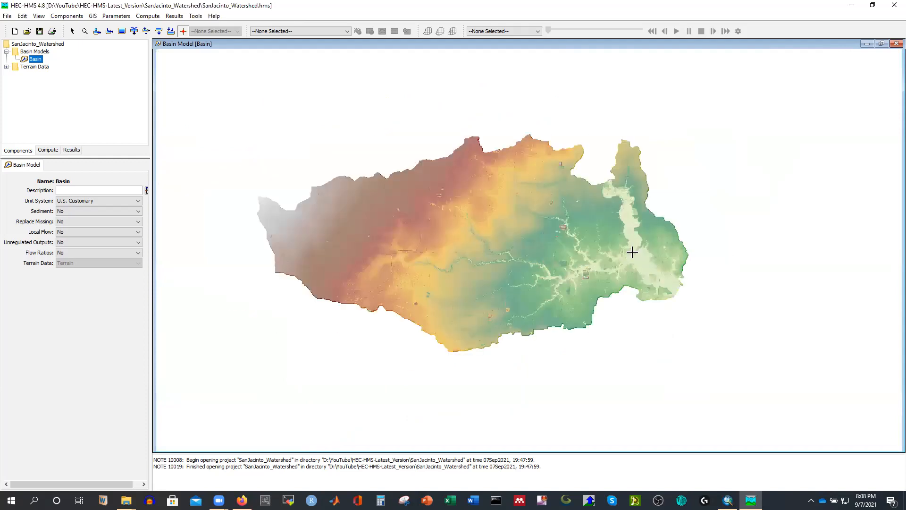
{"action": "scroll", "coordinate": [453, 252], "scroll_direction": "up", "scroll_amount": 1}
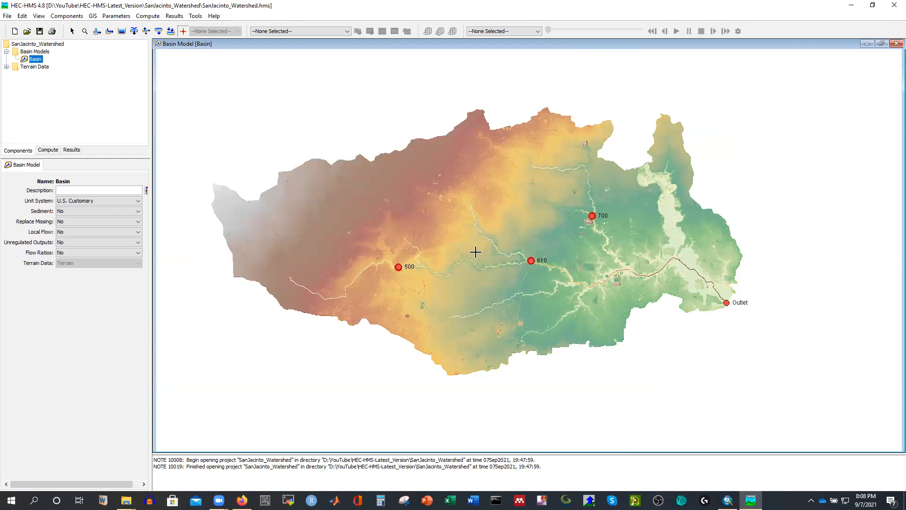
{"action": "left_click", "coordinate": [93, 16]}
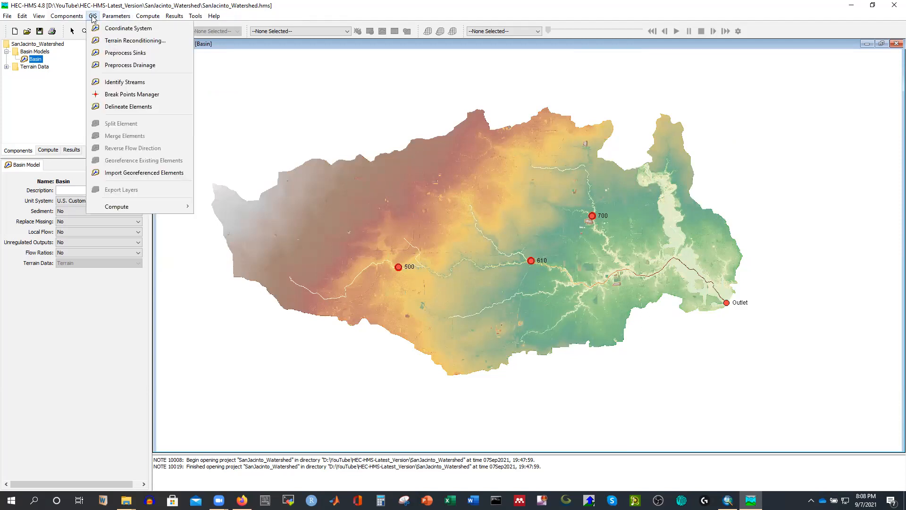
{"action": "left_click", "coordinate": [119, 108]}
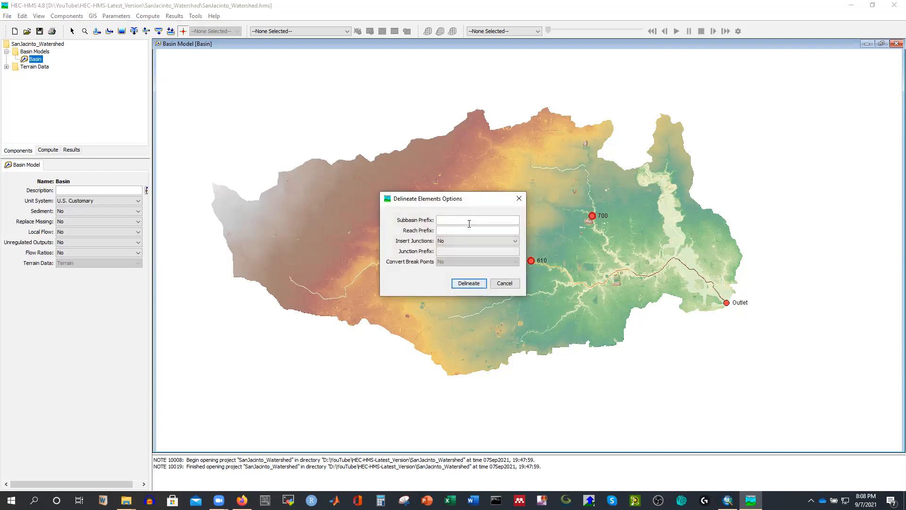
{"action": "type", "text": "Su"}
{"action": "type", "text": "bbasin"}
{"action": "type", "text": "Reach"}
{"action": "left_click", "coordinate": [460, 241]}
{"action": "left_click", "coordinate": [453, 249]}
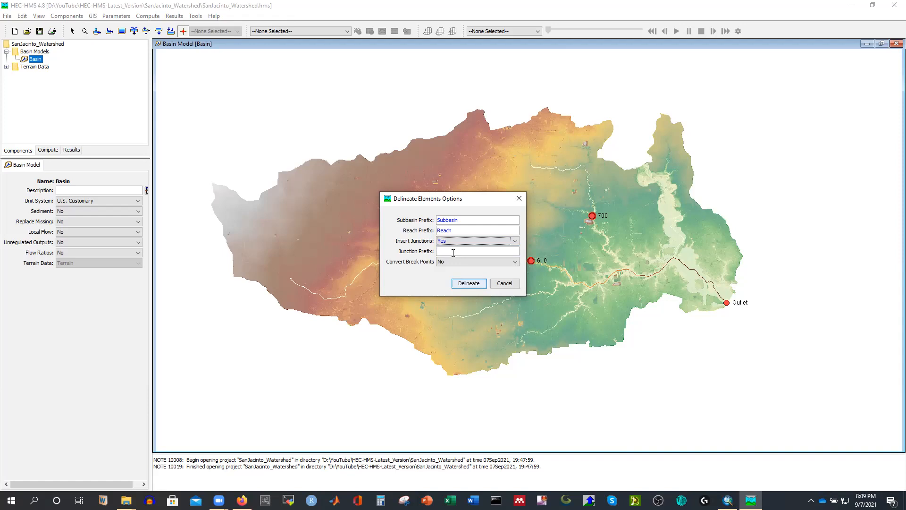
{"action": "left_click", "coordinate": [453, 253]}
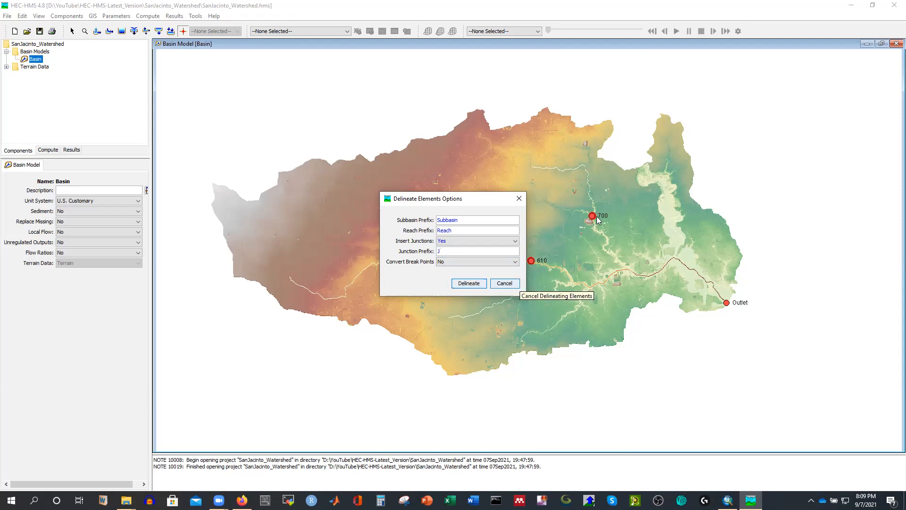
{"action": "left_click", "coordinate": [465, 283]}
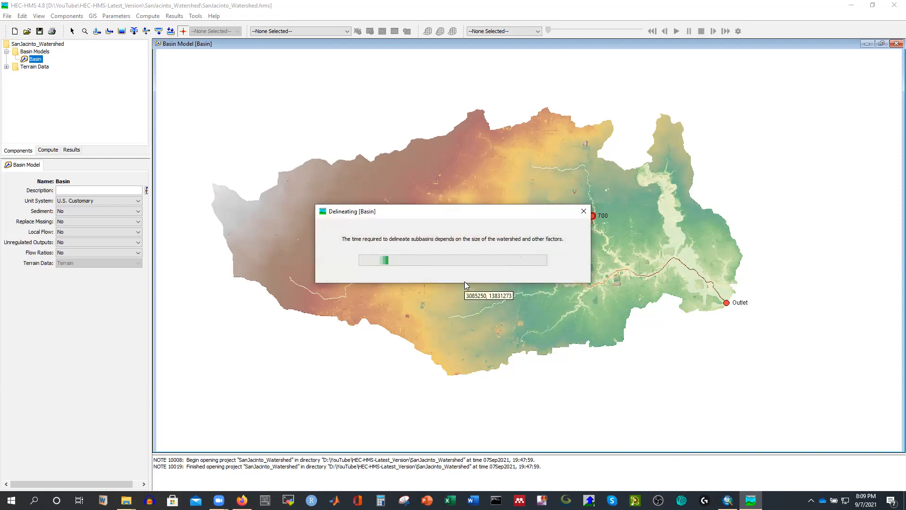
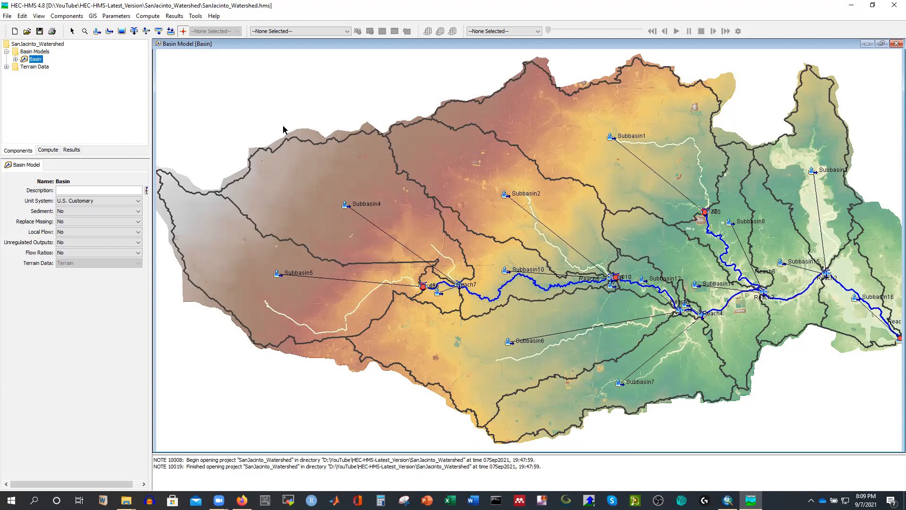
Hide the Terrain map layer to examine the delineated subbasins, show it again, and close the map layers
{"action": "scroll", "coordinate": [293, 154], "scroll_direction": "down", "scroll_amount": 1}
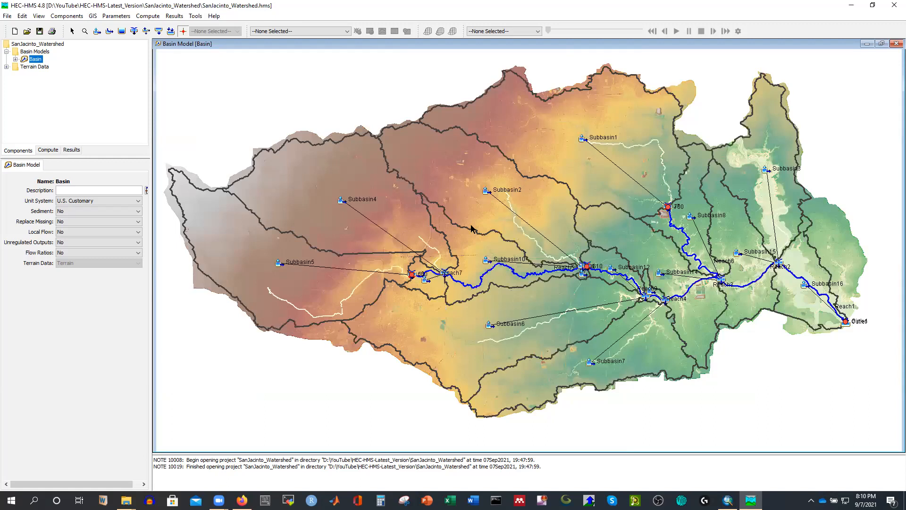
{"action": "left_click", "coordinate": [38, 18]}
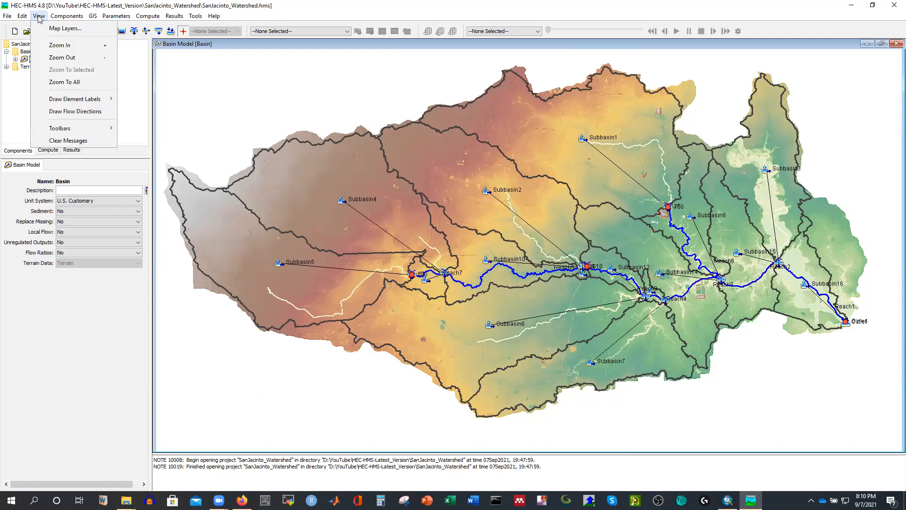
{"action": "left_click", "coordinate": [62, 28]}
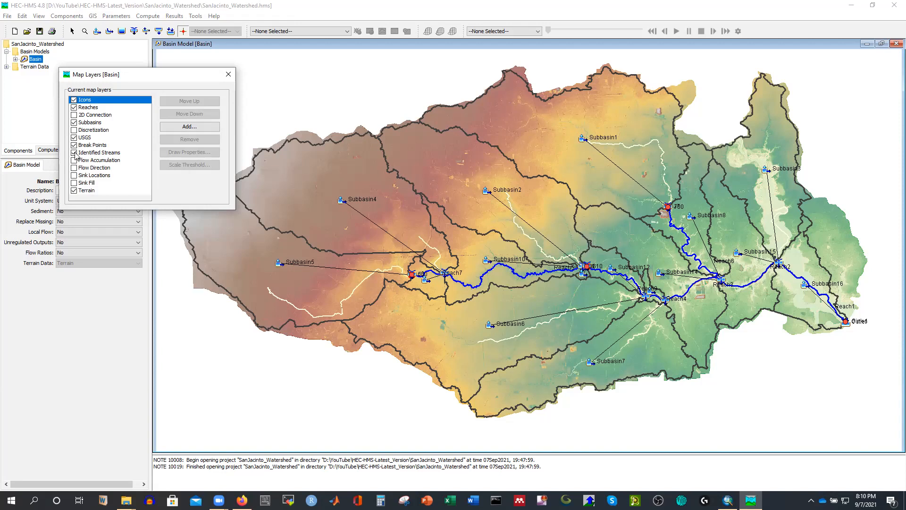
{"action": "left_click", "coordinate": [74, 191]}
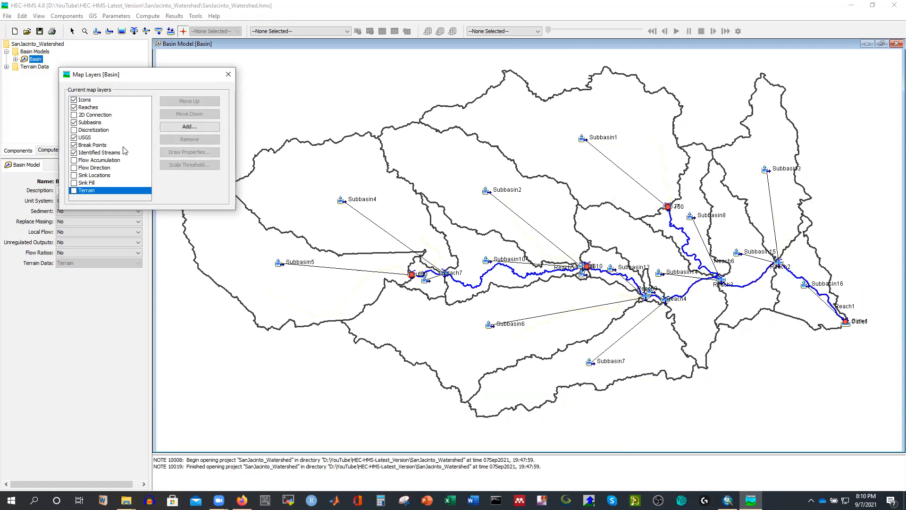
{"action": "left_click", "coordinate": [91, 124]}
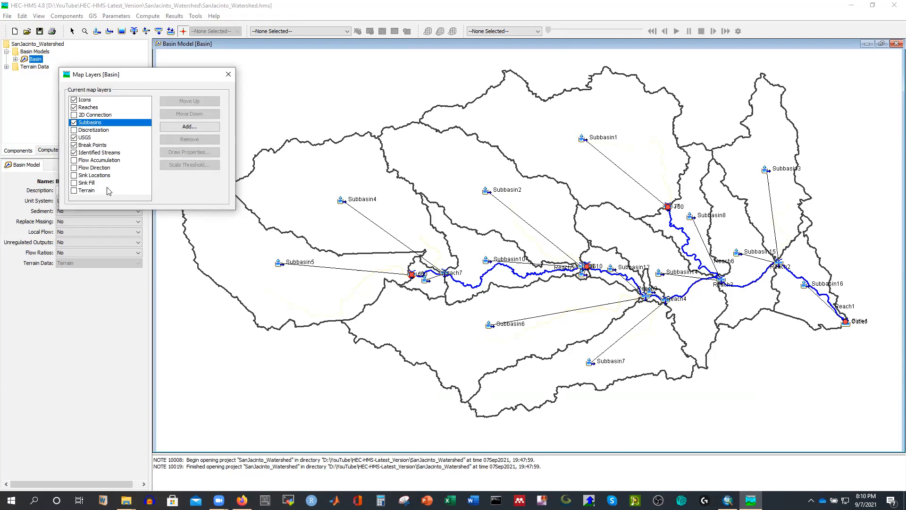
{"action": "left_click", "coordinate": [74, 190]}
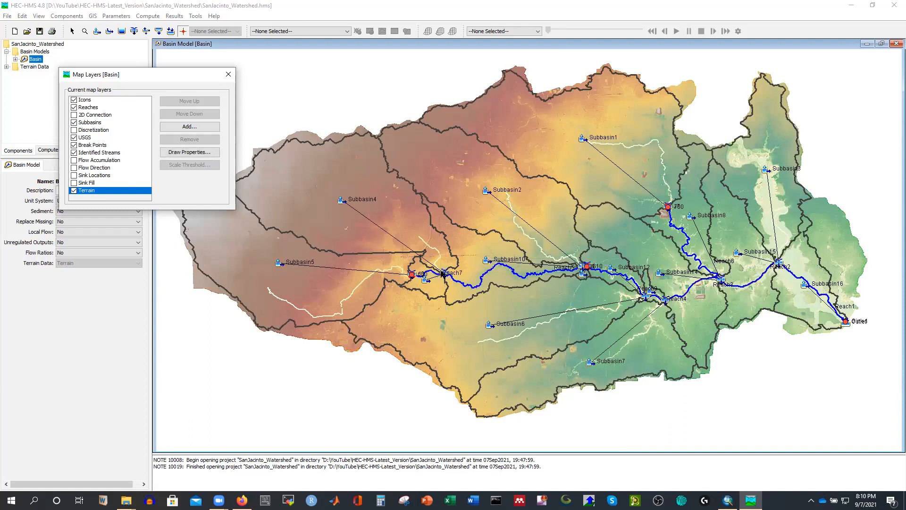
{"action": "scroll", "coordinate": [423, 268], "scroll_direction": "up", "scroll_amount": 2}
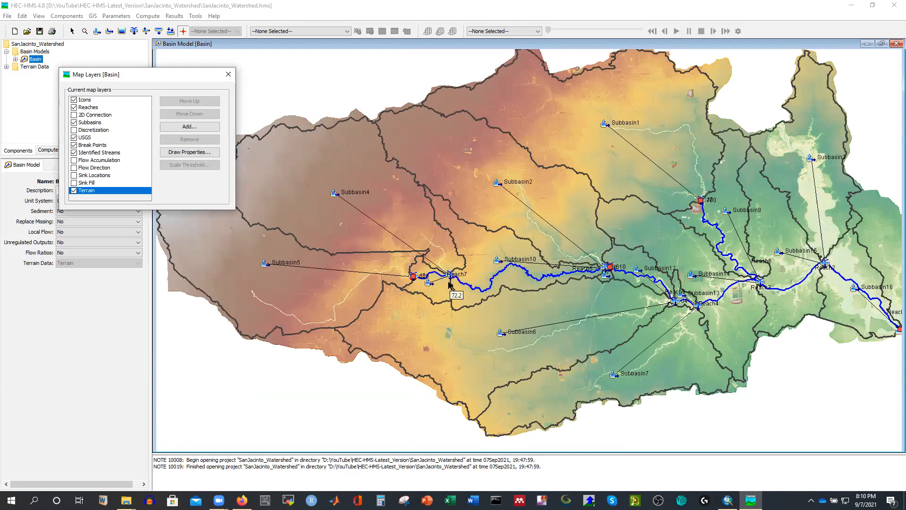
{"action": "scroll", "coordinate": [449, 284], "scroll_direction": "up", "scroll_amount": 2}
{"action": "scroll", "coordinate": [425, 293], "scroll_direction": "up", "scroll_amount": 1}
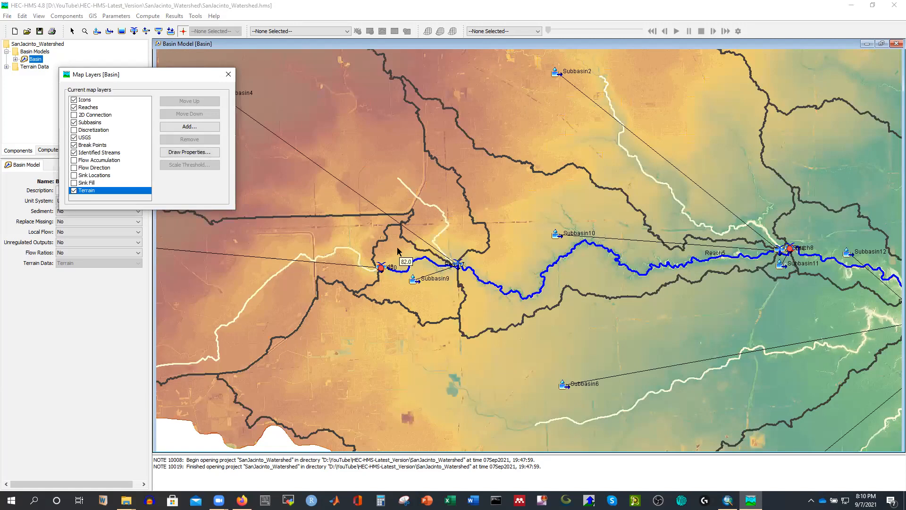
{"action": "left_click", "coordinate": [228, 74]}
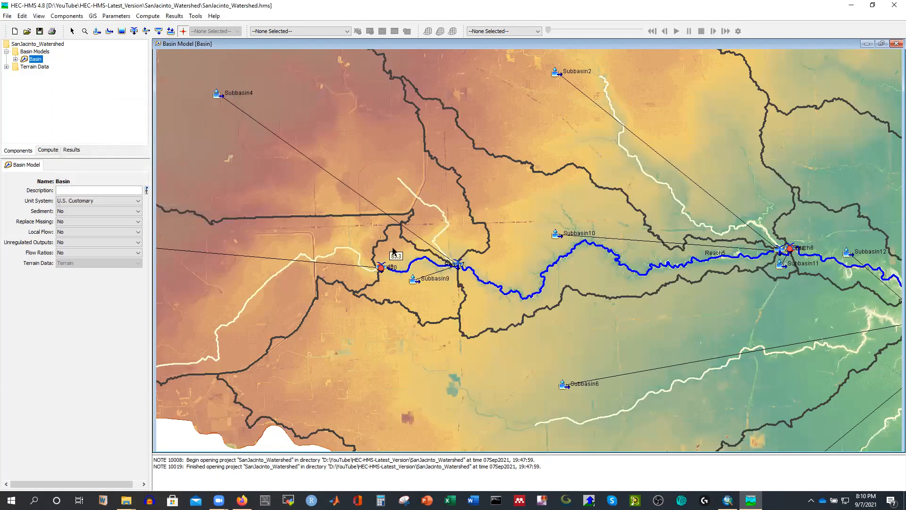
Merge Subbasin4 and Subbasin9 into one subbasin
{"action": "left_click", "coordinate": [394, 251]}
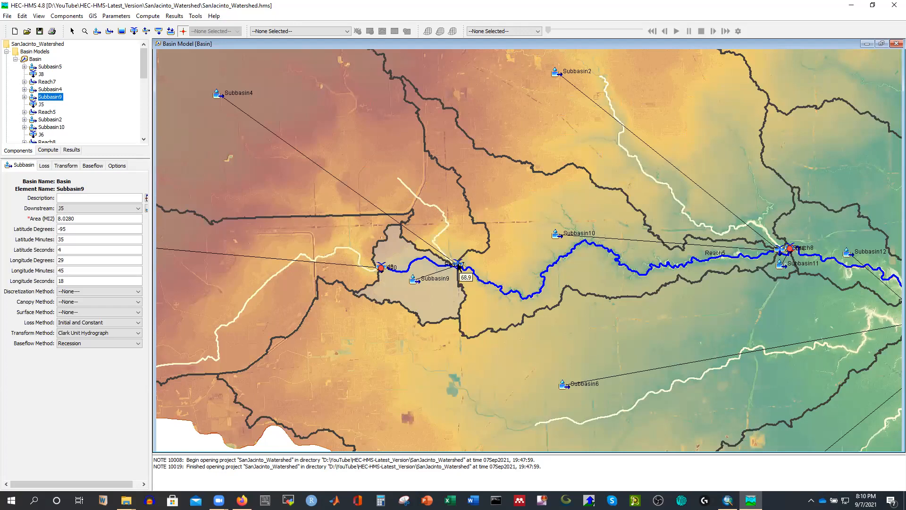
{"action": "left_click", "coordinate": [441, 194]}
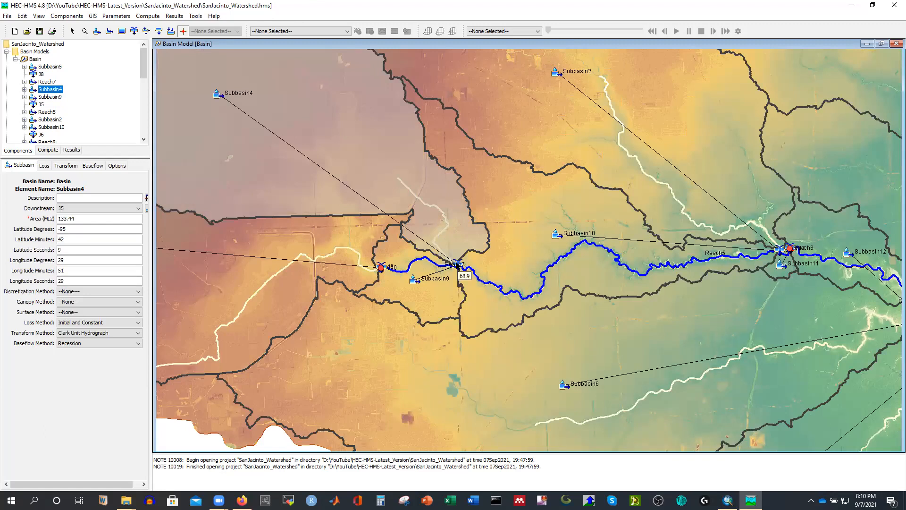
{"action": "left_click", "coordinate": [427, 294], "text": "ctrl"}
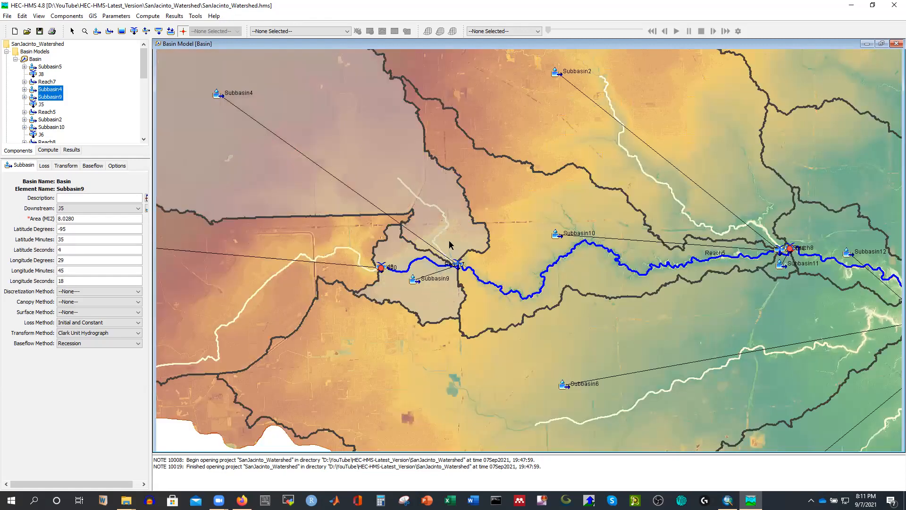
{"action": "left_click", "coordinate": [92, 17]}
{"action": "left_click", "coordinate": [121, 136]}
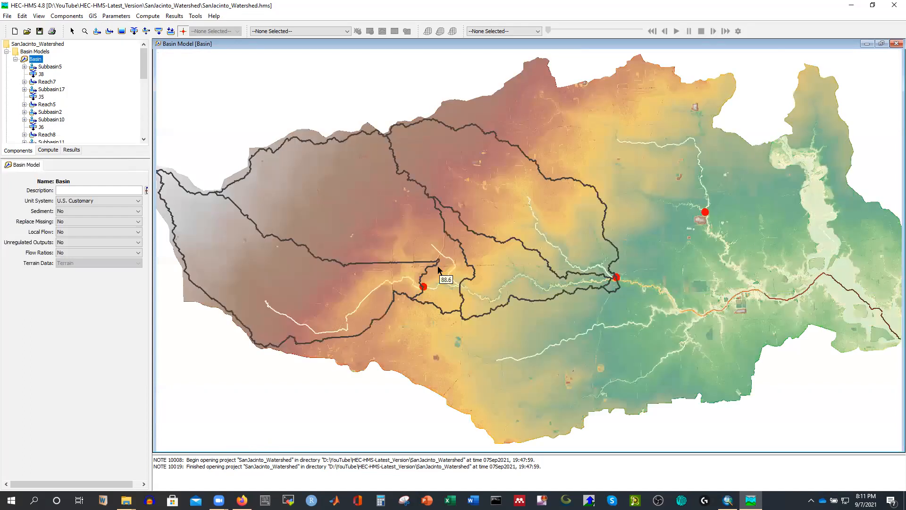
Inspect the newly merged Subbasin17, then locate and select the small Subbasin11 beside the middle gauge break point
{"action": "left_click", "coordinate": [451, 248]}
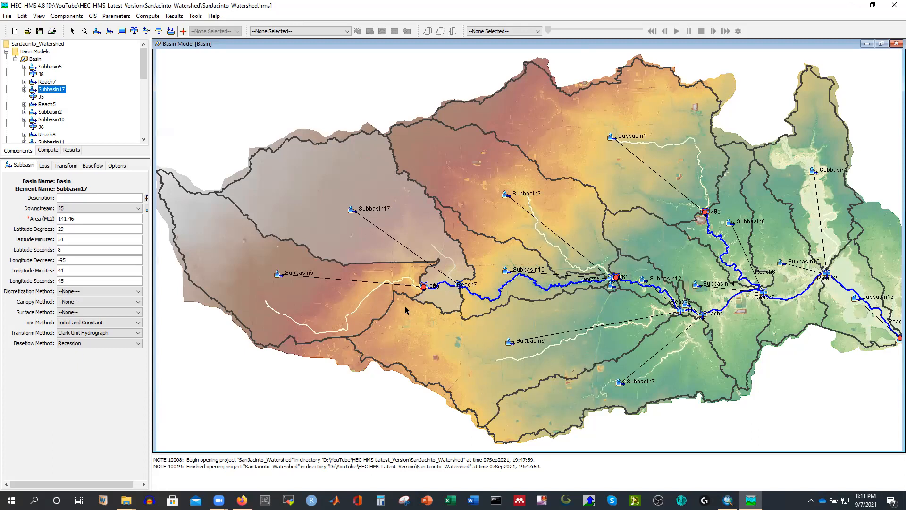
{"action": "scroll", "coordinate": [253, 205], "scroll_direction": "down", "scroll_amount": 1}
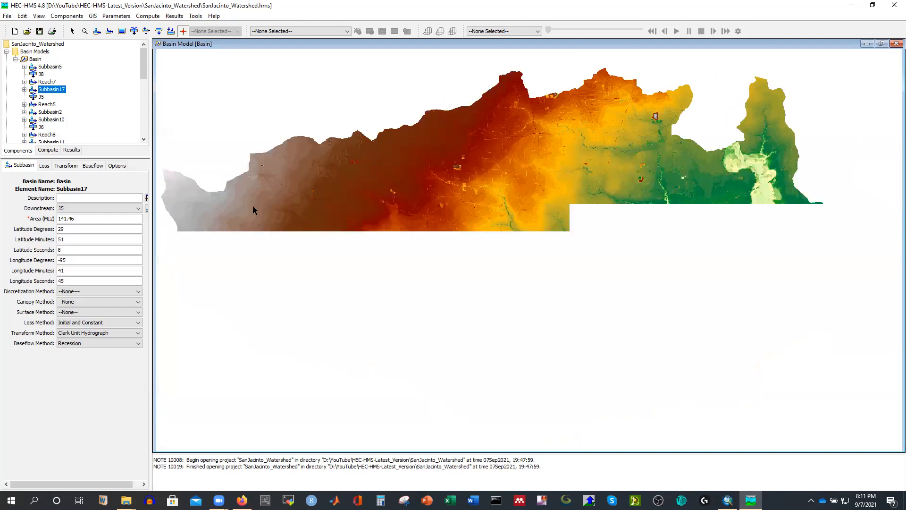
{"action": "scroll", "coordinate": [680, 332], "scroll_direction": "up", "scroll_amount": 1}
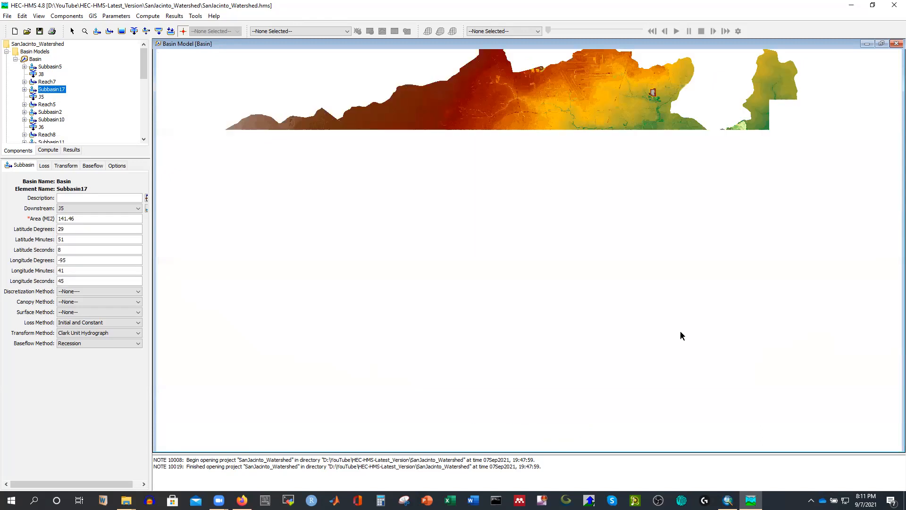
{"action": "scroll", "coordinate": [579, 273], "scroll_direction": "up", "scroll_amount": 1}
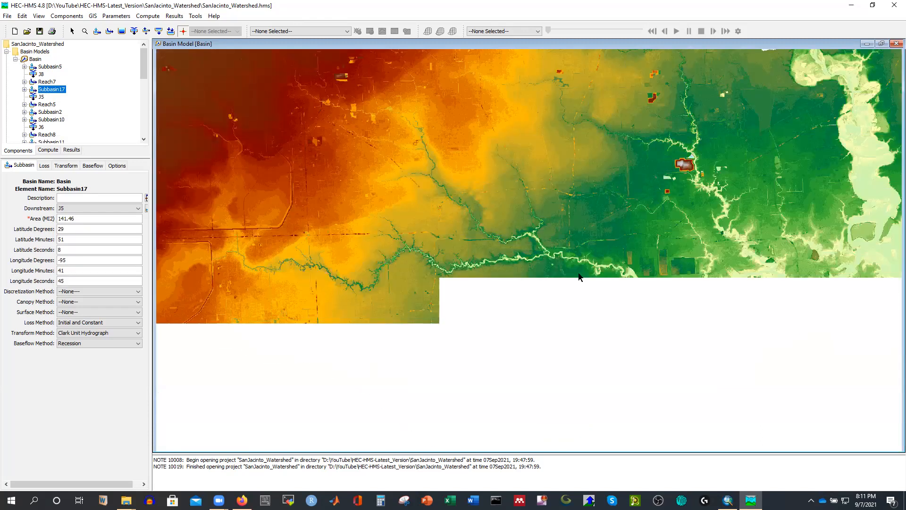
{"action": "scroll", "coordinate": [551, 250], "scroll_direction": "up", "scroll_amount": 1}
{"action": "scroll", "coordinate": [553, 260], "scroll_direction": "up", "scroll_amount": 1}
{"action": "scroll", "coordinate": [548, 261], "scroll_direction": "up", "scroll_amount": 1}
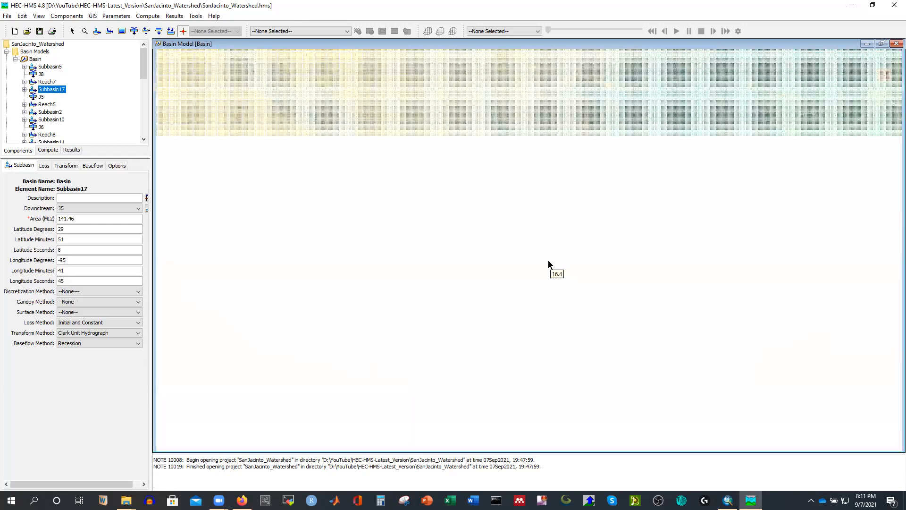
{"action": "scroll", "coordinate": [559, 269], "scroll_direction": "up", "scroll_amount": 1}
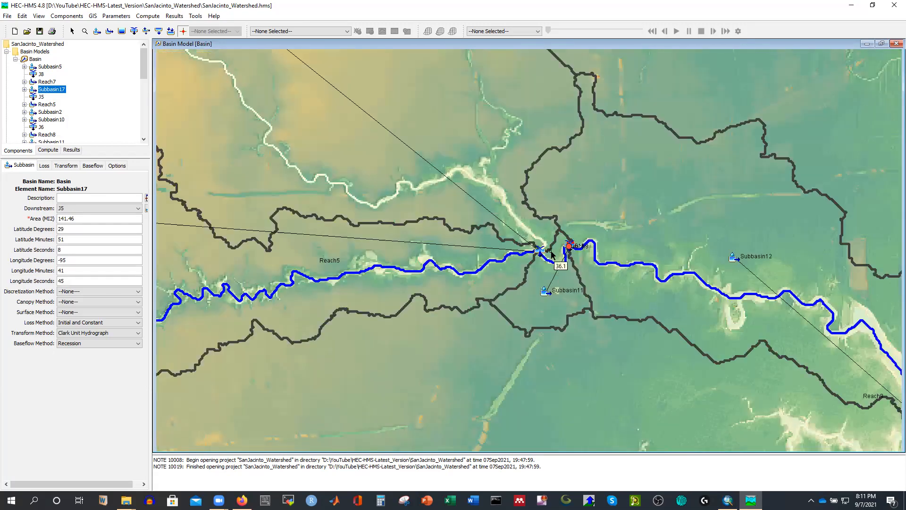
{"action": "scroll", "coordinate": [550, 285], "scroll_direction": "down", "scroll_amount": 1}
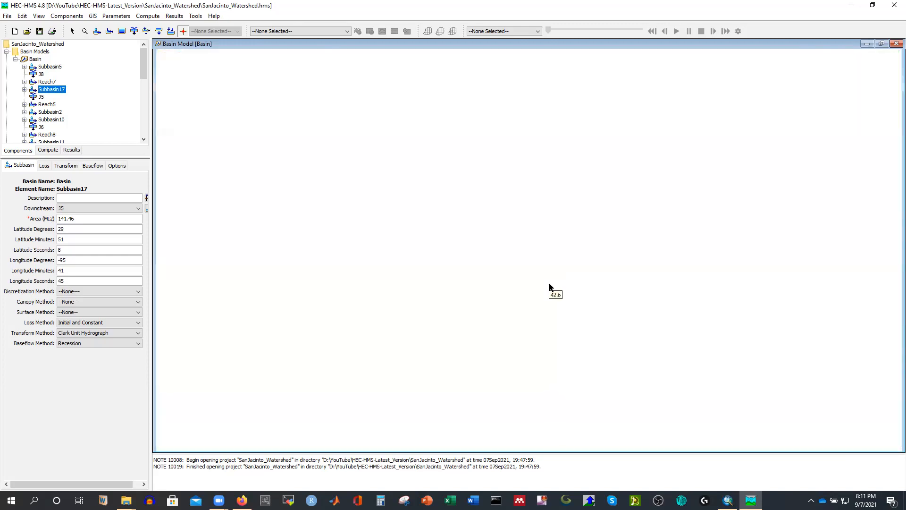
{"action": "scroll", "coordinate": [550, 289], "scroll_direction": "down", "scroll_amount": 1}
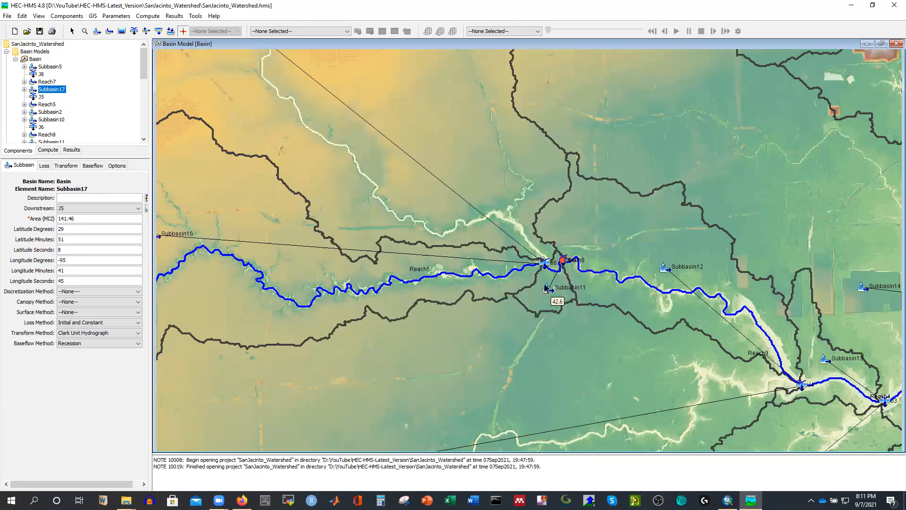
{"action": "scroll", "coordinate": [596, 278], "scroll_direction": "up", "scroll_amount": 1}
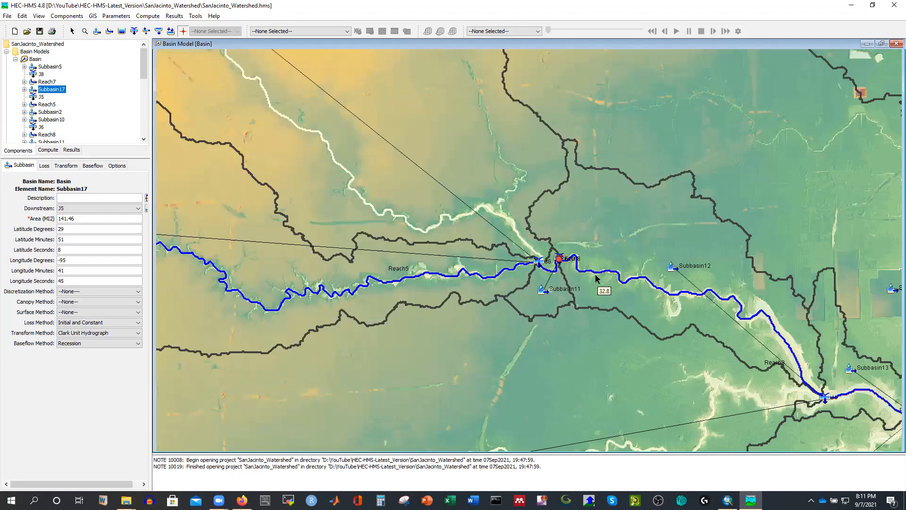
{"action": "scroll", "coordinate": [569, 263], "scroll_direction": "up", "scroll_amount": 1}
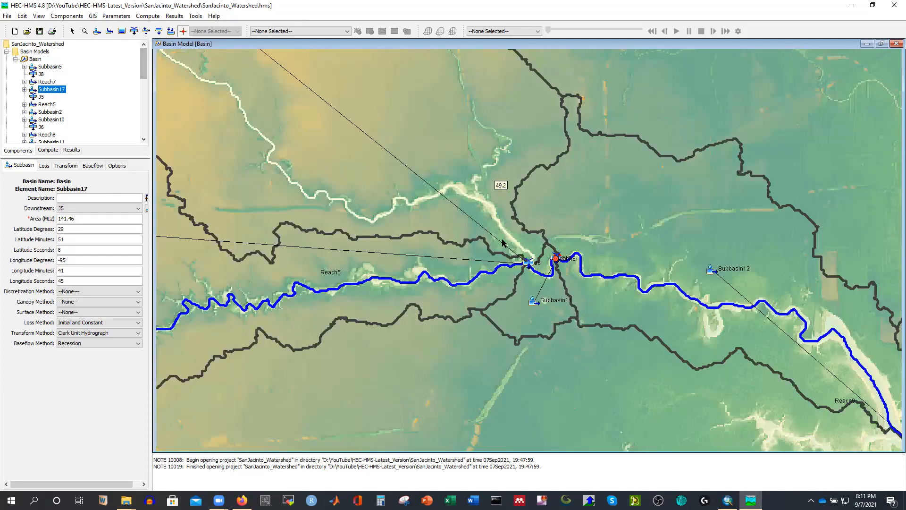
{"action": "left_click", "coordinate": [520, 302]}
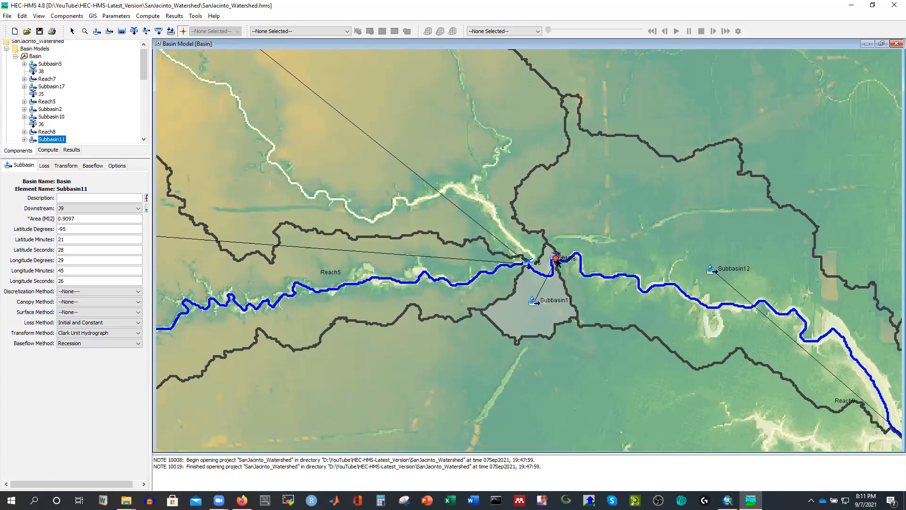
Examine the boundaries of Subbasin11 against the neighbouring subbasins and the reach between J6 and the gauge break point
{"action": "scroll", "coordinate": [555, 250], "scroll_direction": "up", "scroll_amount": 1}
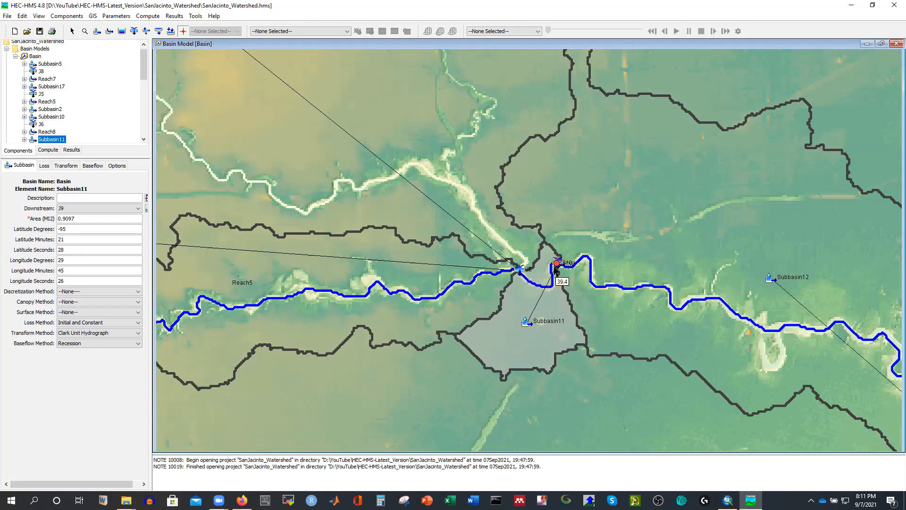
{"action": "scroll", "coordinate": [502, 312], "scroll_direction": "down", "scroll_amount": 1}
{"action": "scroll", "coordinate": [486, 310], "scroll_direction": "down", "scroll_amount": 1}
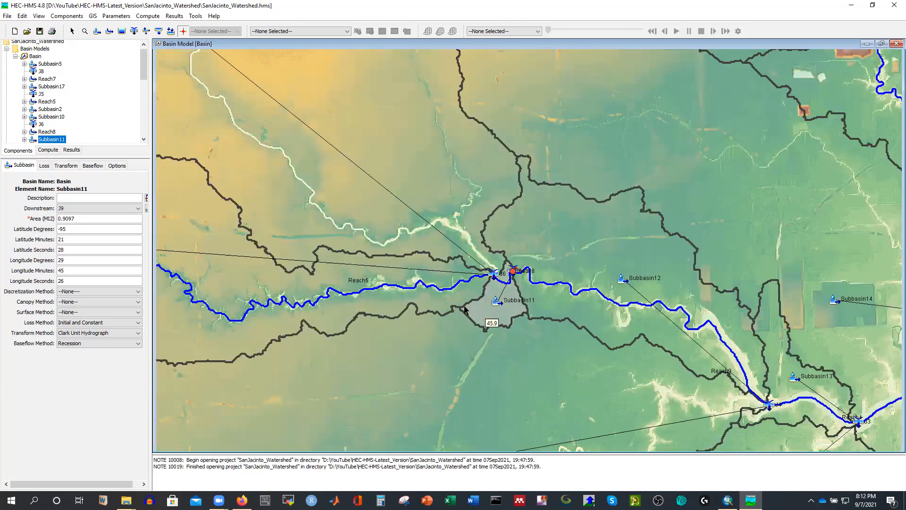
{"action": "scroll", "coordinate": [471, 304], "scroll_direction": "up", "scroll_amount": 1}
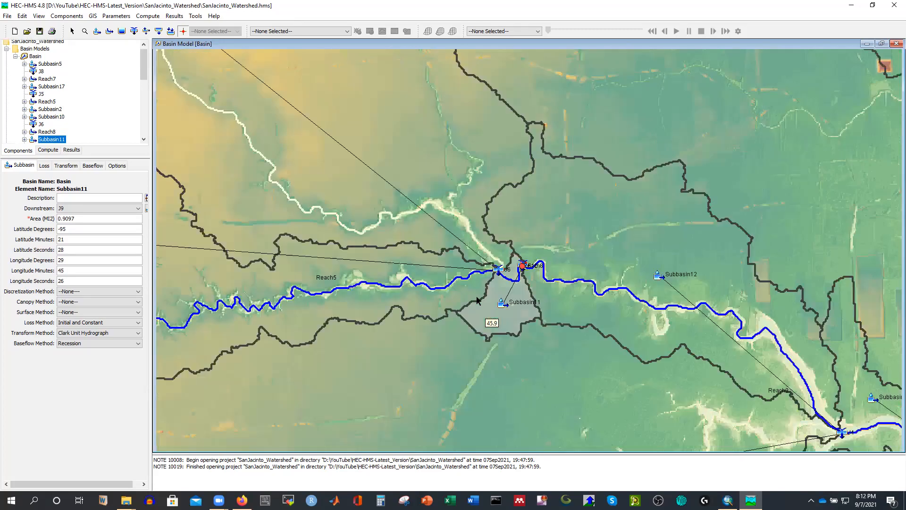
{"action": "scroll", "coordinate": [491, 297], "scroll_direction": "up", "scroll_amount": 1}
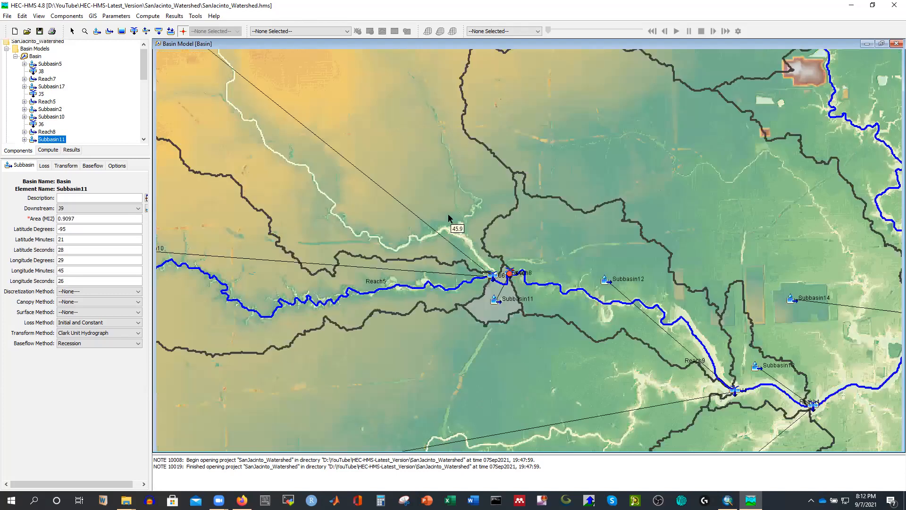
Examine the subbasins, reaches and junctions in the eastern part of the watershed, from J2 downstream to the Outlet
{"action": "scroll", "coordinate": [296, 202], "scroll_direction": "down", "scroll_amount": 1}
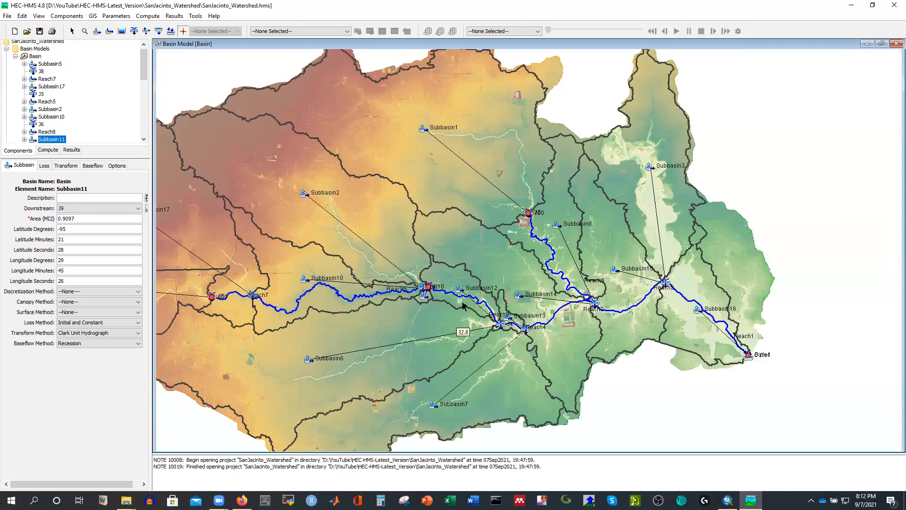
{"action": "scroll", "coordinate": [570, 281], "scroll_direction": "up", "scroll_amount": 1}
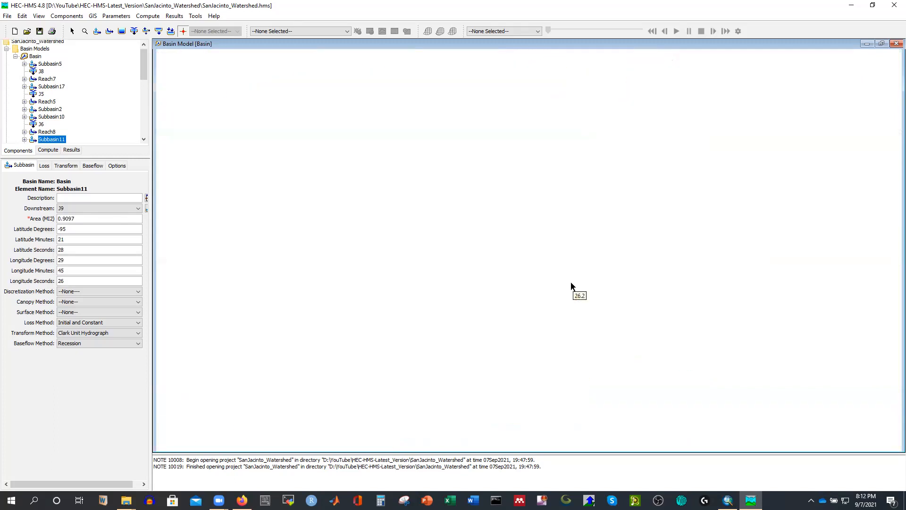
{"action": "scroll", "coordinate": [573, 254], "scroll_direction": "up", "scroll_amount": 1}
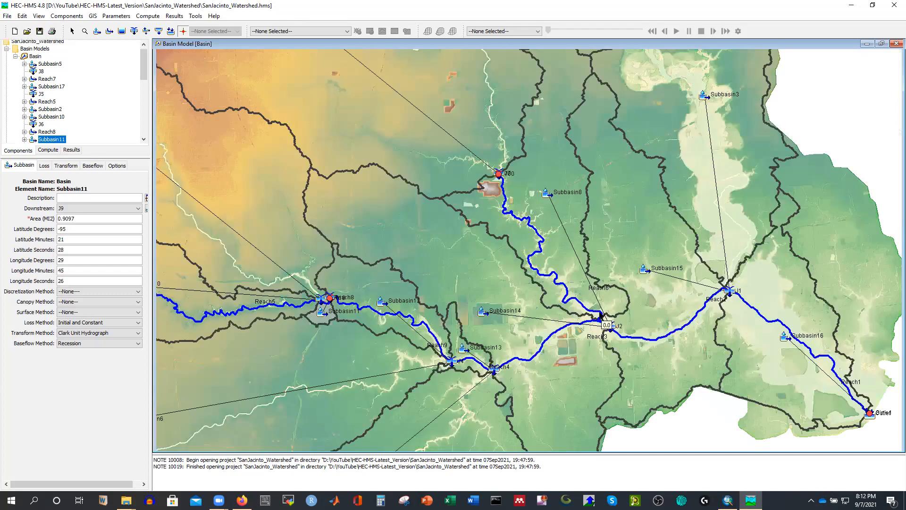
{"action": "scroll", "coordinate": [598, 310], "scroll_direction": "up", "scroll_amount": 1}
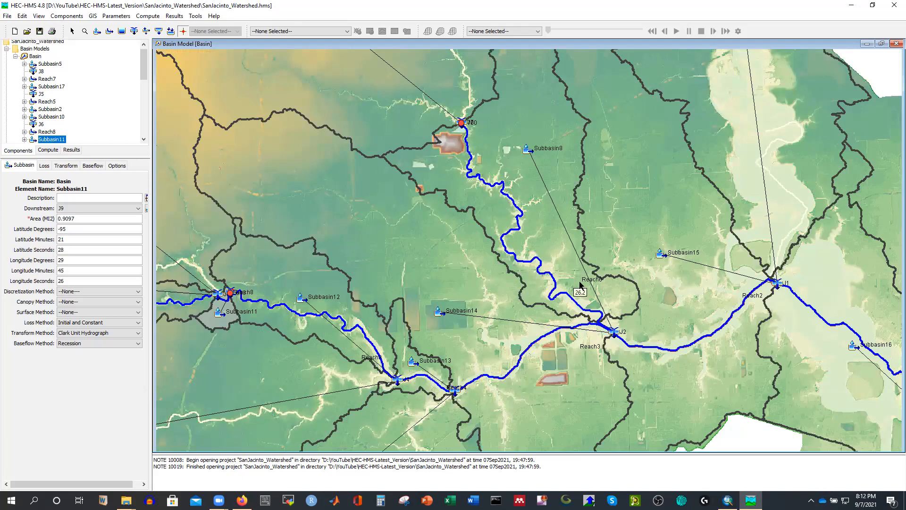
{"action": "scroll", "coordinate": [632, 348], "scroll_direction": "up", "scroll_amount": 1}
{"action": "scroll", "coordinate": [607, 337], "scroll_direction": "up", "scroll_amount": 2}
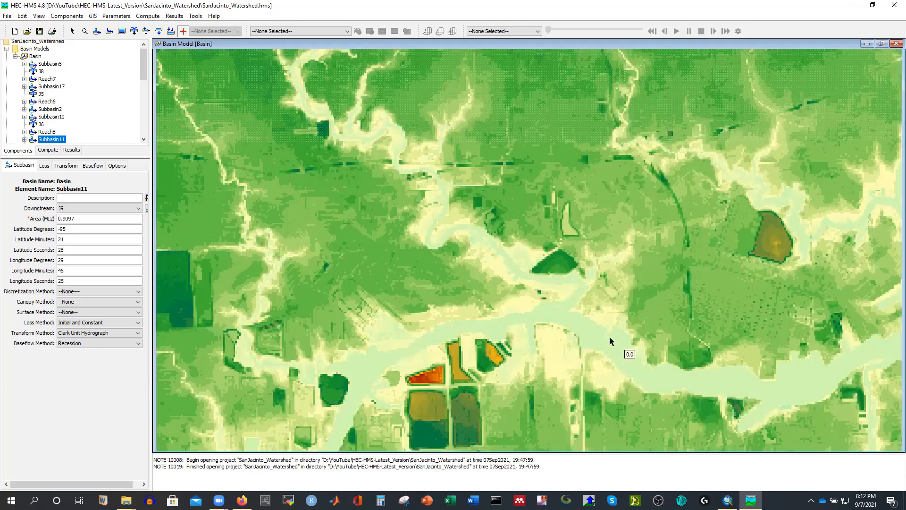
{"action": "scroll", "coordinate": [579, 333], "scroll_direction": "up", "scroll_amount": 1}
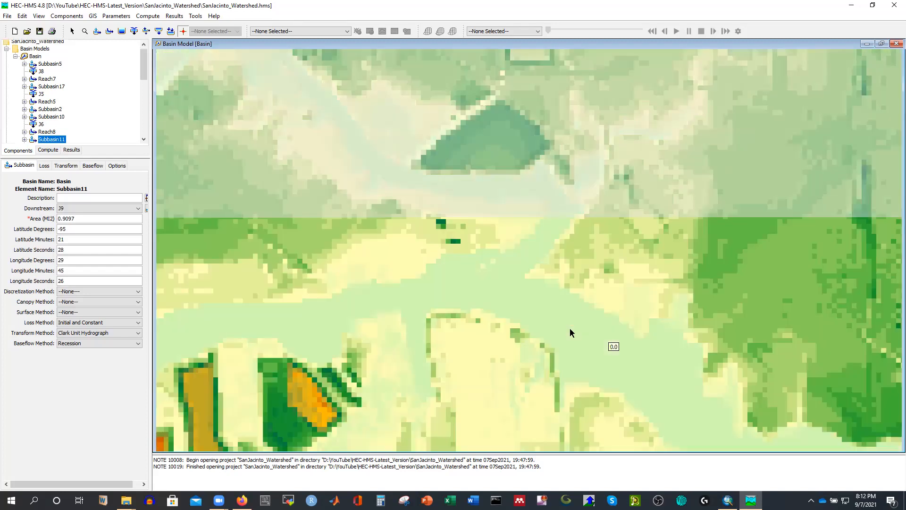
{"action": "scroll", "coordinate": [474, 242], "scroll_direction": "down", "scroll_amount": 3}
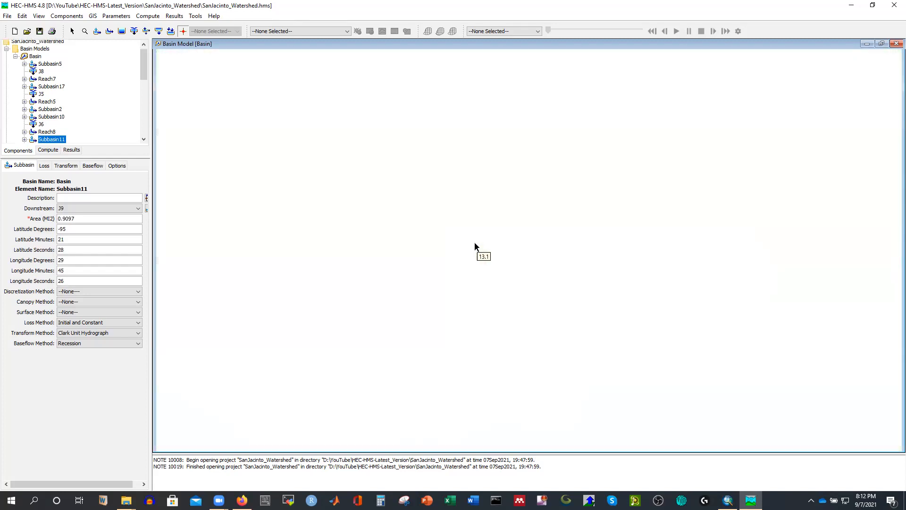
{"action": "scroll", "coordinate": [448, 250], "scroll_direction": "up", "scroll_amount": 3}
{"action": "scroll", "coordinate": [401, 264], "scroll_direction": "down", "scroll_amount": 2}
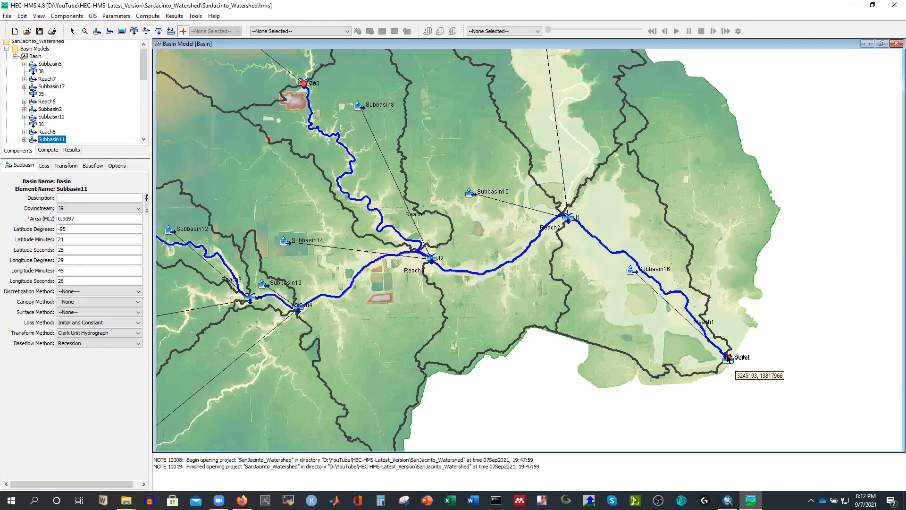
{"action": "scroll", "coordinate": [733, 367], "scroll_direction": "down", "scroll_amount": 2}
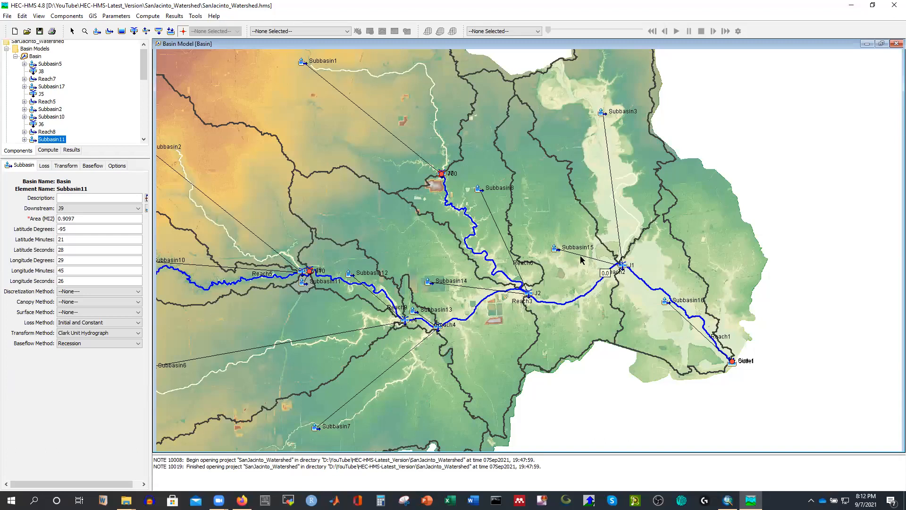
Merge Subbasin3 and Subbasin15, both draining to J1, into one subbasin
{"action": "left_click", "coordinate": [579, 211]}
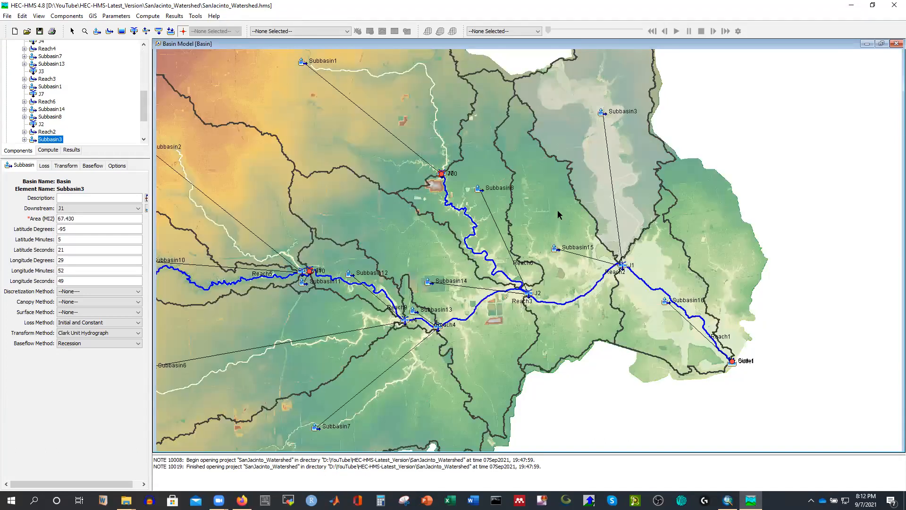
{"action": "left_click", "coordinate": [558, 213], "text": "ctrl"}
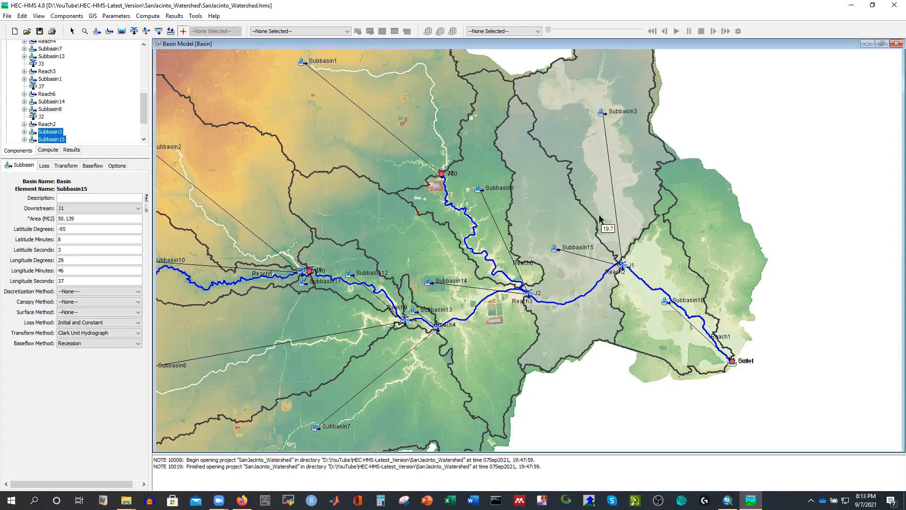
{"action": "left_click", "coordinate": [148, 16]}
{"action": "mouse_move", "coordinate": [93, 16]}
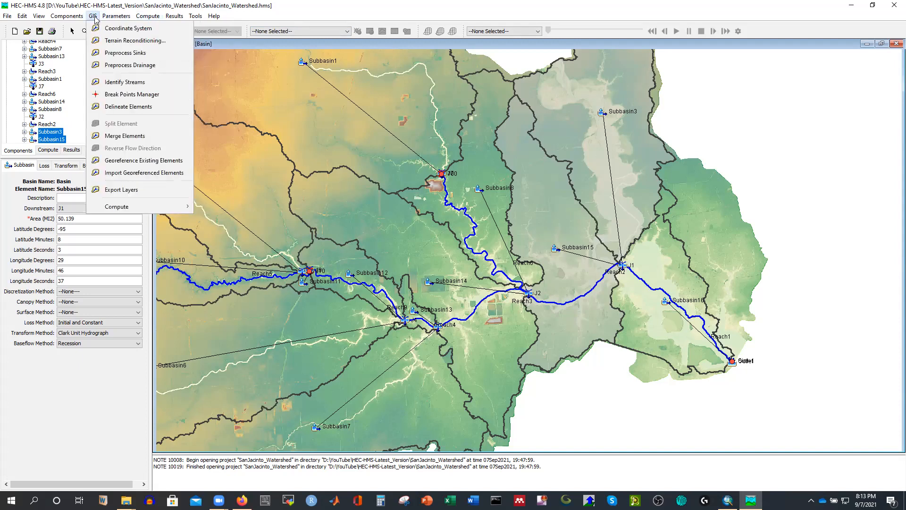
{"action": "left_click", "coordinate": [125, 137]}
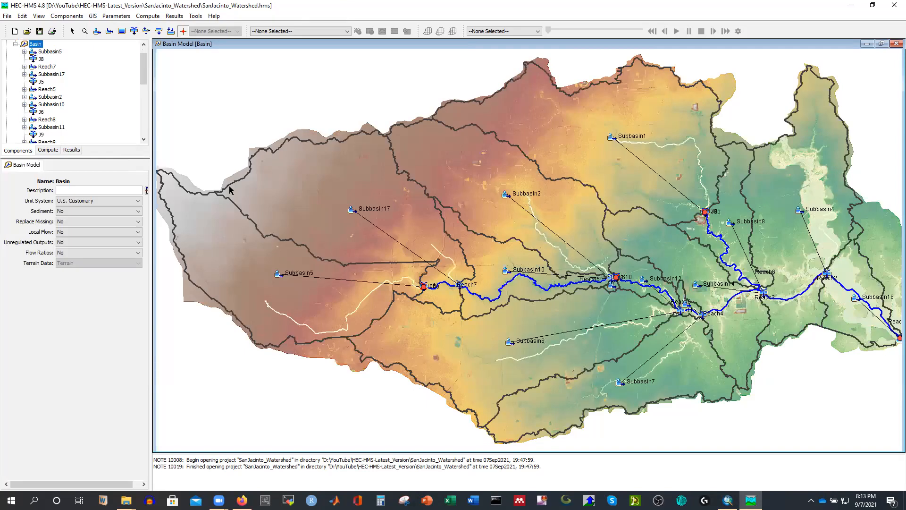
Review the properties of Subbasin17, Subbasin6, Subbasin2, Subbasin7, Subbasin14, Subbasin1 and Subbasin8 one after another
{"action": "left_click", "coordinate": [445, 300]}
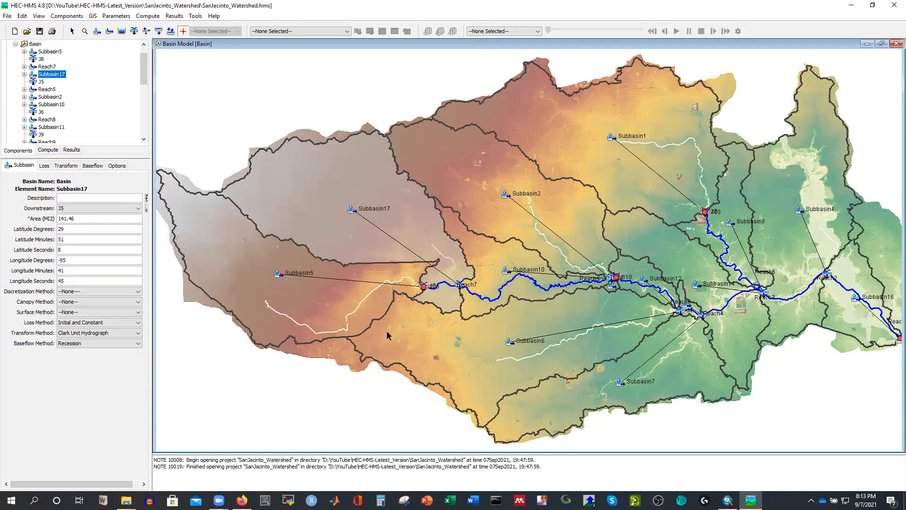
{"action": "left_click", "coordinate": [435, 345]}
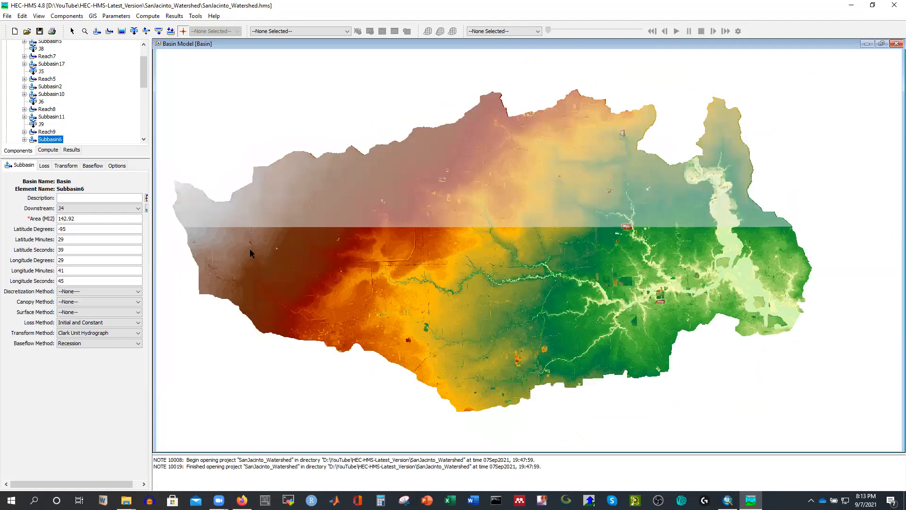
{"action": "left_click", "coordinate": [520, 229]}
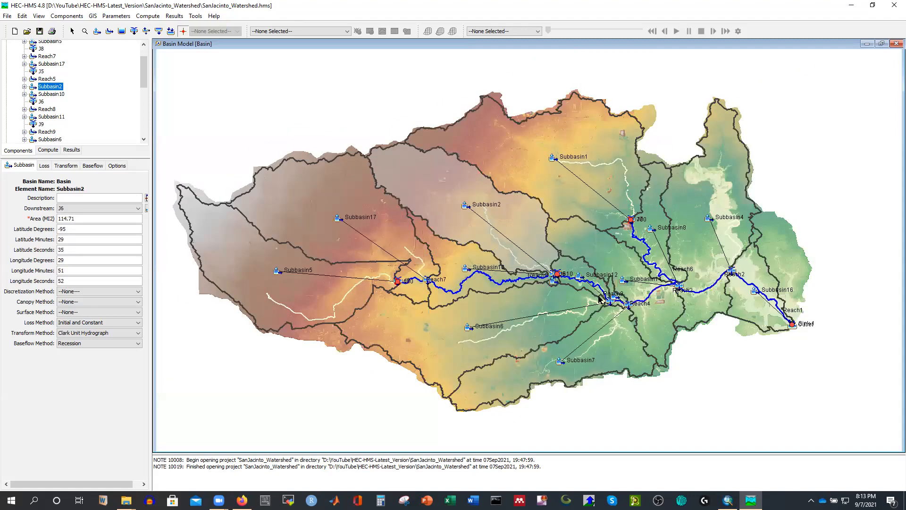
{"action": "left_click", "coordinate": [623, 340]}
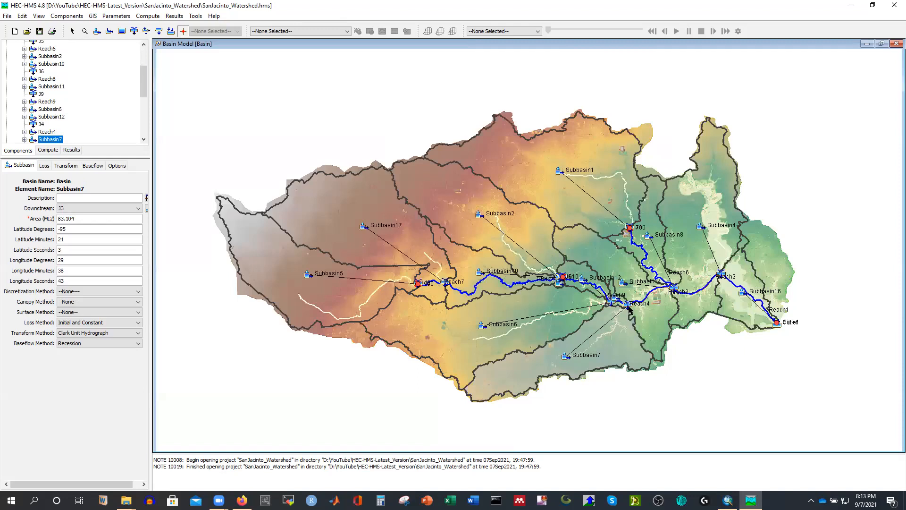
{"action": "left_click", "coordinate": [656, 318]}
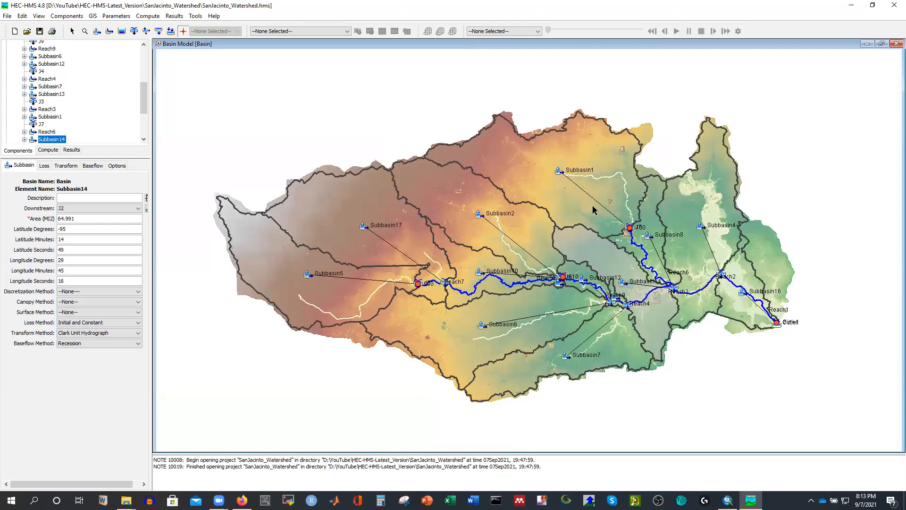
{"action": "left_click", "coordinate": [597, 180]}
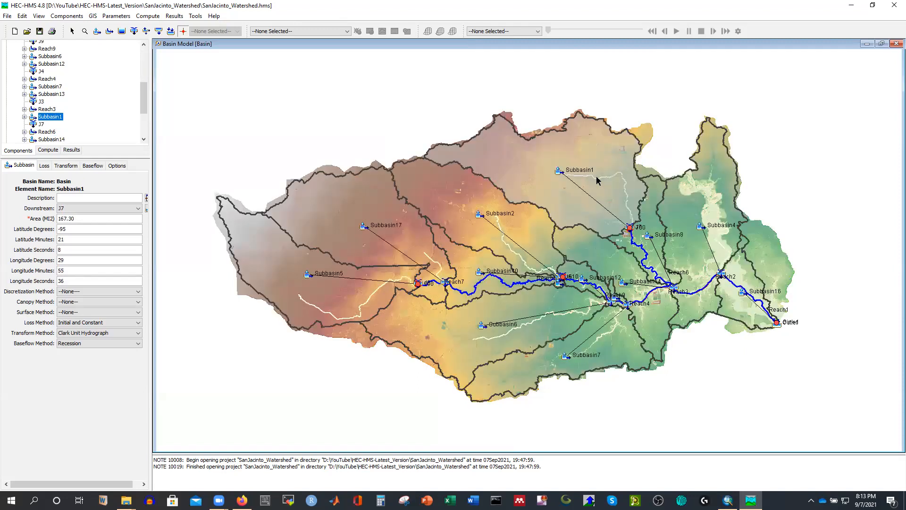
{"action": "left_click", "coordinate": [649, 219]}
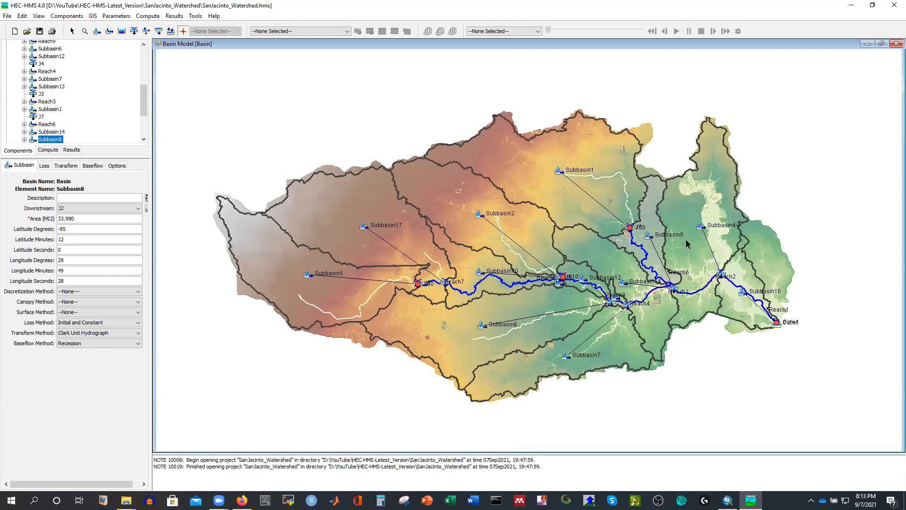
Review the properties of Subbasin4 and Subbasin16 in the eastern part of the watershed
{"action": "left_click", "coordinate": [701, 246]}
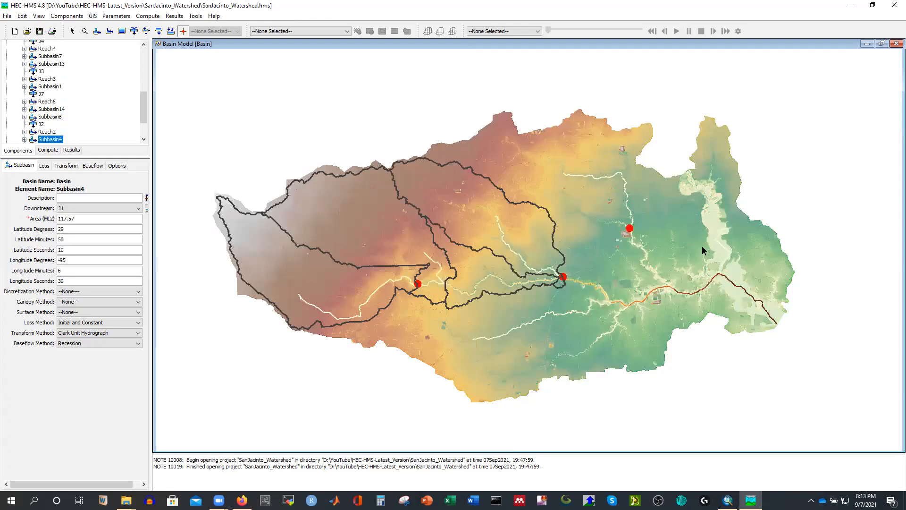
{"action": "left_click", "coordinate": [747, 272]}
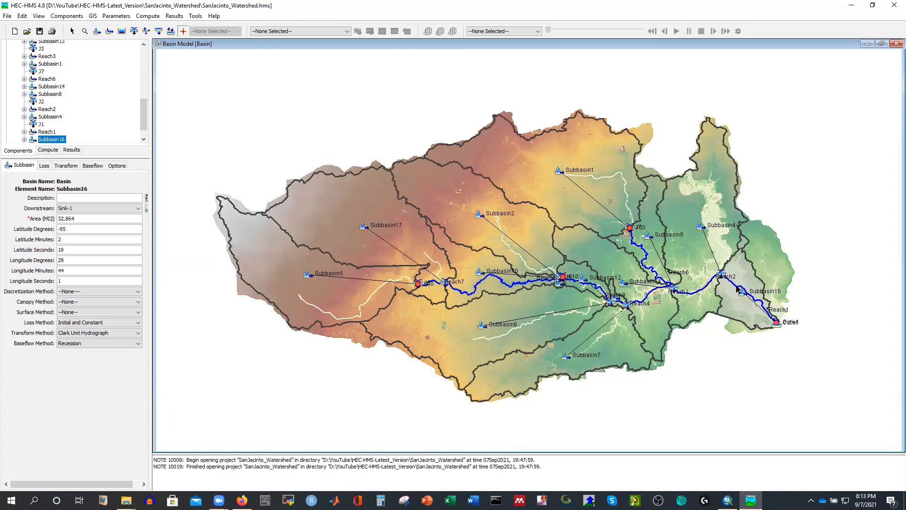
{"action": "left_click", "coordinate": [701, 309]}
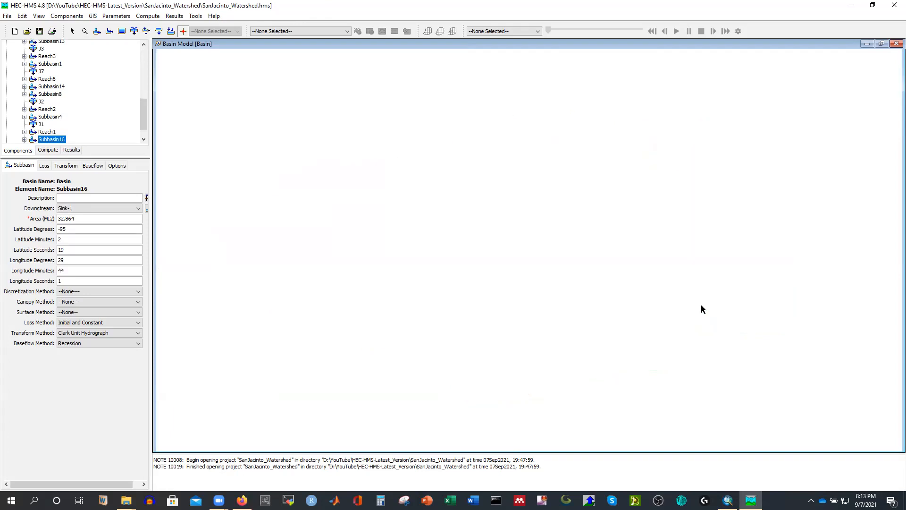
Merge Subbasin7 and Subbasin13, both draining to J3, into one subbasin
{"action": "scroll", "coordinate": [661, 289], "scroll_direction": "up", "scroll_amount": 1}
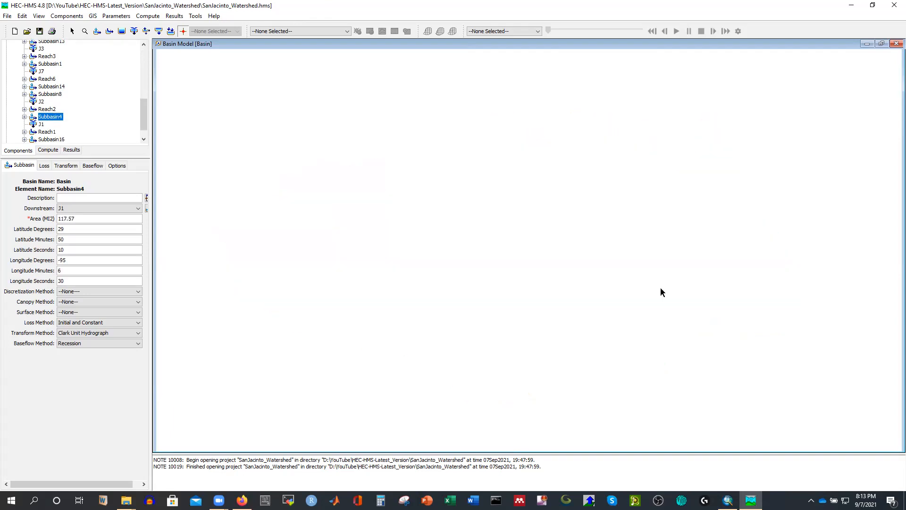
{"action": "scroll", "coordinate": [585, 322], "scroll_direction": "up", "scroll_amount": 1}
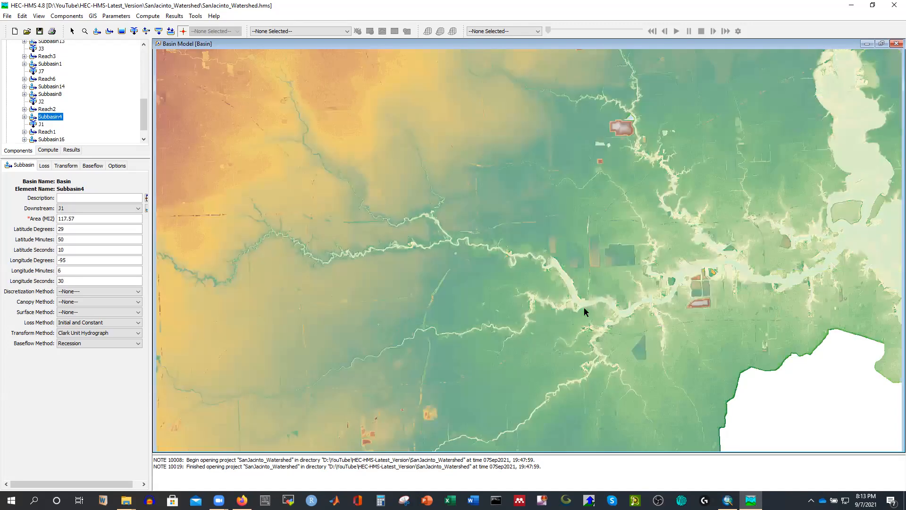
{"action": "scroll", "coordinate": [597, 310], "scroll_direction": "up", "scroll_amount": 1}
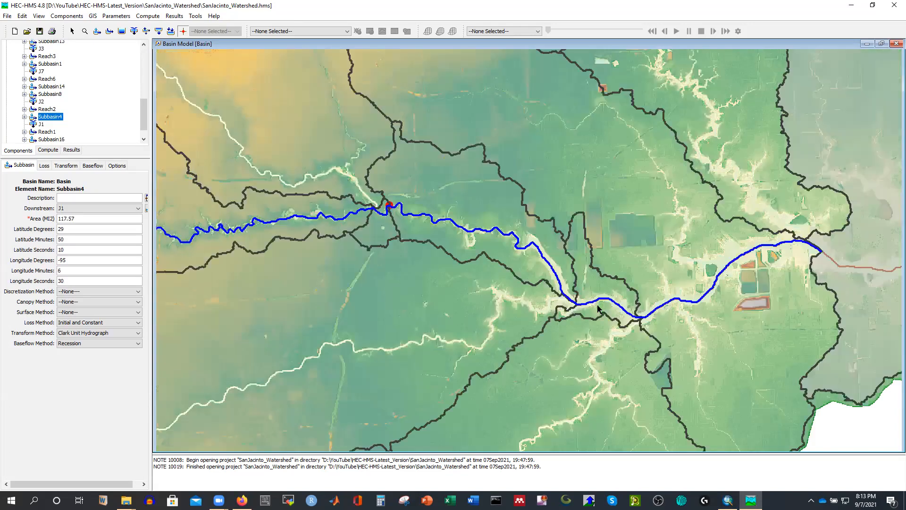
{"action": "scroll", "coordinate": [607, 310], "scroll_direction": "up", "scroll_amount": 2}
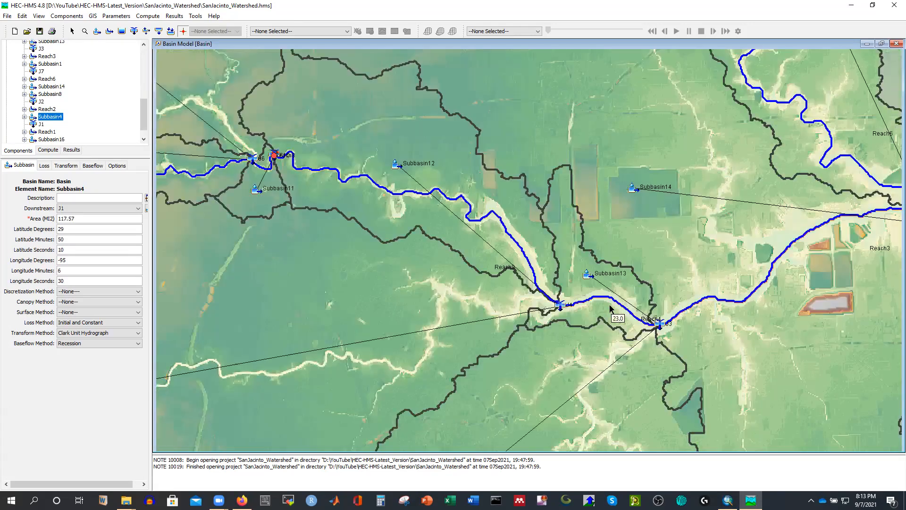
{"action": "scroll", "coordinate": [597, 318], "scroll_direction": "down", "scroll_amount": 1}
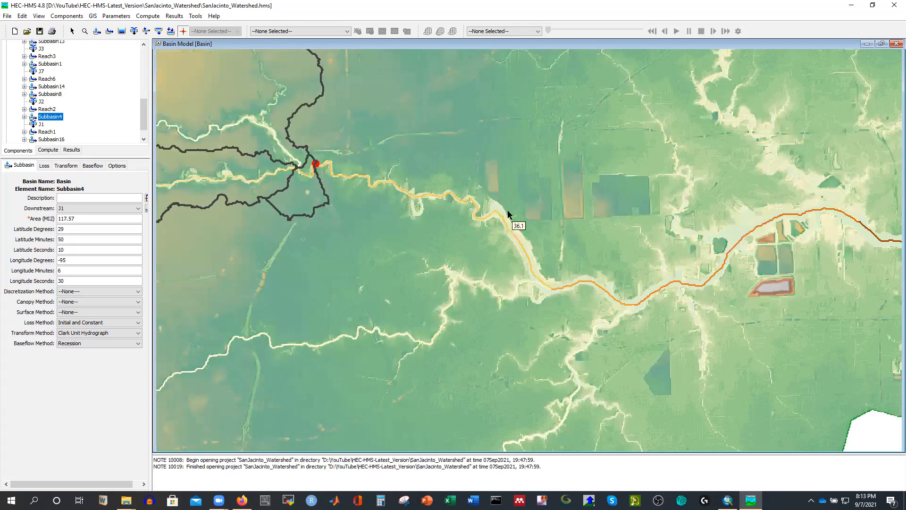
{"action": "scroll", "coordinate": [481, 240], "scroll_direction": "down", "scroll_amount": 1}
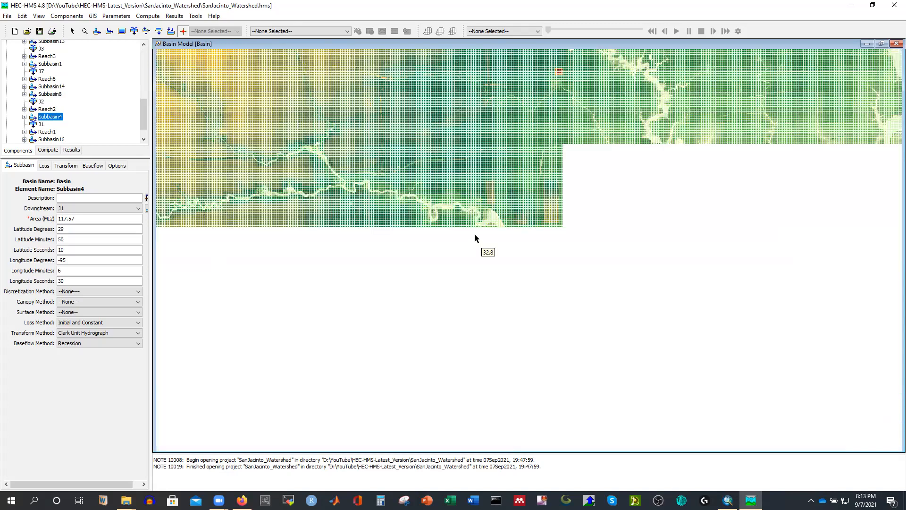
{"action": "scroll", "coordinate": [485, 245], "scroll_direction": "down", "scroll_amount": 1}
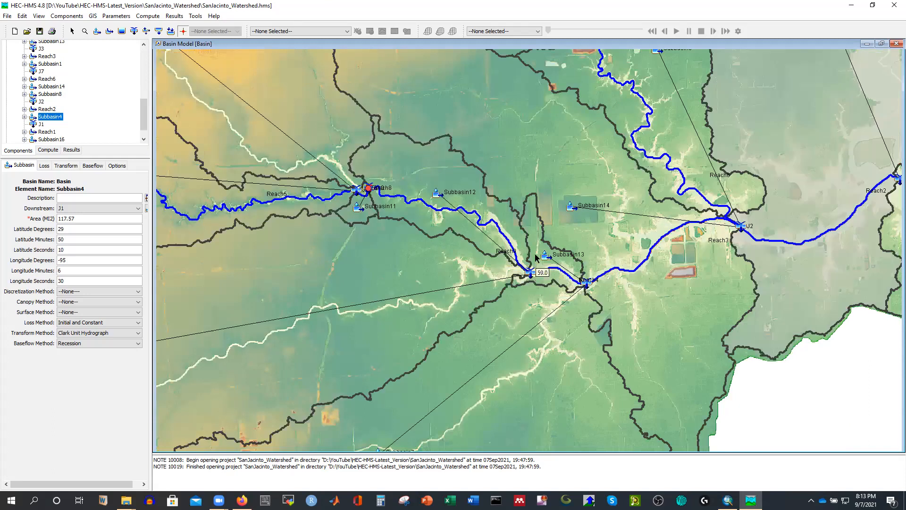
{"action": "left_click", "coordinate": [556, 315]}
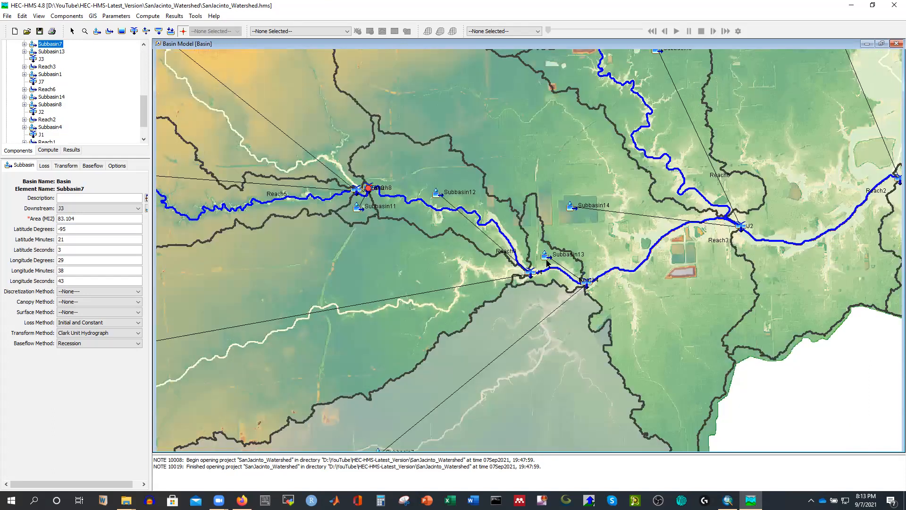
{"action": "left_click", "coordinate": [535, 247], "text": "shift"}
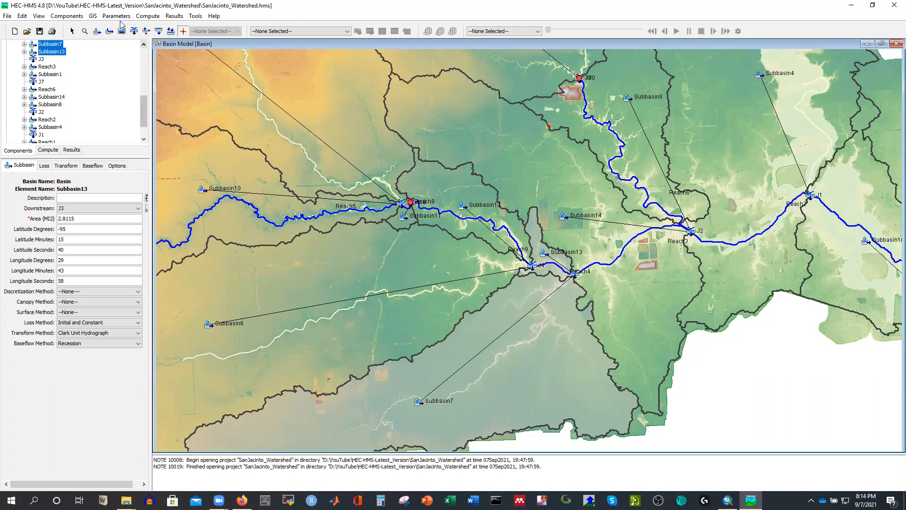
{"action": "left_click", "coordinate": [92, 17]}
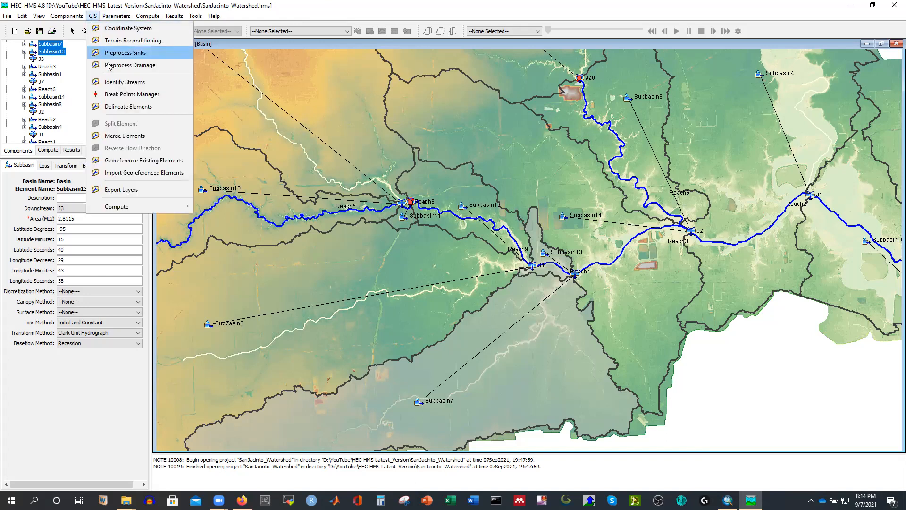
{"action": "left_click", "coordinate": [125, 137]}
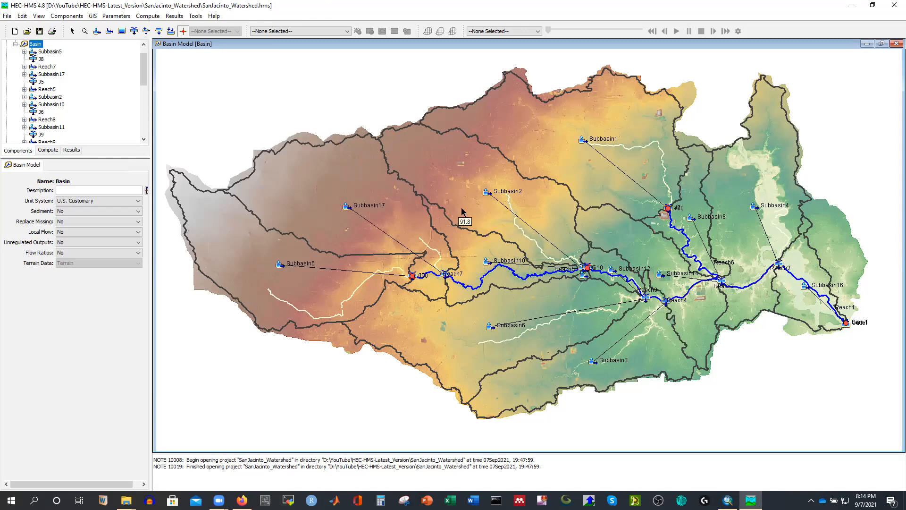
{"action": "left_click", "coordinate": [39, 16]}
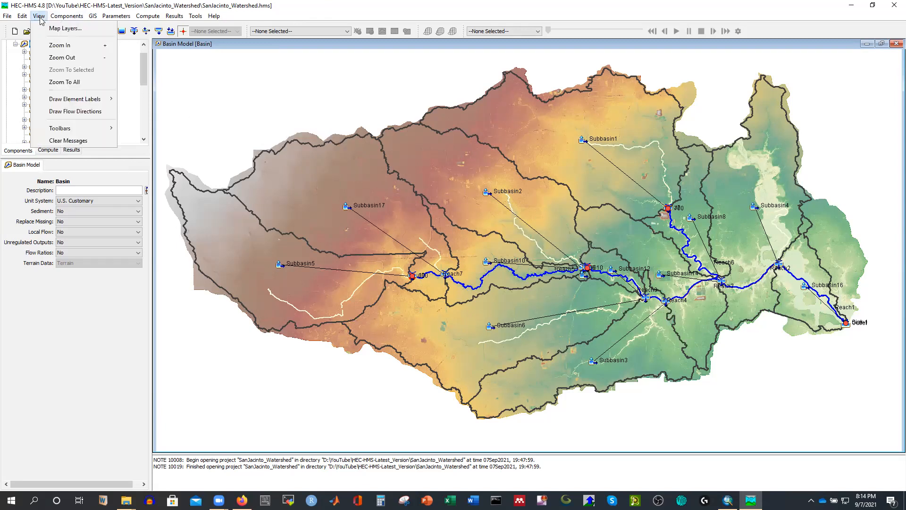
{"action": "mouse_move", "coordinate": [154, 18]}
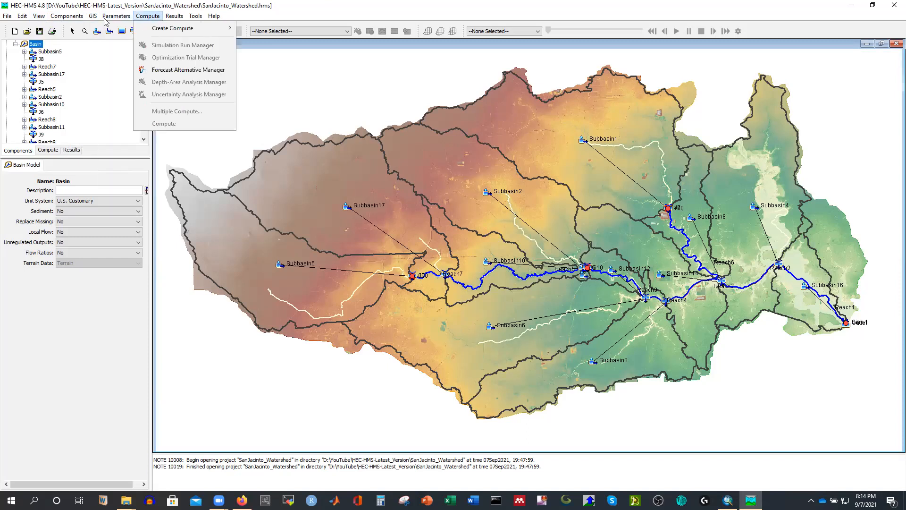
{"action": "mouse_move", "coordinate": [64, 18]}
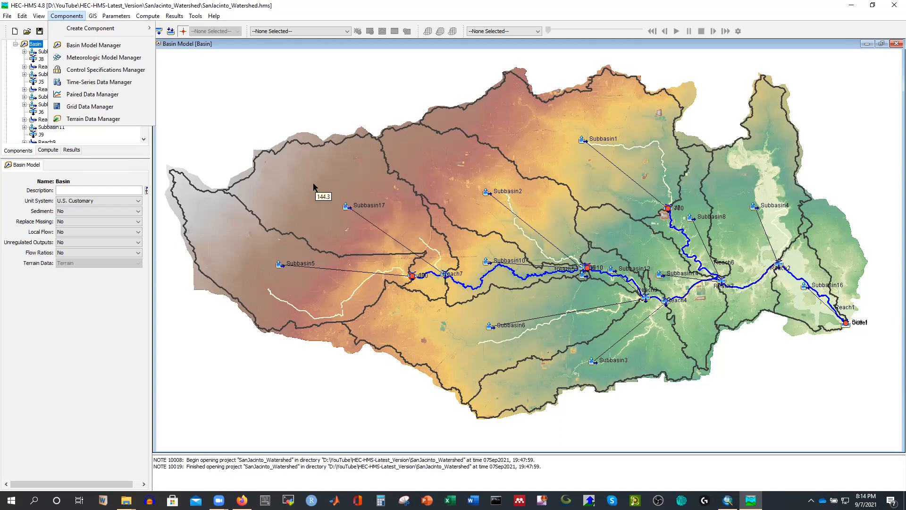
{"action": "left_click", "coordinate": [294, 19]}
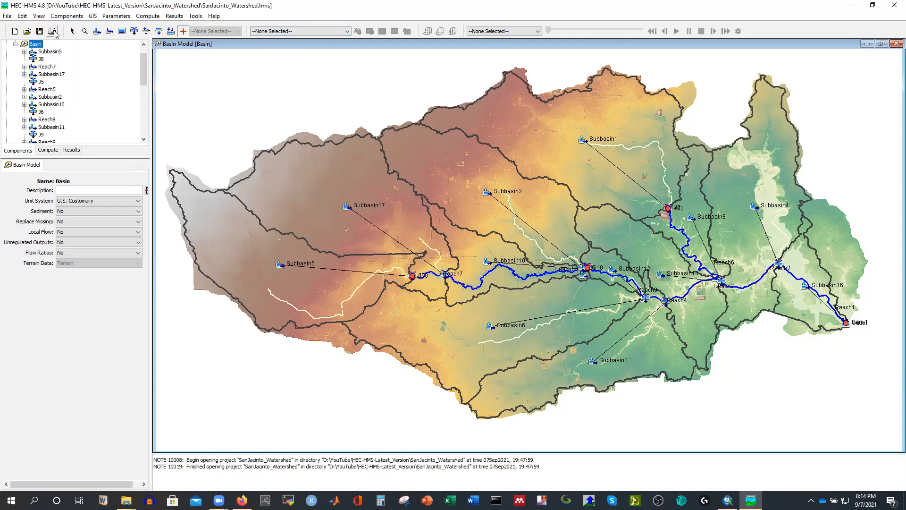
Enlarge the project tree area, list the elements of the Basin model and show the properties and methods of Subbasin5
{"action": "scroll", "coordinate": [34, 64], "scroll_direction": "up", "scroll_amount": 1}
{"action": "left_click_drag", "start_coordinate": [85, 157], "coordinate": [82, 284]}
{"action": "double_click", "coordinate": [35, 60]}
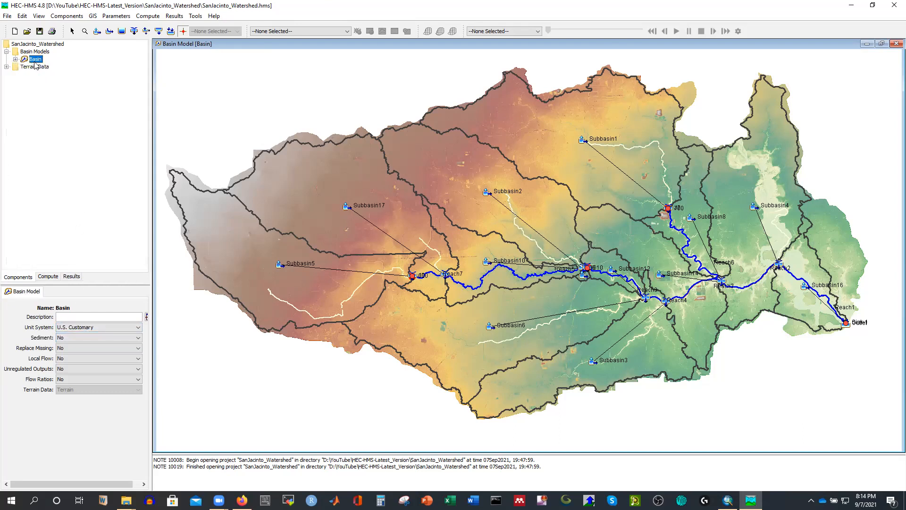
{"action": "double_click", "coordinate": [22, 61]}
{"action": "left_click", "coordinate": [50, 52]}
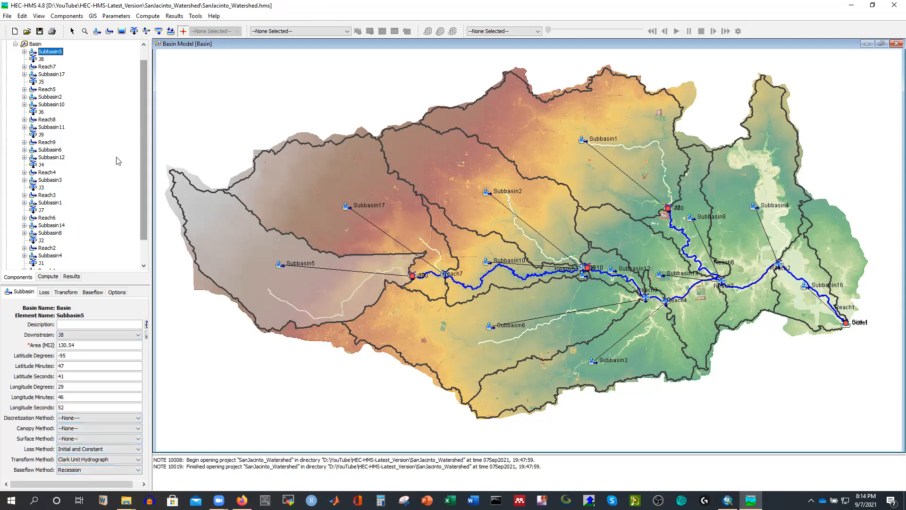
{"action": "scroll", "coordinate": [52, 99], "scroll_direction": "up", "scroll_amount": 1}
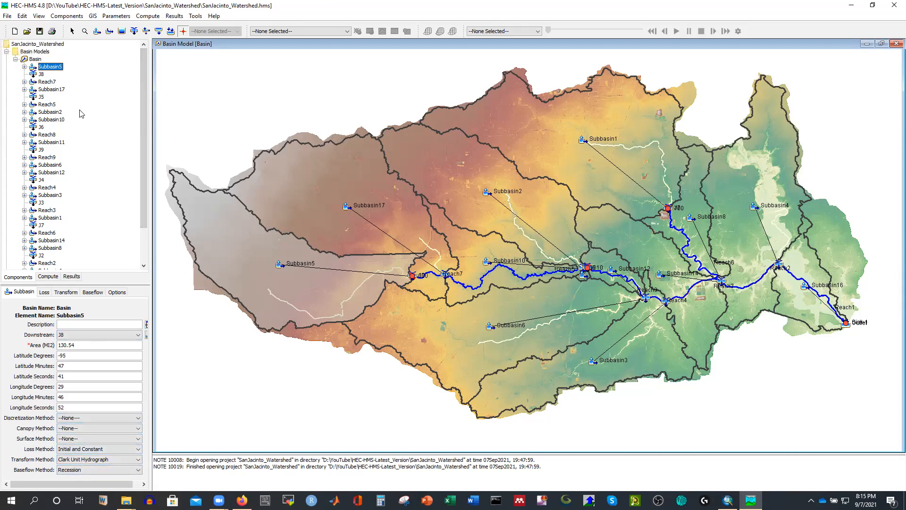
Change the canopy method to Simple Canopy for all subbasins in the Basin model
{"action": "left_click", "coordinate": [35, 60]}
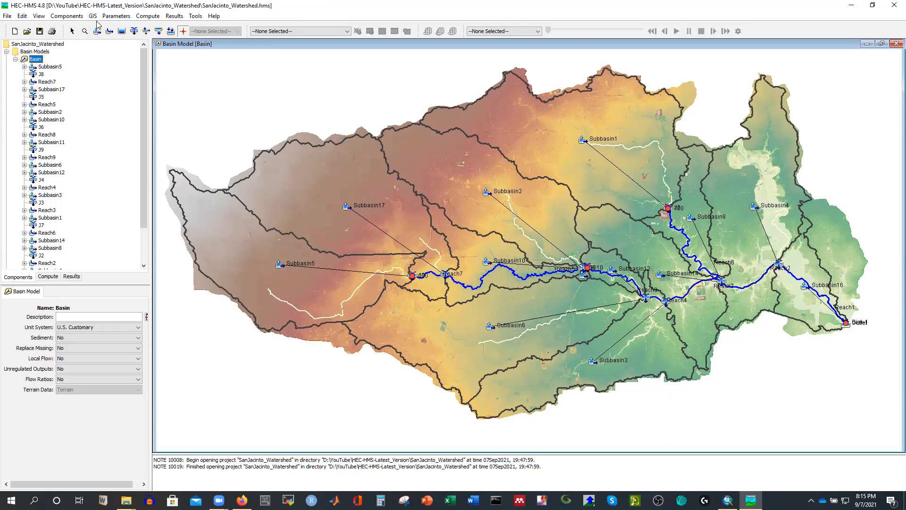
{"action": "left_click", "coordinate": [116, 16]}
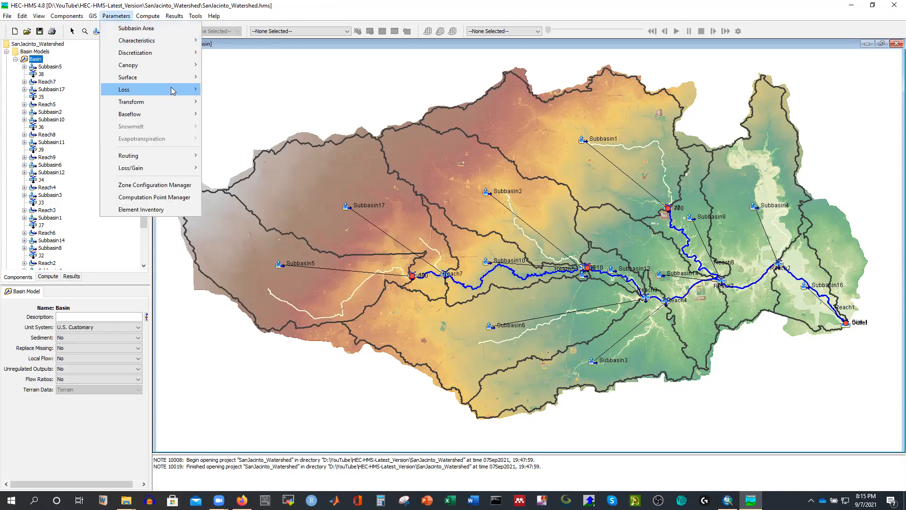
{"action": "mouse_move", "coordinate": [170, 65]}
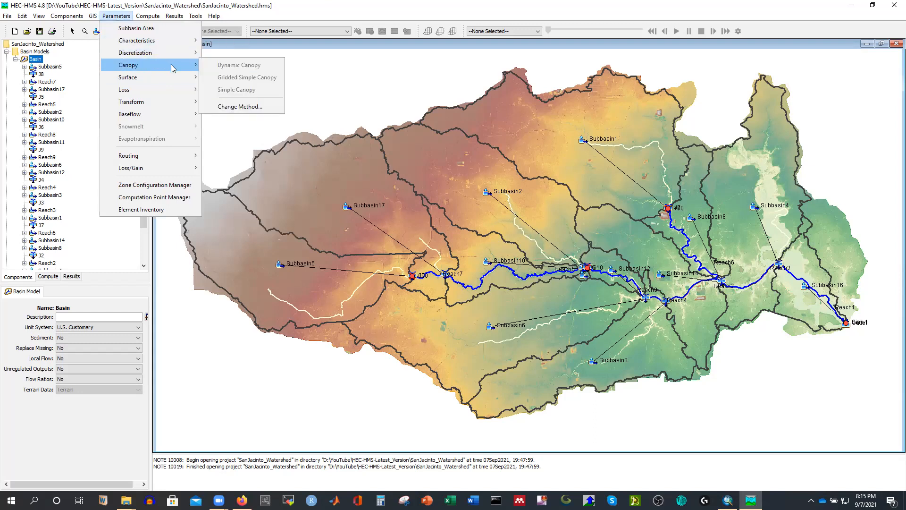
{"action": "left_click", "coordinate": [245, 108]}
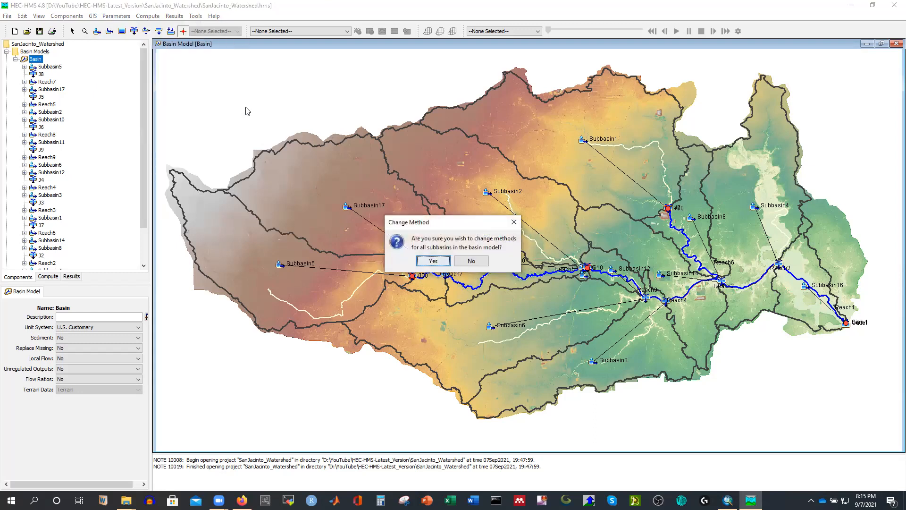
{"action": "left_click", "coordinate": [438, 260]}
{"action": "left_click", "coordinate": [460, 243]}
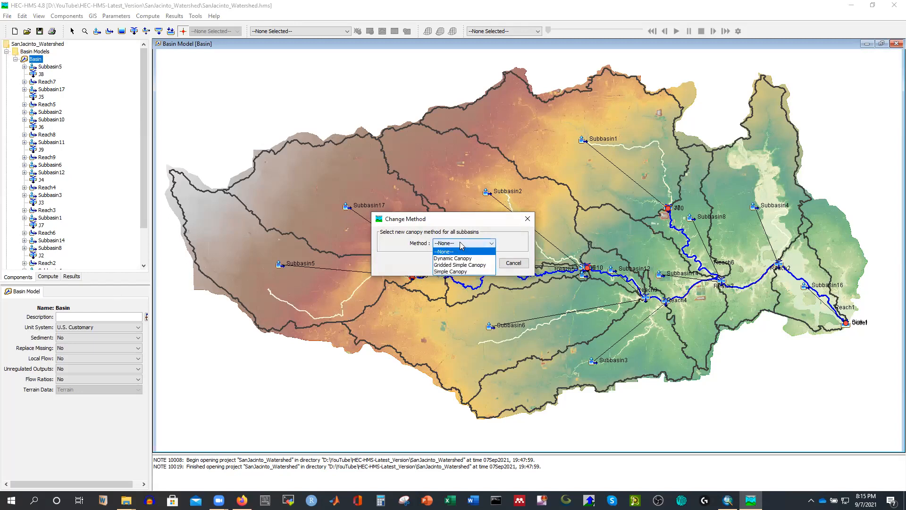
{"action": "left_click", "coordinate": [456, 272]}
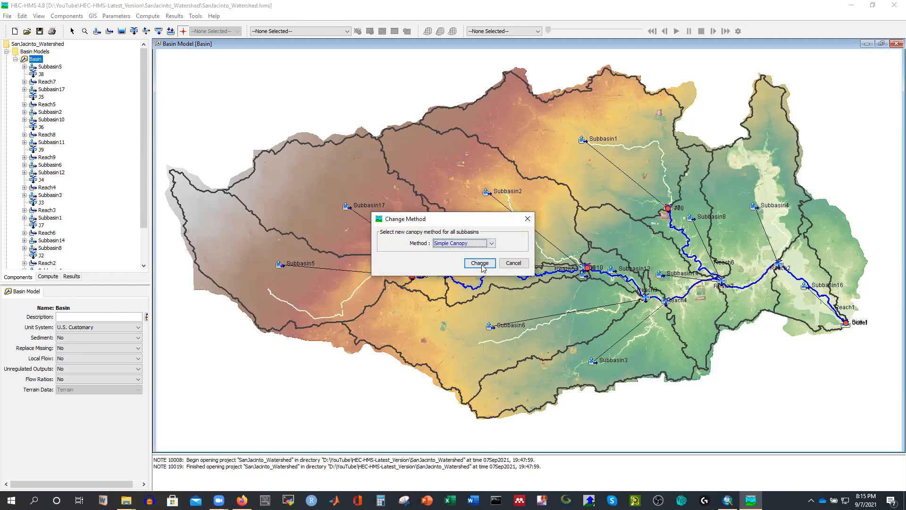
{"action": "left_click", "coordinate": [427, 262]}
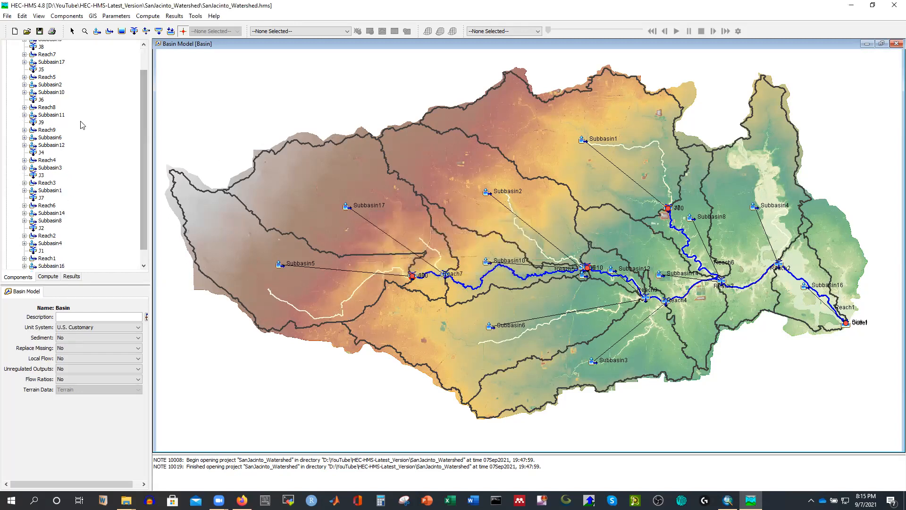
Check the canopy method assigned to Subbasin5 and Subbasin10
{"action": "scroll", "coordinate": [59, 169], "scroll_direction": "up", "scroll_amount": 2}
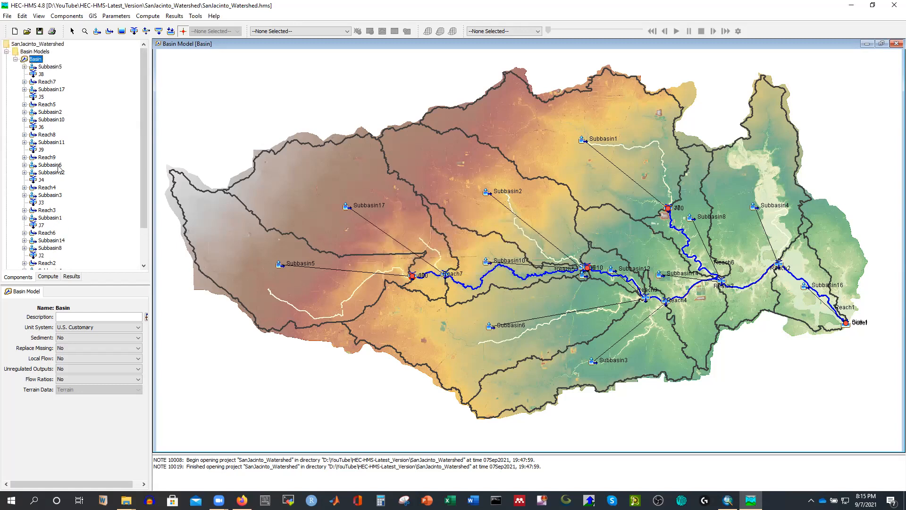
{"action": "left_click", "coordinate": [56, 69]}
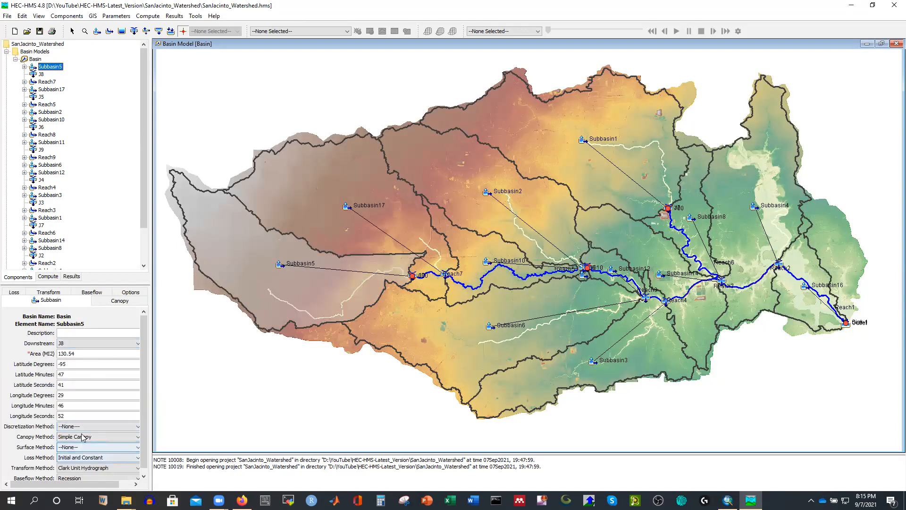
{"action": "left_click", "coordinate": [56, 121]}
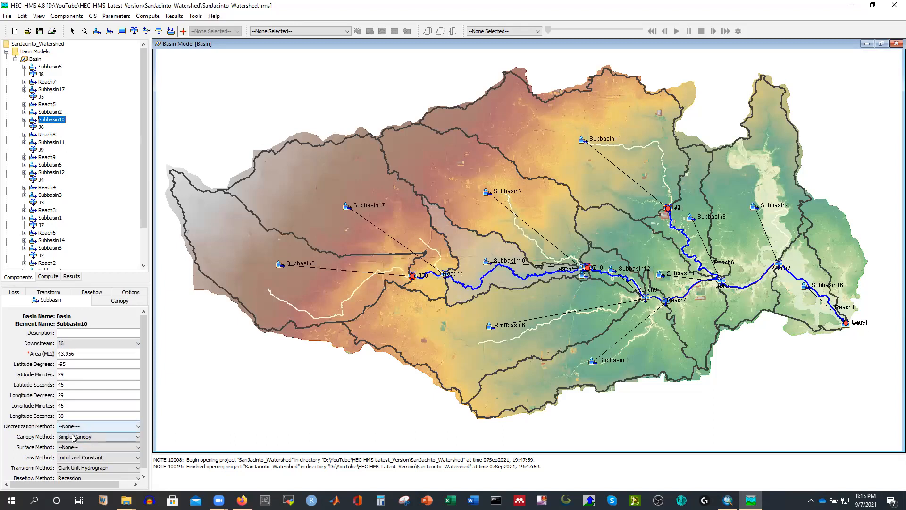
Start changing the loss method for all subbasins in the Basin model and bring up the available methods
{"action": "left_click", "coordinate": [35, 59]}
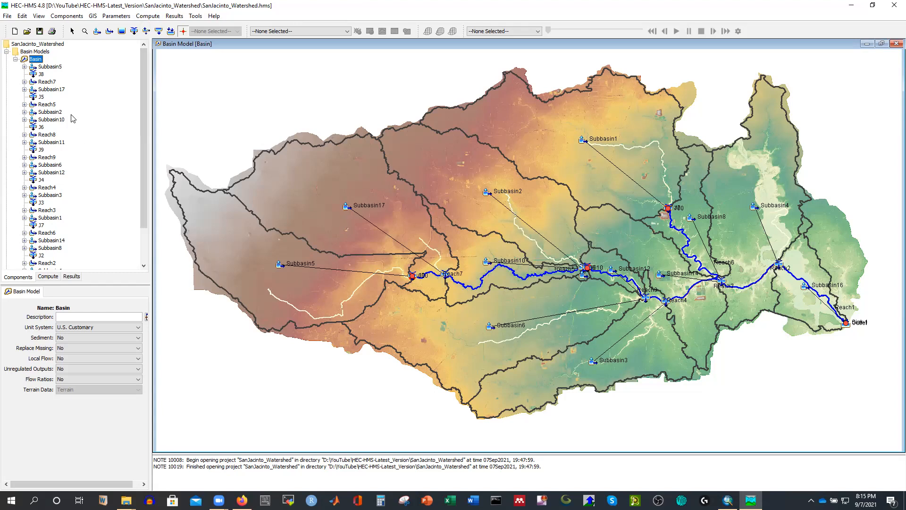
{"action": "left_click", "coordinate": [147, 17]}
{"action": "mouse_move", "coordinate": [116, 16]}
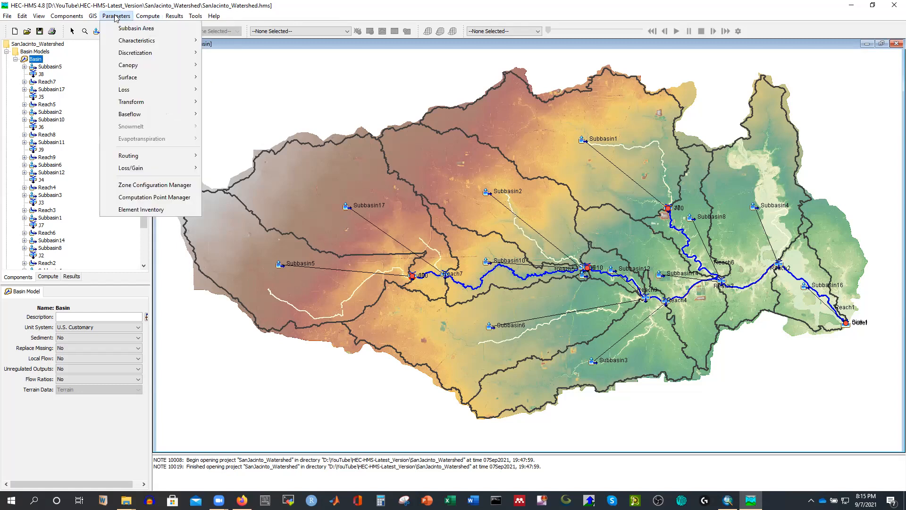
{"action": "mouse_move", "coordinate": [174, 83]}
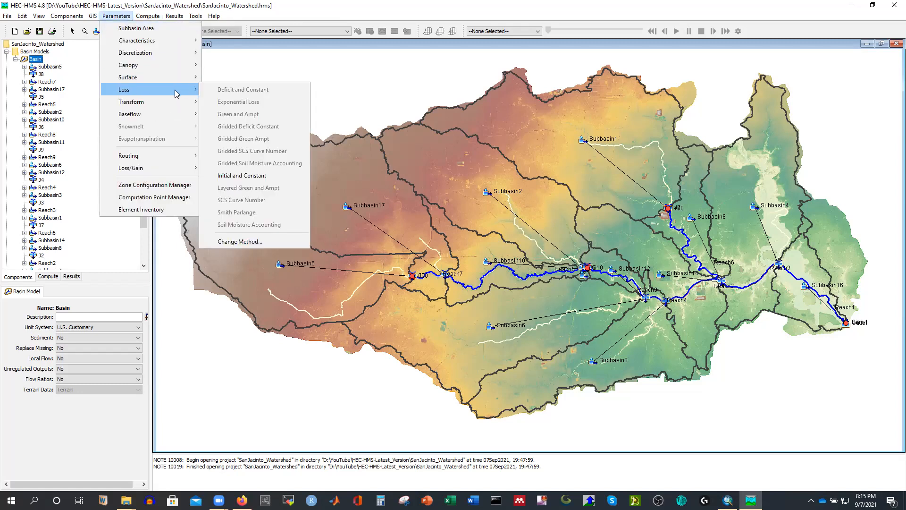
{"action": "left_click", "coordinate": [237, 242]}
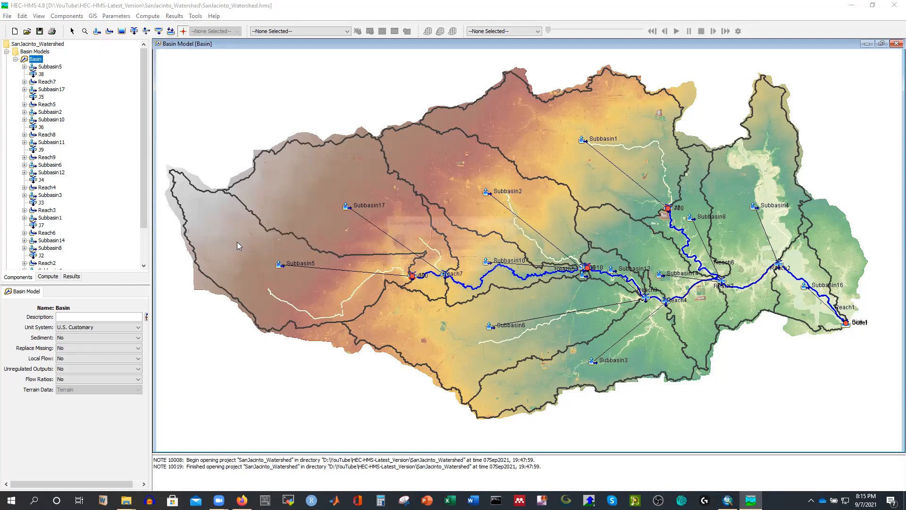
{"action": "left_click", "coordinate": [432, 261]}
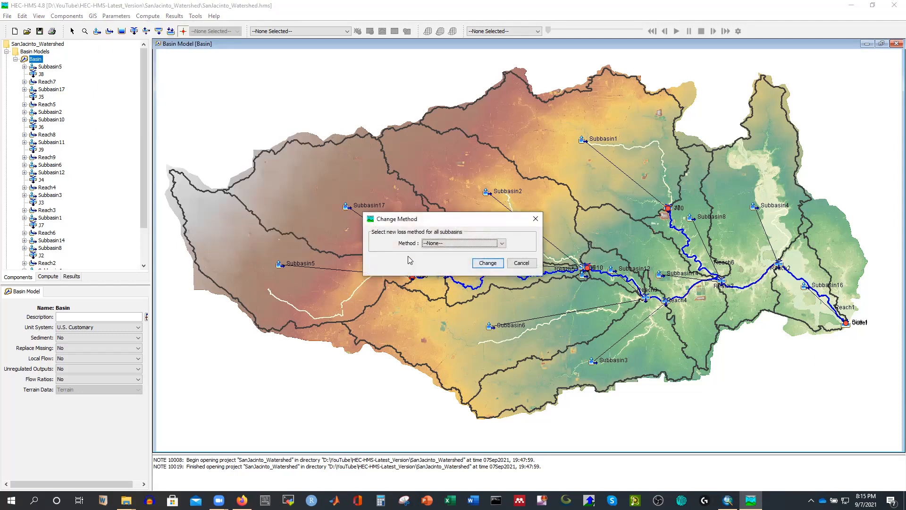
{"action": "left_click", "coordinate": [453, 245]}
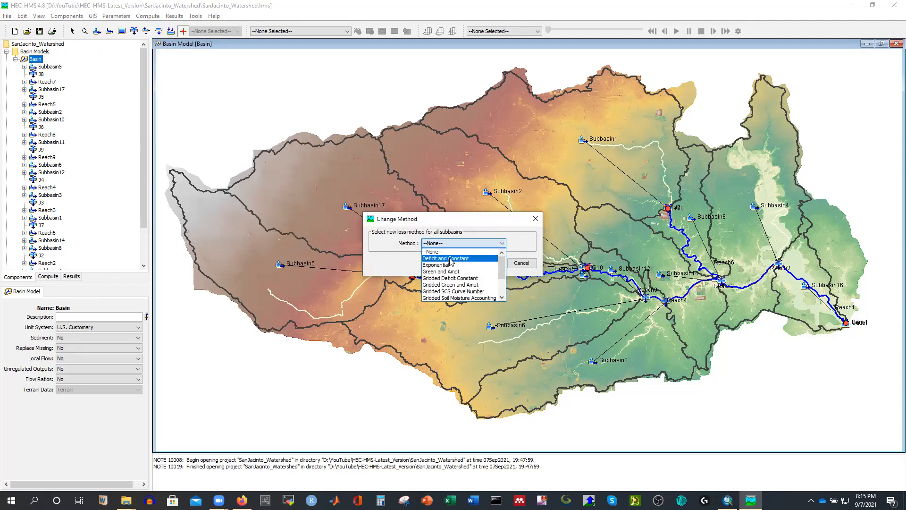
Change the loss method for all subbasins to Deficit and Constant
{"action": "left_click", "coordinate": [450, 258]}
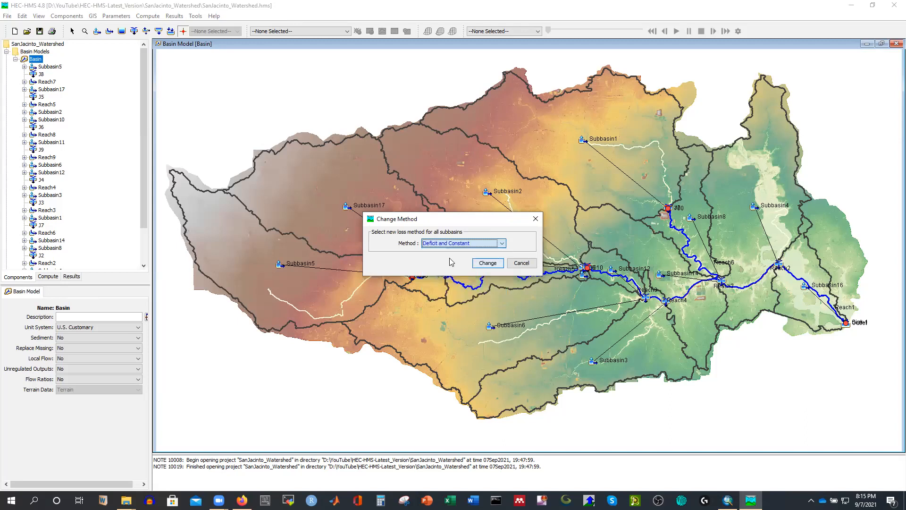
{"action": "left_click", "coordinate": [488, 263]}
{"action": "scroll", "coordinate": [106, 143], "scroll_direction": "up", "scroll_amount": 2}
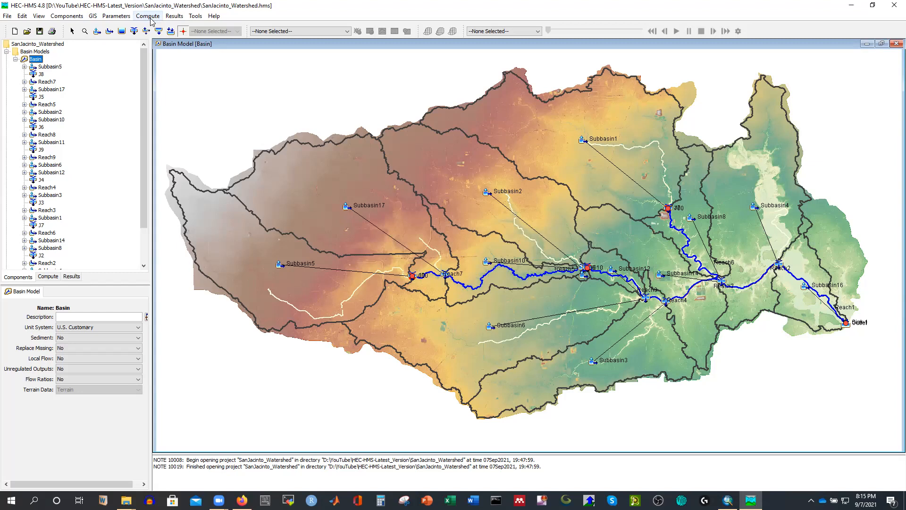
Change the transform method for all subbasins in the basin model to Clark Unit Hydrograph
{"action": "left_click", "coordinate": [116, 17]}
{"action": "mouse_move", "coordinate": [166, 106]}
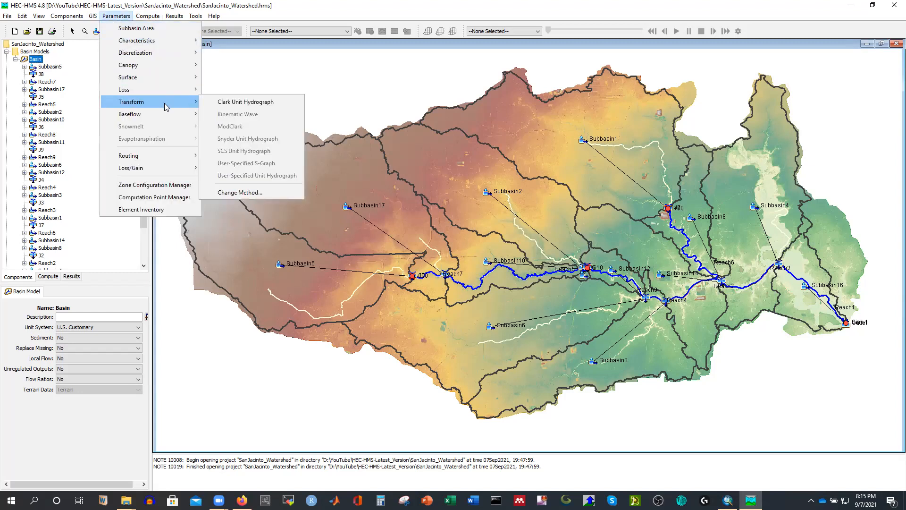
{"action": "left_click", "coordinate": [240, 192]}
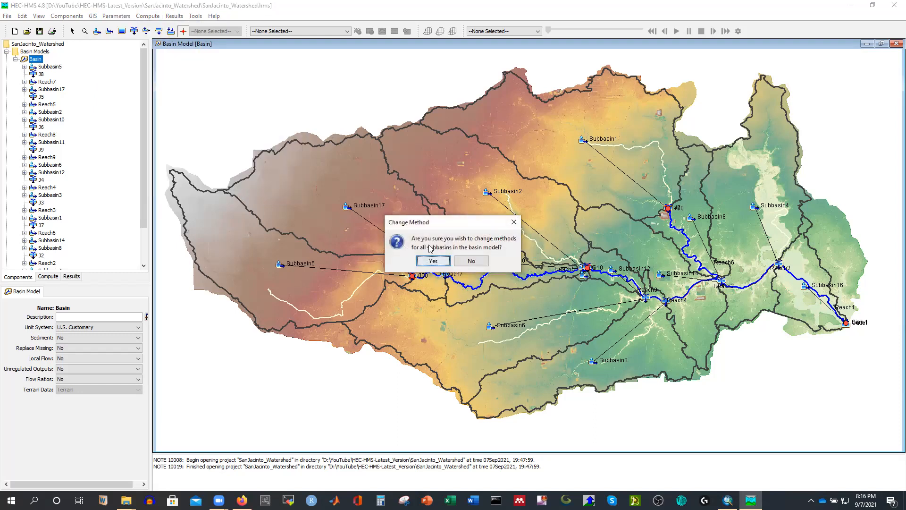
{"action": "left_click", "coordinate": [434, 261]}
{"action": "left_click", "coordinate": [437, 241]}
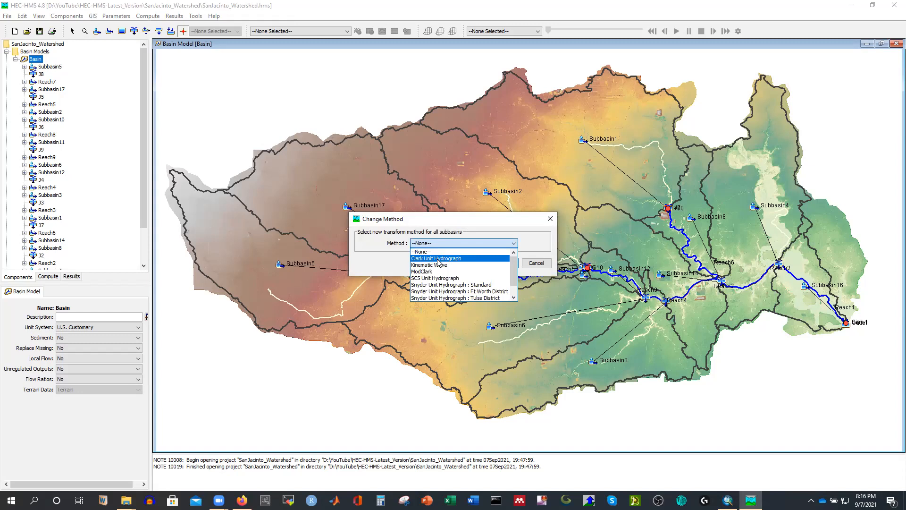
{"action": "left_click", "coordinate": [437, 259]}
{"action": "left_click", "coordinate": [500, 263]}
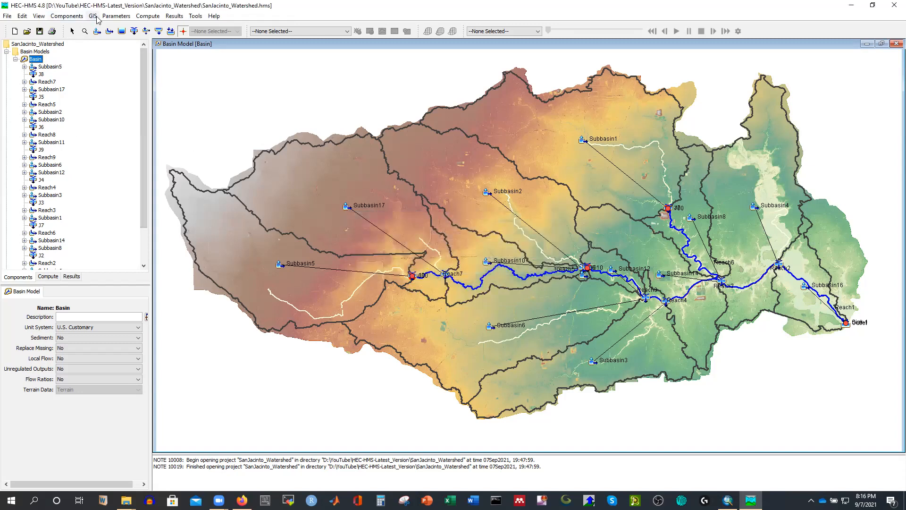
Change the baseflow method for all subbasins in the basin model to Linear Reservoir
{"action": "left_click", "coordinate": [116, 17]}
{"action": "mouse_move", "coordinate": [175, 118]}
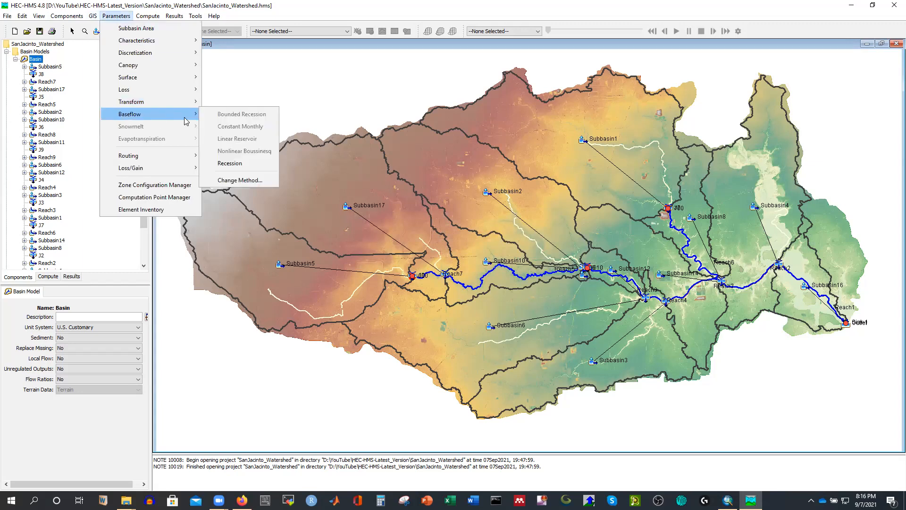
{"action": "left_click", "coordinate": [241, 180]}
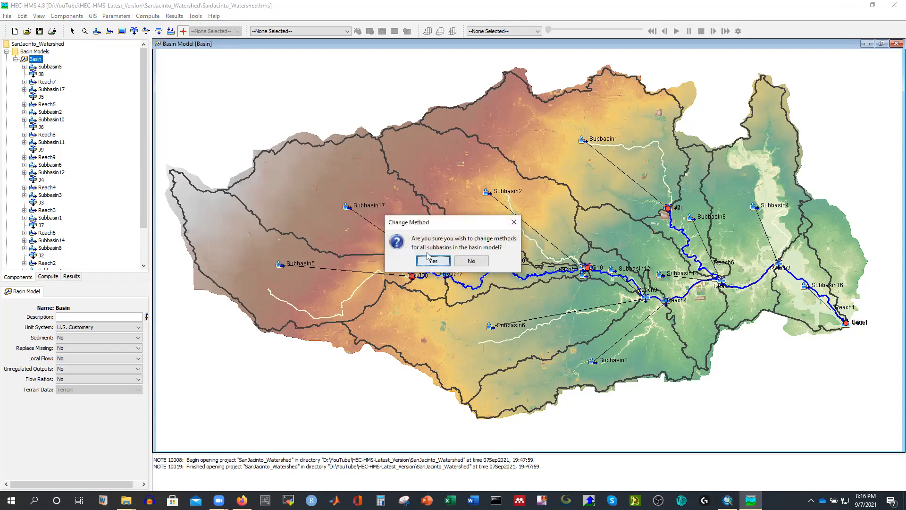
{"action": "left_click", "coordinate": [427, 259]}
{"action": "left_click", "coordinate": [457, 243]}
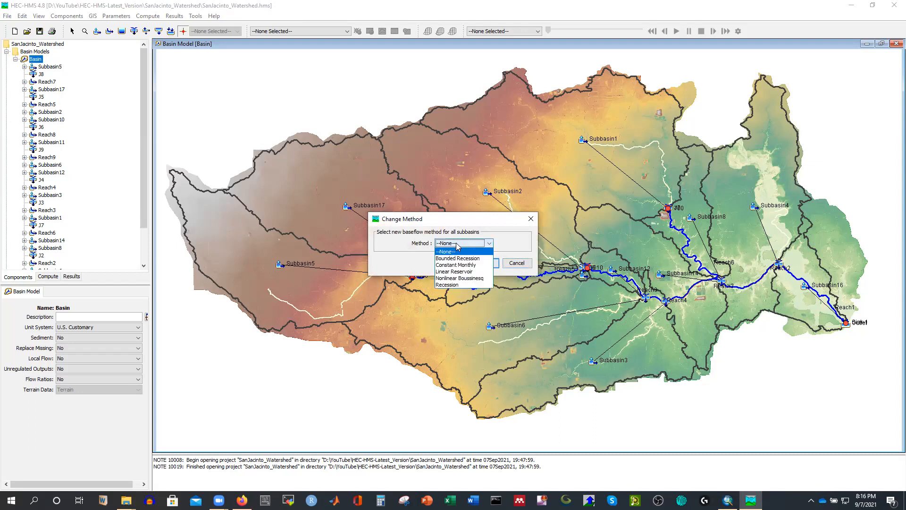
{"action": "left_click", "coordinate": [457, 271]}
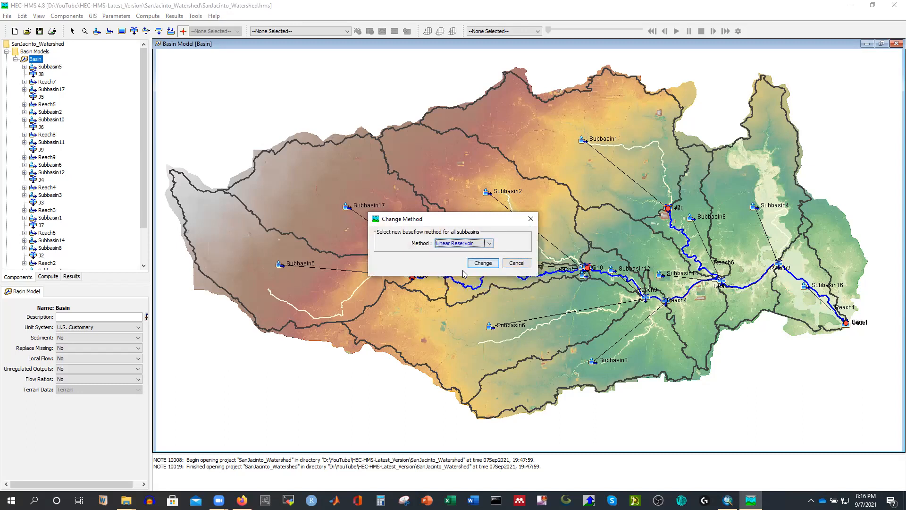
{"action": "left_click", "coordinate": [478, 266]}
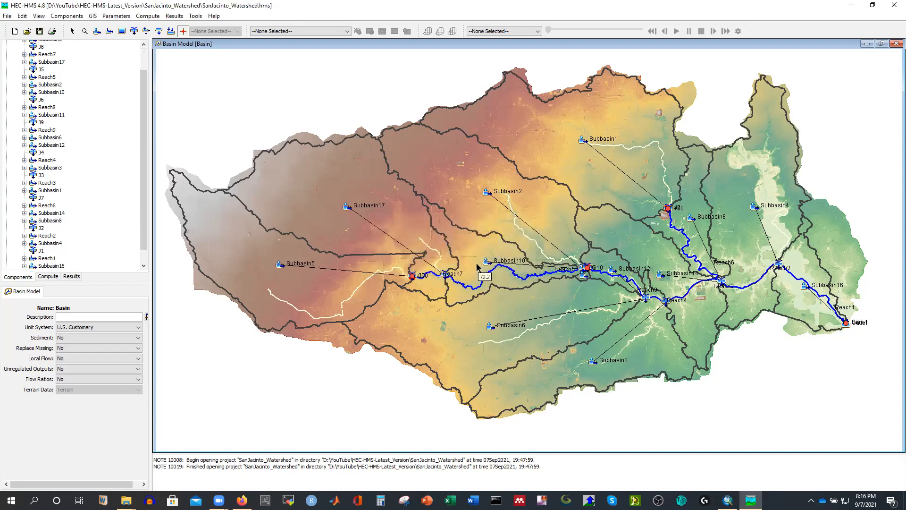
Change the routing method for all reaches in the basin model to Muskingum
{"action": "scroll", "coordinate": [81, 146], "scroll_direction": "down", "scroll_amount": 1}
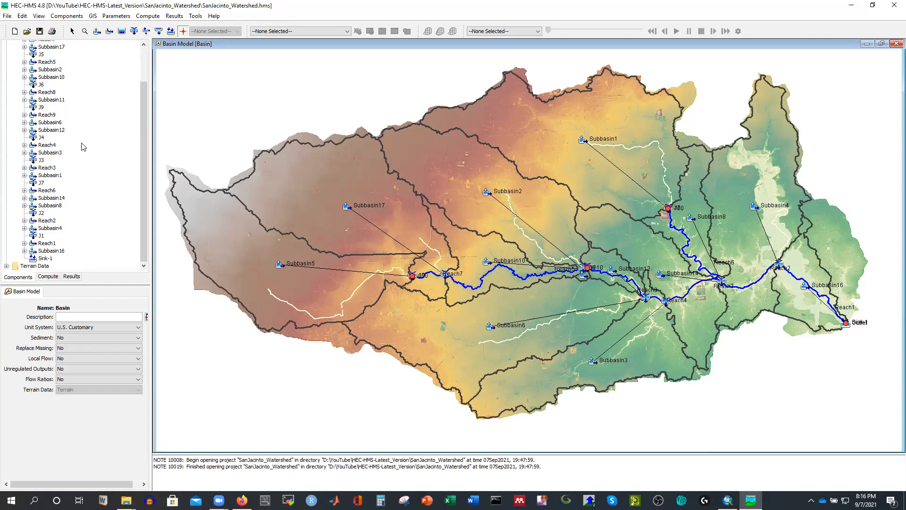
{"action": "scroll", "coordinate": [82, 146], "scroll_direction": "up", "scroll_amount": 3}
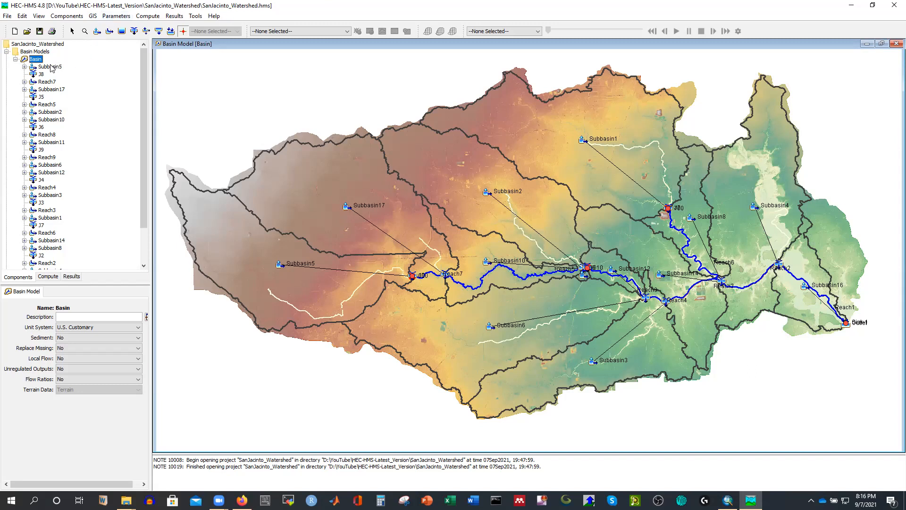
{"action": "left_click", "coordinate": [116, 16]}
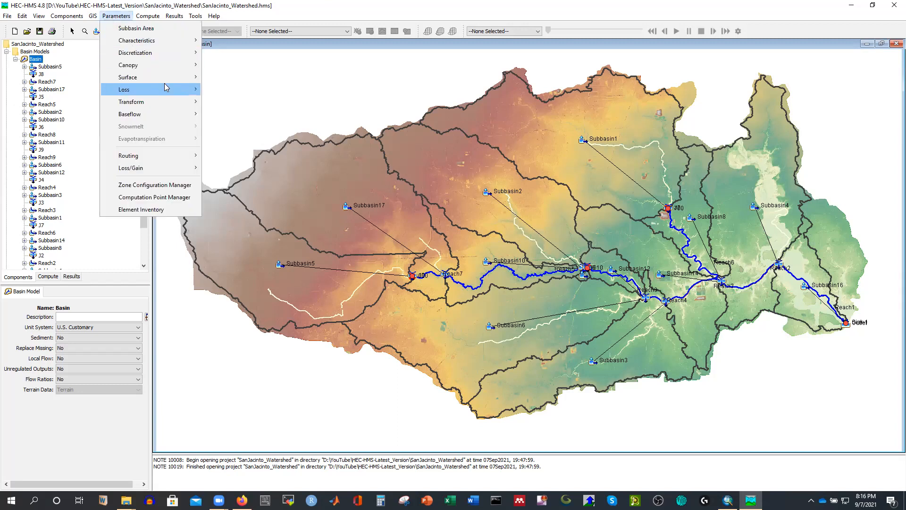
{"action": "mouse_move", "coordinate": [186, 155]}
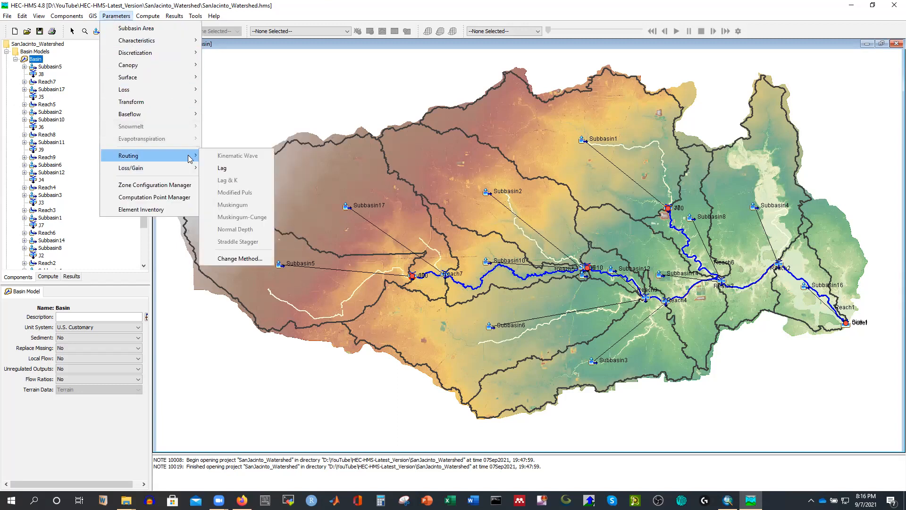
{"action": "left_click", "coordinate": [228, 260]}
{"action": "left_click", "coordinate": [433, 260]}
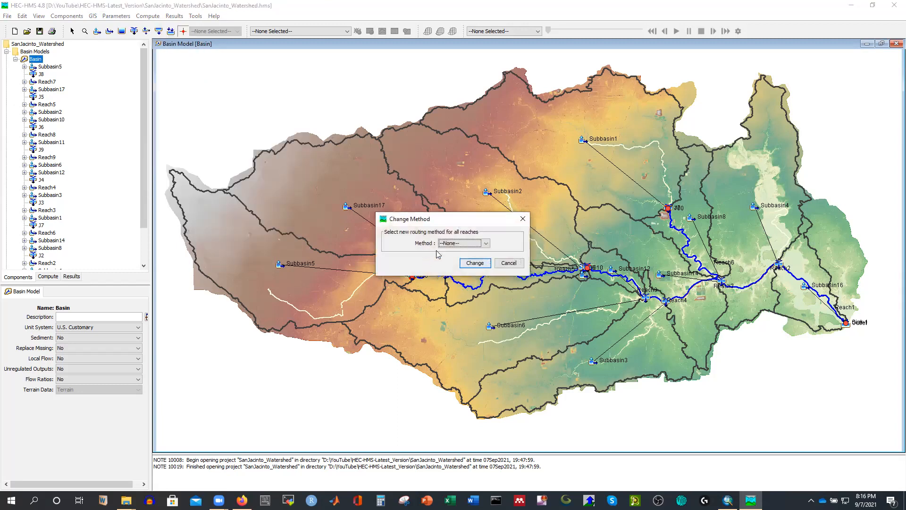
{"action": "left_click", "coordinate": [453, 244]}
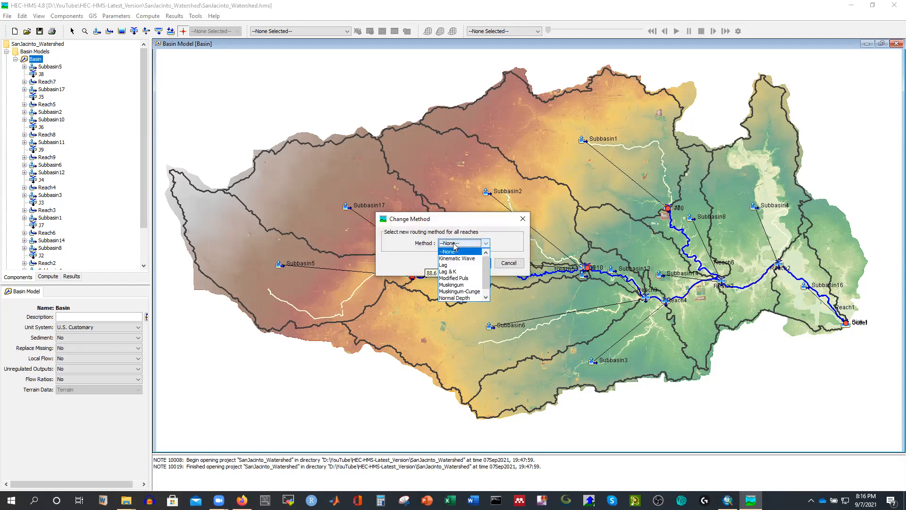
{"action": "left_click", "coordinate": [457, 286]}
{"action": "left_click", "coordinate": [481, 264]}
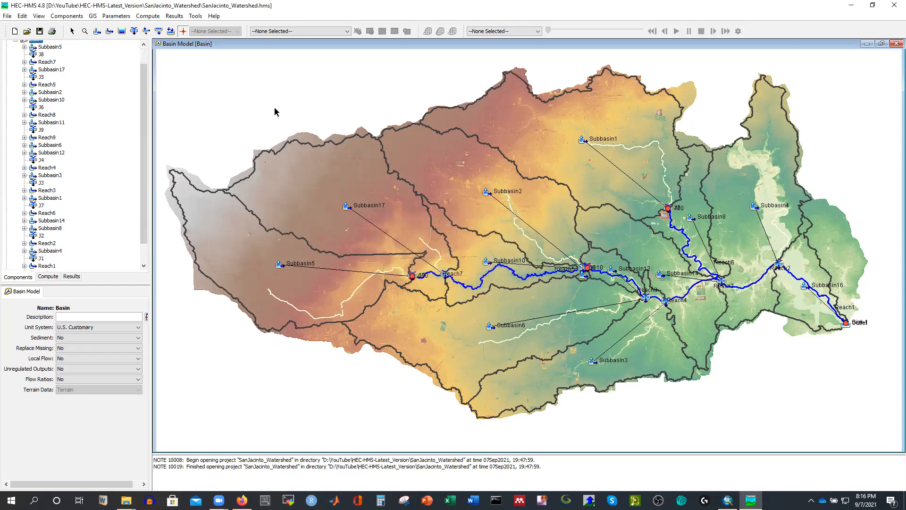
{"action": "left_click", "coordinate": [112, 18]}
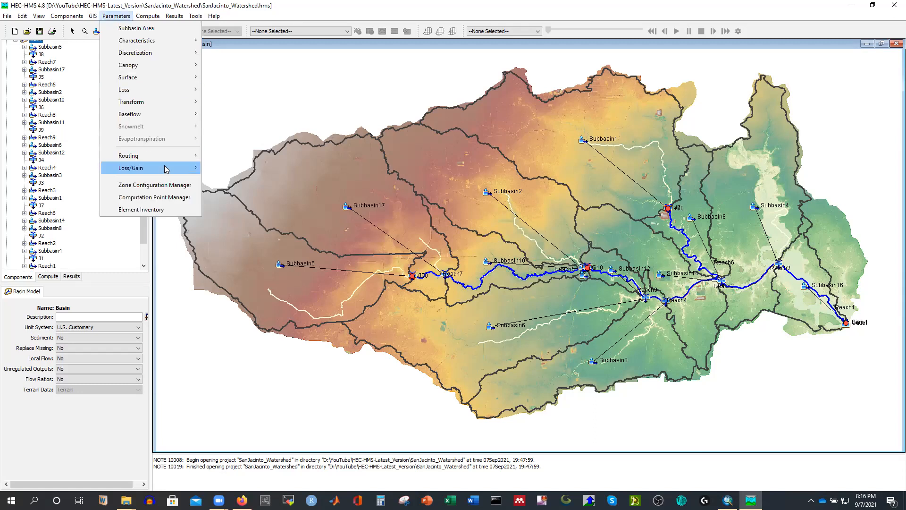
{"action": "mouse_move", "coordinate": [166, 169]}
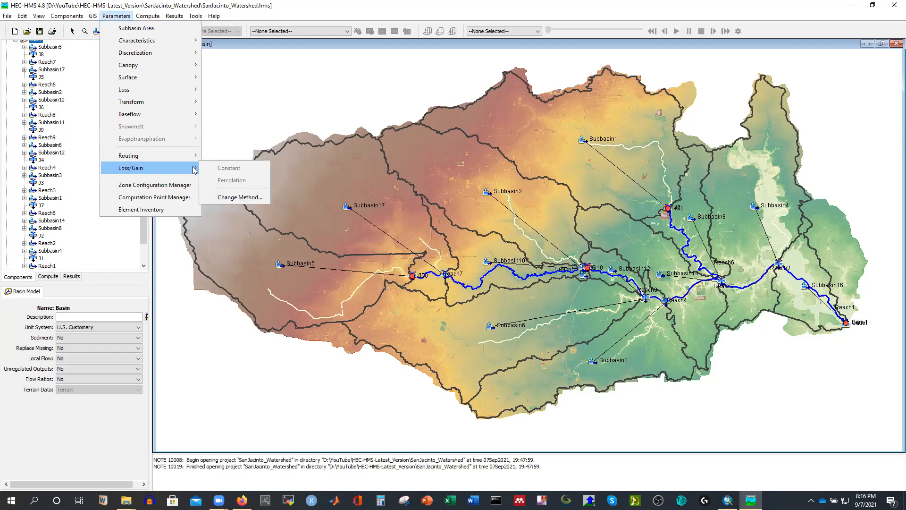
{"action": "left_click", "coordinate": [300, 19]}
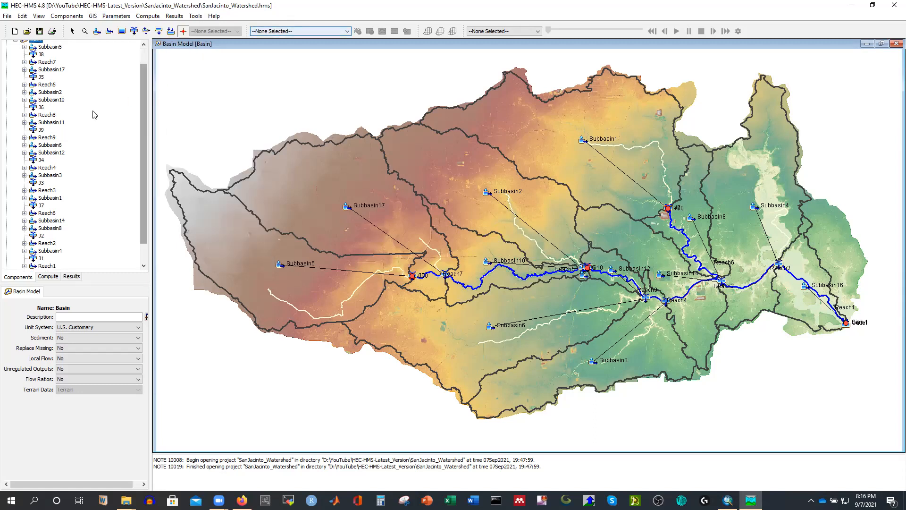
Review the methods assigned to Reach8 and Subbasin12 in their element properties
{"action": "left_click", "coordinate": [47, 115]}
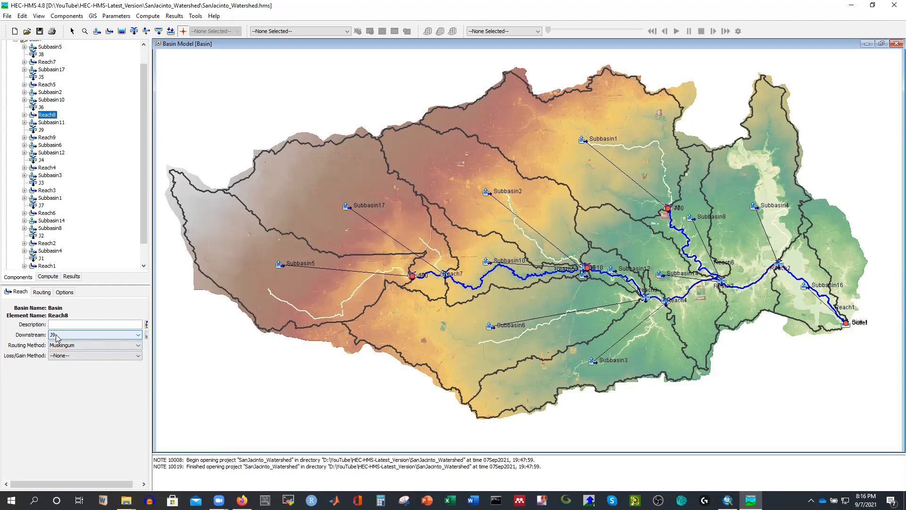
{"action": "left_click", "coordinate": [54, 153]}
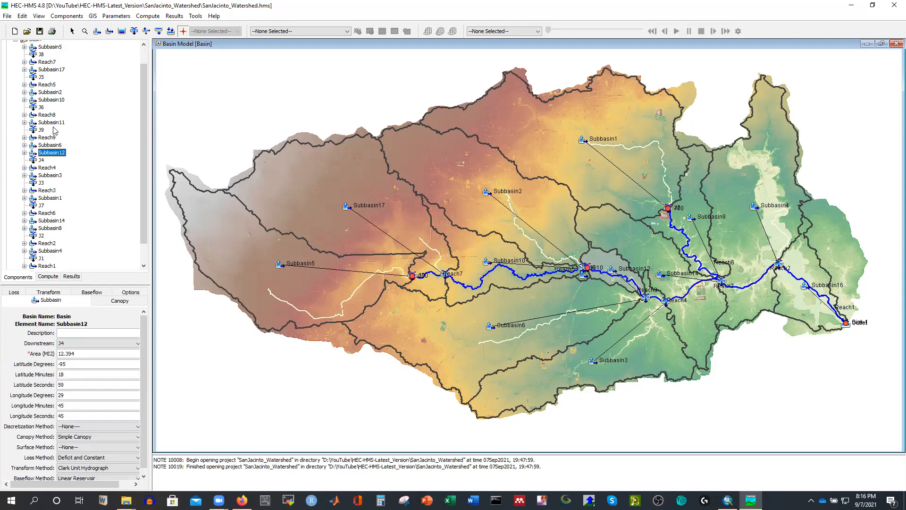
{"action": "scroll", "coordinate": [60, 129], "scroll_direction": "up", "scroll_amount": 1}
{"action": "scroll", "coordinate": [60, 159], "scroll_direction": "down", "scroll_amount": 2}
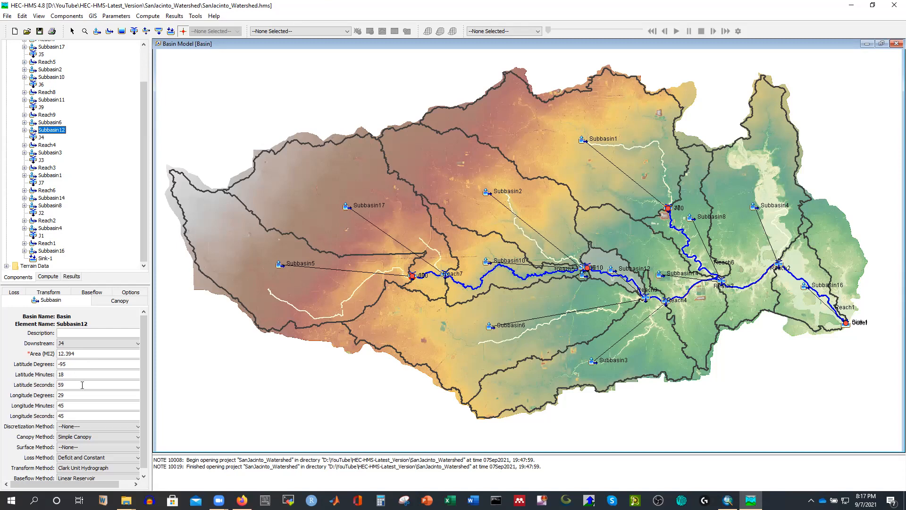
{"action": "scroll", "coordinate": [52, 184], "scroll_direction": "up", "scroll_amount": 3}
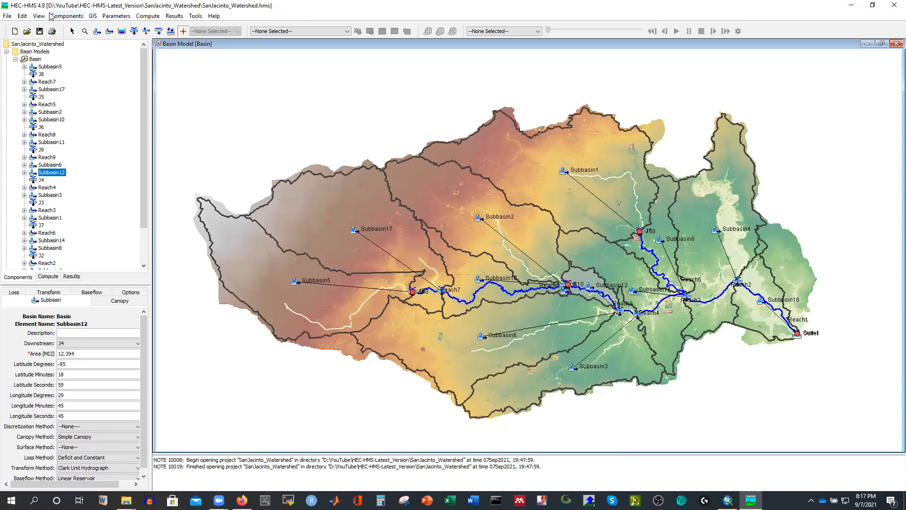
Open the Simple Canopy parameter table for the Basin model and enlarge it to show all subbasins and columns
{"action": "left_click", "coordinate": [16, 60]}
{"action": "left_click", "coordinate": [15, 59]}
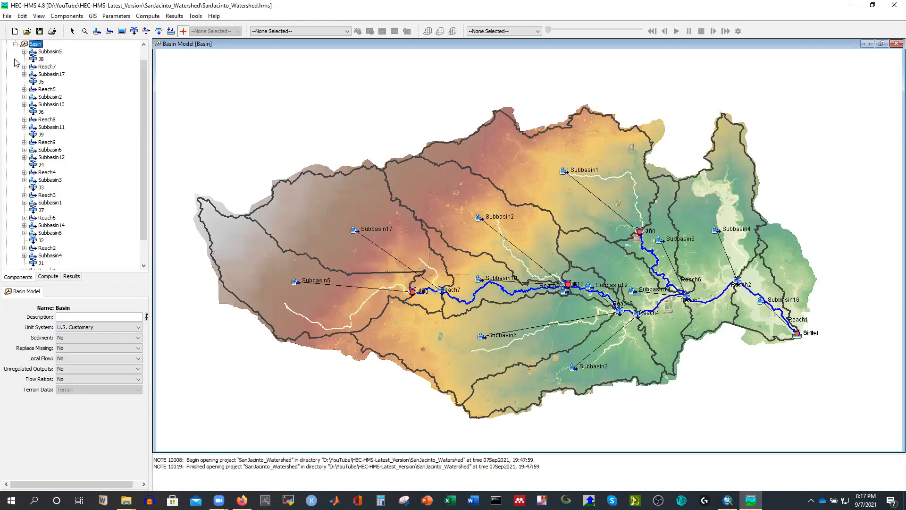
{"action": "left_click", "coordinate": [114, 17]}
{"action": "mouse_move", "coordinate": [151, 75]}
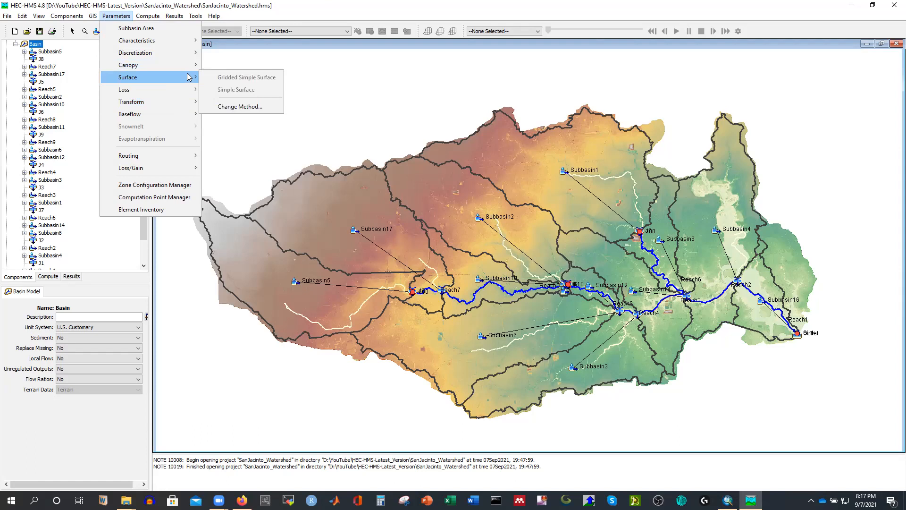
{"action": "mouse_move", "coordinate": [188, 66]}
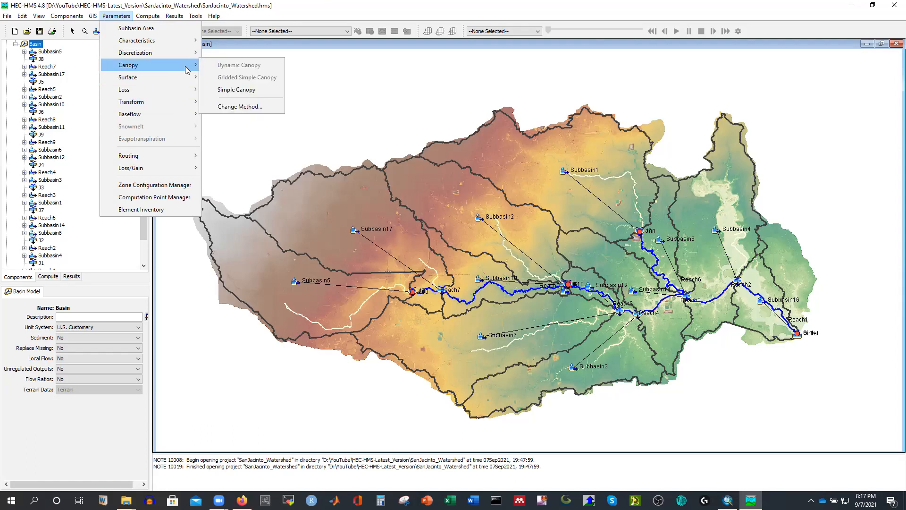
{"action": "left_click", "coordinate": [236, 91]}
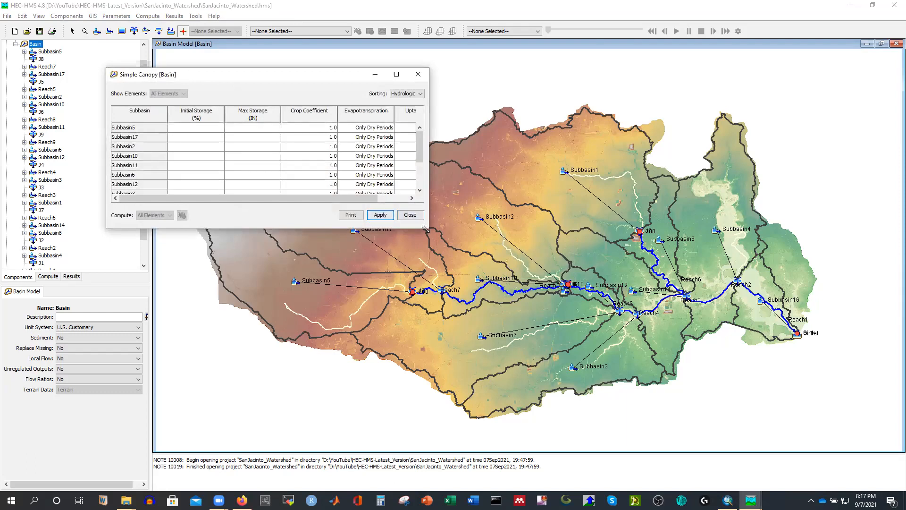
{"action": "left_click_drag", "start_coordinate": [424, 228], "coordinate": [612, 330]}
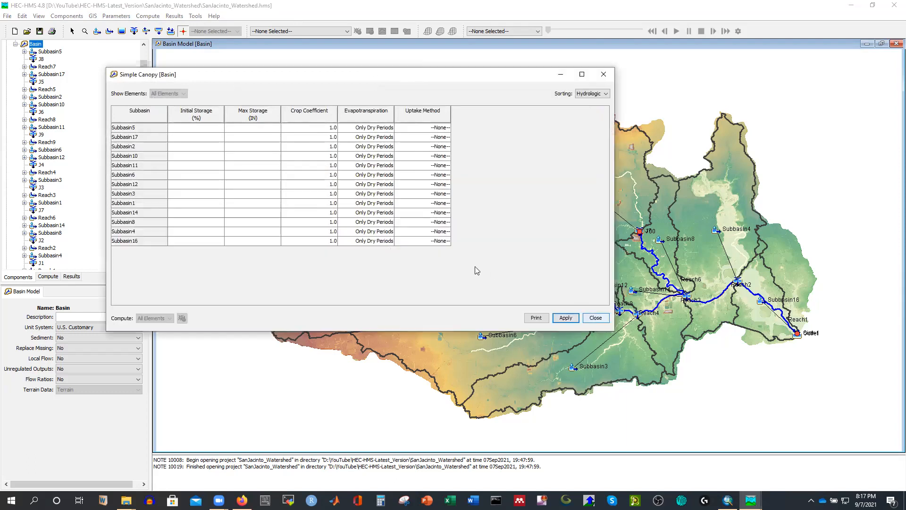
Set the canopy initial storage to 0 % for Subbasin5 and fill all other subbasins by repeating the first value
{"action": "left_click", "coordinate": [212, 130]}
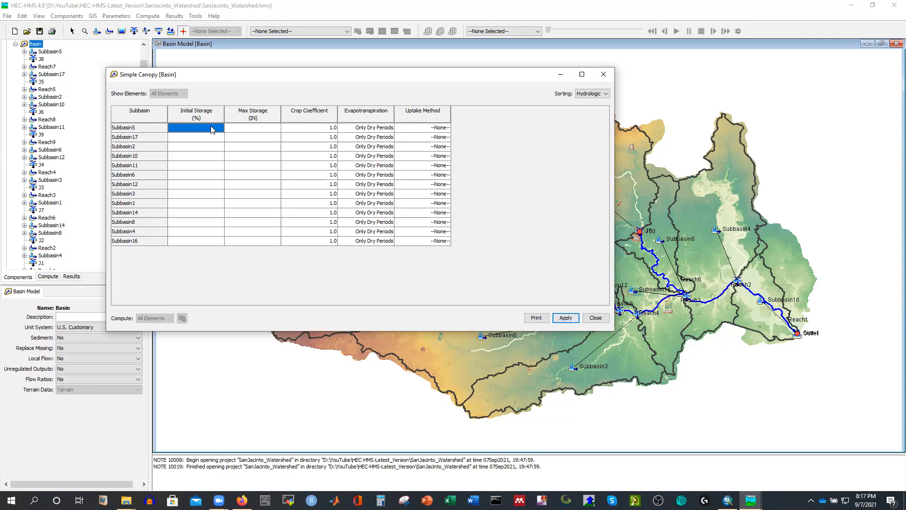
{"action": "type", "text": "0"}
{"action": "left_click", "coordinate": [208, 138]}
{"action": "left_click", "coordinate": [206, 126]}
{"action": "left_click", "coordinate": [210, 242], "text": "shift"}
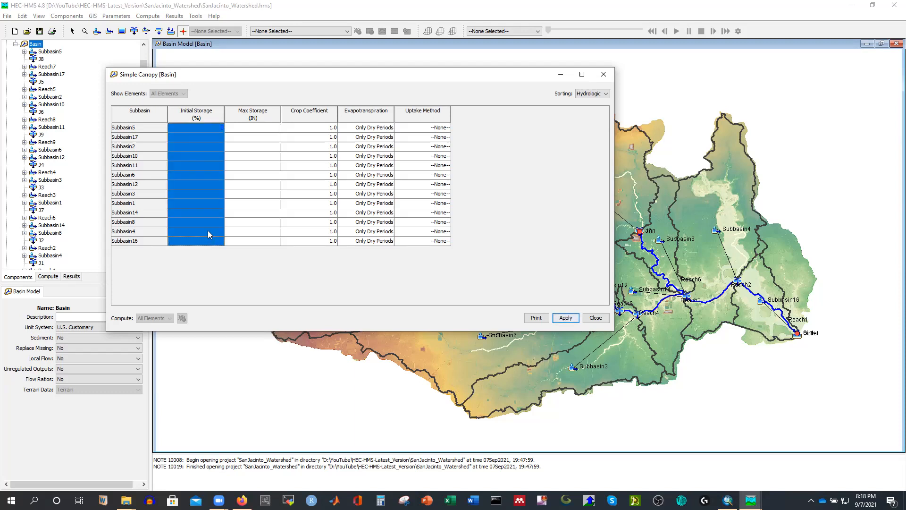
{"action": "right_click", "coordinate": [199, 148]}
{"action": "left_click", "coordinate": [224, 251]}
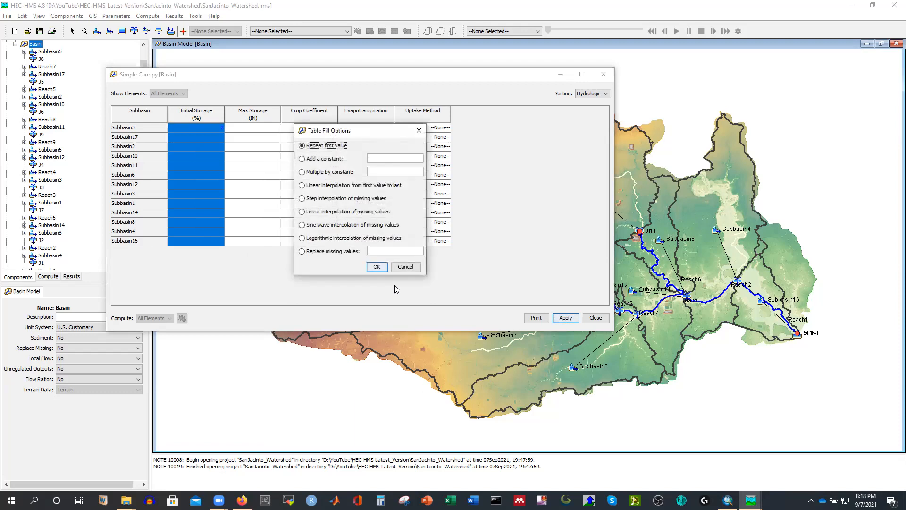
{"action": "left_click", "coordinate": [377, 267]}
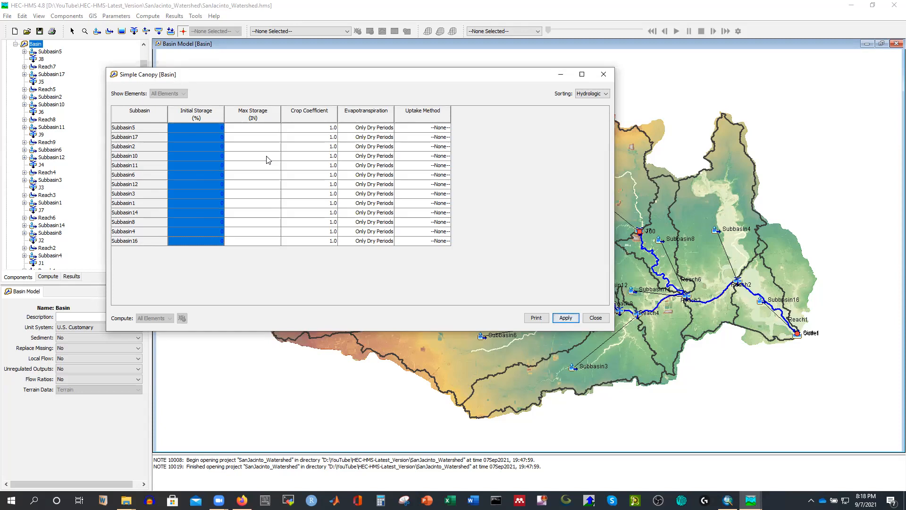
Set the canopy max storage to 0.01 in for Subbasin5 and fill all other subbasins by repeating the first value
{"action": "left_click", "coordinate": [252, 129]}
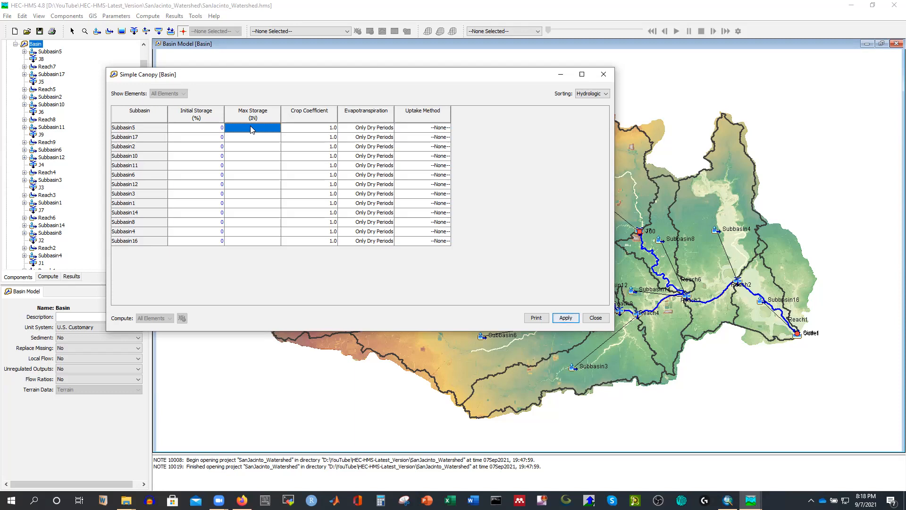
{"action": "type", "text": "0.01"}
{"action": "left_click", "coordinate": [262, 157]}
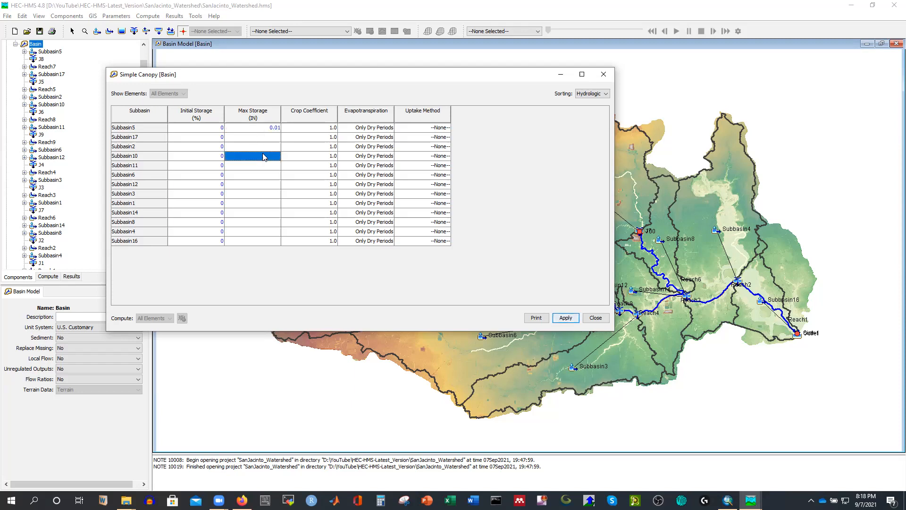
{"action": "left_click", "coordinate": [259, 128]}
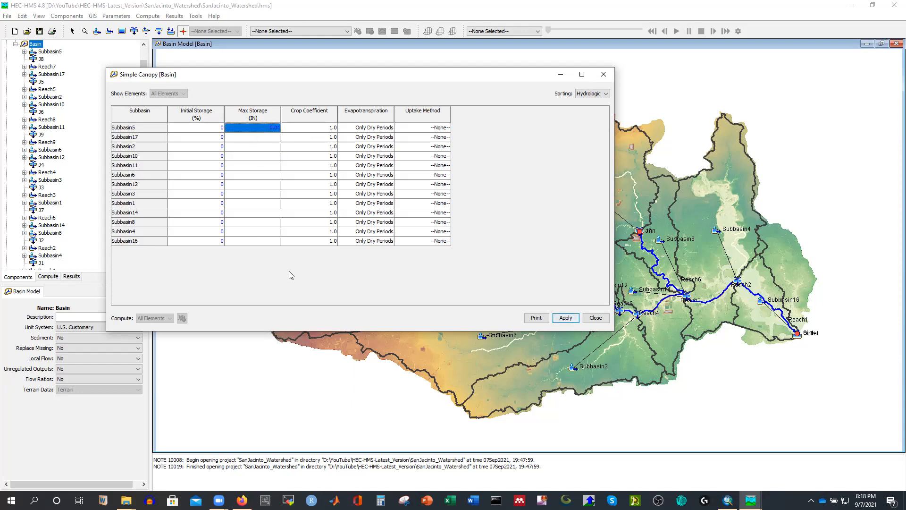
{"action": "left_click", "coordinate": [259, 242], "text": "shift"}
{"action": "right_click", "coordinate": [258, 166]}
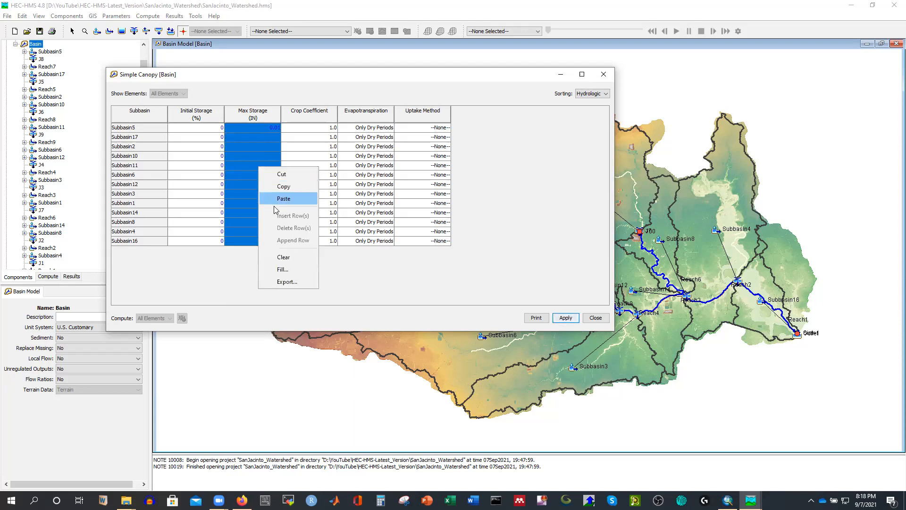
{"action": "left_click", "coordinate": [286, 269]}
{"action": "left_click", "coordinate": [373, 265]}
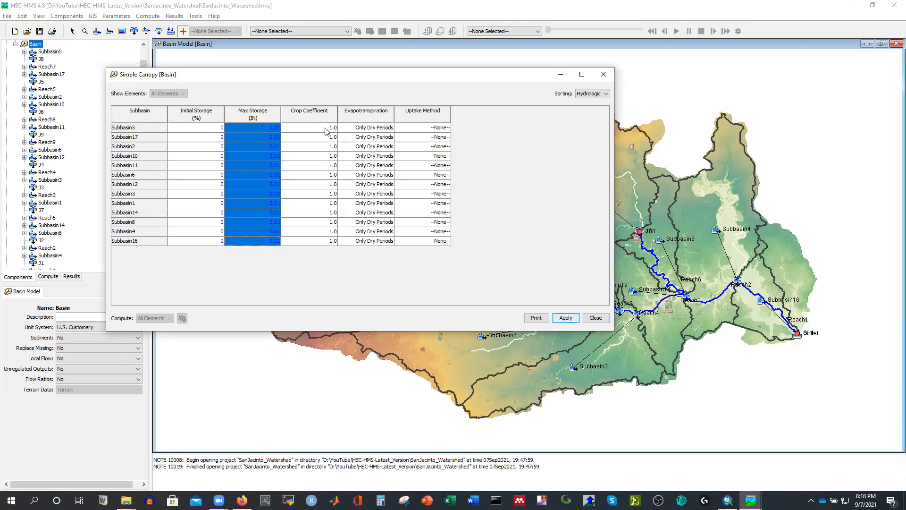
Set the canopy uptake method to Simple for every subbasin from Subbasin5 to Subbasin16, apply the changes and close the table
{"action": "left_click", "coordinate": [447, 128]}
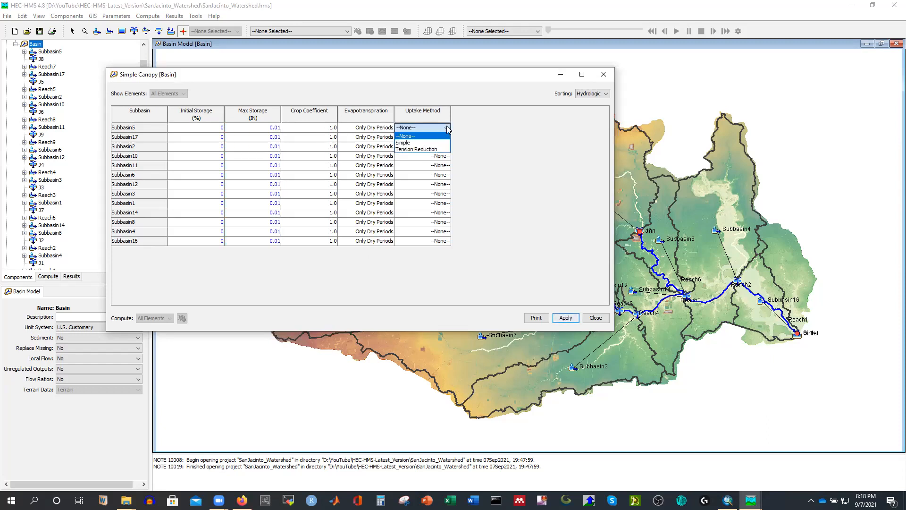
{"action": "left_click", "coordinate": [405, 142]}
{"action": "left_click", "coordinate": [446, 137]}
{"action": "left_click", "coordinate": [411, 152]}
{"action": "left_click", "coordinate": [434, 146]}
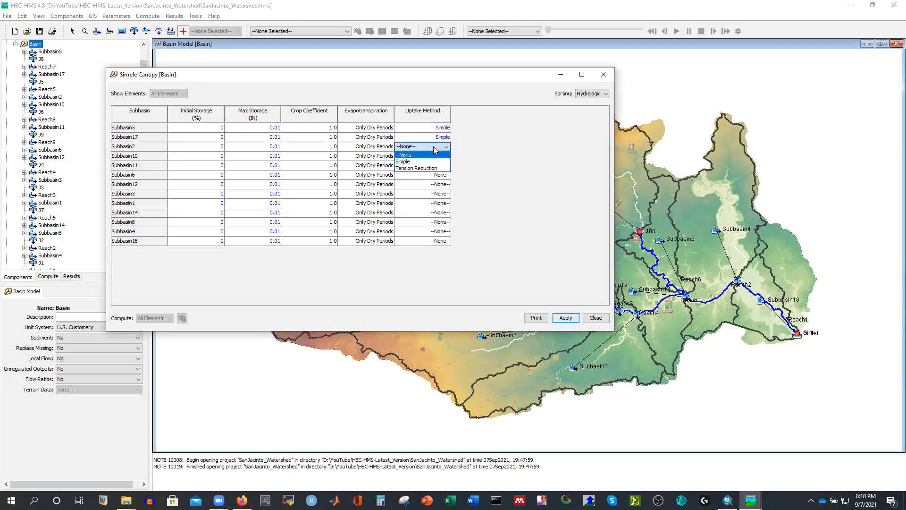
{"action": "left_click", "coordinate": [428, 162]}
{"action": "left_click", "coordinate": [438, 156]}
{"action": "left_click", "coordinate": [427, 171]}
{"action": "left_click", "coordinate": [437, 168]}
{"action": "left_click", "coordinate": [436, 181]}
{"action": "left_click", "coordinate": [442, 177]}
{"action": "left_click", "coordinate": [434, 190]}
{"action": "left_click", "coordinate": [436, 185]}
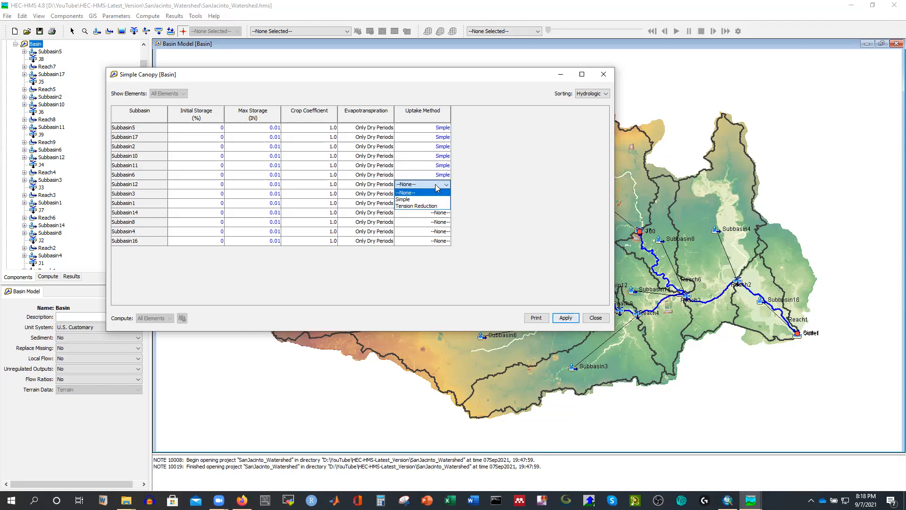
{"action": "left_click", "coordinate": [431, 200]}
{"action": "left_click", "coordinate": [434, 194]}
{"action": "left_click", "coordinate": [434, 208]}
{"action": "left_click", "coordinate": [435, 204]}
{"action": "left_click", "coordinate": [433, 219]}
{"action": "left_click", "coordinate": [434, 213]}
{"action": "left_click", "coordinate": [438, 228]}
{"action": "left_click", "coordinate": [440, 223]}
{"action": "left_click", "coordinate": [439, 236]}
{"action": "left_click", "coordinate": [439, 231]}
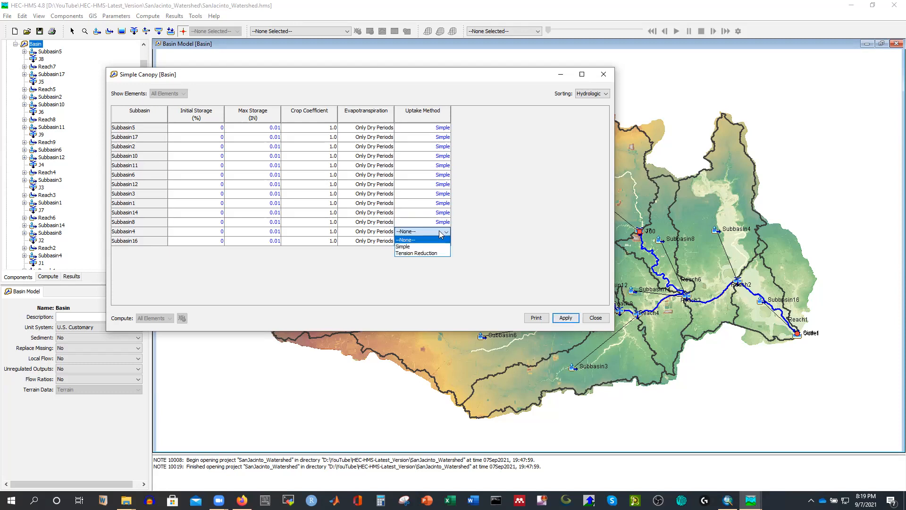
{"action": "left_click", "coordinate": [438, 246]}
{"action": "left_click", "coordinate": [439, 241]}
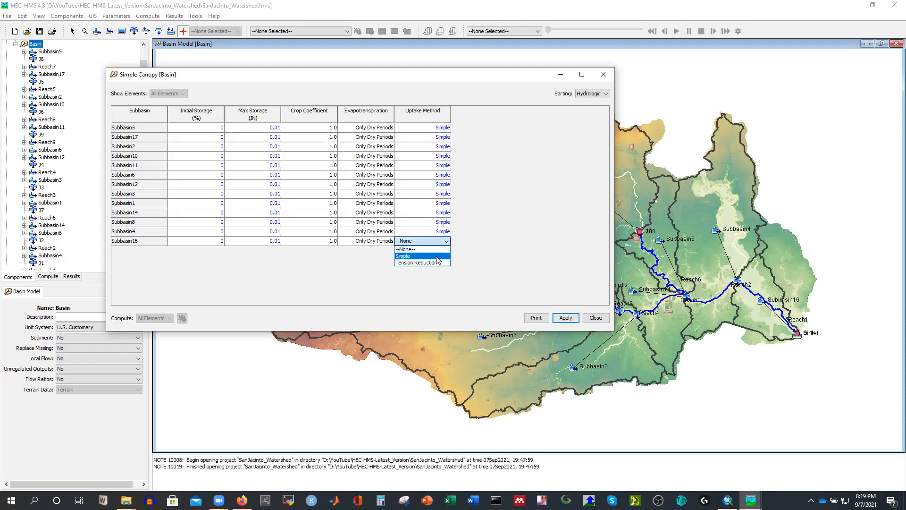
{"action": "left_click", "coordinate": [437, 256]}
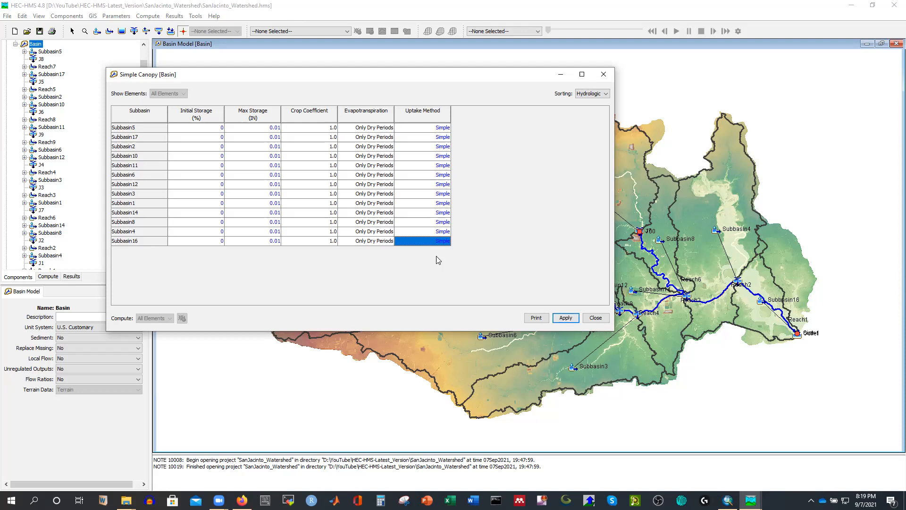
{"action": "left_click", "coordinate": [566, 319]}
{"action": "left_click", "coordinate": [566, 320]}
{"action": "left_click", "coordinate": [596, 318]}
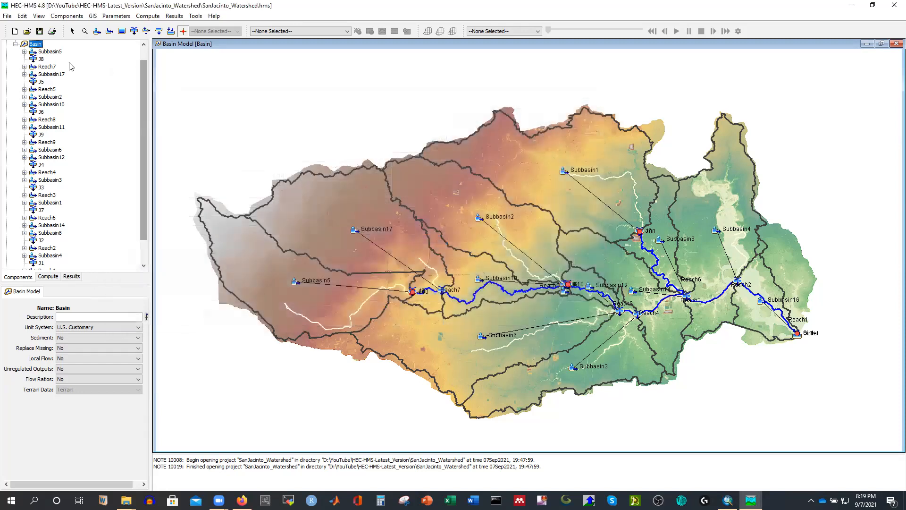
Check the canopy parameters of Subbasin5 and Subbasin17 in their element properties
{"action": "scroll", "coordinate": [65, 115], "scroll_direction": "up", "scroll_amount": 1}
{"action": "left_click", "coordinate": [54, 68]}
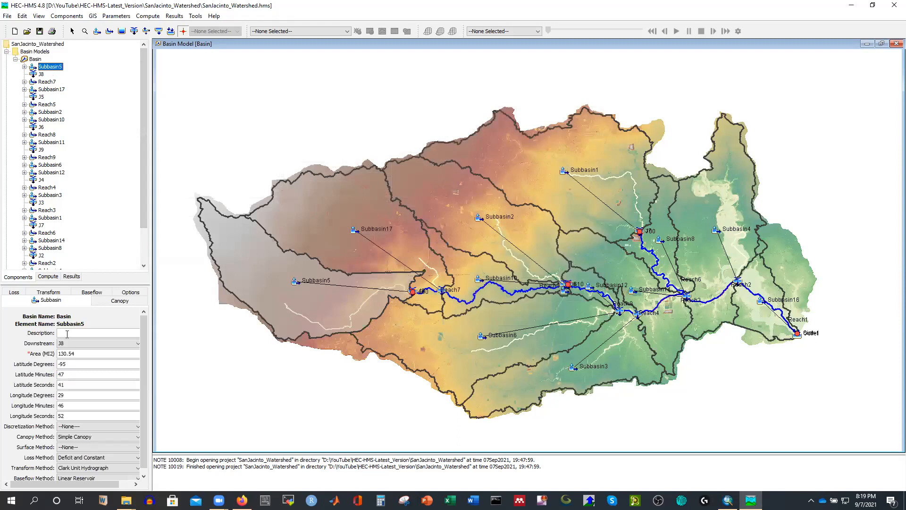
{"action": "left_click", "coordinate": [115, 304]}
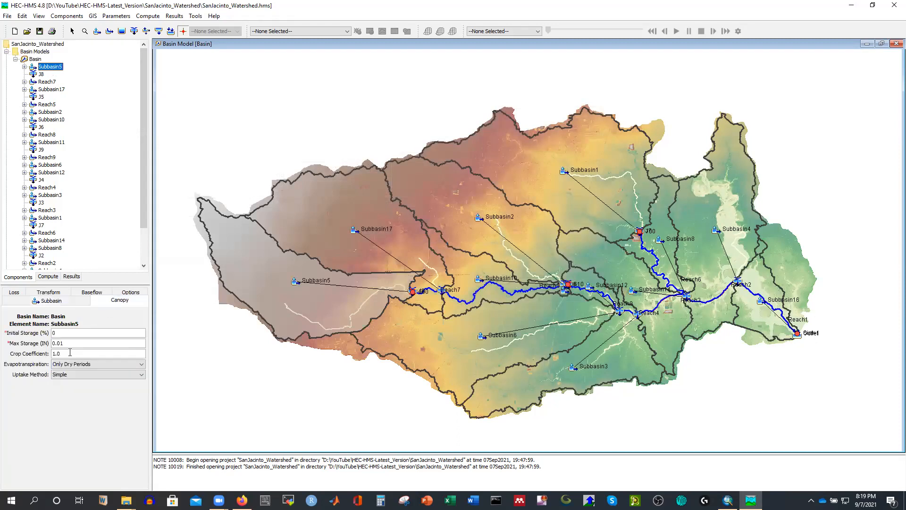
{"action": "left_click", "coordinate": [58, 90]}
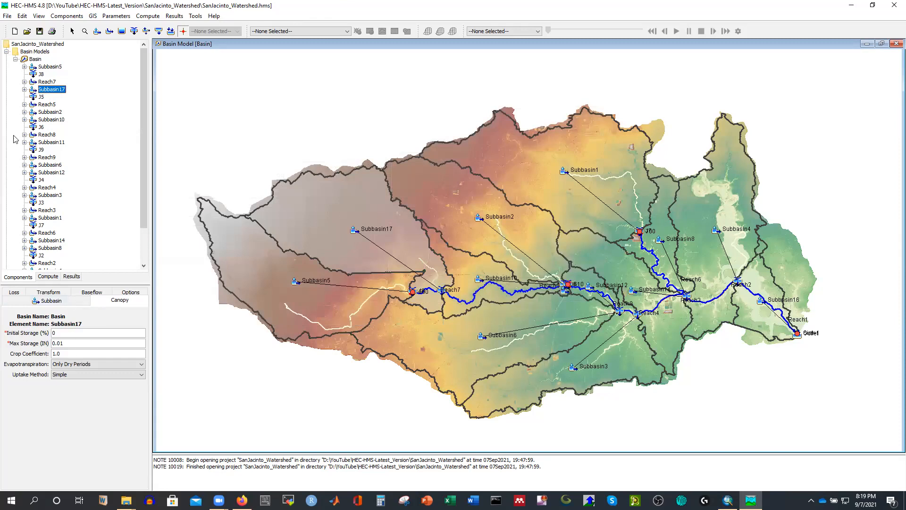
Open the Deficit and Constant loss parameter table for the Basin model
{"action": "left_click", "coordinate": [35, 59]}
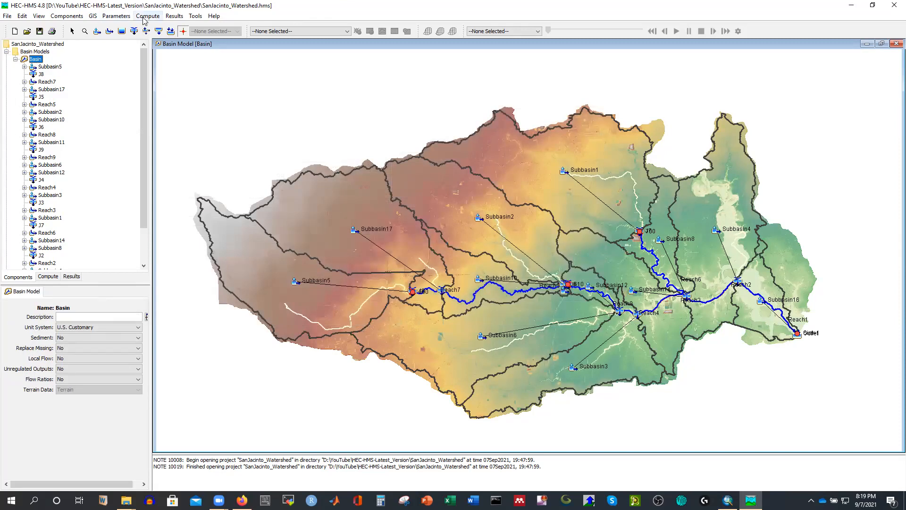
{"action": "left_click", "coordinate": [121, 17]}
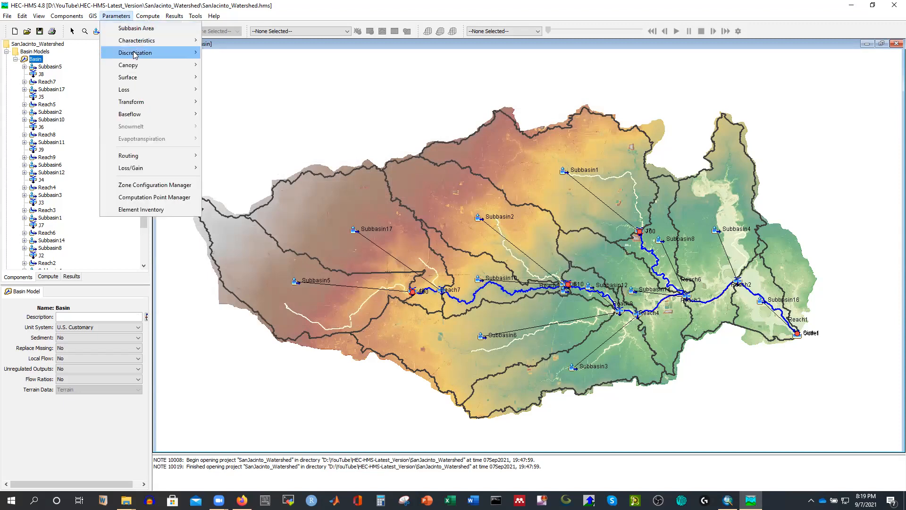
{"action": "mouse_move", "coordinate": [150, 70]}
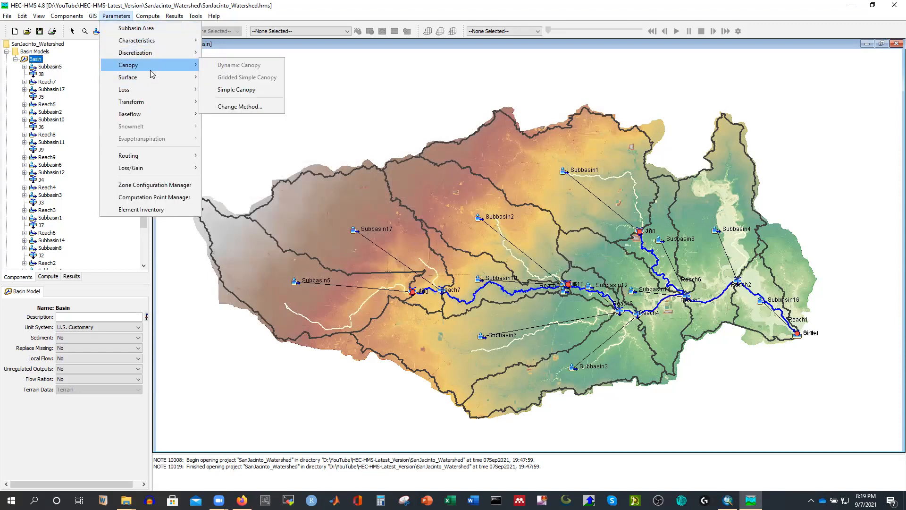
{"action": "mouse_move", "coordinate": [181, 93]}
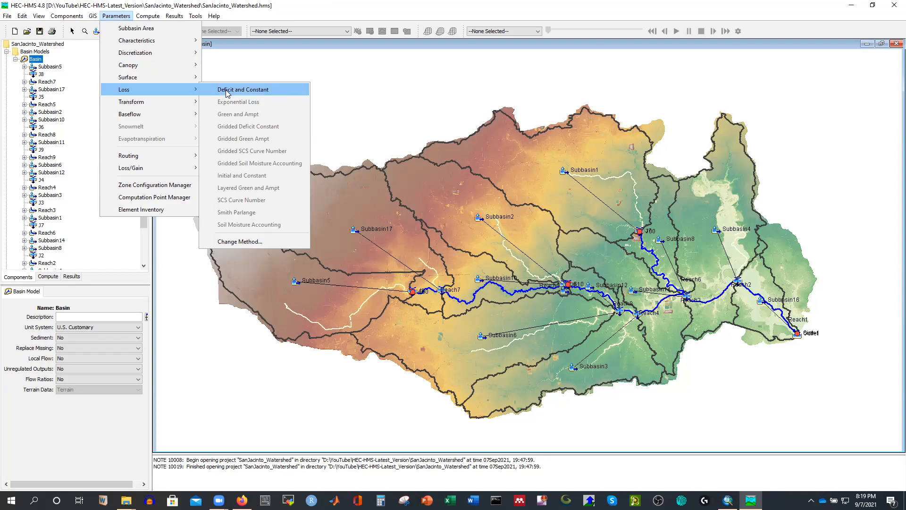
{"action": "left_click", "coordinate": [236, 90]}
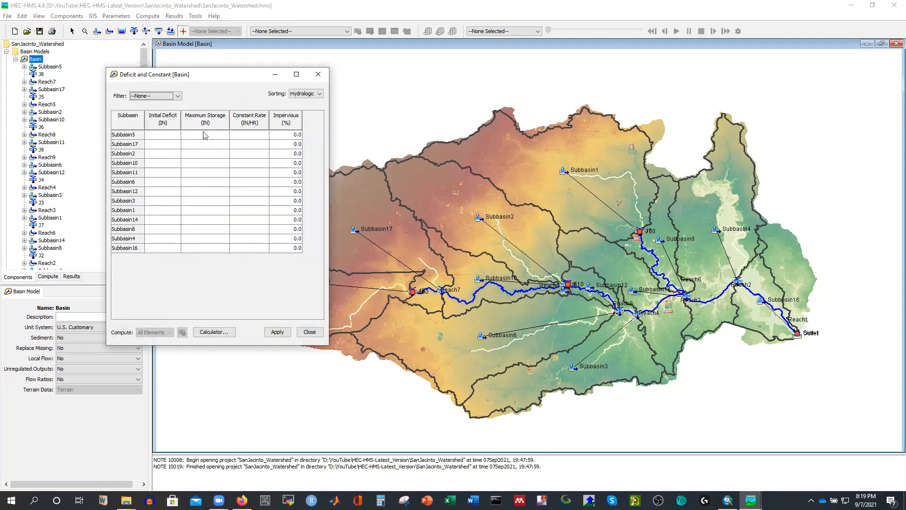
Enter an initial deficit of 2 in, maximum storage of 8 in and constant rate of 0.01 in/hr for Subbasin5
{"action": "left_click", "coordinate": [162, 135]}
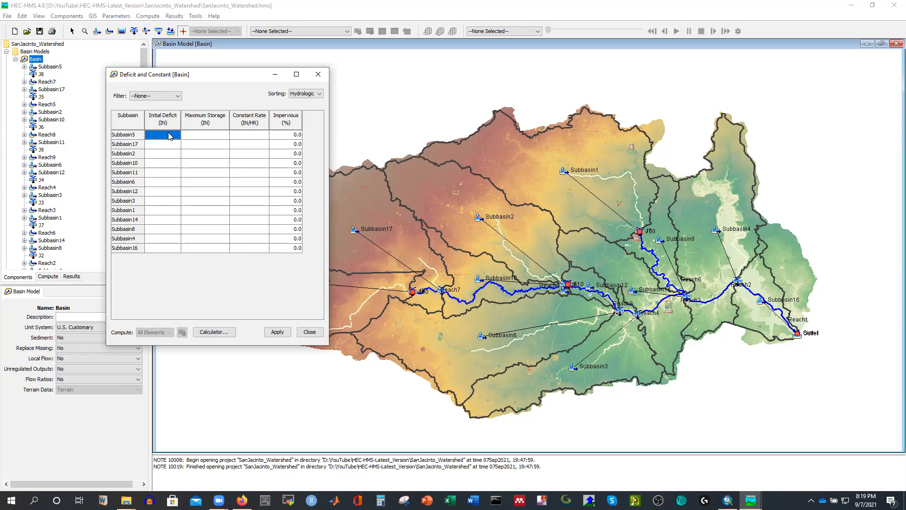
{"action": "type", "text": "2"}
{"action": "left_click", "coordinate": [209, 138]}
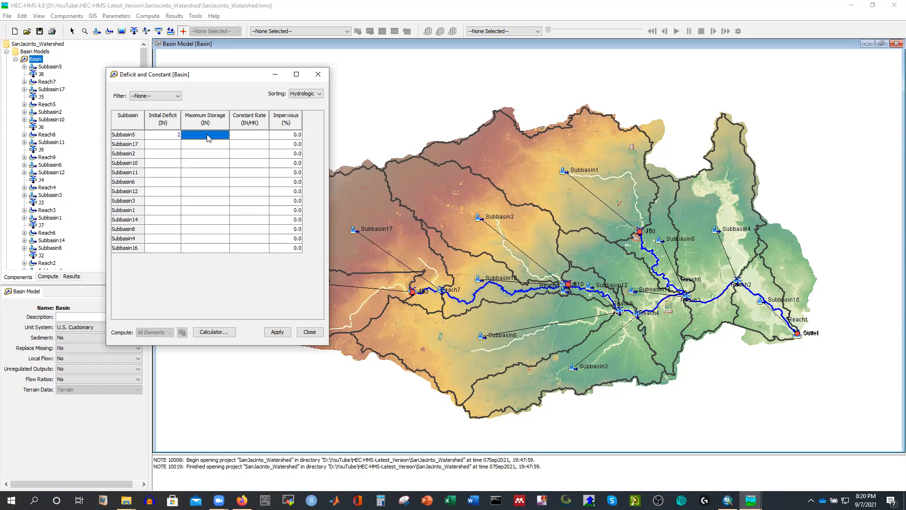
{"action": "type", "text": "8"}
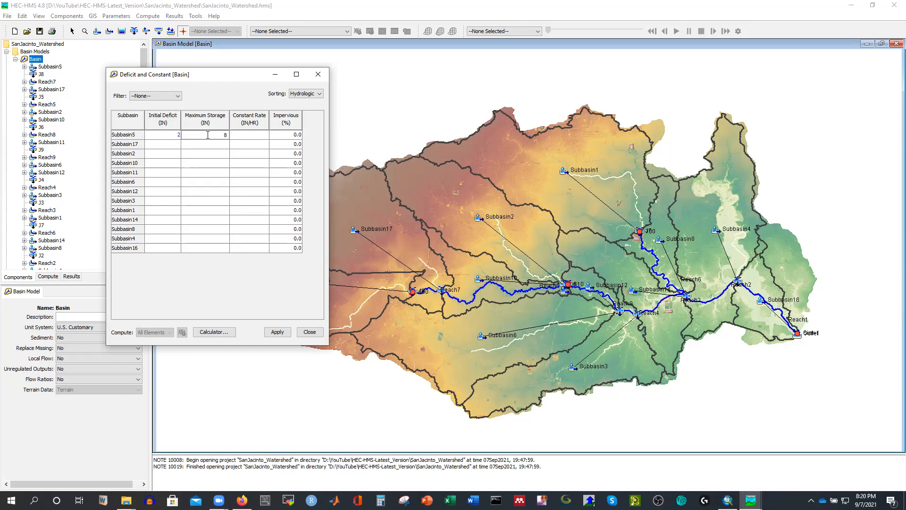
{"action": "left_click", "coordinate": [254, 137]}
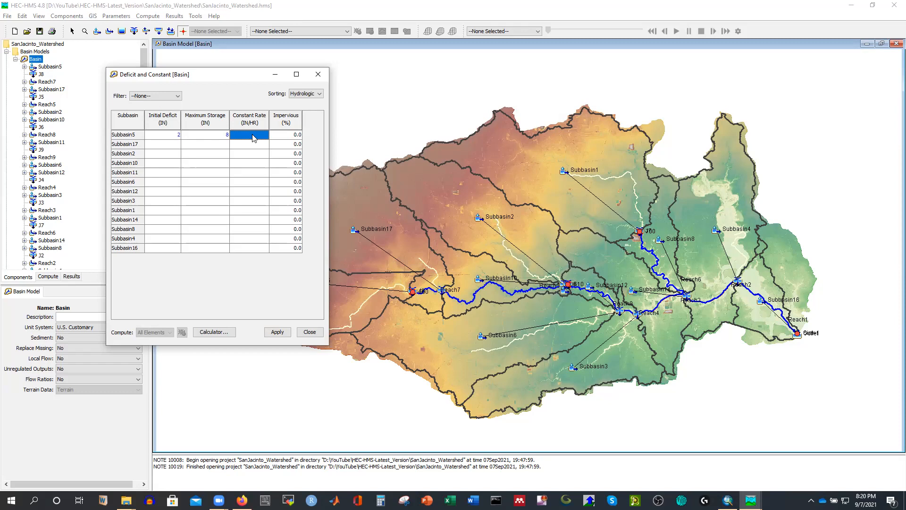
{"action": "type", "text": "0.01"}
Fill the initial deficit of all subbasins with 2 in by repeating the first value
{"action": "left_click", "coordinate": [177, 137]}
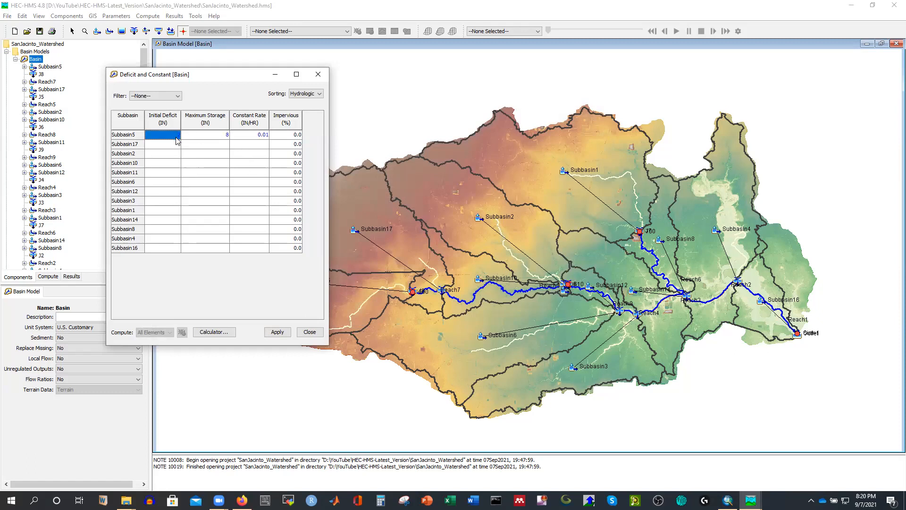
{"action": "left_click", "coordinate": [168, 248], "text": "shift"}
{"action": "right_click", "coordinate": [163, 211]}
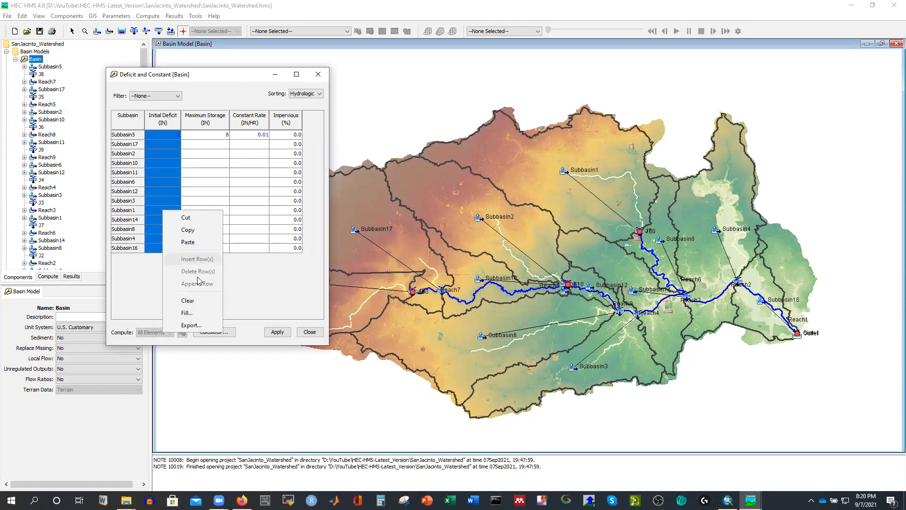
{"action": "left_click", "coordinate": [187, 312]}
{"action": "left_click", "coordinate": [234, 276]}
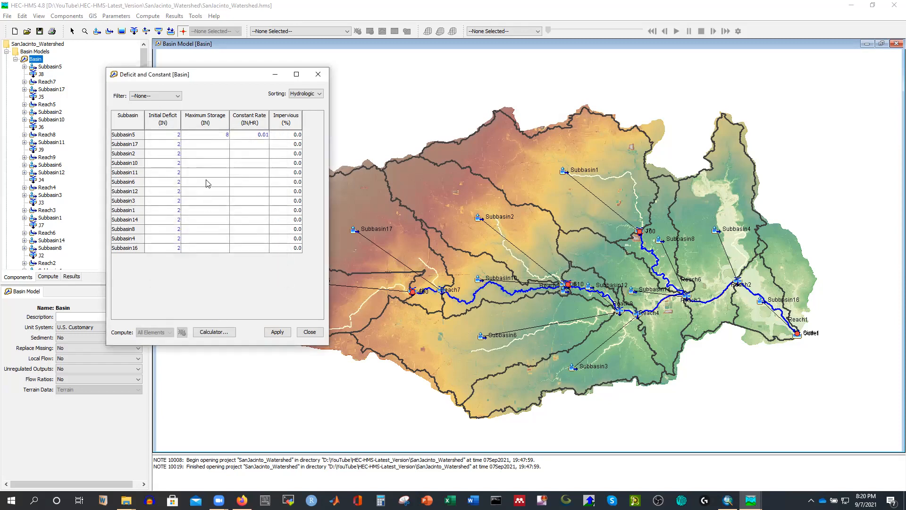
Fill the maximum storage of all subbasins with 8 in by repeating the first value
{"action": "left_click", "coordinate": [210, 136]}
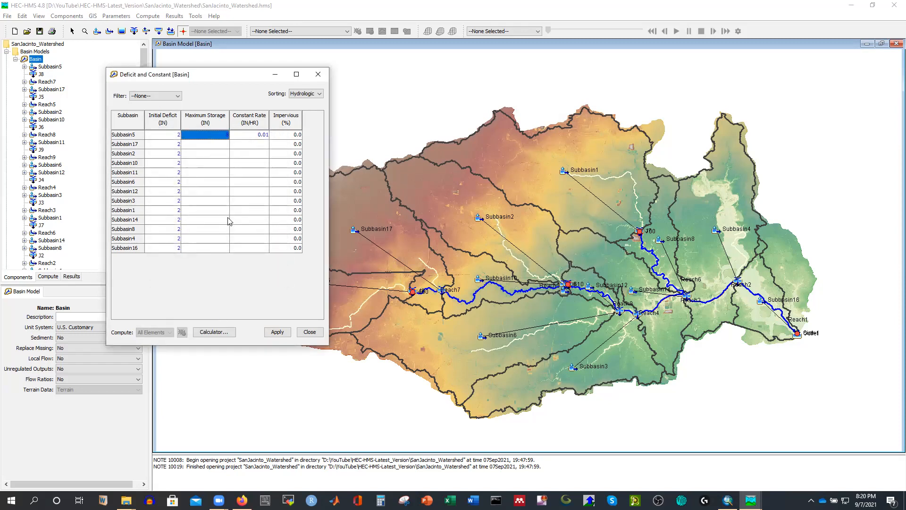
{"action": "left_click", "coordinate": [219, 248], "text": "shift"}
{"action": "right_click", "coordinate": [203, 196]}
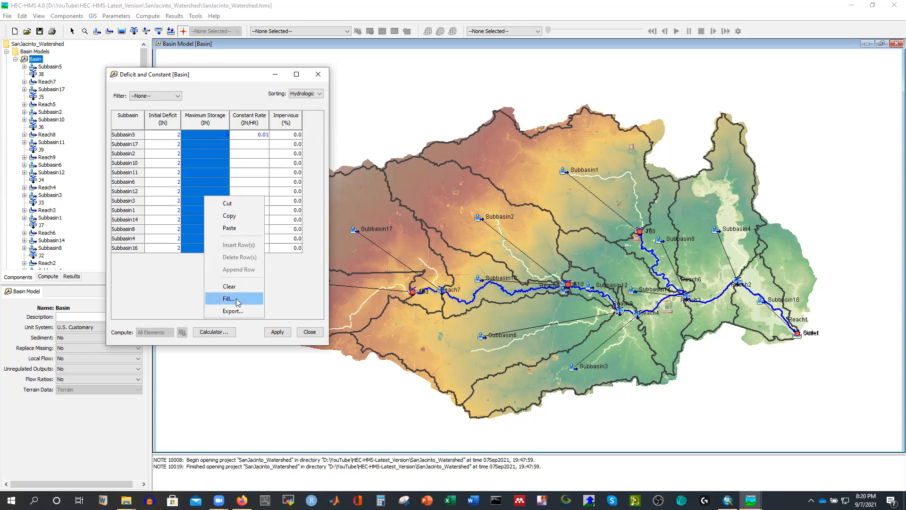
{"action": "left_click", "coordinate": [239, 304]}
{"action": "left_click", "coordinate": [234, 274]}
Fill the constant rate of all subbasins with 0.01 in/hr by repeating the first value, and apply and close the loss table
{"action": "left_click", "coordinate": [254, 136]}
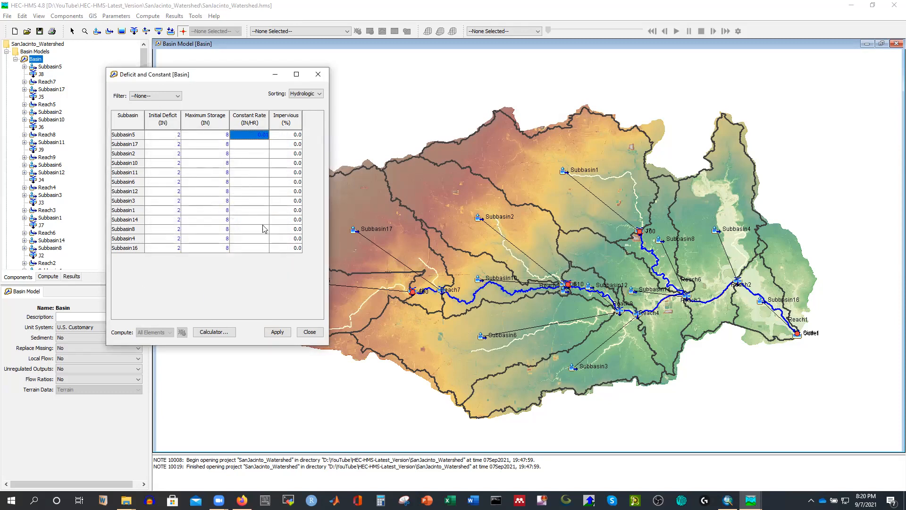
{"action": "right_click", "coordinate": [242, 201]}
{"action": "left_click", "coordinate": [263, 298]}
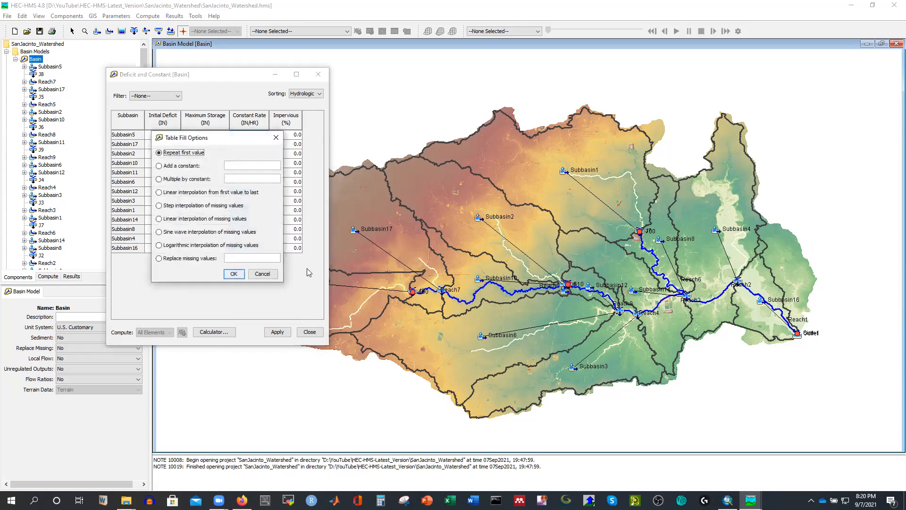
{"action": "left_click", "coordinate": [234, 273]}
{"action": "left_click", "coordinate": [277, 331]}
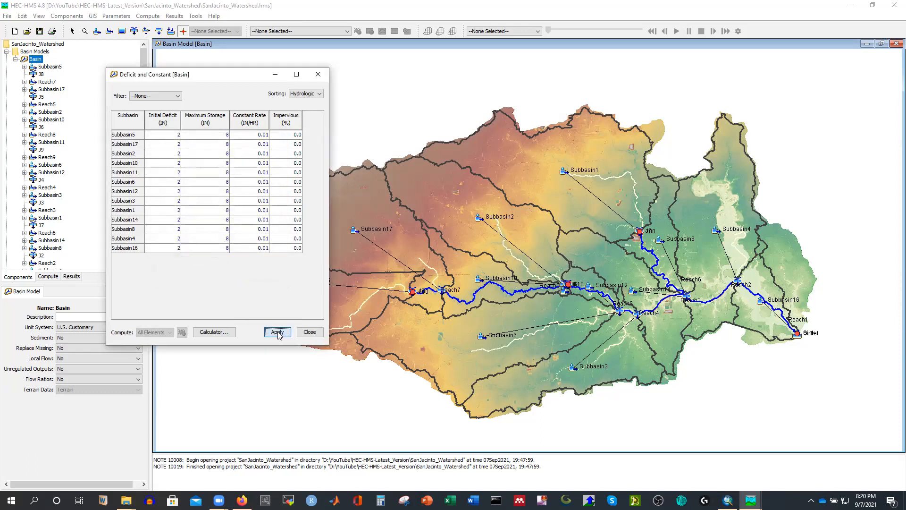
{"action": "left_click", "coordinate": [309, 332]}
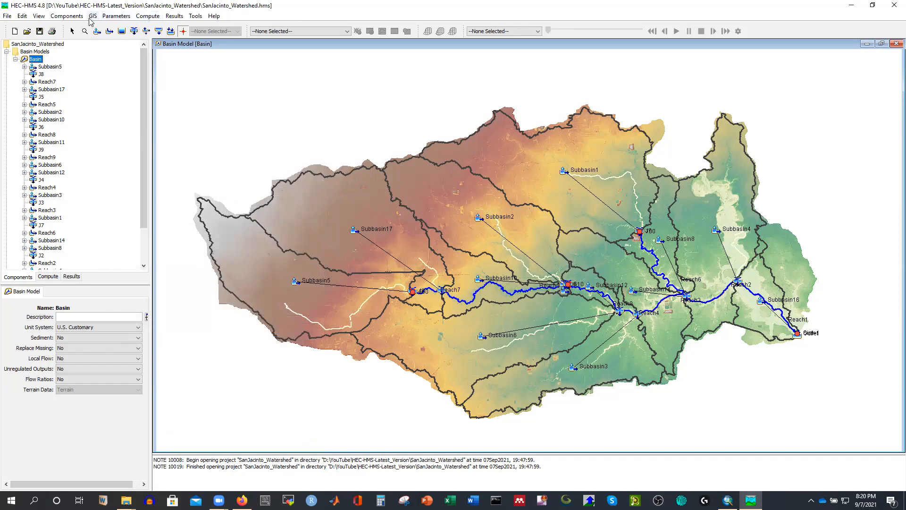
Open the Clark Unit Hydrograph transform parameter table for the Basin model
{"action": "left_click", "coordinate": [115, 16]}
{"action": "mouse_move", "coordinate": [147, 113]}
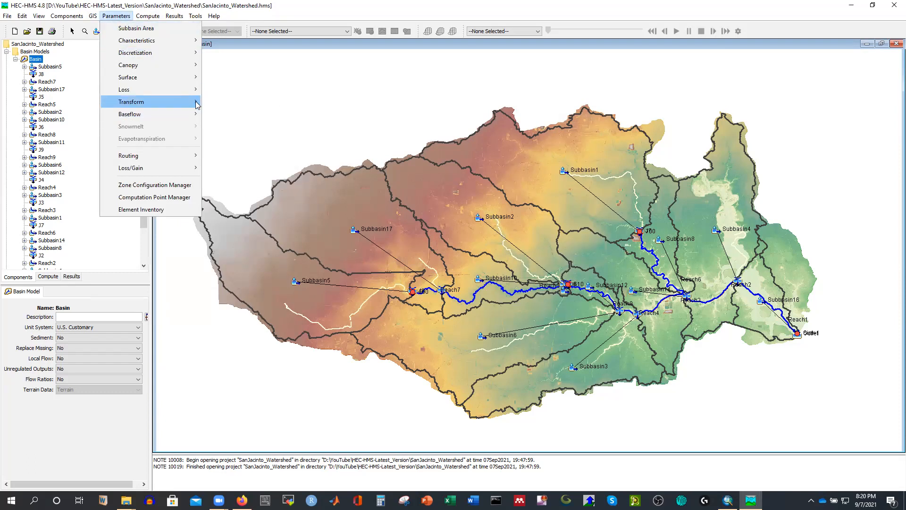
{"action": "mouse_move", "coordinate": [194, 102]}
{"action": "left_click", "coordinate": [240, 103]}
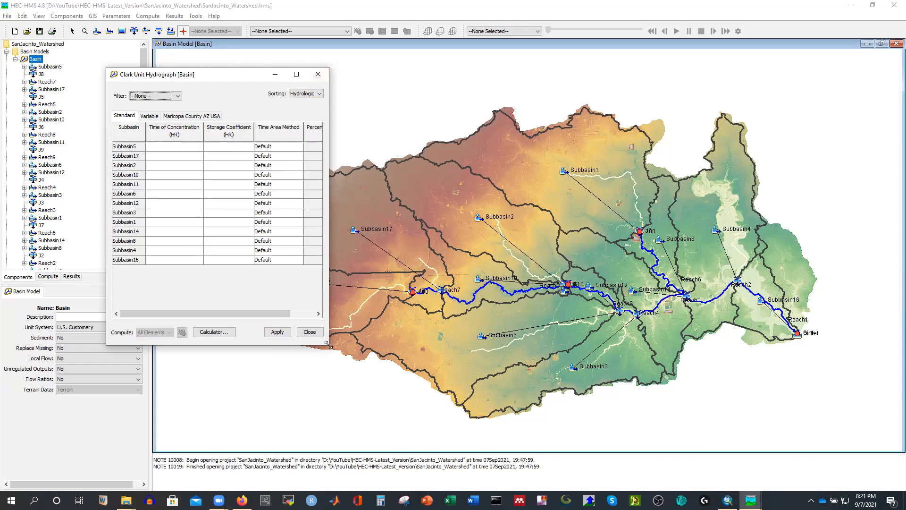
Enter times of concentration from 5 to 17 hr, increasing by 1 hr per row from Subbasin5 down to Subbasin16
{"action": "left_click_drag", "start_coordinate": [327, 343], "coordinate": [471, 363]}
{"action": "left_click", "coordinate": [177, 146]}
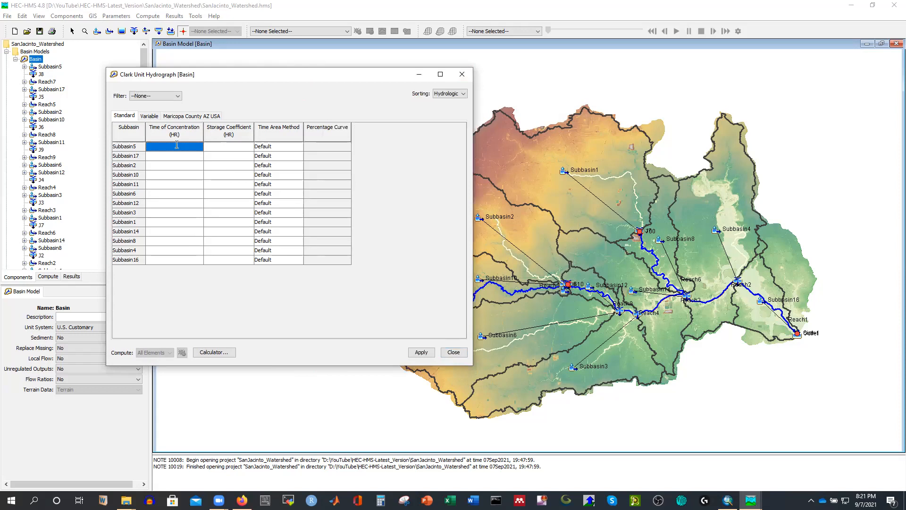
{"action": "type", "text": "5"}
{"action": "key", "text": "Return"}
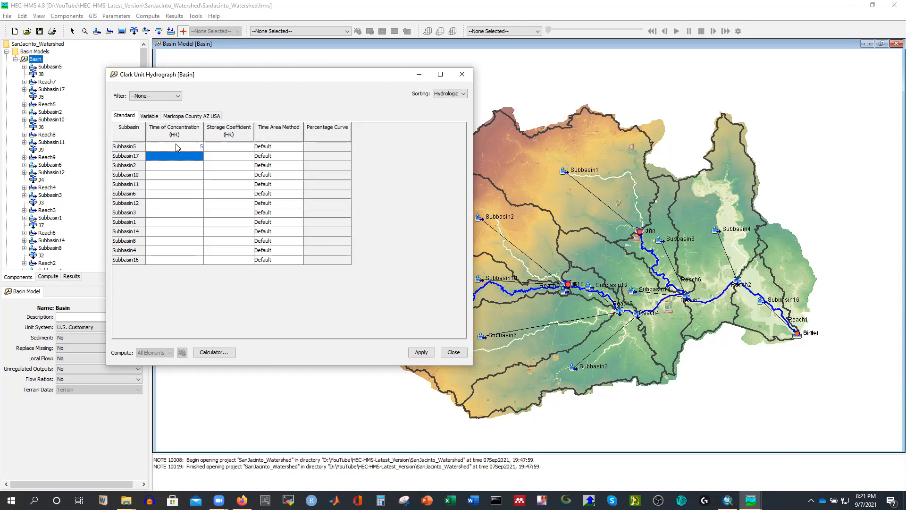
{"action": "type", "text": "6"}
{"action": "key", "text": "Return"}
{"action": "type", "text": "7"}
{"action": "key", "text": "Return"}
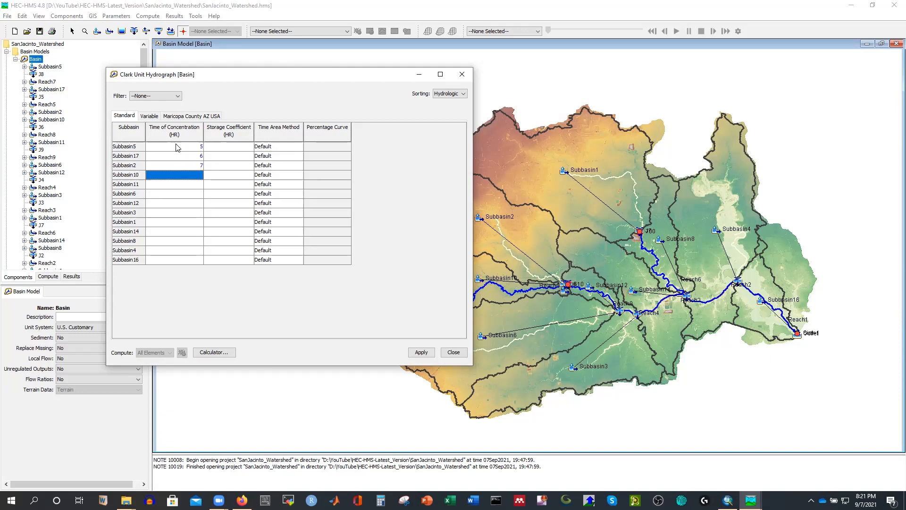
{"action": "type", "text": "8"}
{"action": "key", "text": "Return"}
{"action": "type", "text": "9"}
{"action": "key", "text": "Return"}
{"action": "type", "text": "10"}
{"action": "key", "text": "Return"}
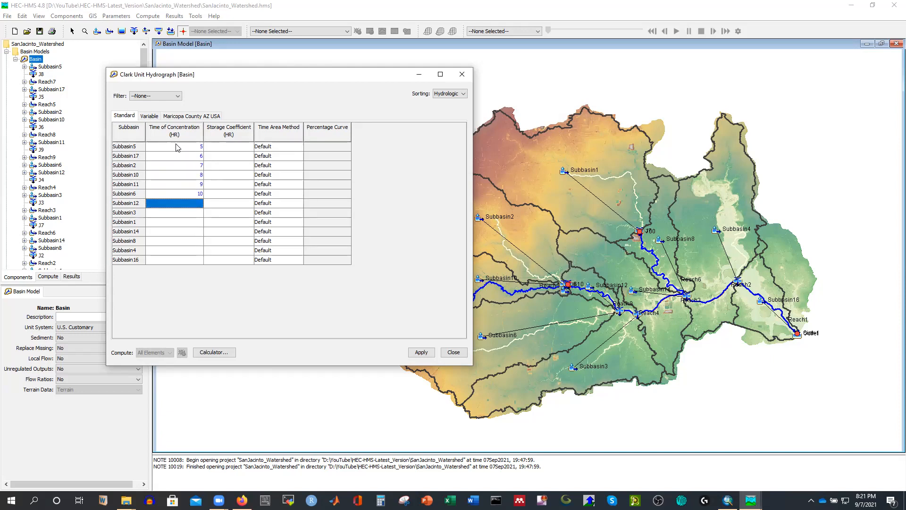
{"action": "type", "text": "11"}
{"action": "key", "text": "Return"}
{"action": "type", "text": "12"}
{"action": "key", "text": "Return"}
{"action": "type", "text": "1"}
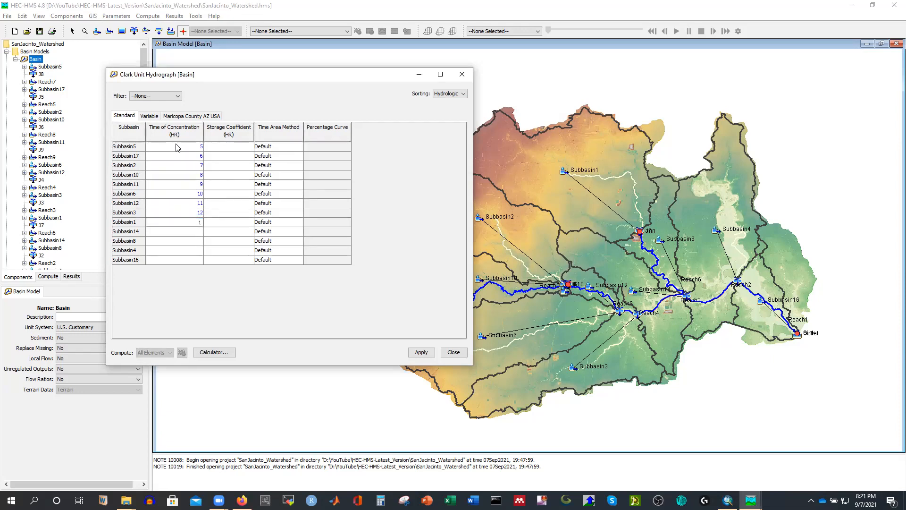
{"action": "type", "text": "3"}
{"action": "key", "text": "Return"}
{"action": "type", "text": "14"}
{"action": "key", "text": "Return"}
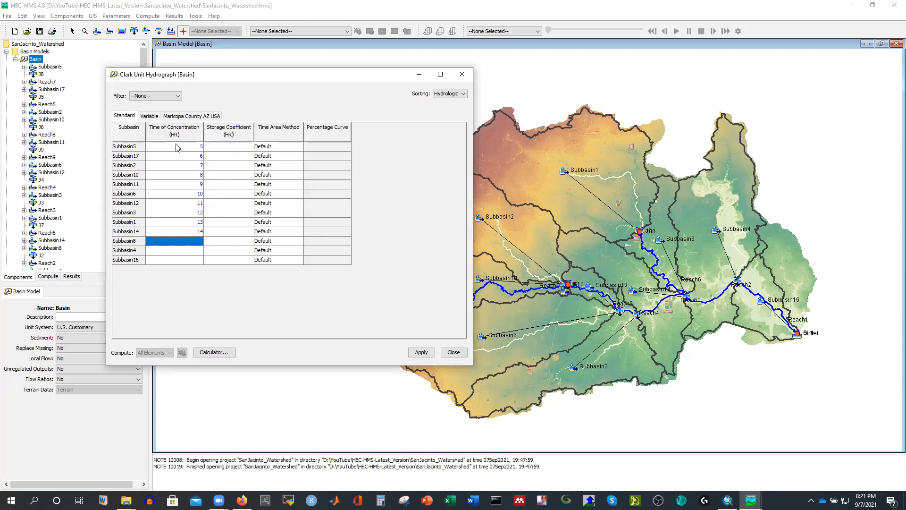
{"action": "type", "text": "15"}
{"action": "key", "text": "Return"}
{"action": "type", "text": "16"}
{"action": "key", "text": "Return"}
{"action": "type", "text": "17"}
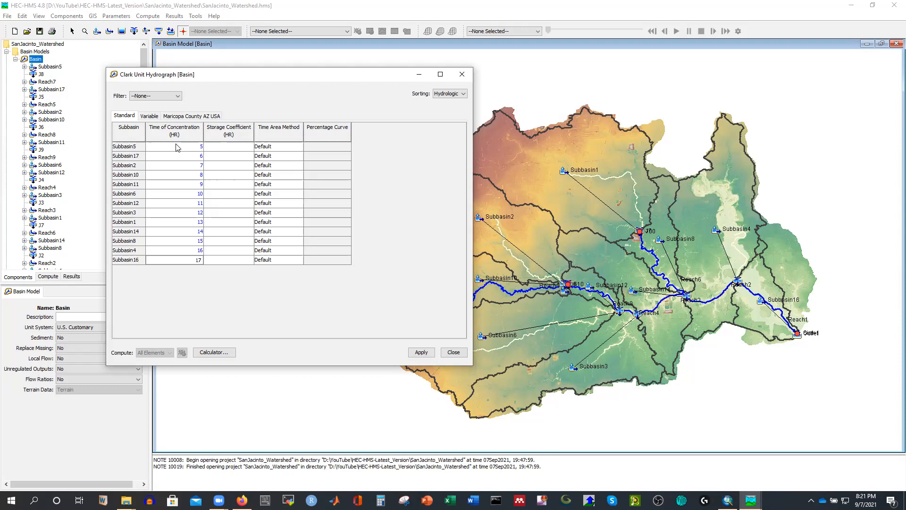
Enter storage coefficients of 8 to 17 hr in 1 hr increments from Subbasin5 to Subbasin14, then 10, 11 and 12 hr for Subbasin8, Subbasin4 and Subbasin16
{"action": "left_click", "coordinate": [220, 185]}
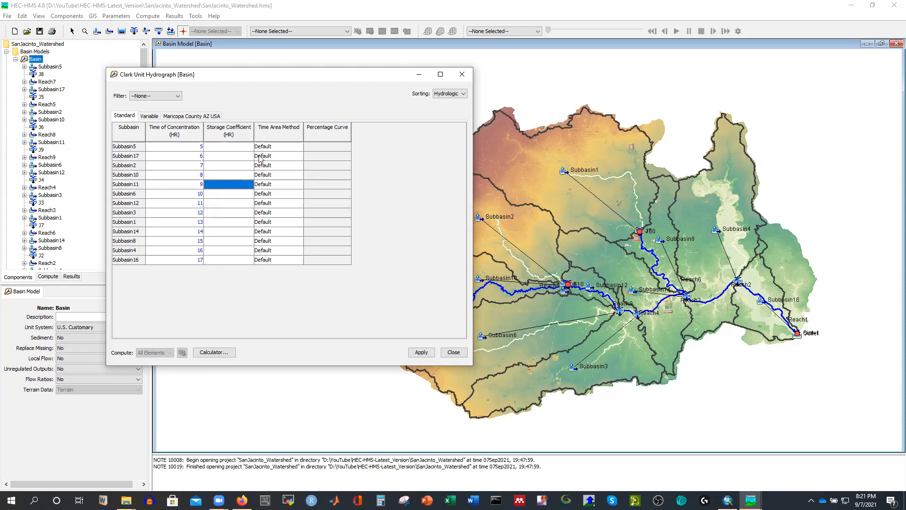
{"action": "left_click", "coordinate": [235, 148]}
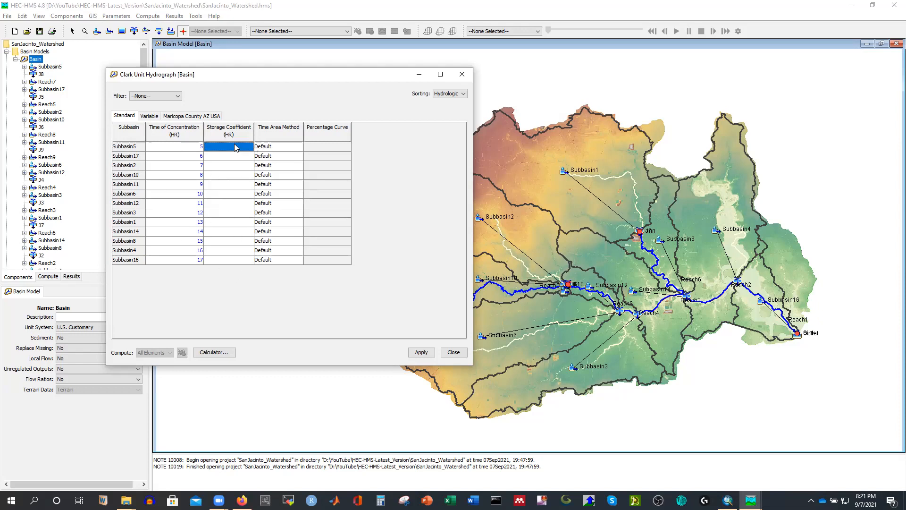
{"action": "type", "text": "8"}
{"action": "key", "text": "Return"}
{"action": "type", "text": "9"}
{"action": "key", "text": "Return"}
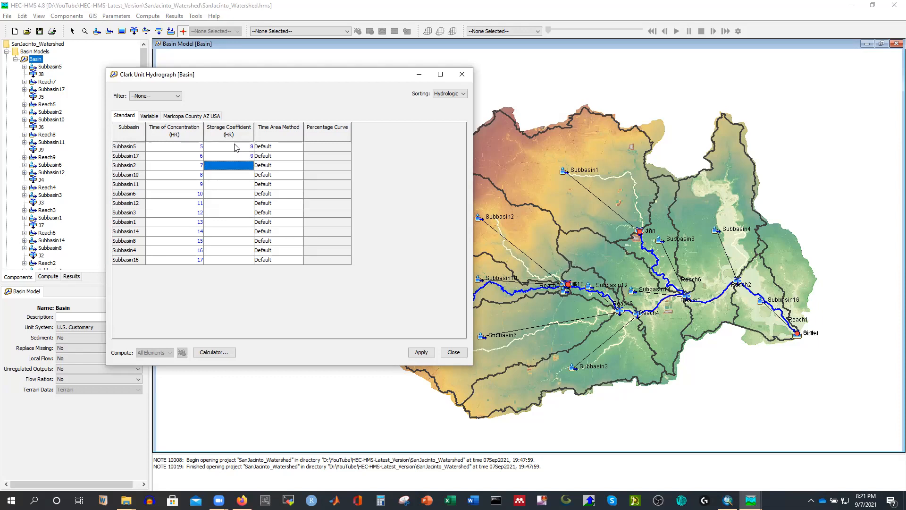
{"action": "type", "text": "10"}
{"action": "key", "text": "Return"}
{"action": "type", "text": "11"}
{"action": "key", "text": "Return"}
{"action": "type", "text": "12"}
{"action": "key", "text": "Return"}
{"action": "type", "text": "13"}
{"action": "key", "text": "Return"}
{"action": "type", "text": "14"}
{"action": "key", "text": "Return"}
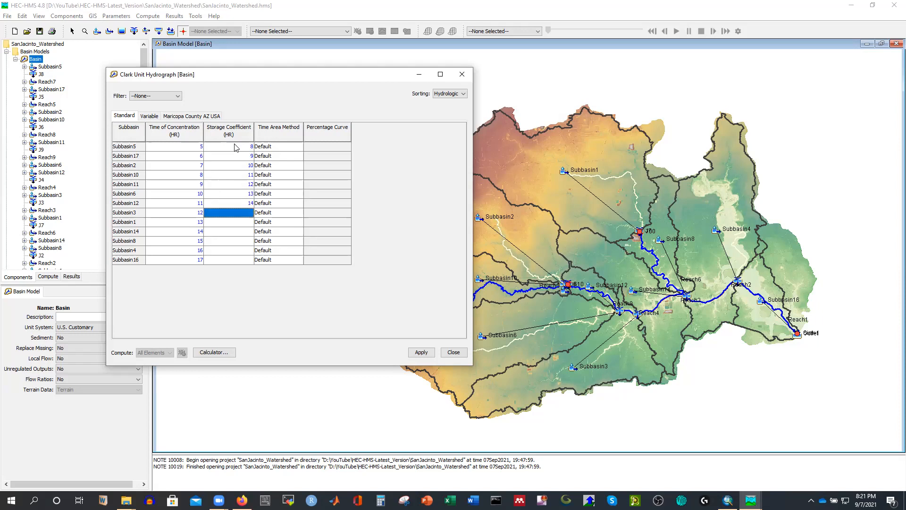
{"action": "type", "text": "15"}
{"action": "key", "text": "Return"}
{"action": "type", "text": "16"}
{"action": "key", "text": "Return"}
{"action": "type", "text": "1"}
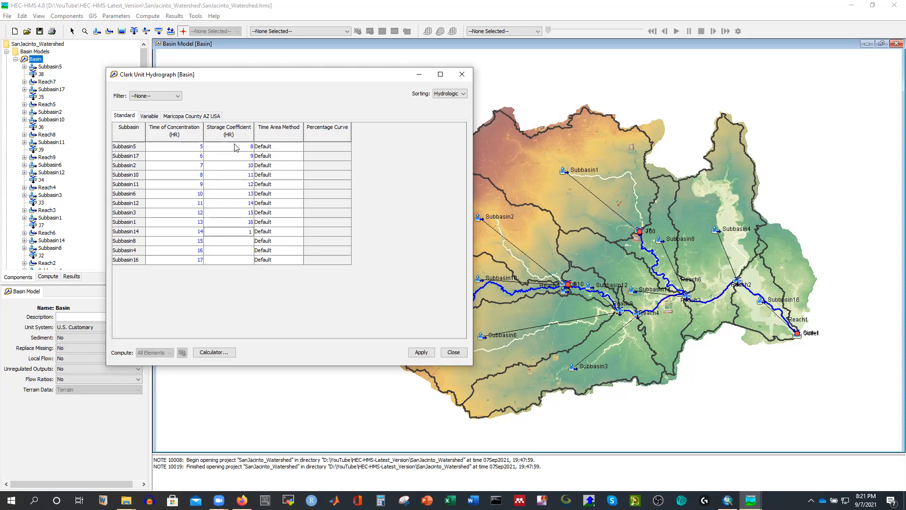
{"action": "type", "text": "7"}
{"action": "key", "text": "Return"}
{"action": "type", "text": "10"}
{"action": "key", "text": "Return"}
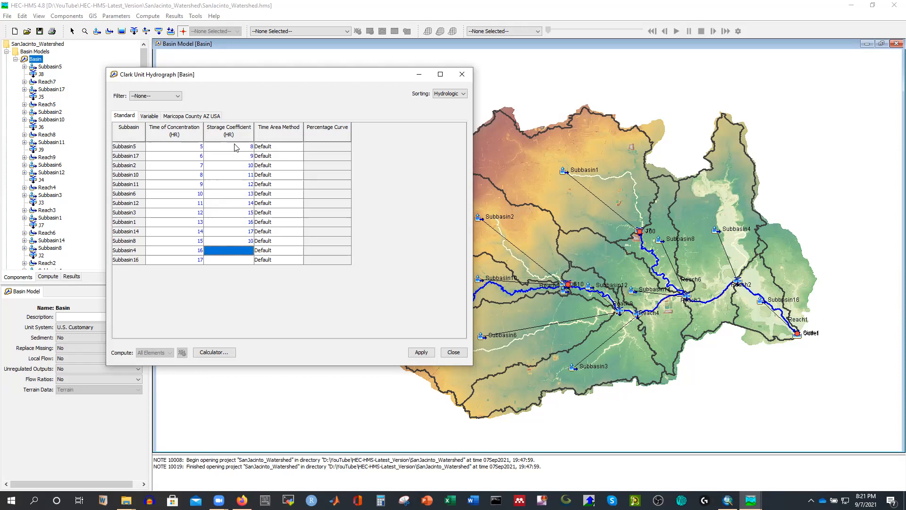
{"action": "type", "text": "11"}
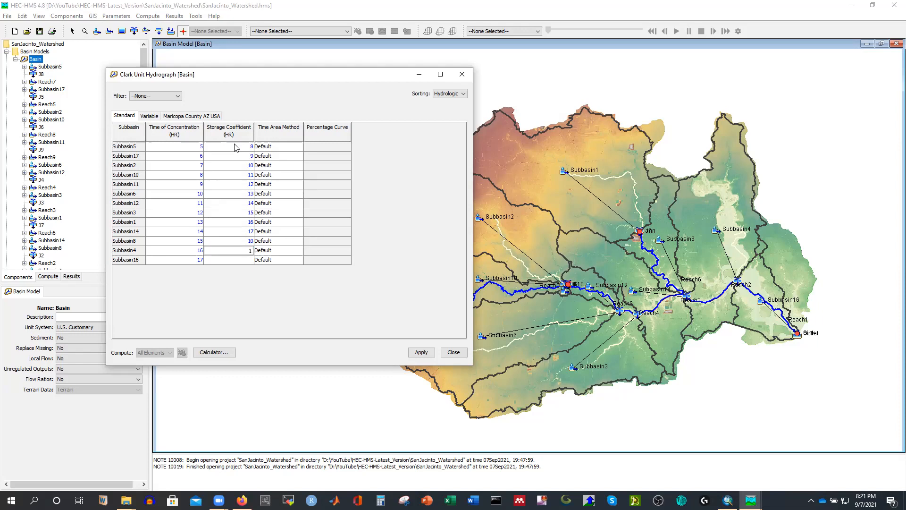
{"action": "key", "text": "Return"}
{"action": "type", "text": "12"}
Keep the Default time area method for Subbasin5, and apply and close the Clark Unit Hydrograph table
{"action": "left_click", "coordinate": [282, 147]}
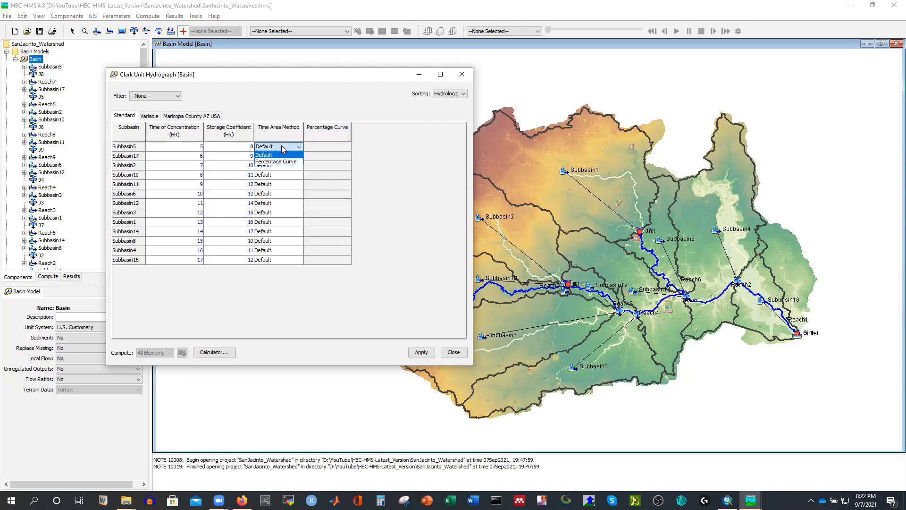
{"action": "left_click", "coordinate": [400, 152]}
{"action": "left_click", "coordinate": [330, 148]}
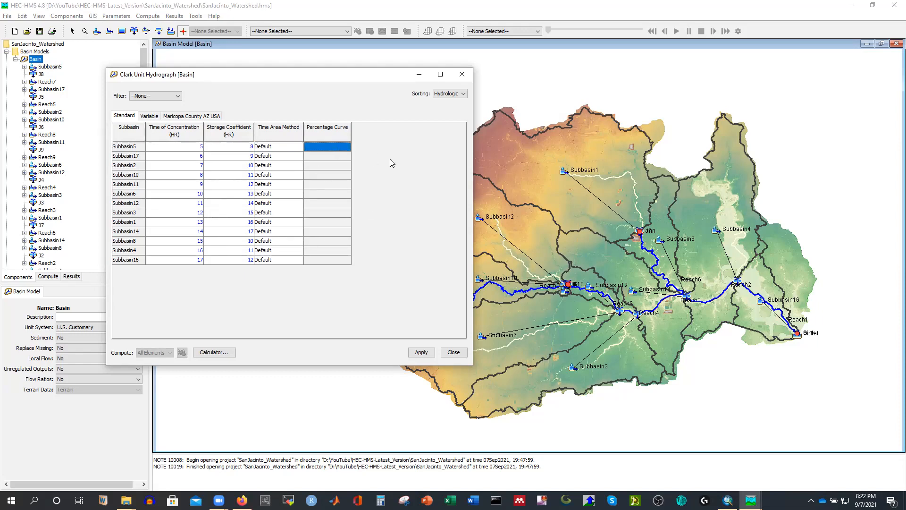
{"action": "left_click", "coordinate": [421, 353]}
{"action": "left_click", "coordinate": [453, 352]}
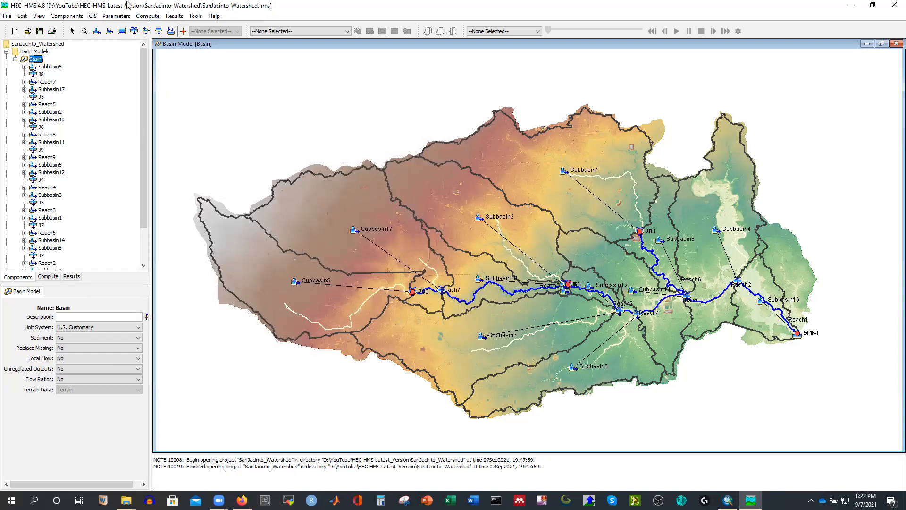
Open the Linear Reservoir baseflow parameter table for the Basin model and enlarge it to full screen
{"action": "left_click", "coordinate": [116, 16]}
{"action": "mouse_move", "coordinate": [167, 113]}
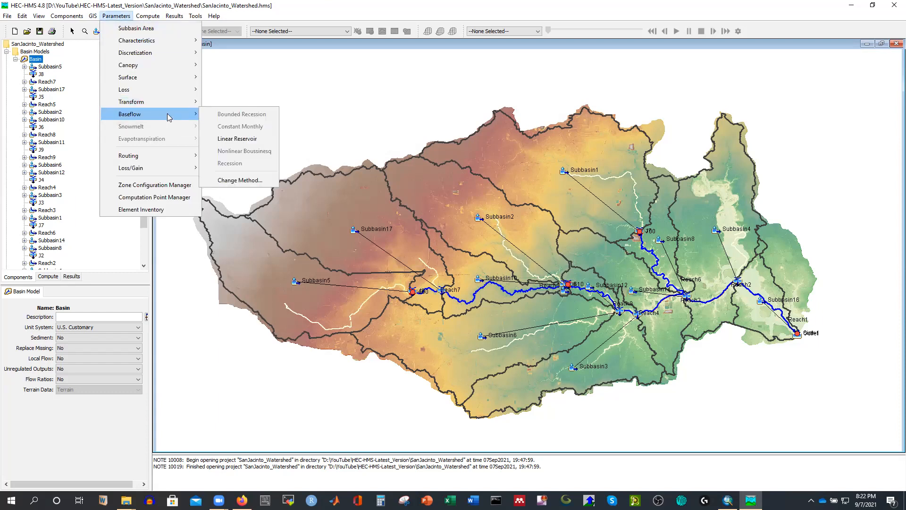
{"action": "left_click", "coordinate": [239, 137]}
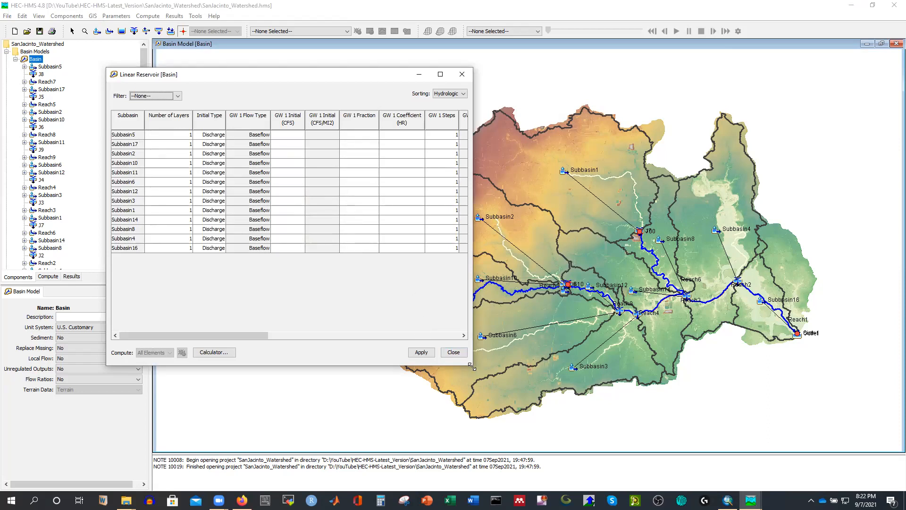
{"action": "left_click_drag", "start_coordinate": [472, 366], "coordinate": [903, 391]}
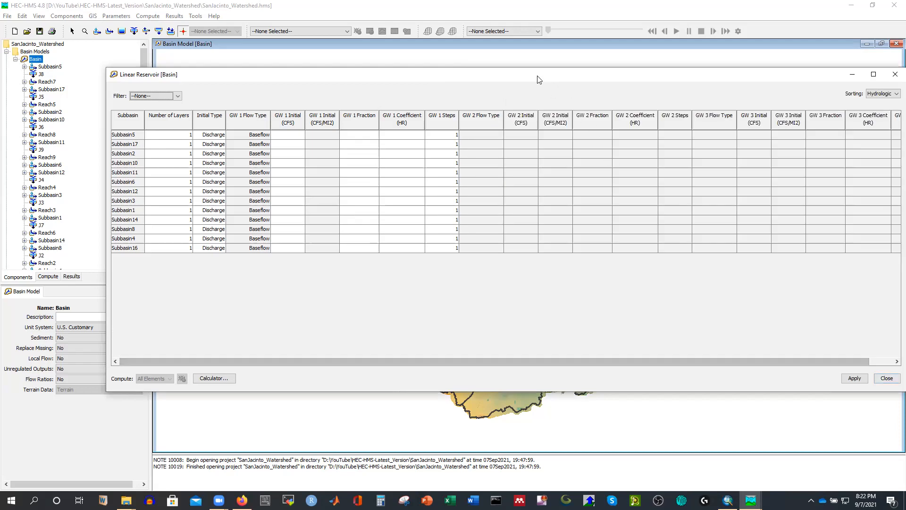
{"action": "left_click_drag", "start_coordinate": [536, 79], "coordinate": [439, 66]}
{"action": "left_click", "coordinate": [775, 61]}
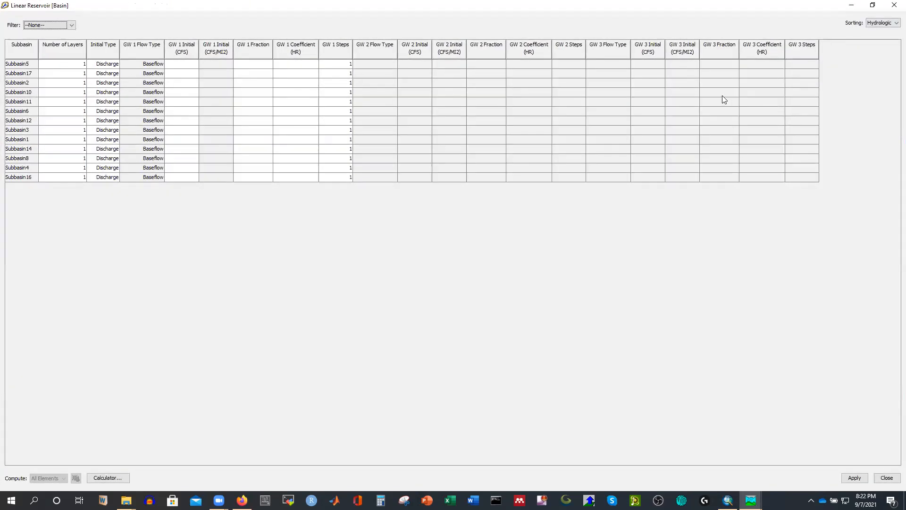
Set the number of groundwater layers to 2 for every subbasin from Subbasin5 to Subbasin16
{"action": "left_click", "coordinate": [80, 63]}
{"action": "left_click", "coordinate": [82, 71]}
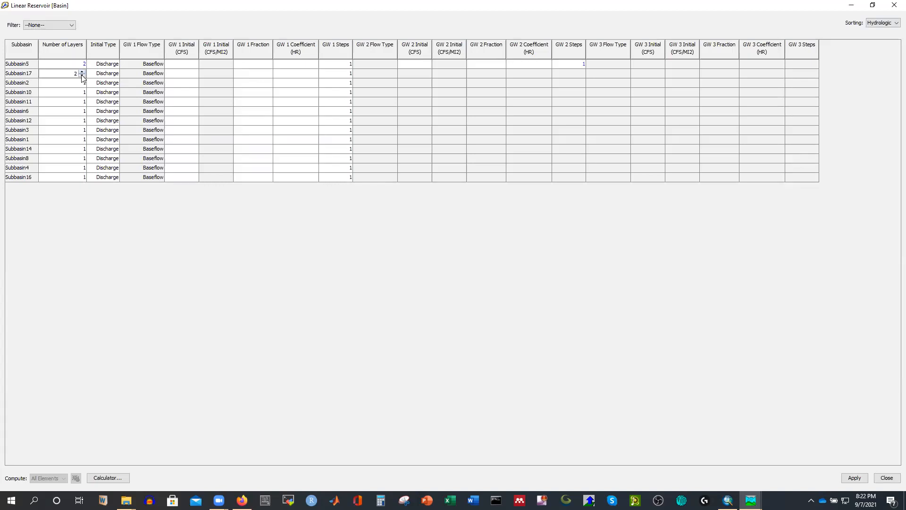
{"action": "left_click", "coordinate": [82, 82]}
{"action": "left_click", "coordinate": [82, 91]}
{"action": "left_click", "coordinate": [82, 100]}
{"action": "left_click", "coordinate": [83, 110]}
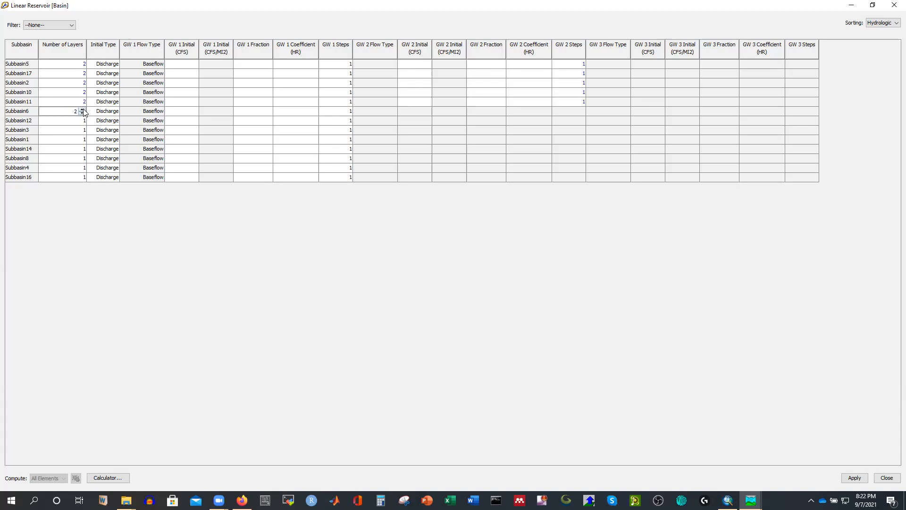
{"action": "left_click", "coordinate": [85, 120]}
{"action": "left_click", "coordinate": [84, 129]}
{"action": "left_click", "coordinate": [83, 139]}
{"action": "left_click", "coordinate": [83, 149]}
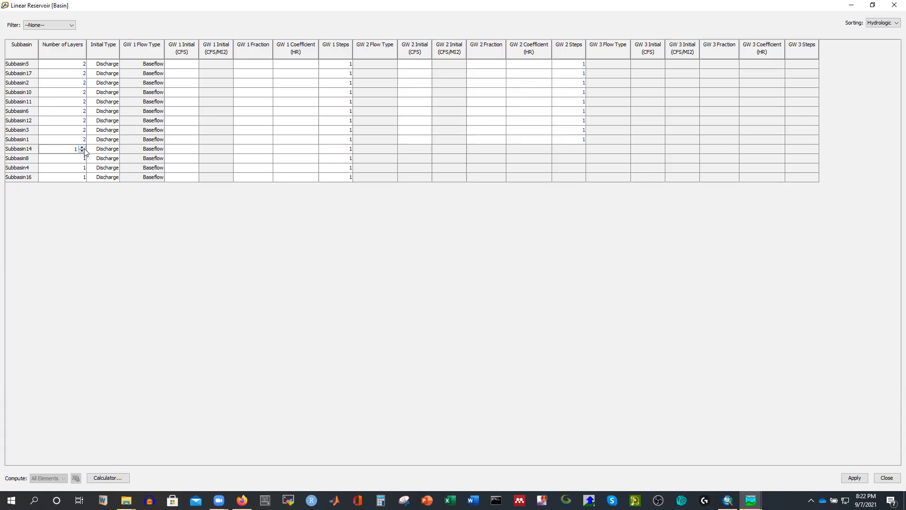
{"action": "left_click", "coordinate": [83, 157]}
{"action": "left_click", "coordinate": [83, 167]}
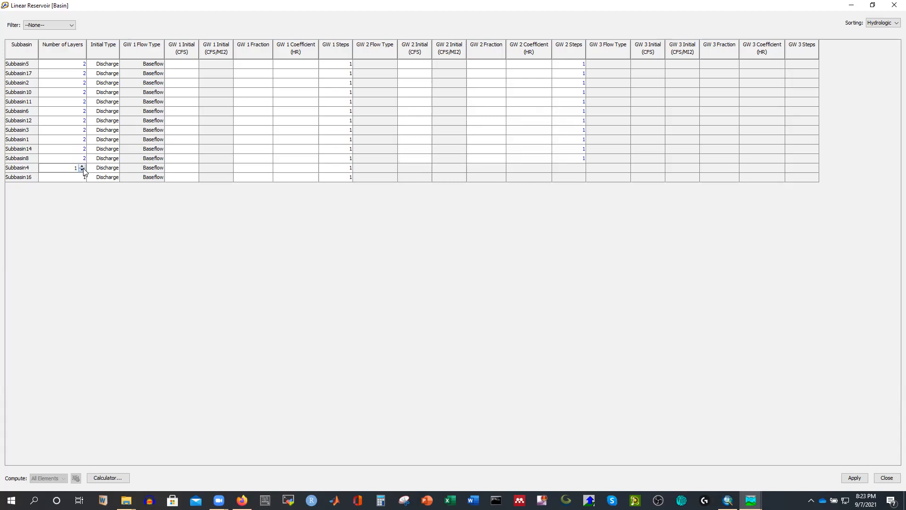
{"action": "left_click", "coordinate": [83, 176]}
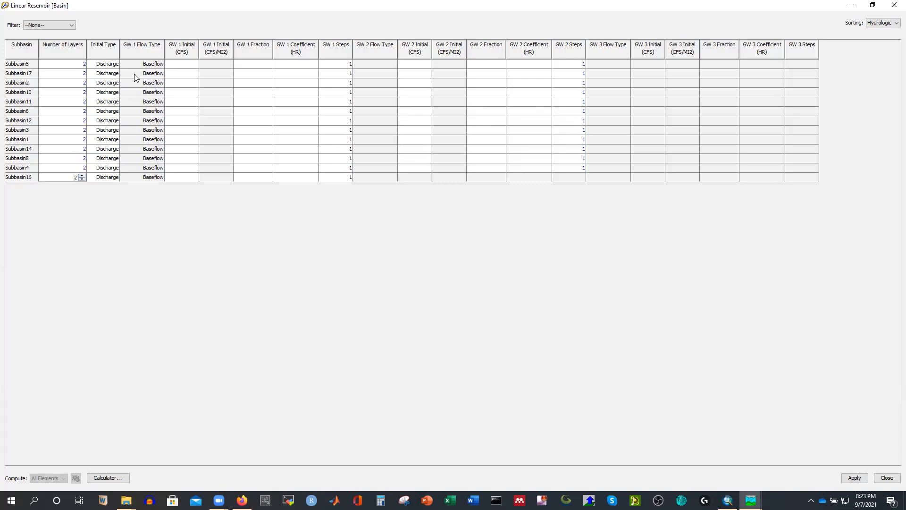
Set Subbasin5's GW 1 initial discharge to 0 CFS, GW 1 fraction to 0.5 and GW 1 coefficient to 20 hr
{"action": "left_click", "coordinate": [185, 64]}
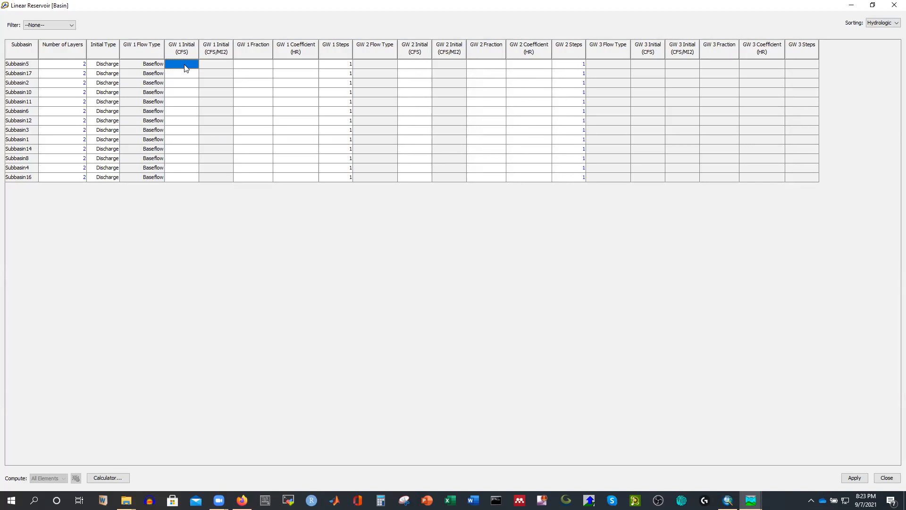
{"action": "type", "text": "0"}
{"action": "left_click", "coordinate": [216, 61]}
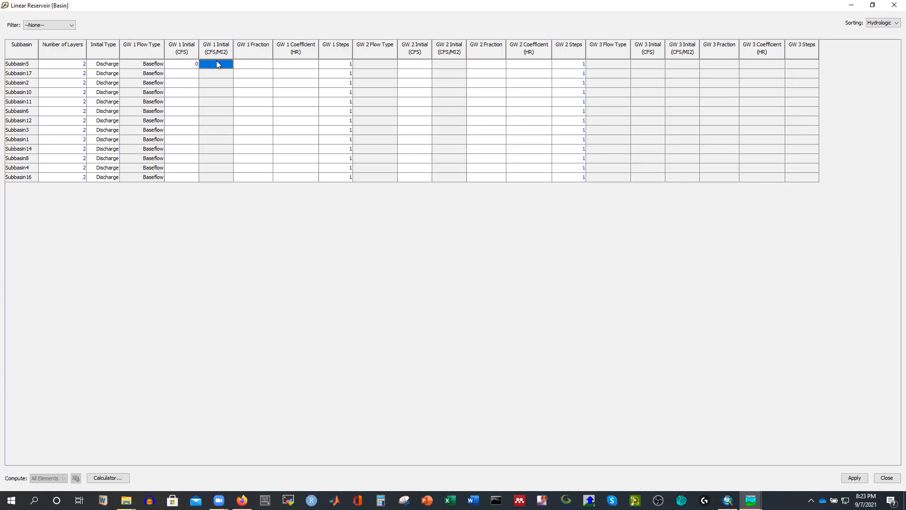
{"action": "left_click", "coordinate": [252, 64]}
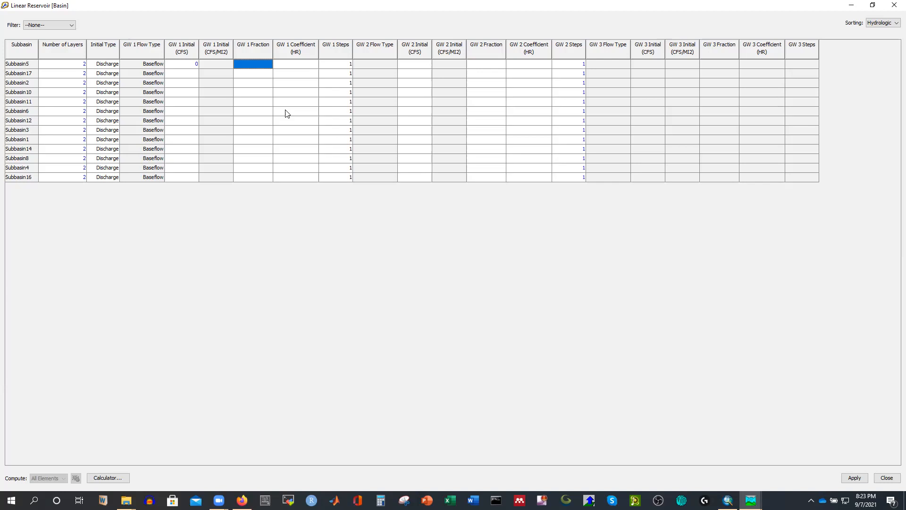
{"action": "type", "text": "0.5"}
{"action": "left_click", "coordinate": [298, 65]}
{"action": "type", "text": "20"}
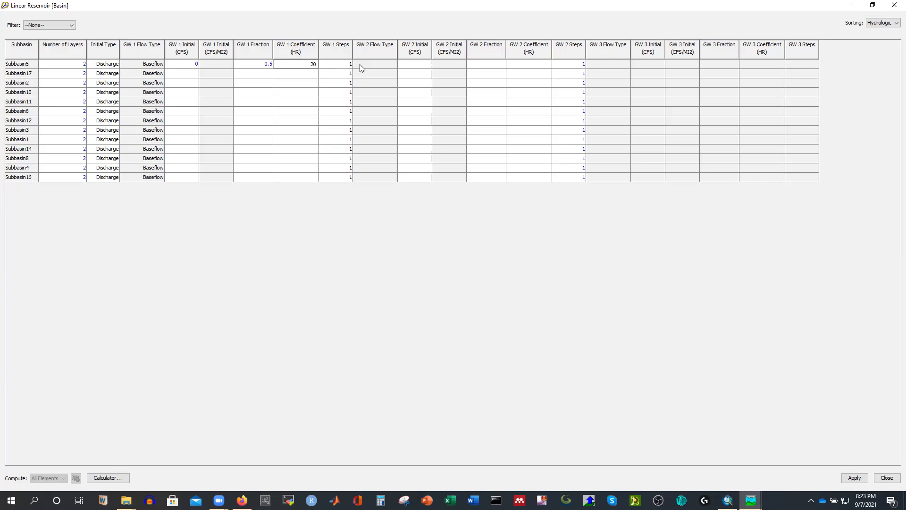
Set Subbasin5's GW 2 initial discharge to 0.015 CFS, GW 2 fraction to 0.5 and GW 2 coefficient to 200 hr
{"action": "left_click", "coordinate": [413, 65]}
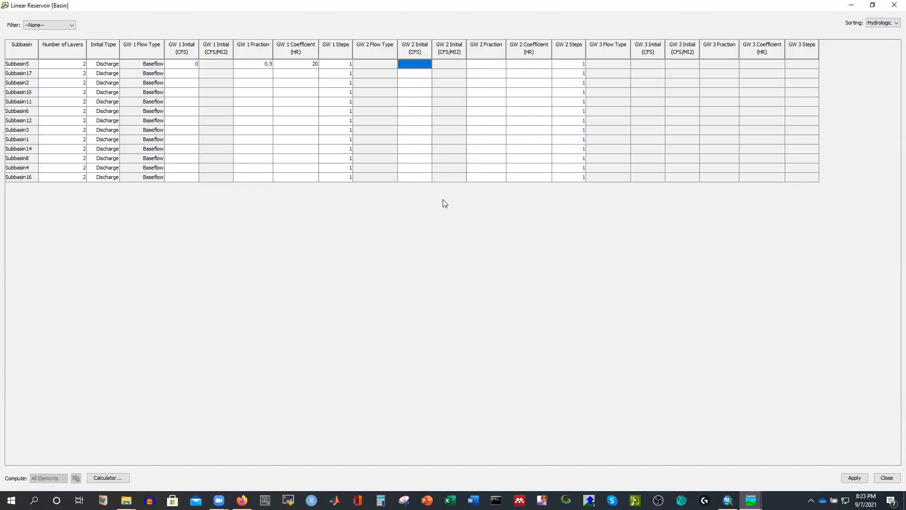
{"action": "type", "text": "0.015"}
{"action": "left_click", "coordinate": [482, 63]}
{"action": "type", "text": "0.5"}
{"action": "left_click", "coordinate": [527, 68]}
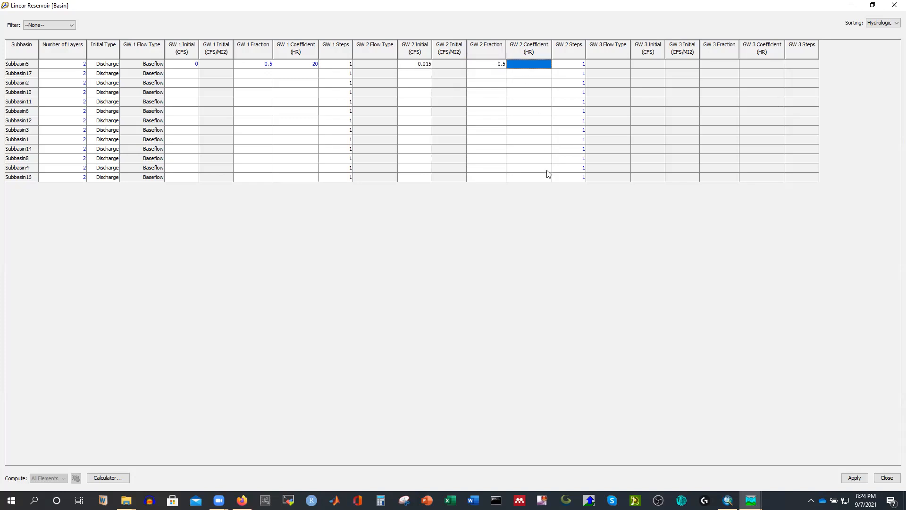
{"action": "type", "text": "200"}
Fill Subbasin5's GW 1 initial discharge of 0 CFS down to all subbasins by repeating the first value
{"action": "left_click", "coordinate": [185, 67]}
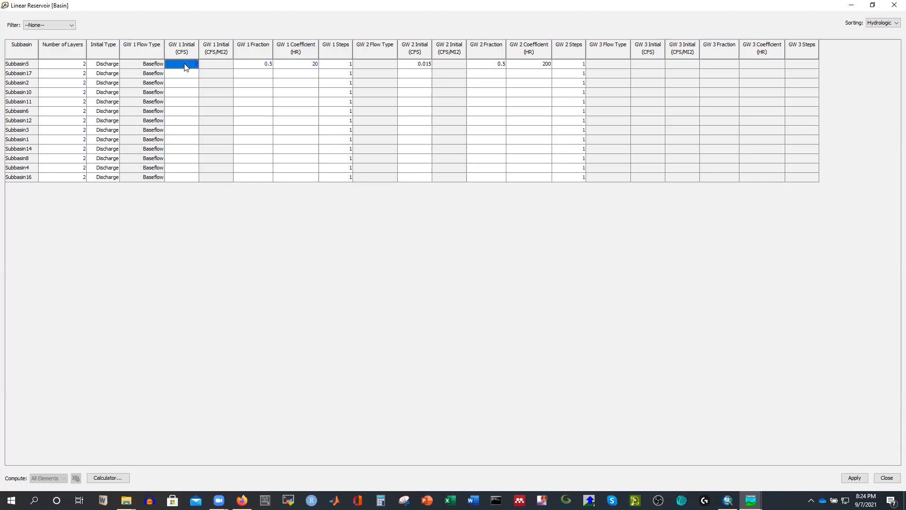
{"action": "left_click", "coordinate": [189, 177], "text": "shift"}
{"action": "right_click", "coordinate": [184, 148]}
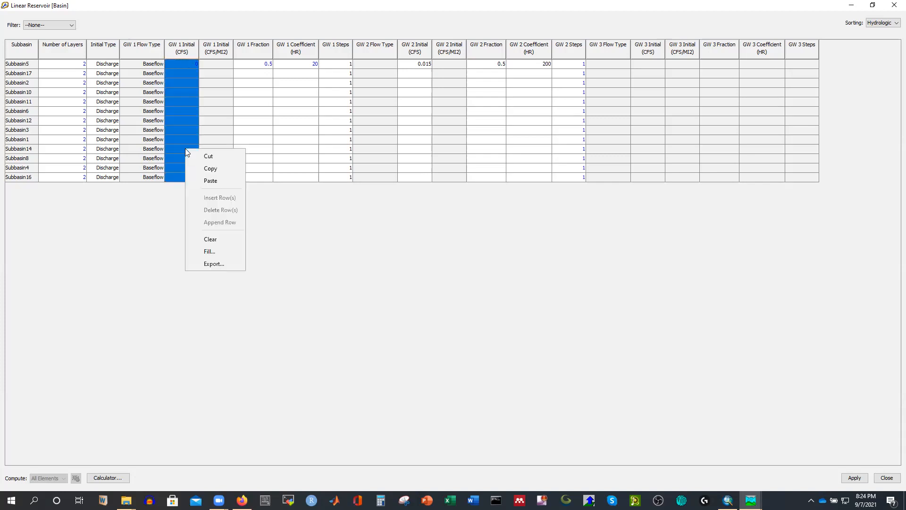
{"action": "left_click", "coordinate": [215, 250]}
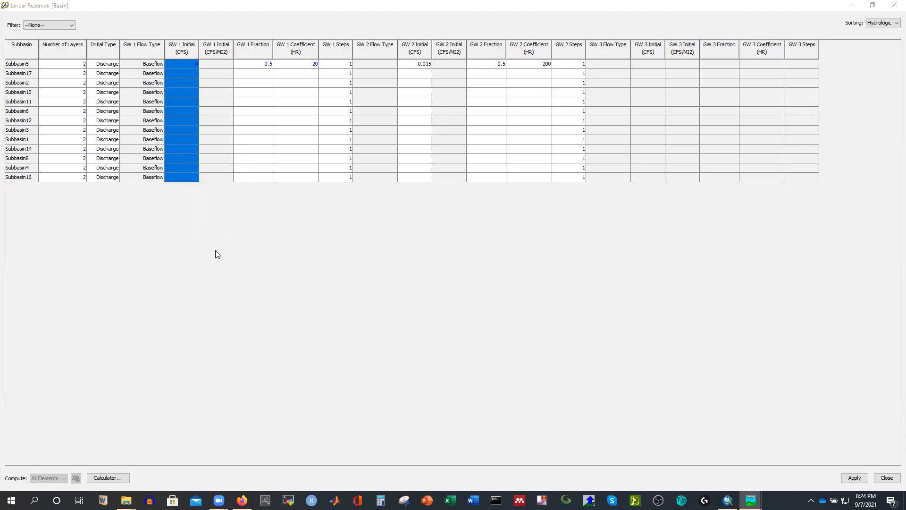
{"action": "left_click", "coordinate": [466, 310]}
Repeat Subbasin5's GW 1 fraction of 0.5 and GW 1 coefficient of 20 hr for all subbasins through Subbasin16
{"action": "left_click", "coordinate": [255, 66]}
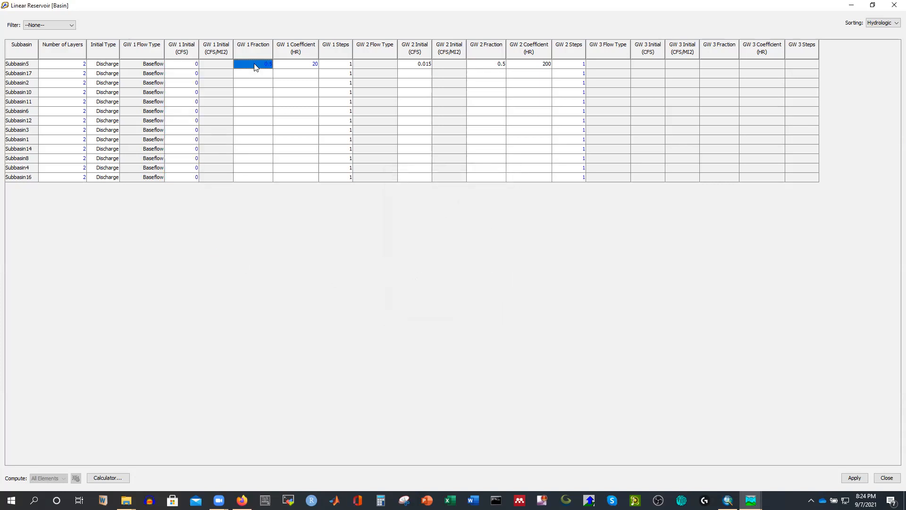
{"action": "left_click", "coordinate": [256, 178], "text": "shift"}
{"action": "right_click", "coordinate": [253, 143]}
{"action": "left_click", "coordinate": [279, 247]}
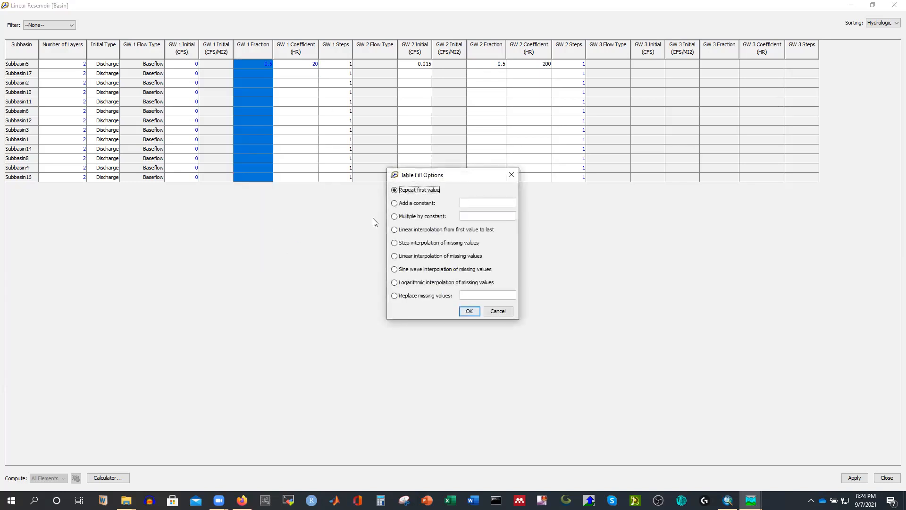
{"action": "left_click", "coordinate": [473, 312]}
{"action": "left_click", "coordinate": [295, 65]}
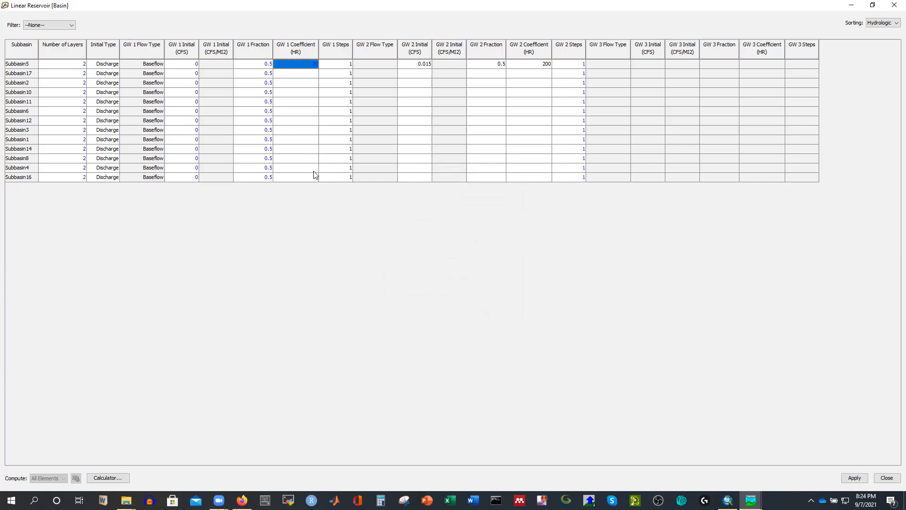
{"action": "left_click", "coordinate": [299, 178], "text": "shift"}
{"action": "right_click", "coordinate": [300, 176]}
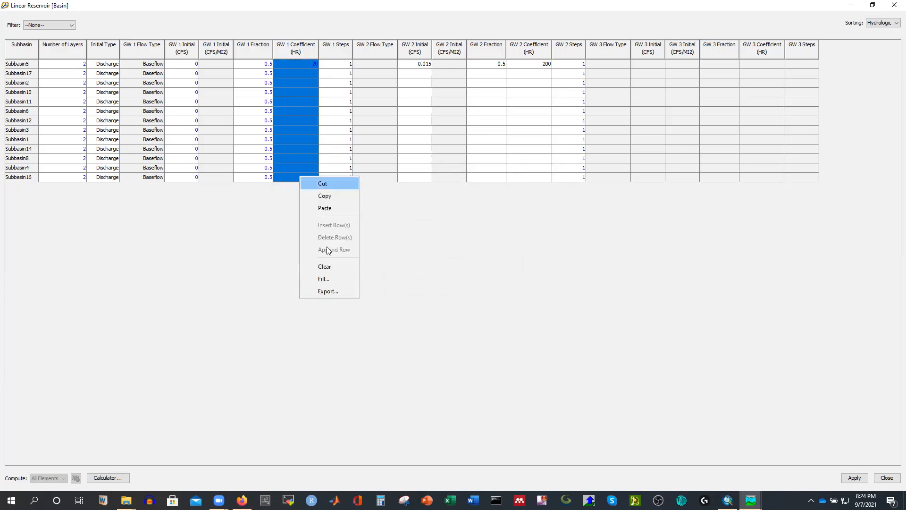
{"action": "left_click", "coordinate": [324, 278]}
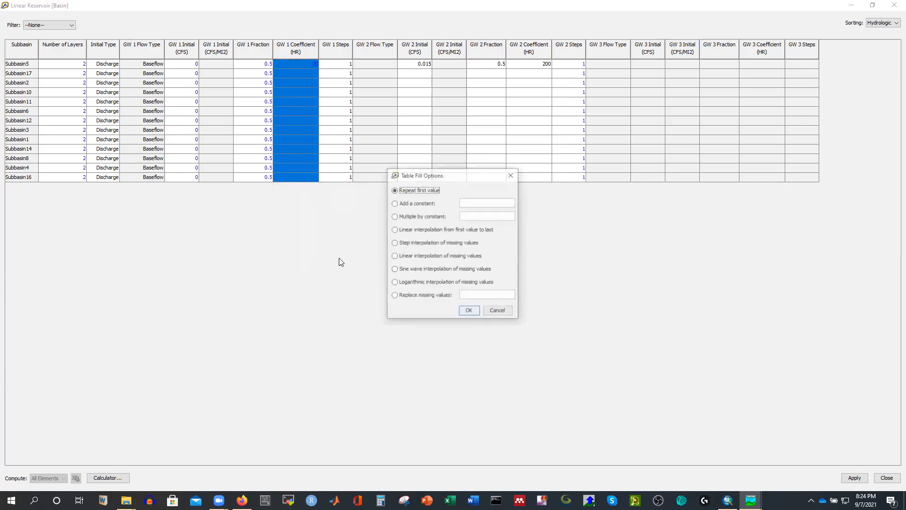
{"action": "left_click", "coordinate": [469, 310]}
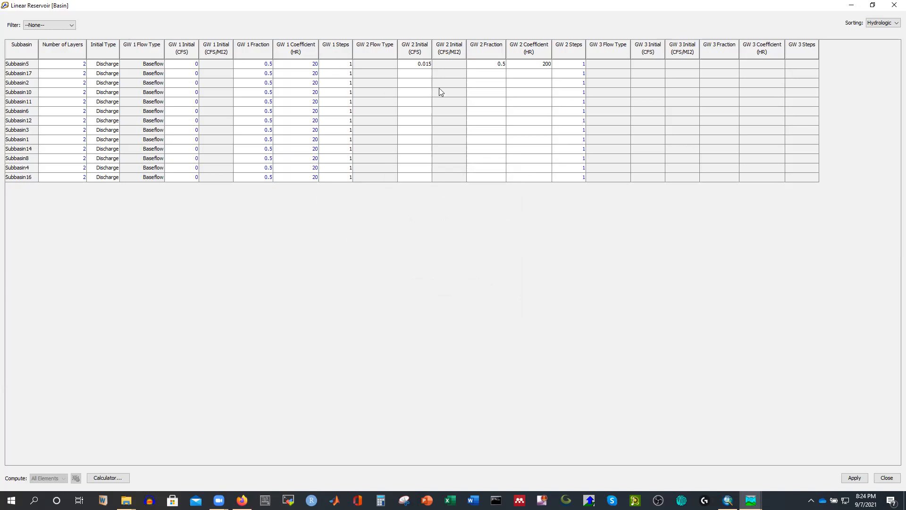
Repeat Subbasin5's GW 2 initial discharge of 0.015 CFS for all subbasins through Subbasin16
{"action": "left_click", "coordinate": [416, 64]}
{"action": "left_click", "coordinate": [416, 177], "text": "shift"}
{"action": "right_click", "coordinate": [411, 161]}
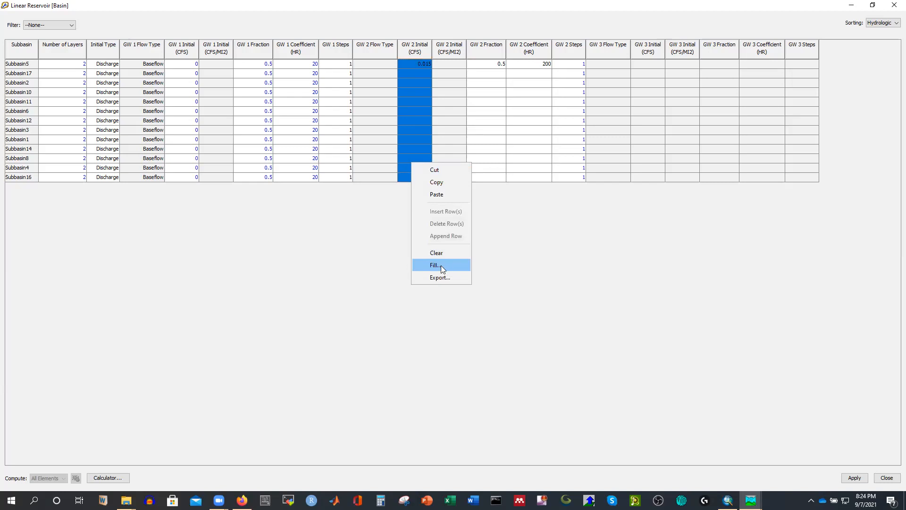
{"action": "left_click", "coordinate": [444, 264]}
{"action": "left_click", "coordinate": [469, 311]}
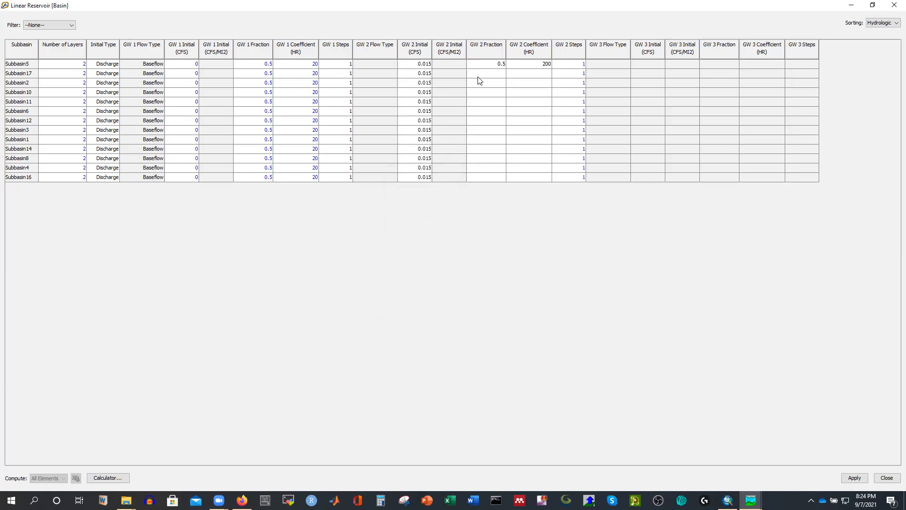
Repeat Subbasin5's GW 2 fraction of 0.5 and GW 2 coefficient of 200 hr for all subbasins through Subbasin16
{"action": "left_click", "coordinate": [482, 64]}
{"action": "left_click", "coordinate": [485, 175], "text": "shift"}
{"action": "right_click", "coordinate": [483, 155]}
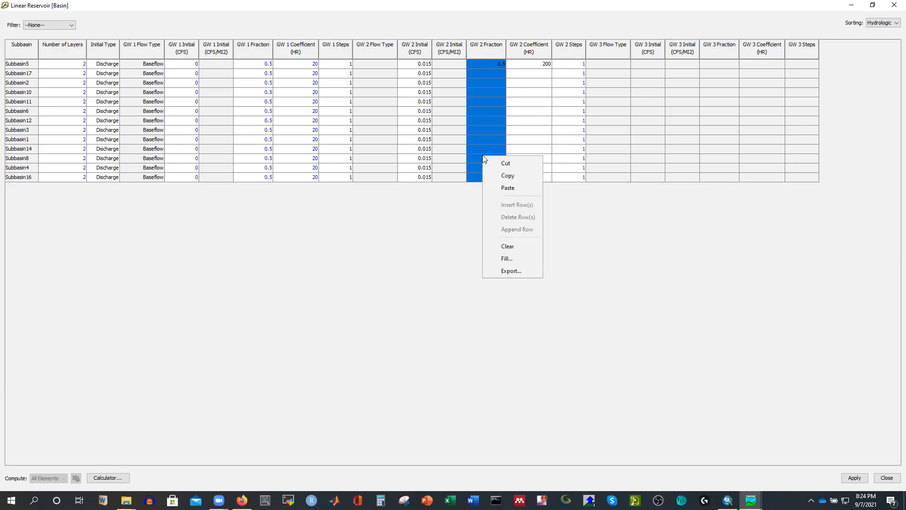
{"action": "left_click", "coordinate": [516, 259]}
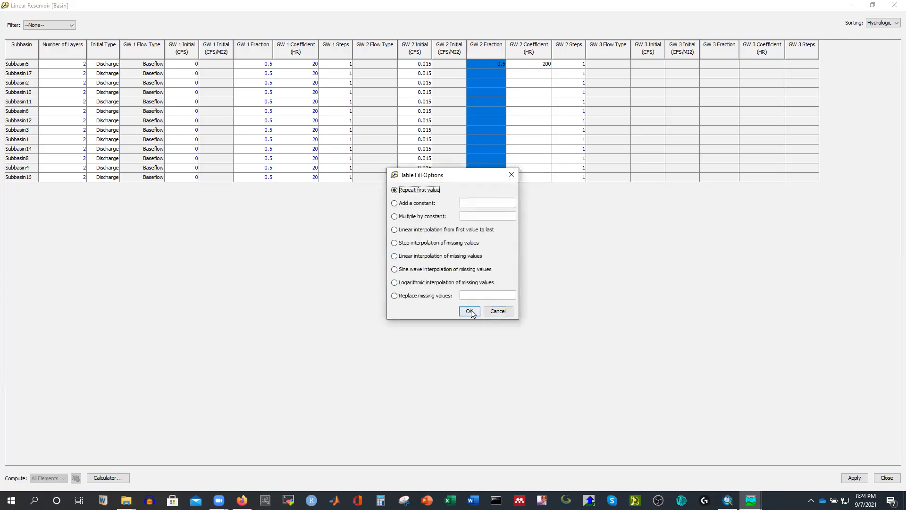
{"action": "left_click", "coordinate": [471, 311]}
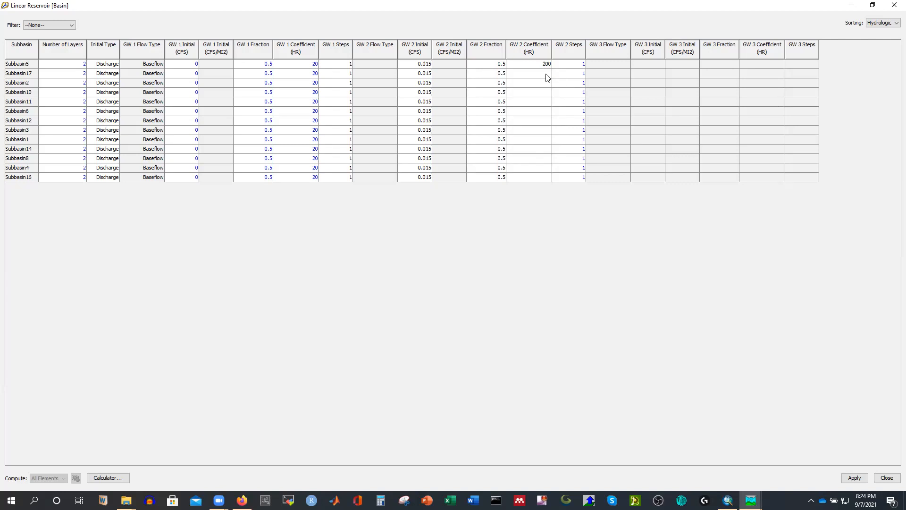
{"action": "left_click", "coordinate": [529, 66]}
{"action": "left_click", "coordinate": [532, 175], "text": "shift"}
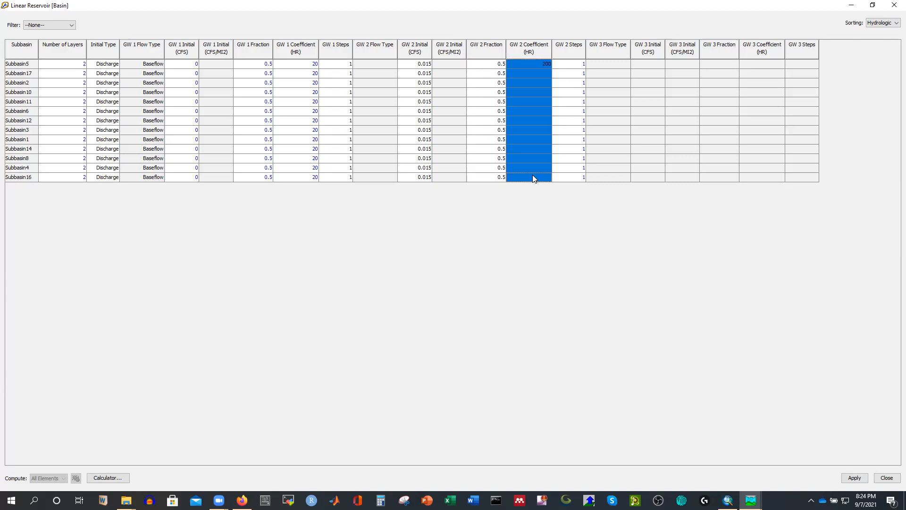
{"action": "right_click", "coordinate": [527, 157]}
{"action": "left_click", "coordinate": [551, 259]}
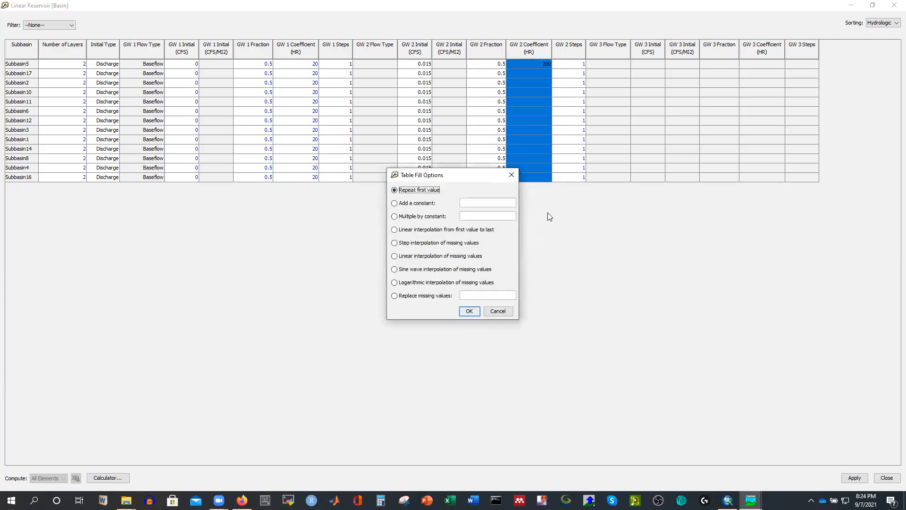
{"action": "left_click", "coordinate": [470, 310]}
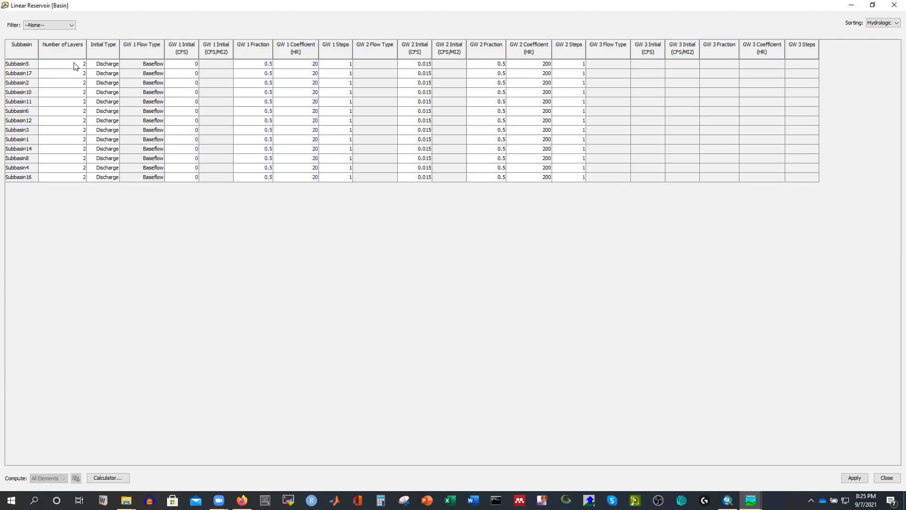
Widen the Initial Type column and set Subbasin5's initial type to Discharge Per Area
{"action": "left_click", "coordinate": [108, 66]}
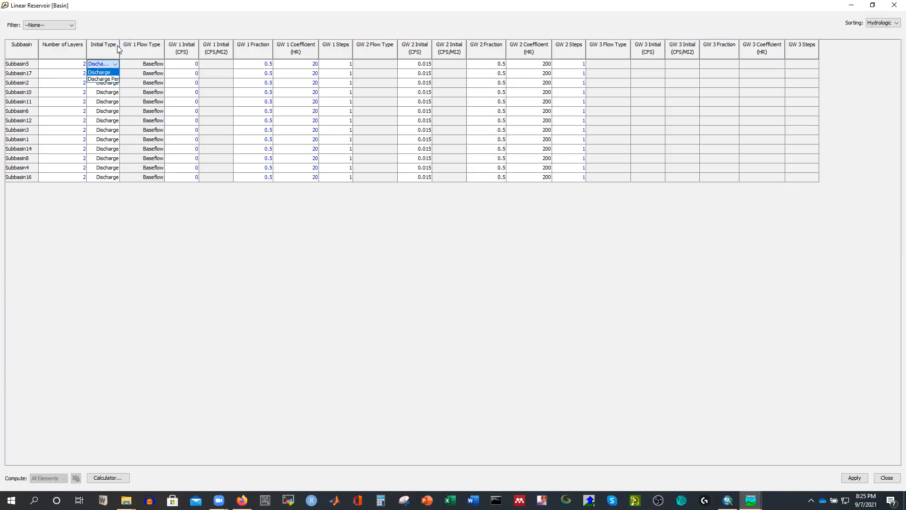
{"action": "left_click_drag", "start_coordinate": [119, 49], "coordinate": [142, 49]}
{"action": "left_click", "coordinate": [136, 66]}
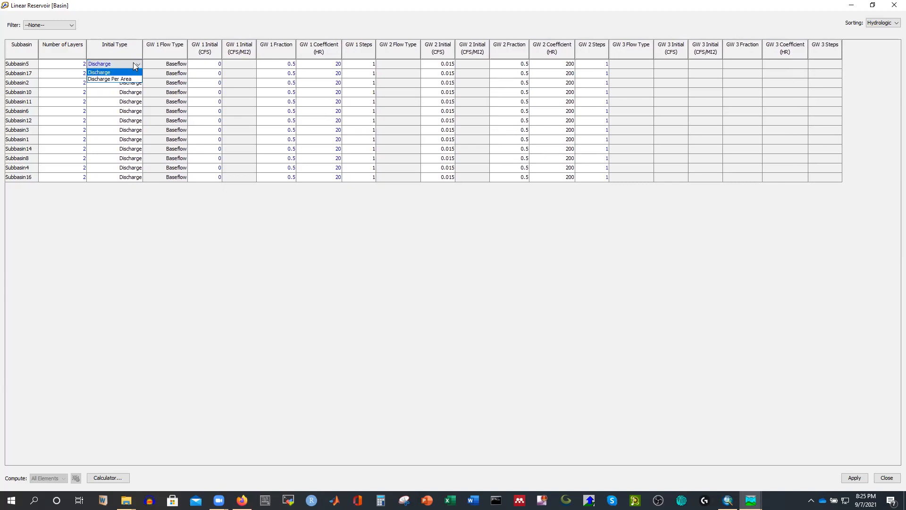
{"action": "left_click", "coordinate": [133, 83]}
Set the initial type to Discharge Per Area for every remaining subbasin from Subbasin17 to Subbasin16
{"action": "left_click", "coordinate": [136, 74]}
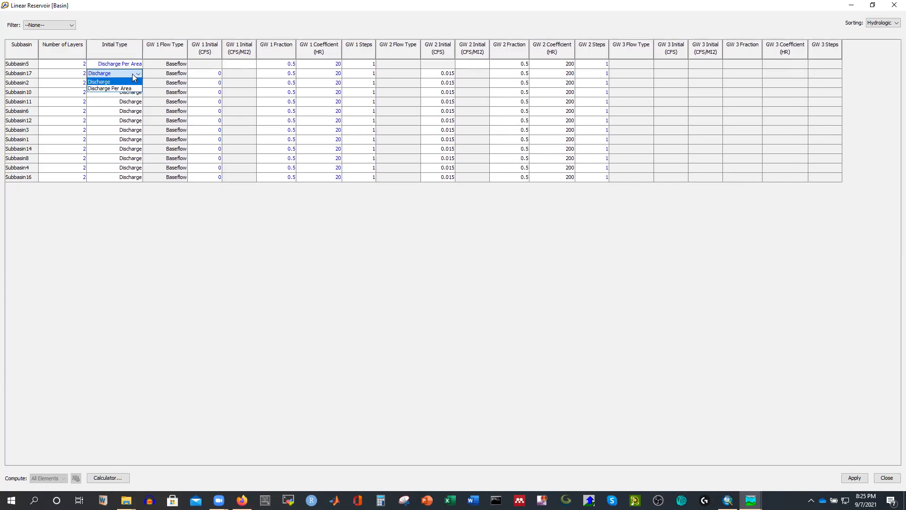
{"action": "left_click", "coordinate": [137, 88]}
{"action": "left_click", "coordinate": [135, 83]}
{"action": "left_click", "coordinate": [136, 97]}
{"action": "left_click", "coordinate": [137, 93]}
{"action": "left_click", "coordinate": [136, 107]}
{"action": "left_click", "coordinate": [136, 102]}
{"action": "left_click", "coordinate": [135, 116]}
{"action": "left_click", "coordinate": [134, 112]}
{"action": "left_click", "coordinate": [136, 126]}
{"action": "left_click", "coordinate": [136, 121]}
{"action": "left_click", "coordinate": [136, 135]}
{"action": "left_click", "coordinate": [136, 130]}
{"action": "left_click", "coordinate": [135, 145]}
{"action": "left_click", "coordinate": [136, 140]}
{"action": "left_click", "coordinate": [132, 156]}
{"action": "left_click", "coordinate": [135, 150]}
{"action": "left_click", "coordinate": [135, 164]}
{"action": "left_click", "coordinate": [136, 160]}
{"action": "left_click", "coordinate": [135, 174]}
{"action": "left_click", "coordinate": [135, 168]}
{"action": "left_click", "coordinate": [129, 184]}
{"action": "left_click", "coordinate": [132, 177]}
{"action": "left_click", "coordinate": [129, 192]}
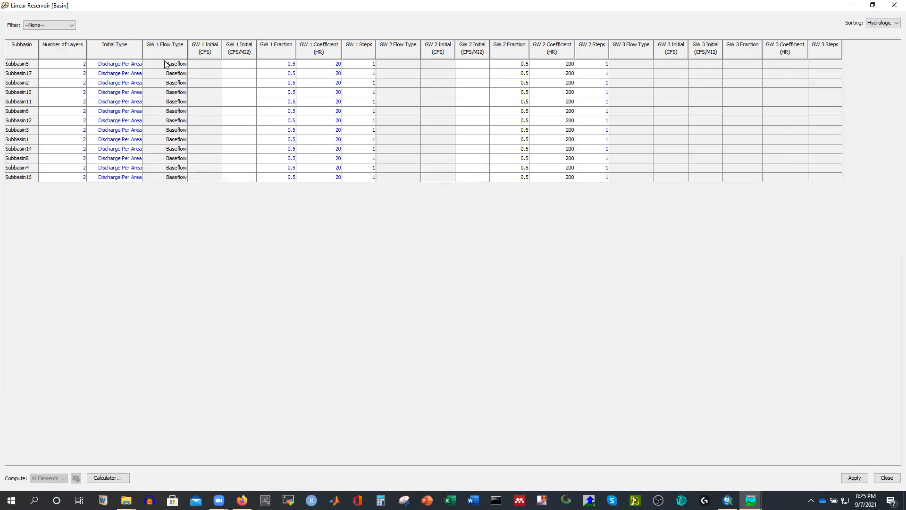
Set the GW 1 initial discharge per area to 0 CFS/MI2 for Subbasin5 and repeat it for all subbasins
{"action": "left_click", "coordinate": [240, 67]}
{"action": "type", "text": "0"}
{"action": "left_click", "coordinate": [256, 92]}
{"action": "left_click", "coordinate": [243, 67]}
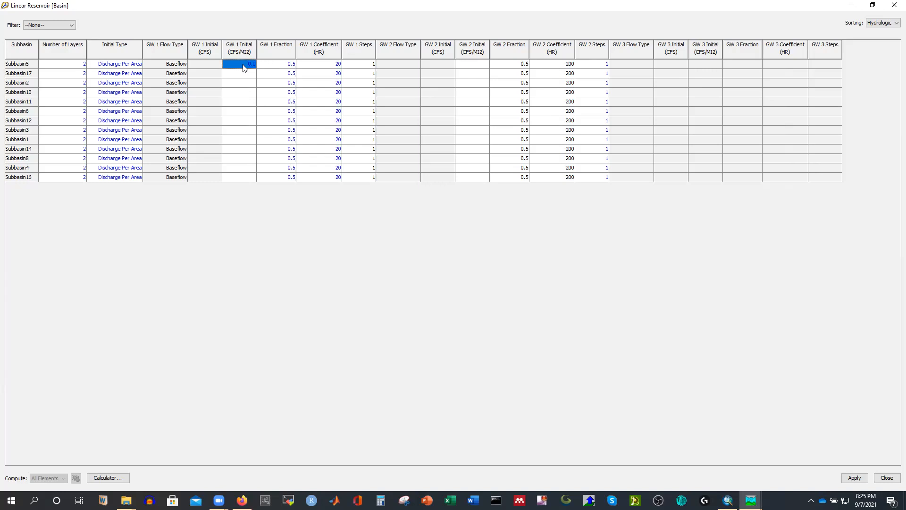
{"action": "left_click", "coordinate": [238, 177], "text": "shift"}
{"action": "right_click", "coordinate": [242, 109]}
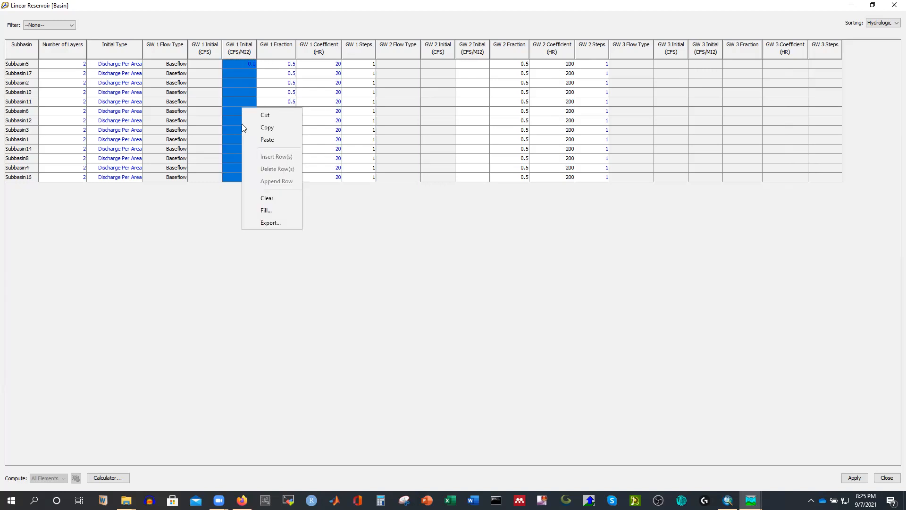
{"action": "left_click", "coordinate": [258, 211]}
{"action": "left_click", "coordinate": [466, 311]}
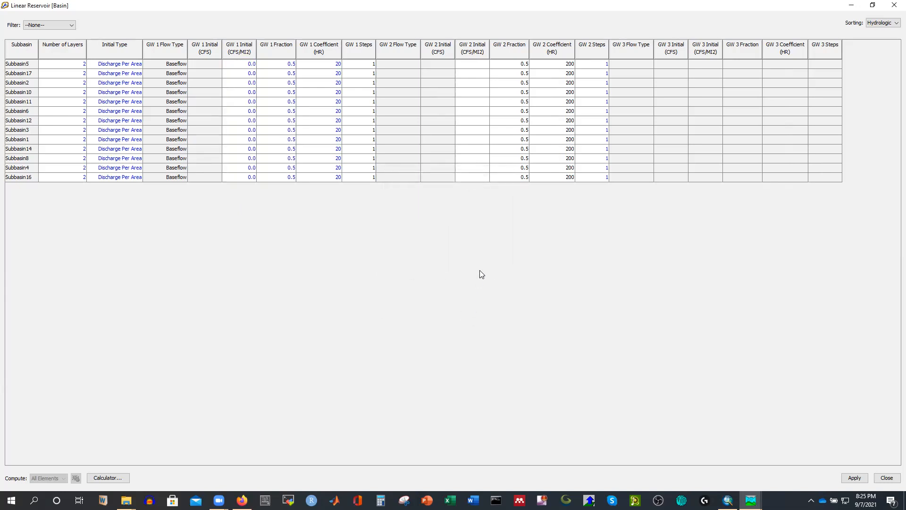
Set the GW 2 initial discharge per area to 0.015 CFS/MI2 for all subbasins and close the Linear Reservoir table
{"action": "left_click", "coordinate": [474, 66]}
{"action": "type", "text": "0.015"}
{"action": "left_click", "coordinate": [484, 112]}
{"action": "left_click", "coordinate": [478, 67]}
{"action": "left_click", "coordinate": [476, 174], "text": "shift"}
{"action": "right_click", "coordinate": [475, 160]}
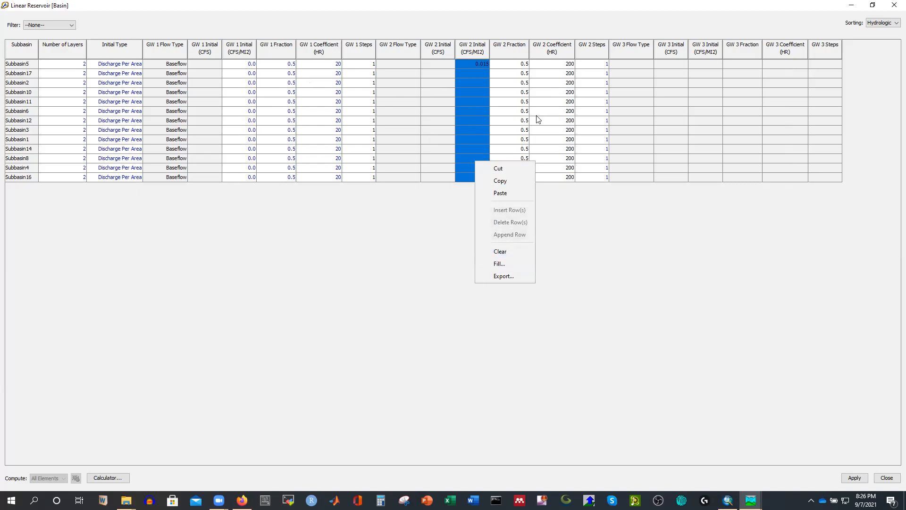
{"action": "left_click", "coordinate": [500, 264]}
{"action": "left_click", "coordinate": [468, 310]}
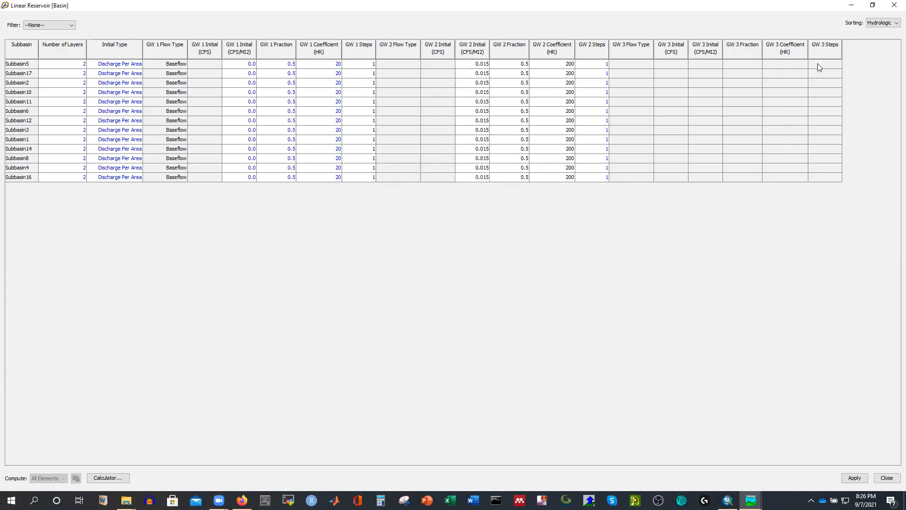
{"action": "left_click", "coordinate": [886, 478]}
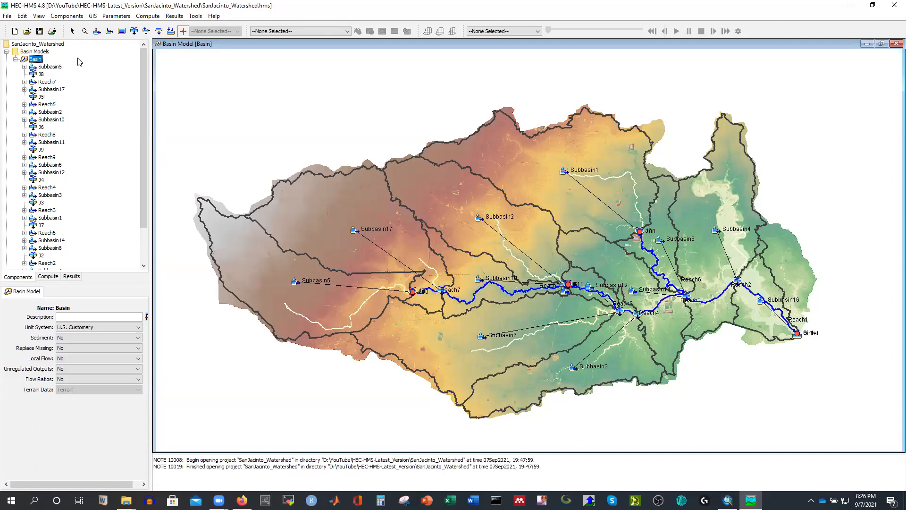
Review Subbasin17's loss, transform, baseflow and canopy parameters
{"action": "left_click", "coordinate": [52, 89]}
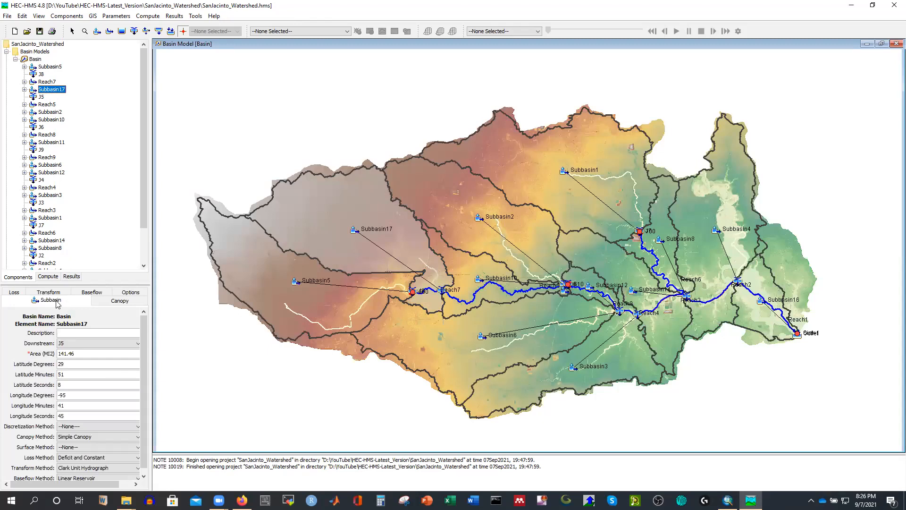
{"action": "left_click", "coordinate": [13, 293]}
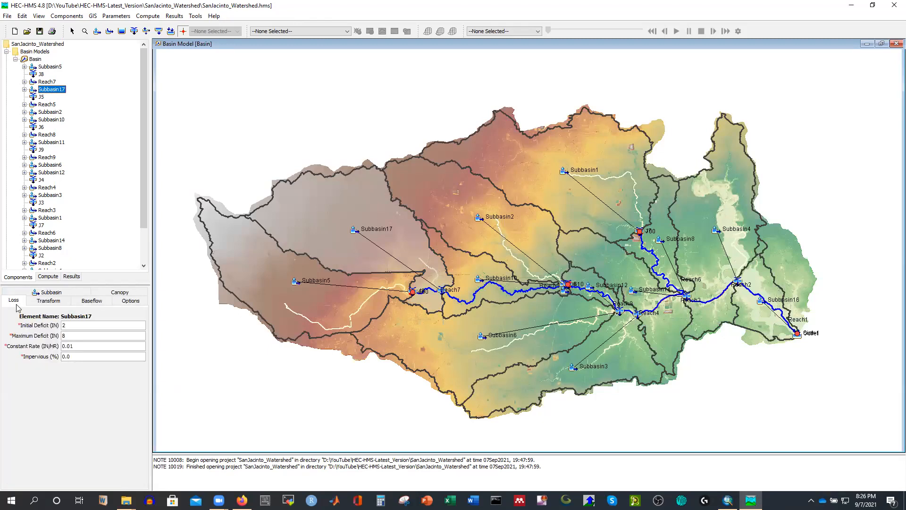
{"action": "left_click", "coordinate": [49, 299]}
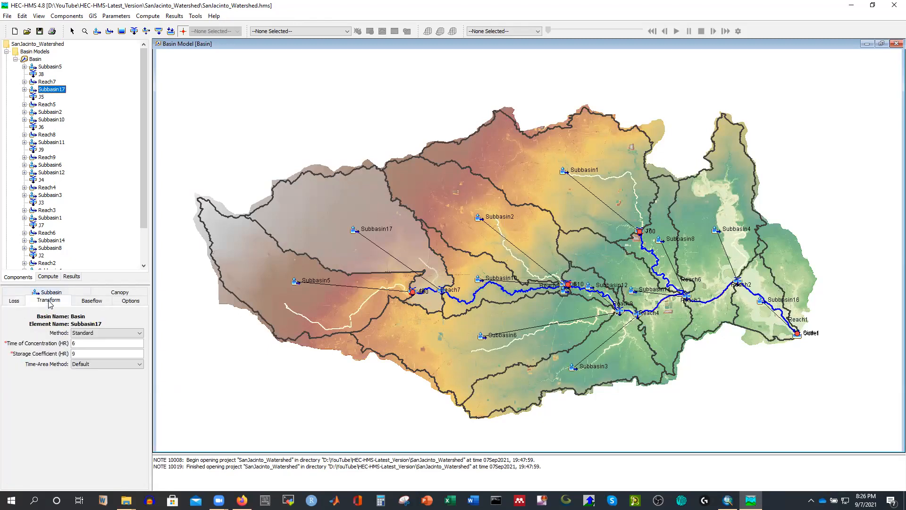
{"action": "left_click", "coordinate": [86, 301]}
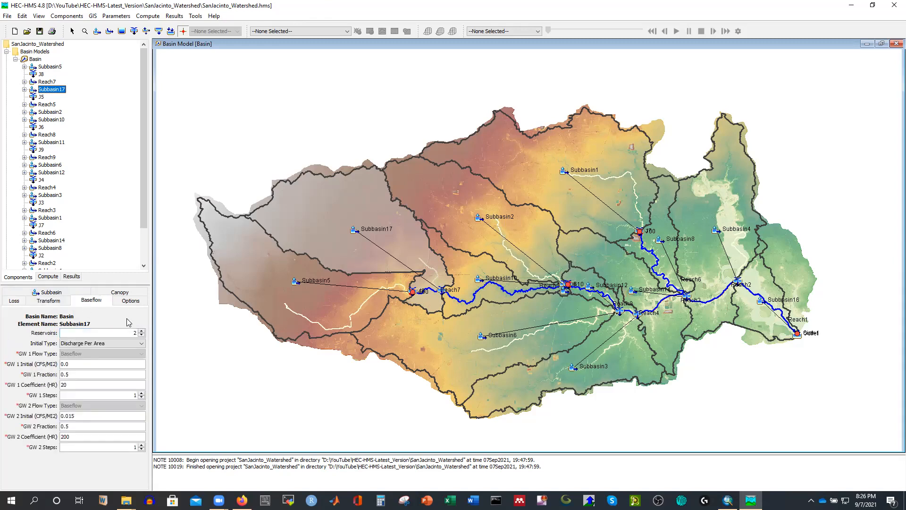
{"action": "left_click", "coordinate": [122, 293]}
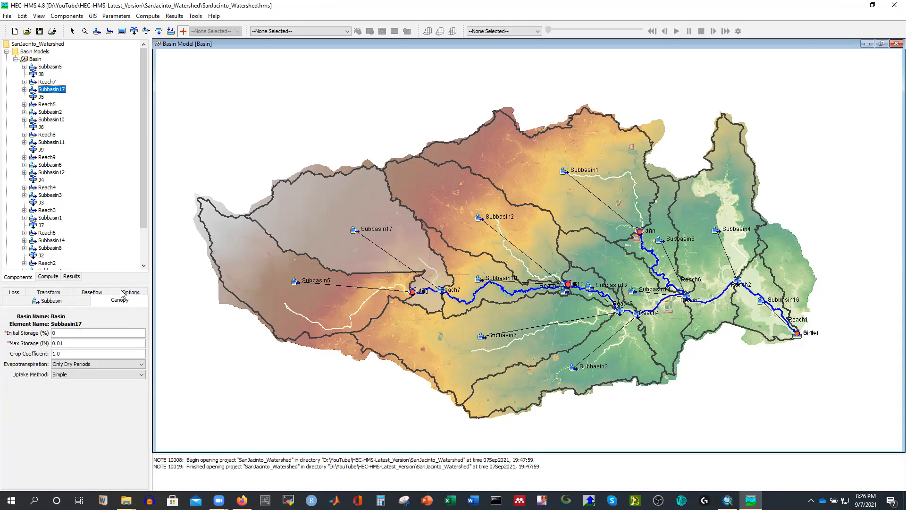
Open the Muskingum routing table for the Basin model and enlarge it to show all reaches and parameter columns
{"action": "left_click", "coordinate": [46, 82]}
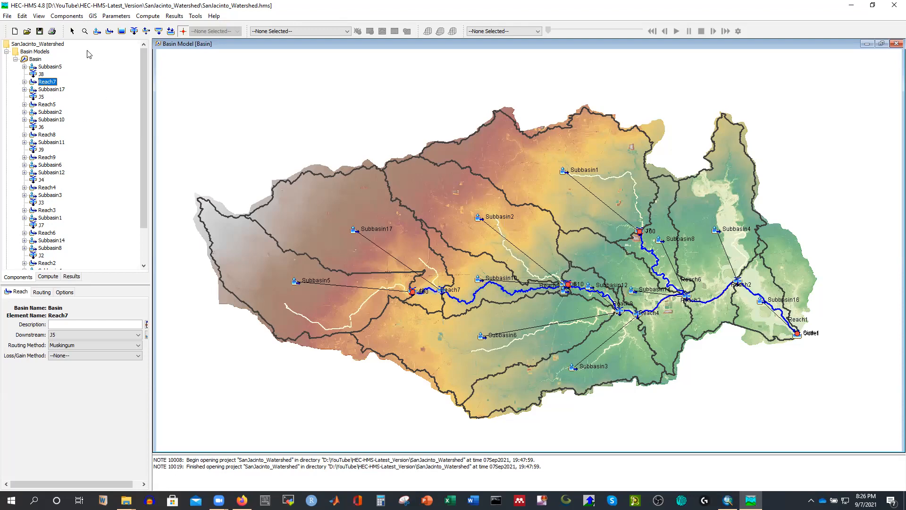
{"action": "left_click", "coordinate": [35, 59]}
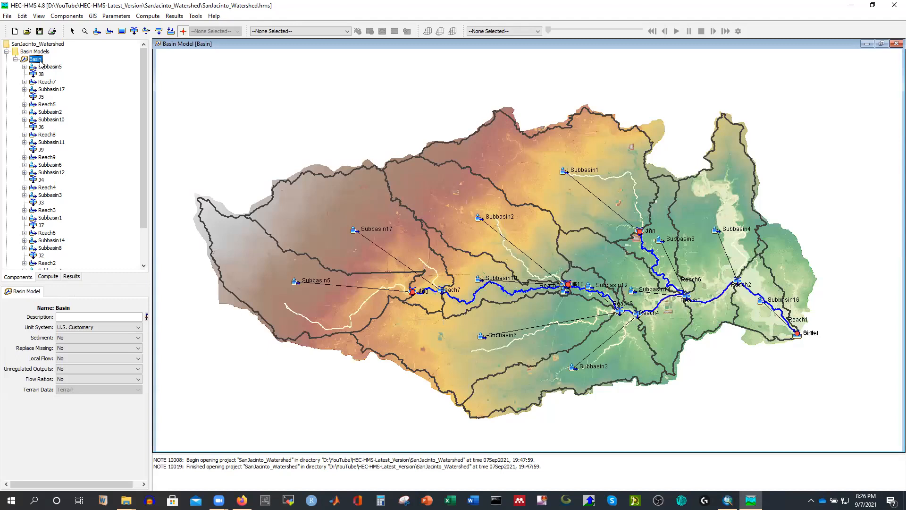
{"action": "left_click", "coordinate": [114, 17]}
{"action": "mouse_move", "coordinate": [171, 156]}
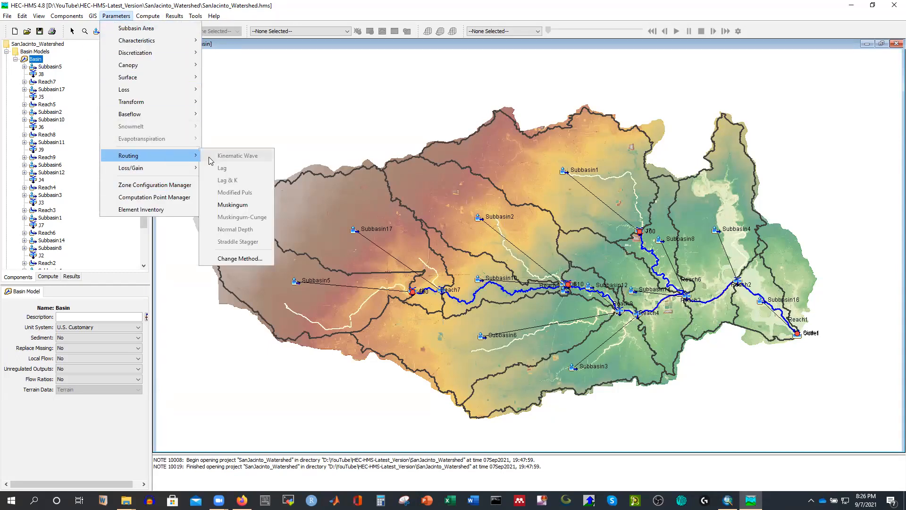
{"action": "left_click", "coordinate": [232, 204]}
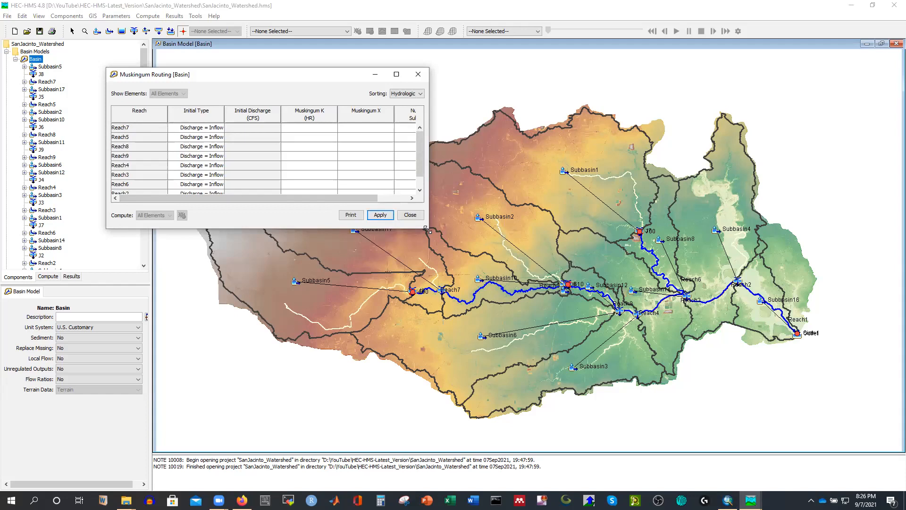
{"action": "left_click_drag", "start_coordinate": [428, 230], "coordinate": [593, 307]}
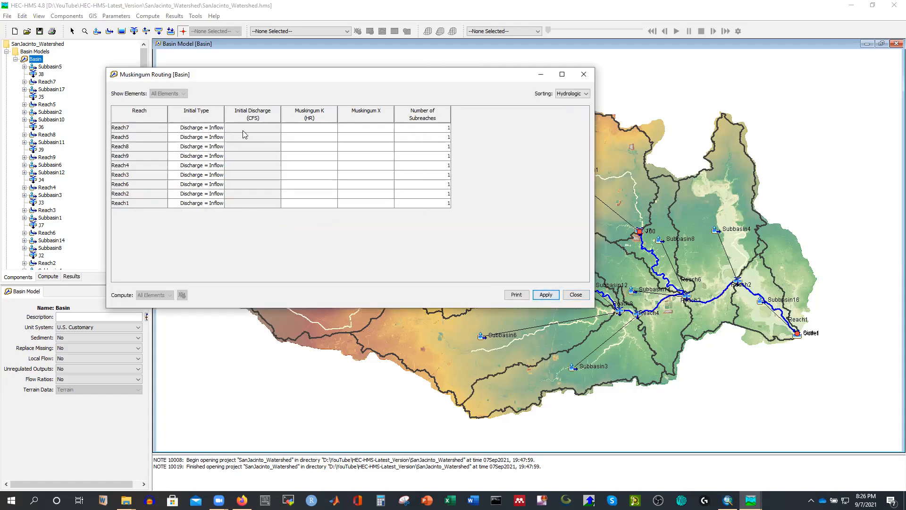
Set Reach7's Muskingum K to 5 hours and its Muskingum X to 0.25
{"action": "left_click", "coordinate": [307, 131]}
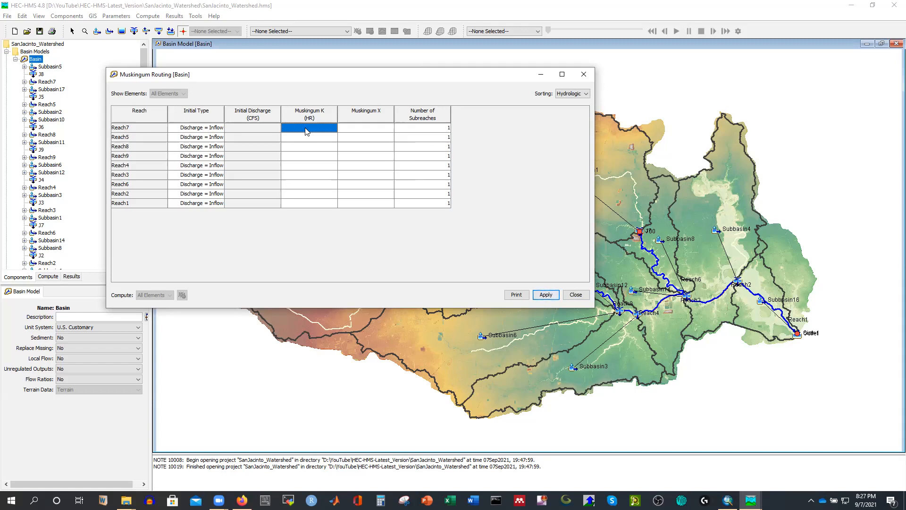
{"action": "type", "text": "5"}
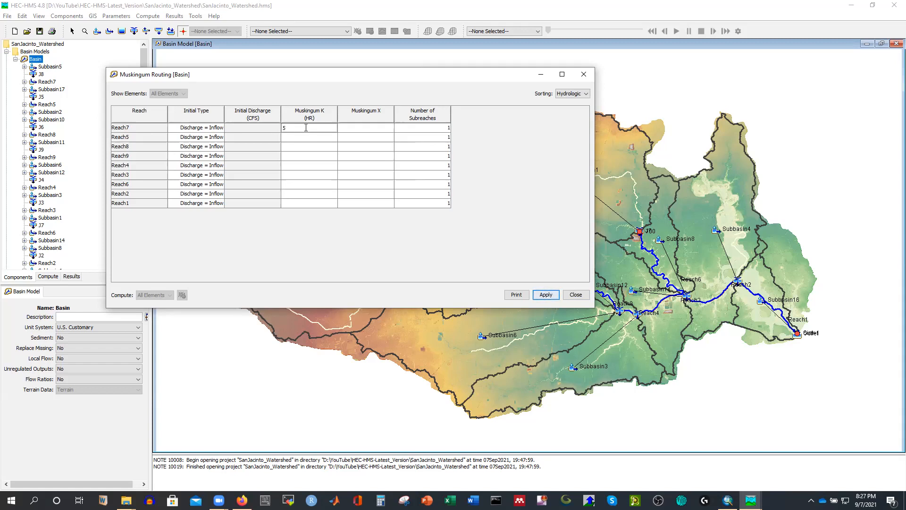
{"action": "left_click", "coordinate": [372, 131]}
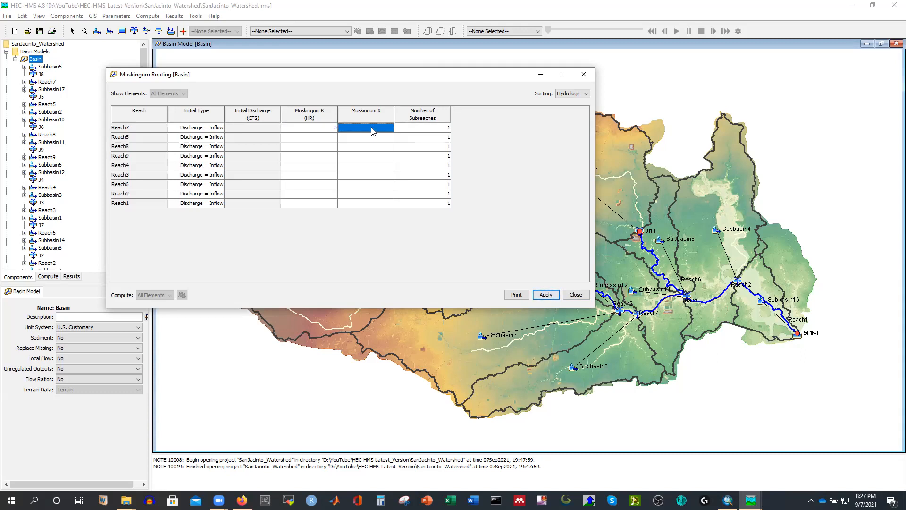
{"action": "type", "text": "0."}
{"action": "left_click", "coordinate": [430, 128]}
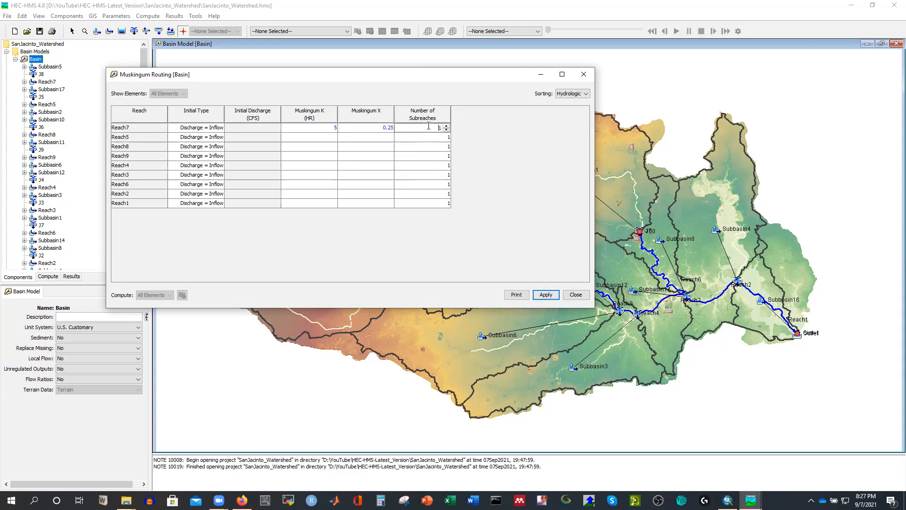
Fill Reach7's Muskingum K of 5 hours down to all reaches through Reach1 by repeating the first value
{"action": "left_click", "coordinate": [324, 129]}
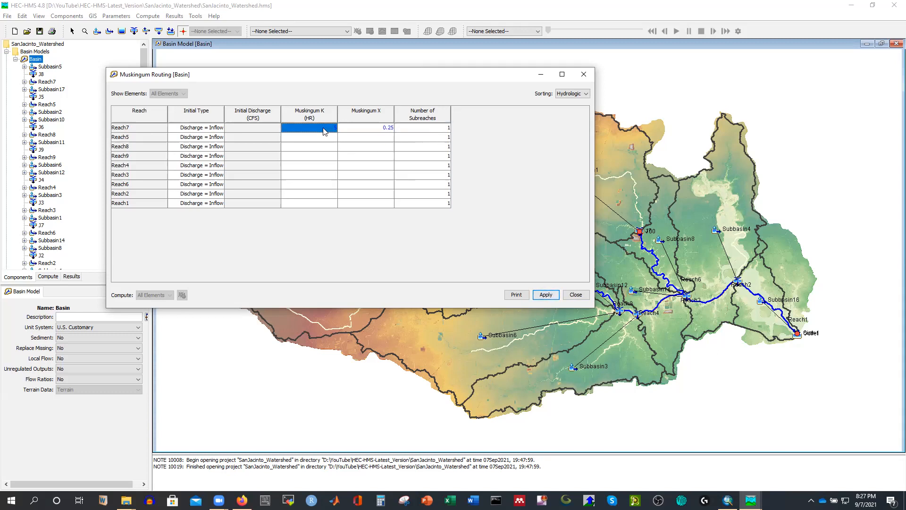
{"action": "left_click", "coordinate": [316, 203], "text": "shift"}
{"action": "right_click", "coordinate": [315, 203]}
{"action": "left_click", "coordinate": [344, 274]}
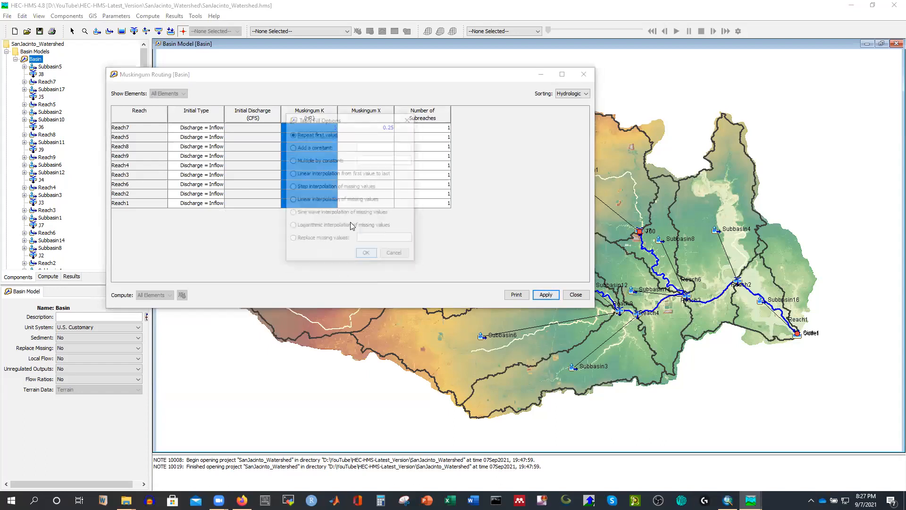
{"action": "left_click", "coordinate": [366, 252]}
Fill Reach7's Muskingum X of 0.25 down to all reaches through Reach1 by repeating the first value
{"action": "left_click", "coordinate": [370, 128]}
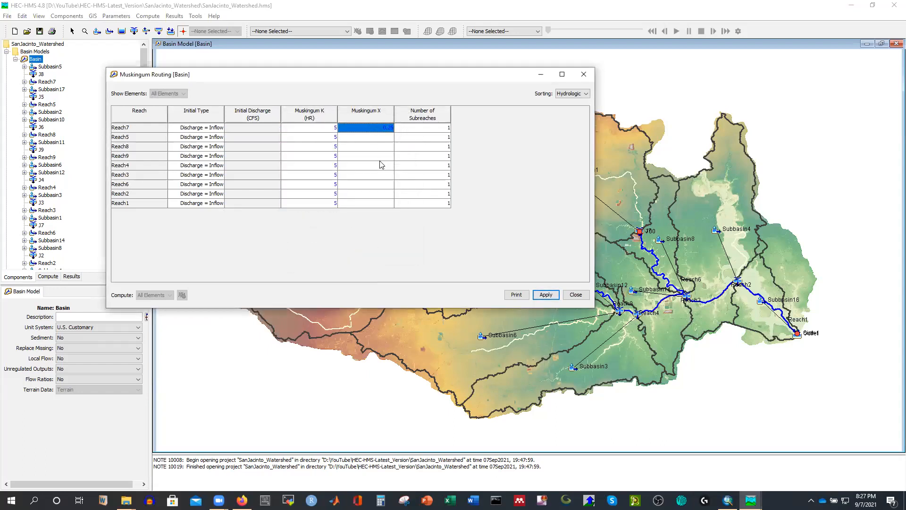
{"action": "left_click", "coordinate": [374, 202], "text": "shift"}
{"action": "right_click", "coordinate": [367, 178]}
{"action": "left_click", "coordinate": [389, 278]}
{"action": "left_click", "coordinate": [366, 254]}
Set the number of subreaches to 5 for every reach from Reach7 to Reach1, apply the values and close the Muskingum table
{"action": "left_click", "coordinate": [447, 128]}
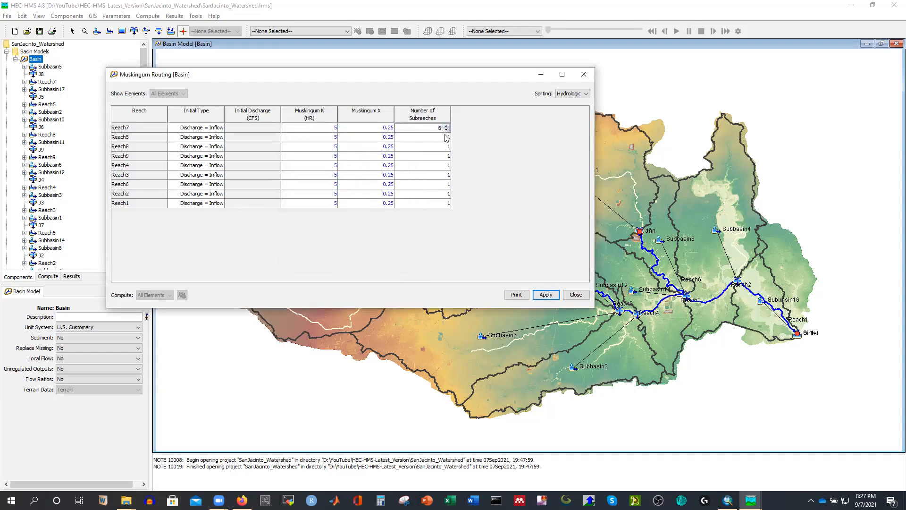
{"action": "left_click", "coordinate": [446, 137]}
{"action": "left_click", "coordinate": [446, 135]}
{"action": "left_click", "coordinate": [446, 135]}
{"action": "left_click", "coordinate": [446, 135]}
{"action": "left_click", "coordinate": [445, 147]}
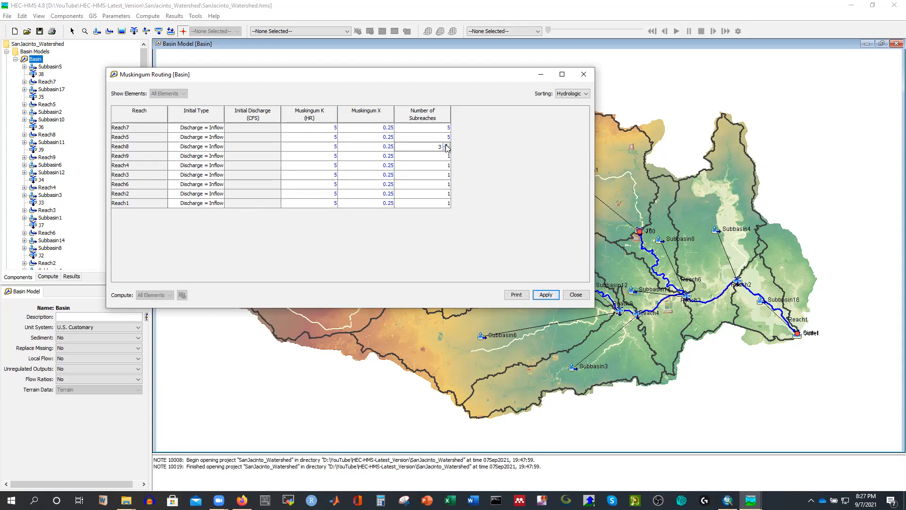
{"action": "left_click", "coordinate": [446, 157]}
{"action": "left_click", "coordinate": [446, 155]}
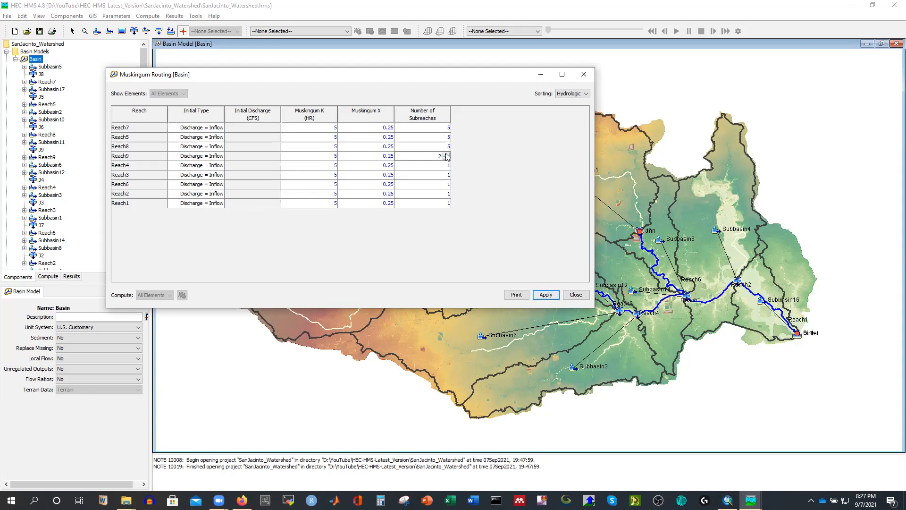
{"action": "left_click", "coordinate": [446, 165]}
{"action": "left_click", "coordinate": [446, 175]}
{"action": "left_click", "coordinate": [447, 173]}
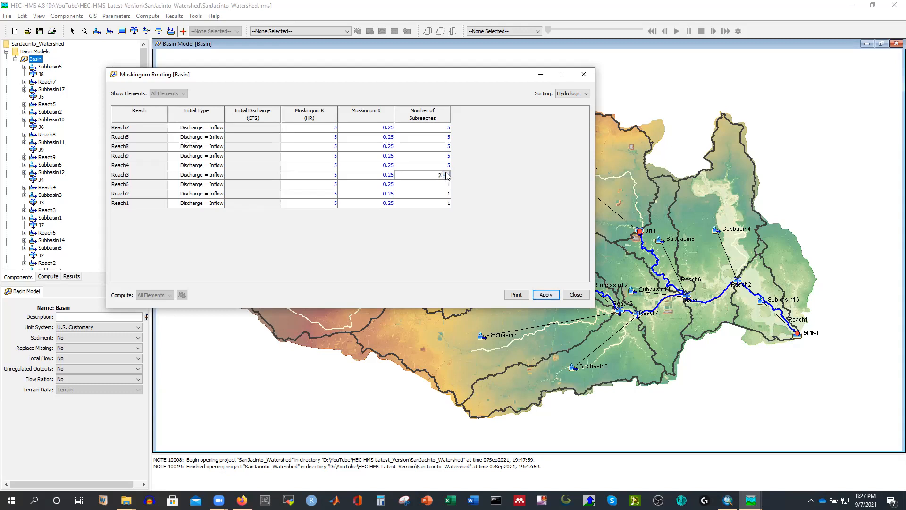
{"action": "left_click", "coordinate": [446, 184]}
{"action": "left_click", "coordinate": [446, 182]}
{"action": "left_click", "coordinate": [446, 183]}
{"action": "left_click", "coordinate": [446, 183]}
{"action": "left_click", "coordinate": [446, 183]}
{"action": "left_click", "coordinate": [447, 194]}
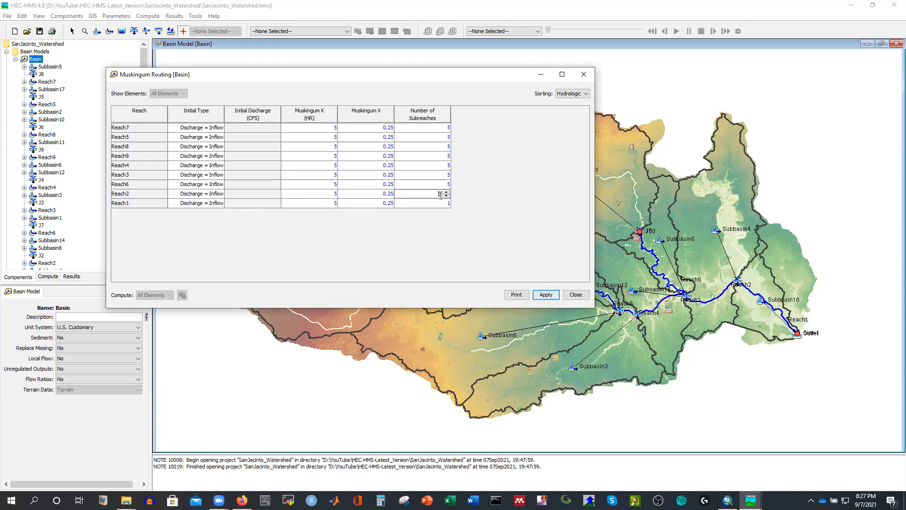
{"action": "left_click", "coordinate": [446, 192]}
{"action": "left_click", "coordinate": [446, 192]}
{"action": "left_click", "coordinate": [446, 192]}
{"action": "left_click", "coordinate": [447, 203]}
{"action": "left_click", "coordinate": [447, 201]}
{"action": "left_click", "coordinate": [446, 202]}
{"action": "left_click", "coordinate": [446, 201]}
{"action": "left_click", "coordinate": [446, 202]}
{"action": "left_click", "coordinate": [447, 204]}
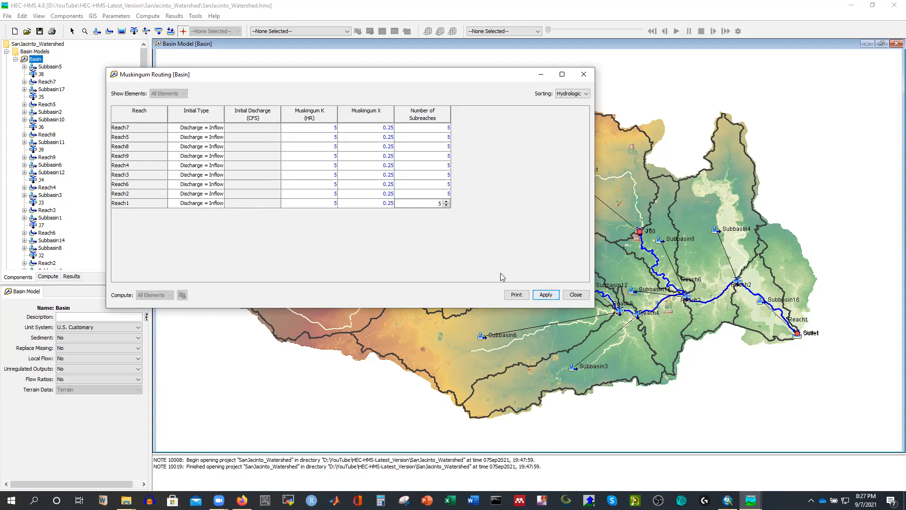
{"action": "left_click", "coordinate": [545, 295]}
{"action": "left_click", "coordinate": [571, 295]}
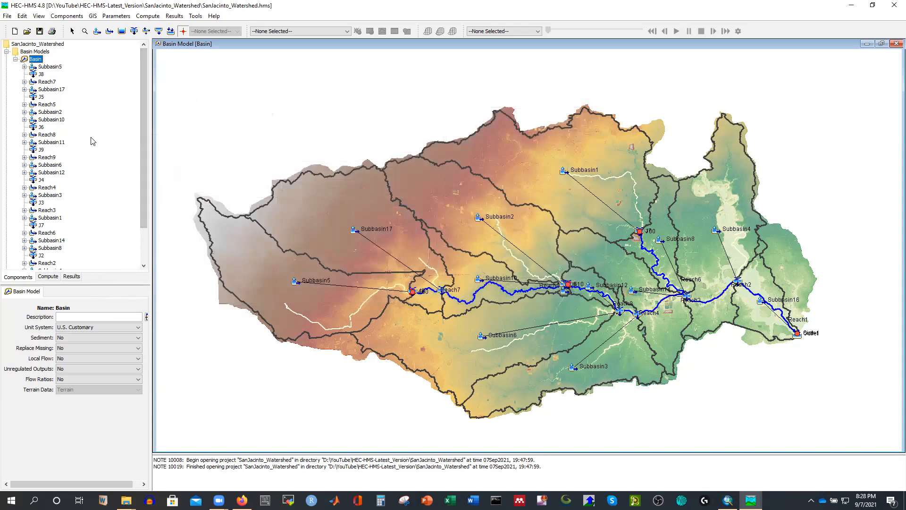
Collapse the Basin elements and create a new meteorologic model named Met
{"action": "left_click", "coordinate": [16, 59]}
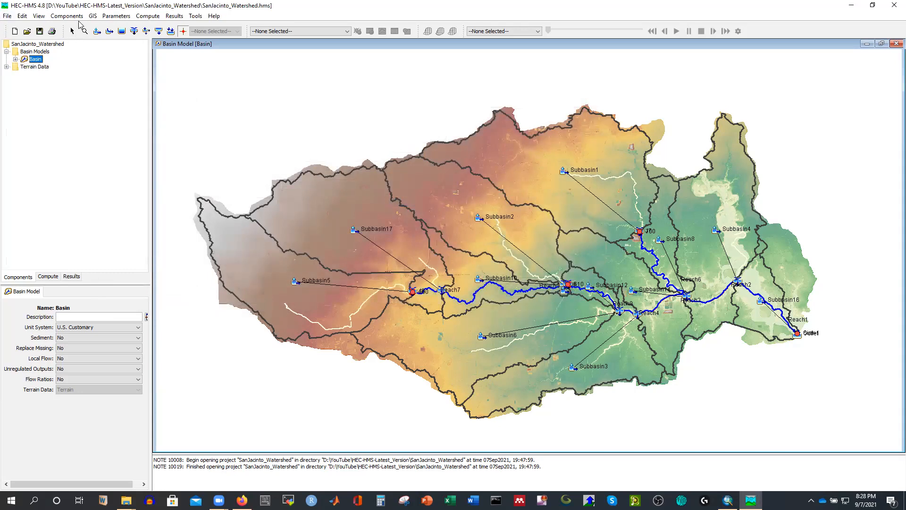
{"action": "left_click", "coordinate": [67, 17]}
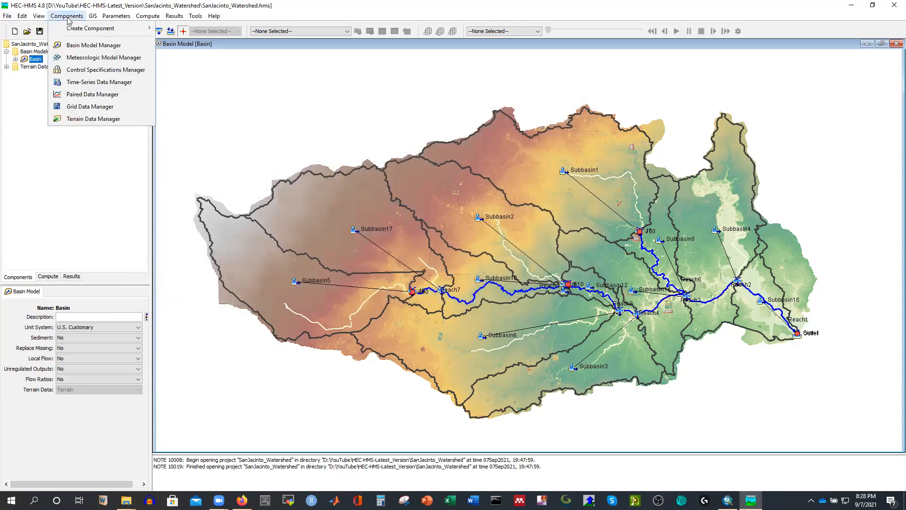
{"action": "left_click", "coordinate": [79, 59]}
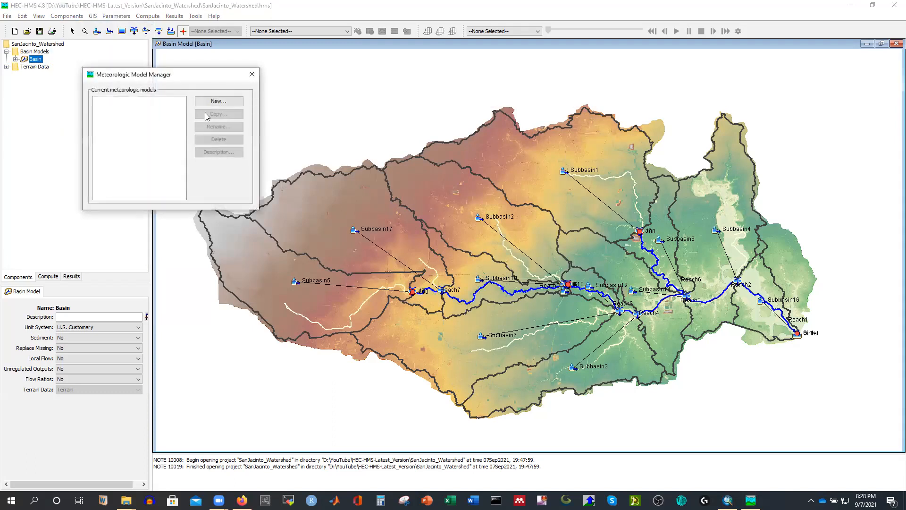
{"action": "left_click", "coordinate": [219, 102]}
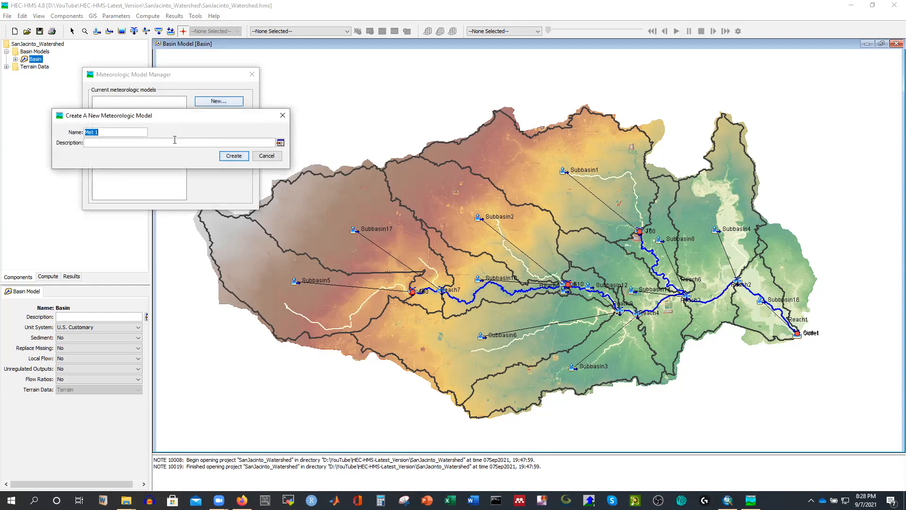
{"action": "left_click", "coordinate": [130, 131]}
{"action": "key", "text": "BackSpace"}
{"action": "key", "text": "BackSpace"}
{"action": "left_click", "coordinate": [233, 156]}
{"action": "left_click", "coordinate": [253, 76]}
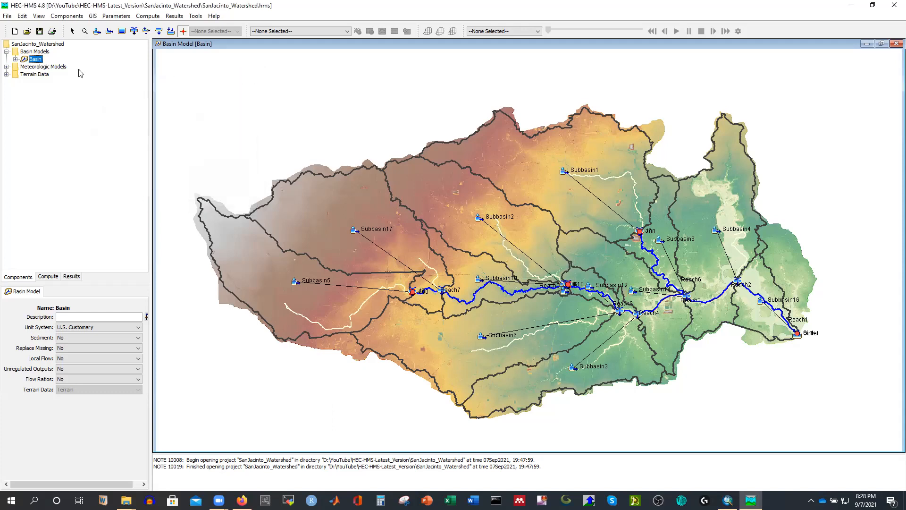
Set the Met model's missing data replacement to Set To Default and open its Specified Hyetograph gage table
{"action": "left_click", "coordinate": [7, 67]}
{"action": "double_click", "coordinate": [34, 74]}
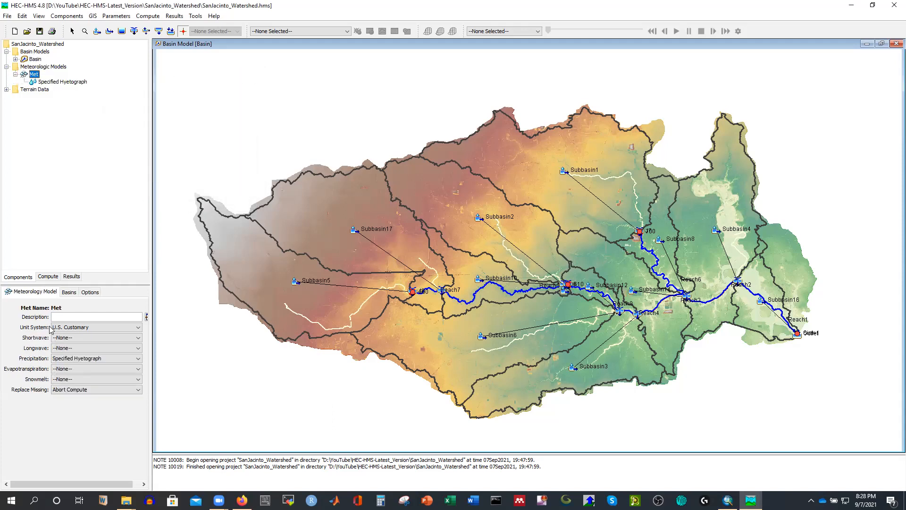
{"action": "left_click", "coordinate": [77, 389]}
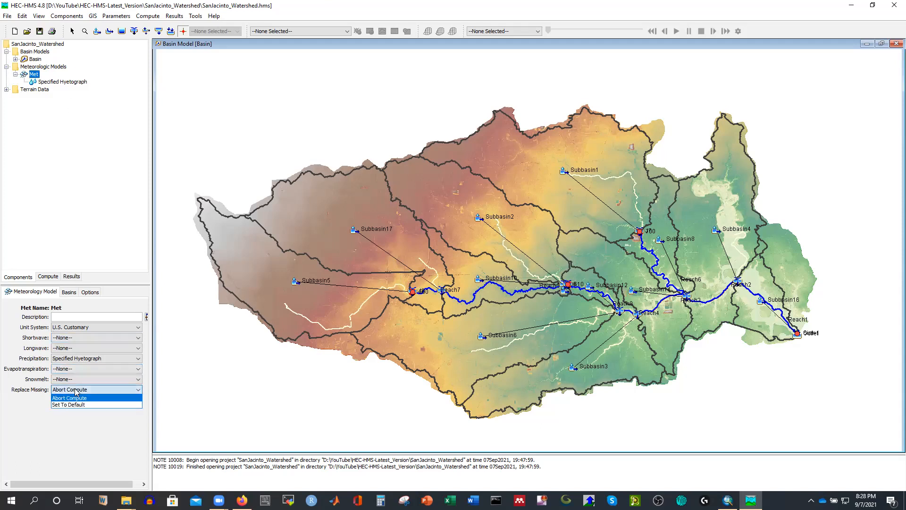
{"action": "left_click", "coordinate": [78, 405]}
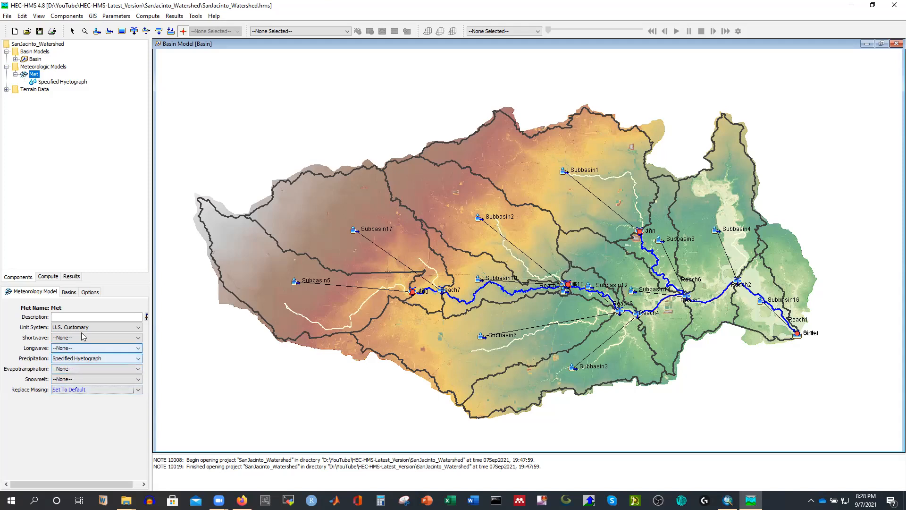
{"action": "left_click", "coordinate": [57, 82]}
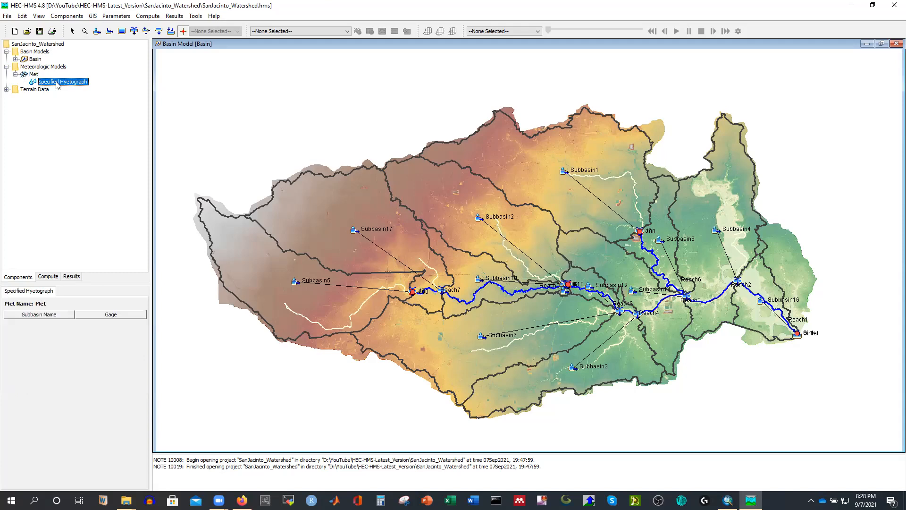
Create new control specifications named Control
{"action": "left_click", "coordinate": [67, 16]}
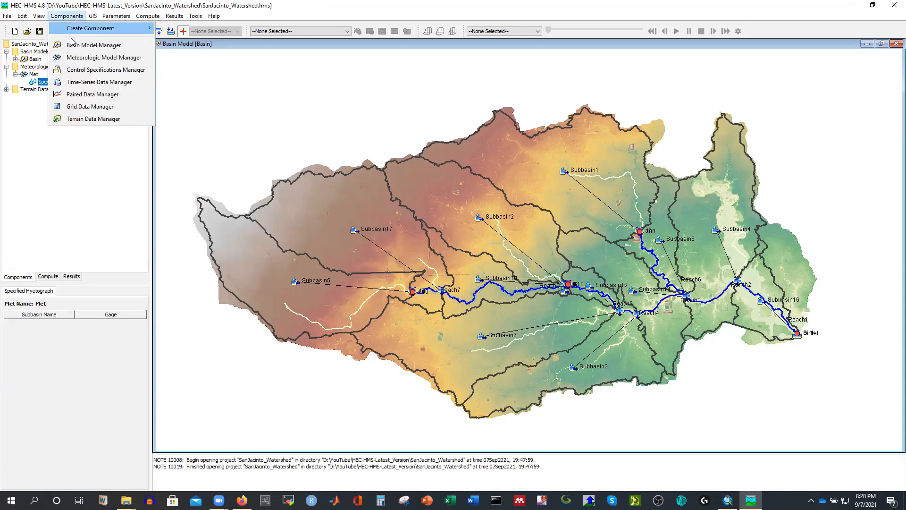
{"action": "left_click", "coordinate": [85, 71]}
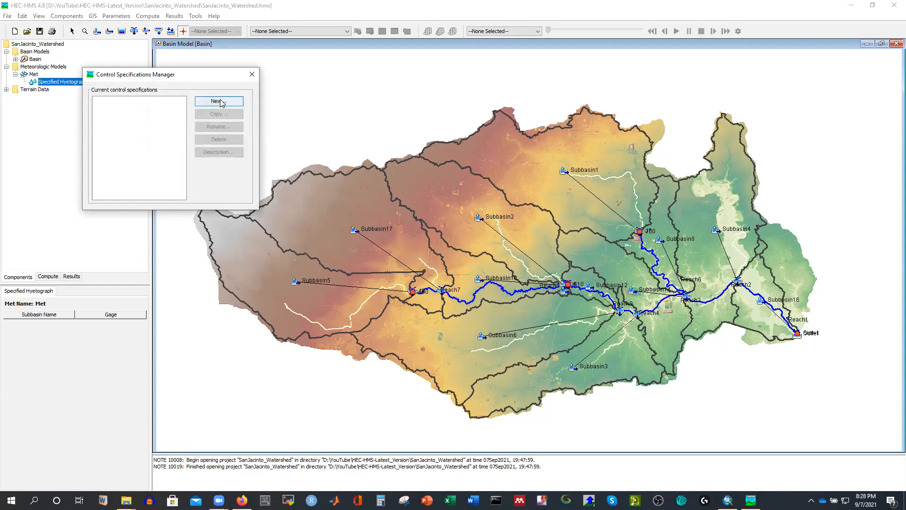
{"action": "left_click", "coordinate": [219, 101]}
{"action": "left_click", "coordinate": [135, 132]}
{"action": "key", "text": "BackSpace"}
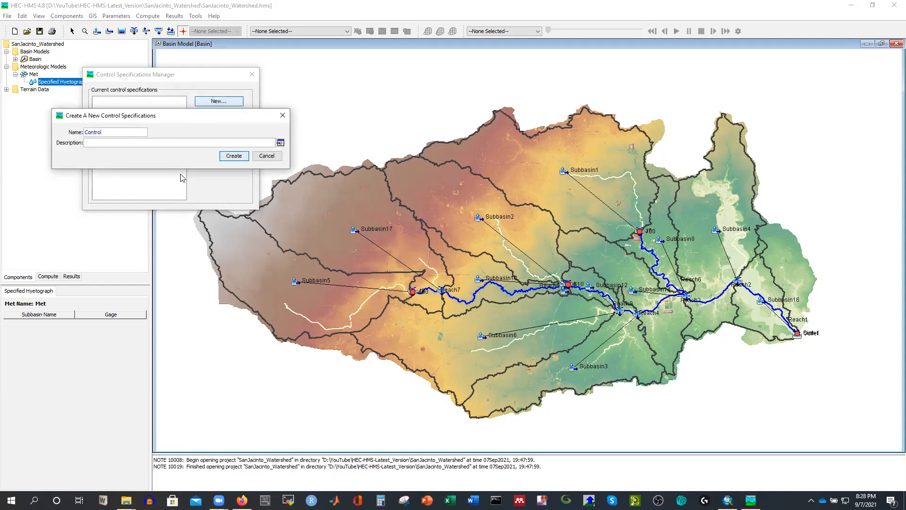
{"action": "left_click", "coordinate": [234, 155]}
{"action": "left_click", "coordinate": [252, 77]}
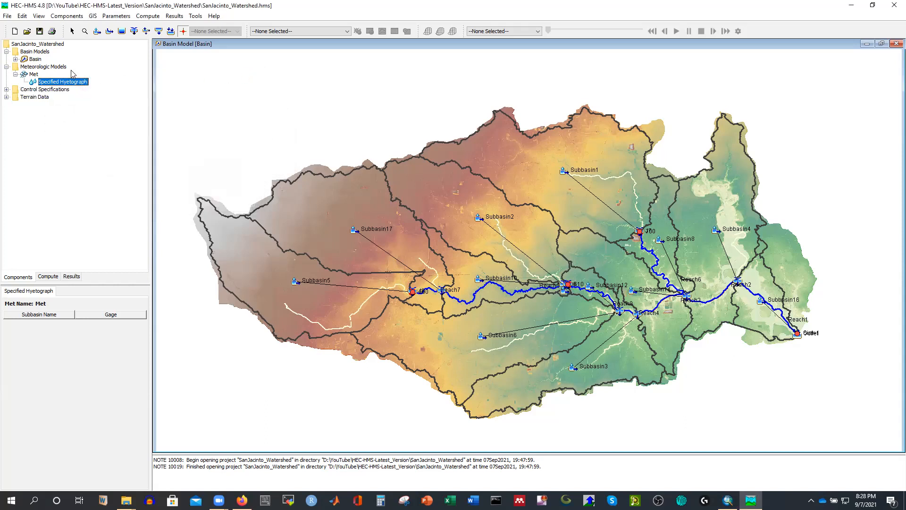
Set the Control time window to start on 22Aug2017 at 00:00 and end on 10Sep2017 at 00:00
{"action": "double_click", "coordinate": [36, 89]}
{"action": "left_click", "coordinate": [29, 98]}
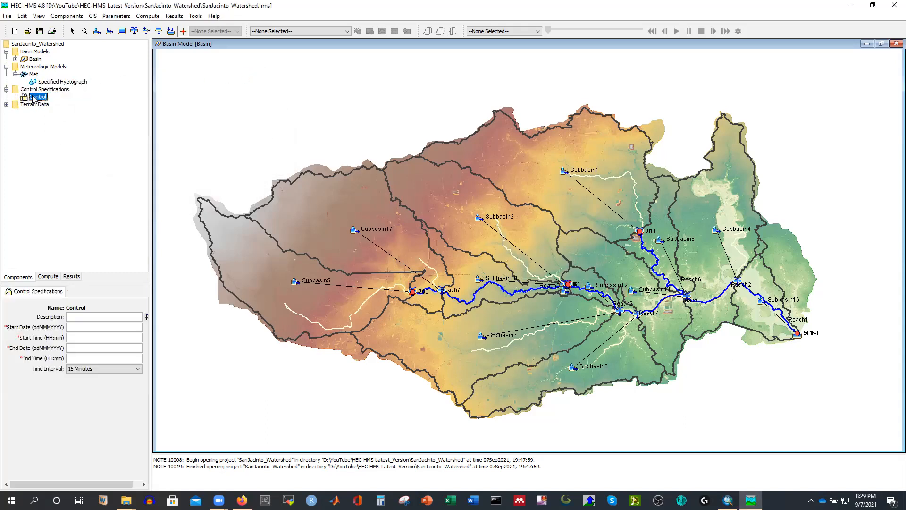
{"action": "left_click", "coordinate": [96, 327]}
{"action": "type", "text": "22"}
{"action": "type", "text": "Aug2017"}
{"action": "type", "text": "00:00"}
{"action": "left_click", "coordinate": [91, 359]}
{"action": "type", "text": "00:00"}
{"action": "mouse_move", "coordinate": [366, 260]}
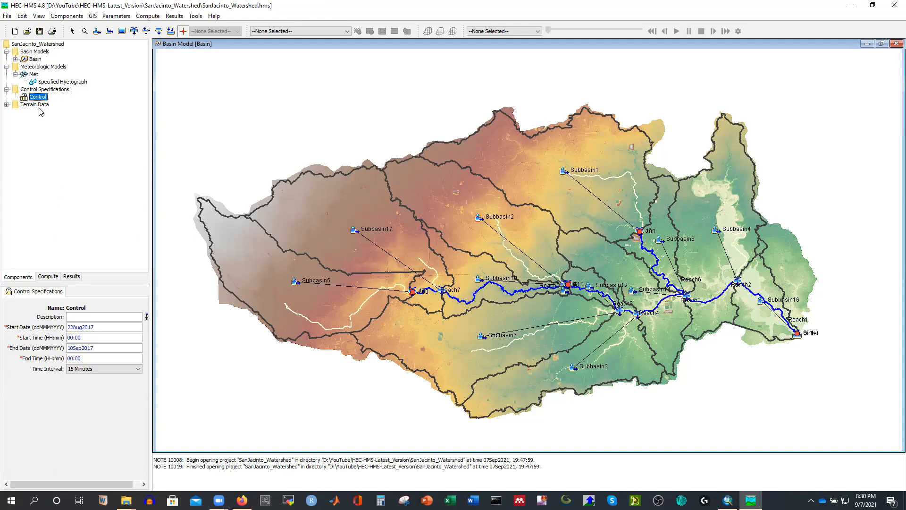
Create a new precipitation gage named Gage1 in the time-series data
{"action": "left_click", "coordinate": [66, 17]}
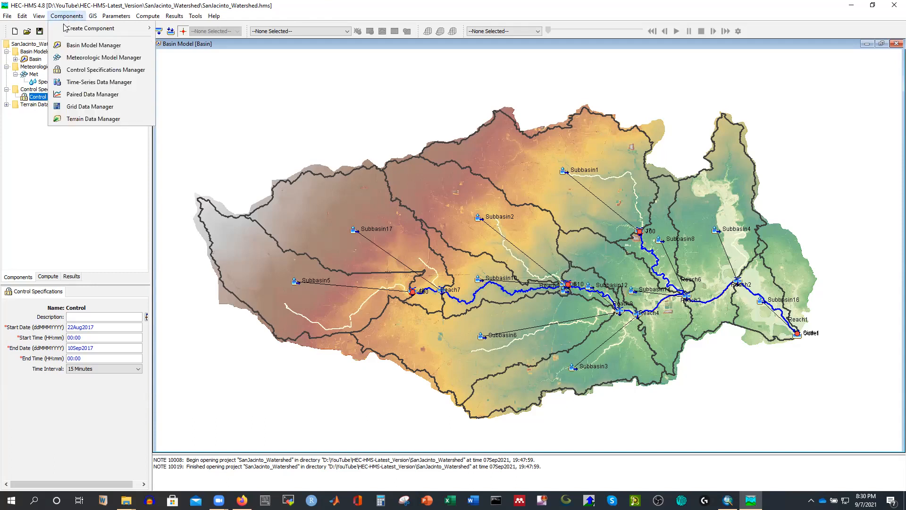
{"action": "left_click", "coordinate": [85, 83]}
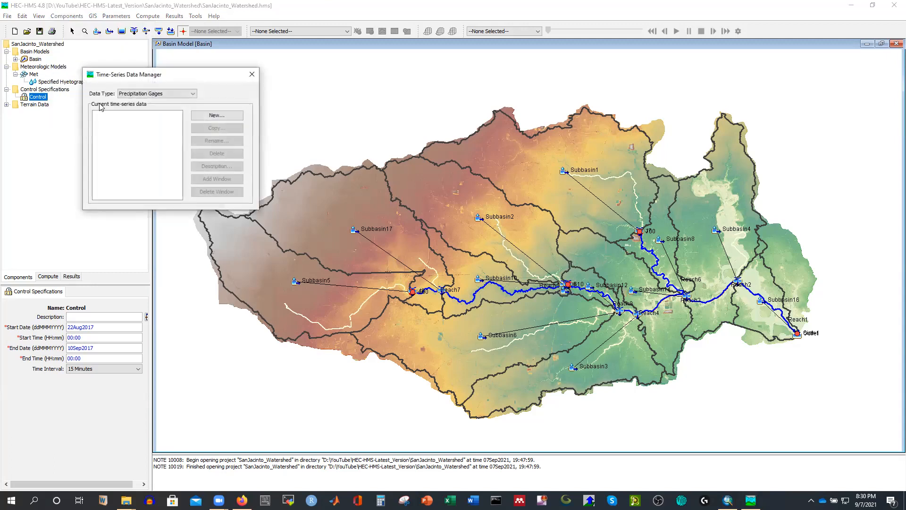
{"action": "left_click", "coordinate": [217, 116]}
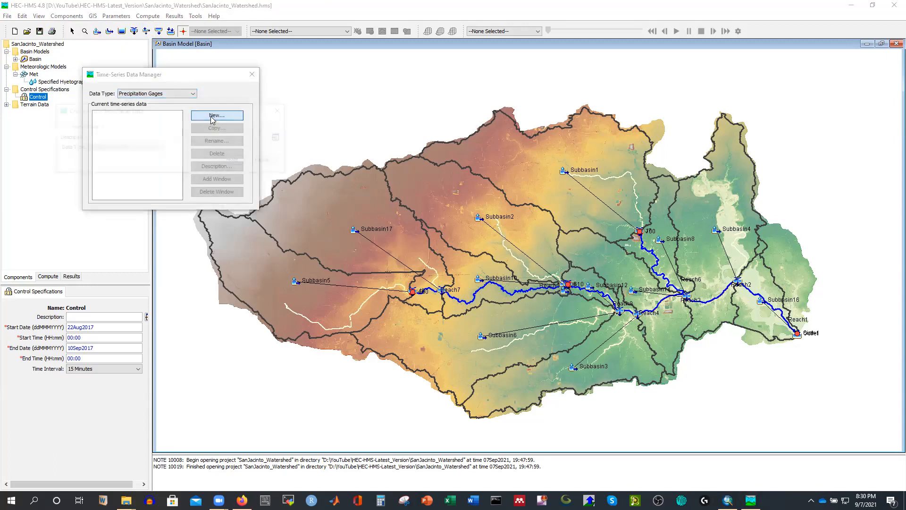
{"action": "key", "text": "BackSpace"}
{"action": "key", "text": "BackSpace"}
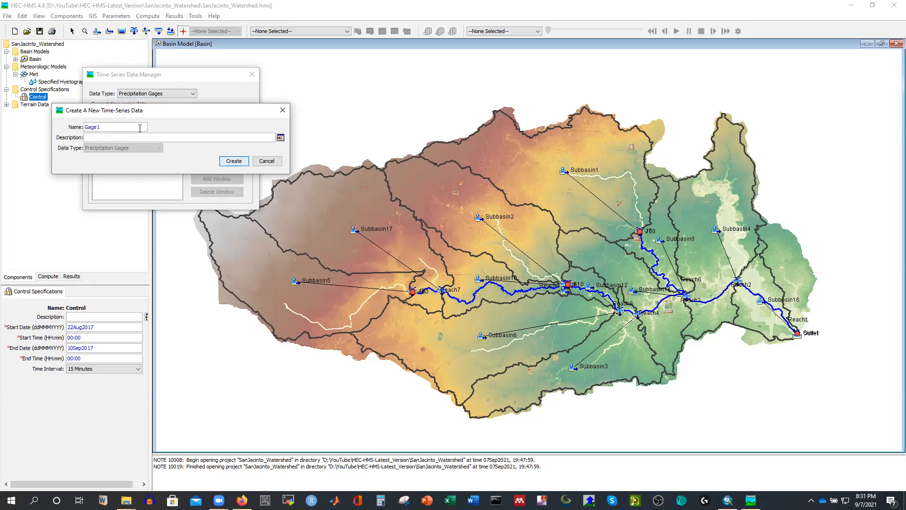
{"action": "left_click", "coordinate": [233, 161]}
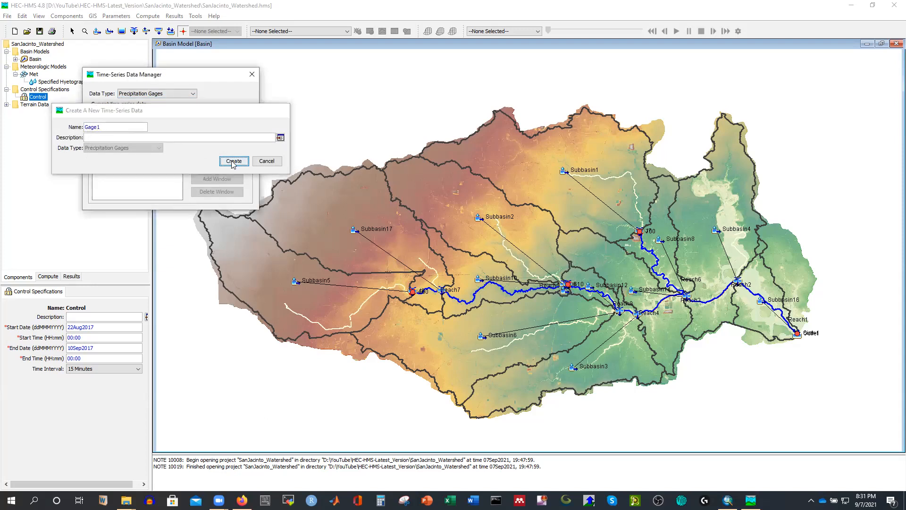
{"action": "left_click", "coordinate": [246, 77]}
Set the Gage1 time window to start on 22Aug2017 and end on 11Sep2017
{"action": "left_click", "coordinate": [31, 106]}
{"action": "double_click", "coordinate": [31, 106]}
{"action": "double_click", "coordinate": [43, 113]}
{"action": "left_click", "coordinate": [45, 120]}
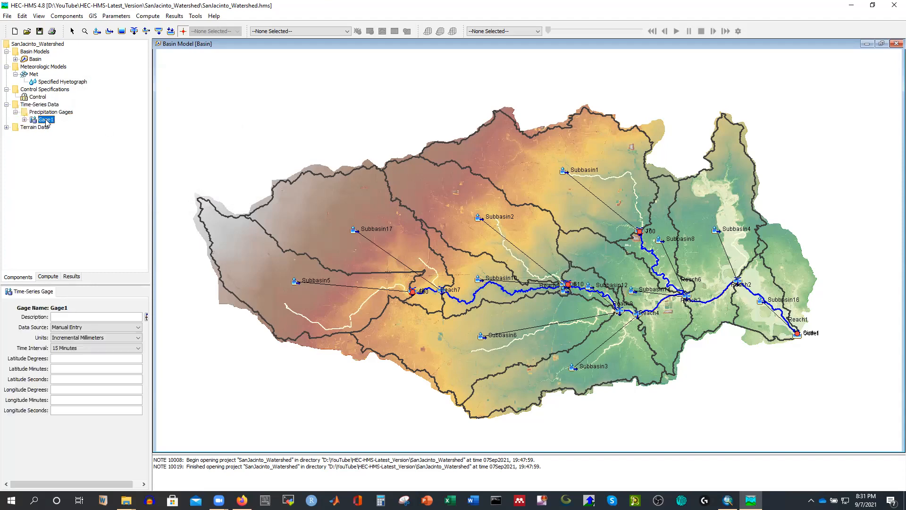
{"action": "left_click", "coordinate": [25, 120]}
{"action": "left_click", "coordinate": [68, 127]}
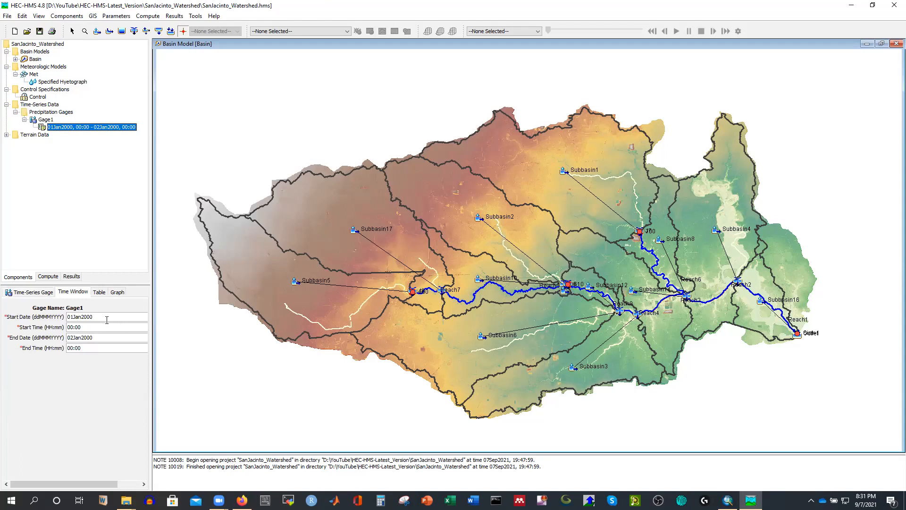
{"action": "left_click_drag", "start_coordinate": [96, 318], "coordinate": [36, 323]}
{"action": "type", "text": "22Aug2017"}
{"action": "left_click_drag", "start_coordinate": [95, 340], "coordinate": [39, 339]}
{"action": "type", "text": "11Sep2017"}
Keep Gage1's units at Incremental Millimeters and set its time interval to 1 Hour
{"action": "double_click", "coordinate": [47, 120]}
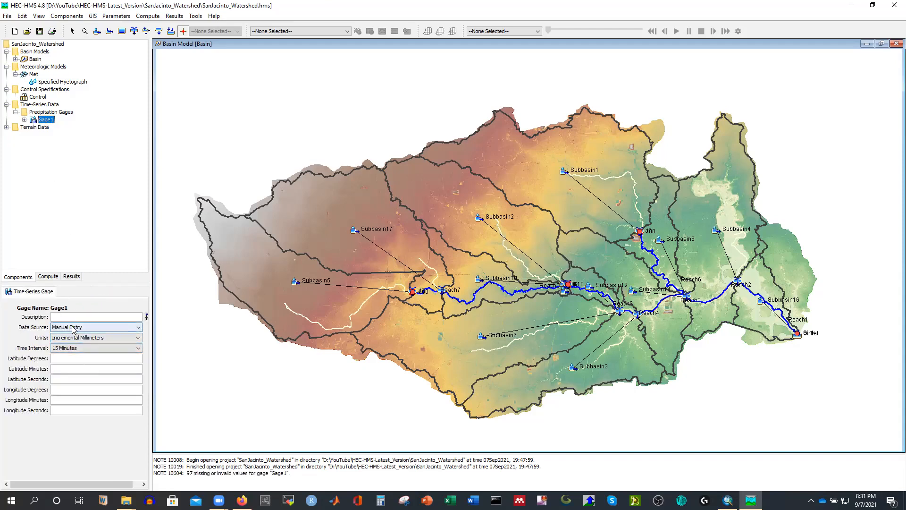
{"action": "left_click", "coordinate": [68, 338]}
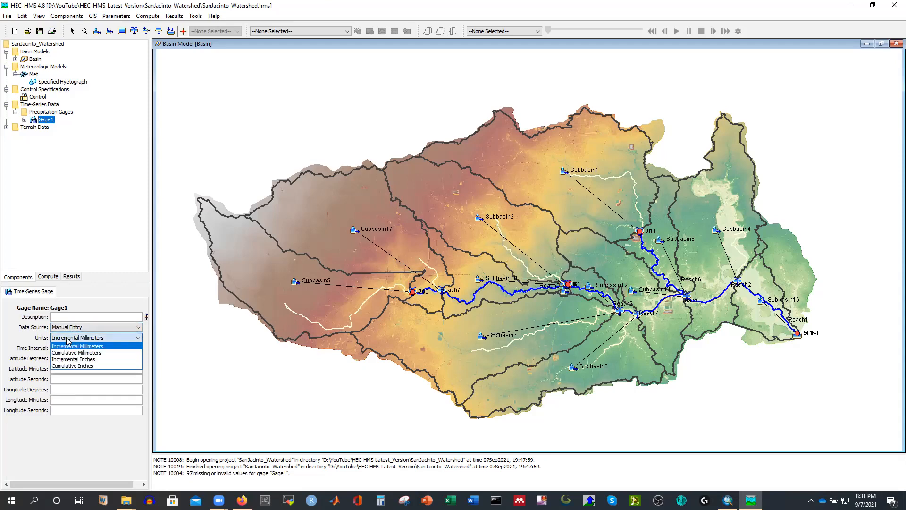
{"action": "left_click", "coordinate": [67, 338]}
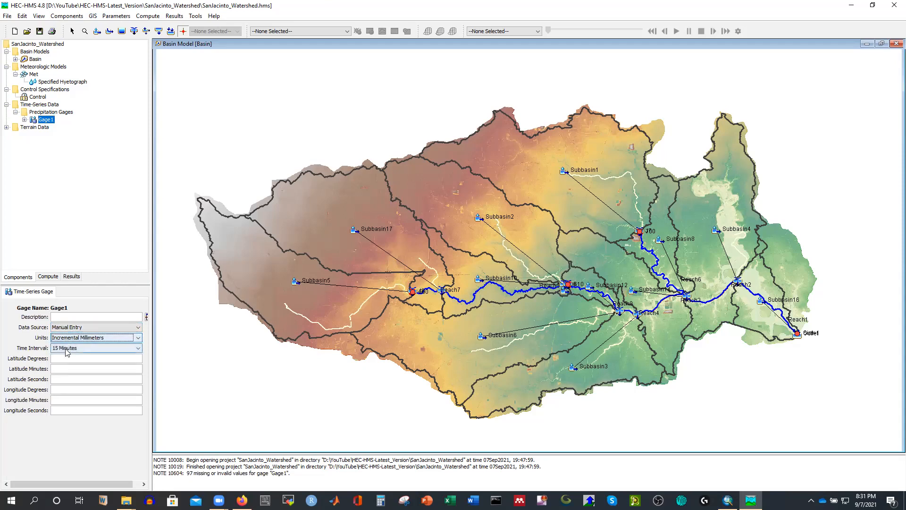
{"action": "left_click", "coordinate": [67, 350]}
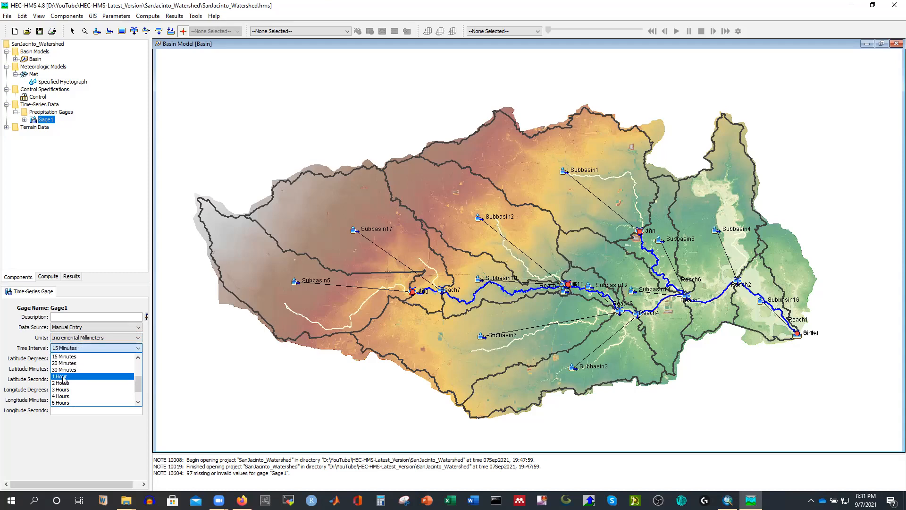
{"action": "left_click", "coordinate": [62, 376]}
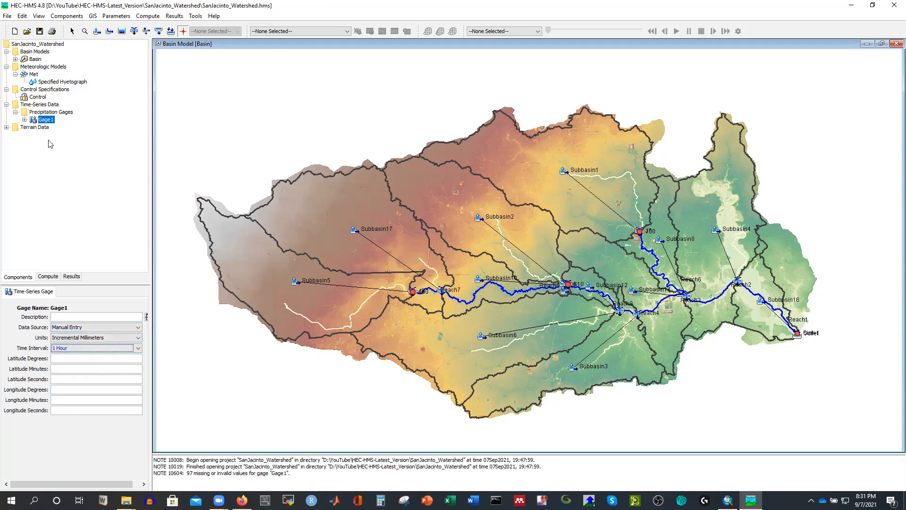
Open the precipitation table of Gage1's time window and select all its rows
{"action": "left_click", "coordinate": [25, 120]}
{"action": "left_click", "coordinate": [69, 127]}
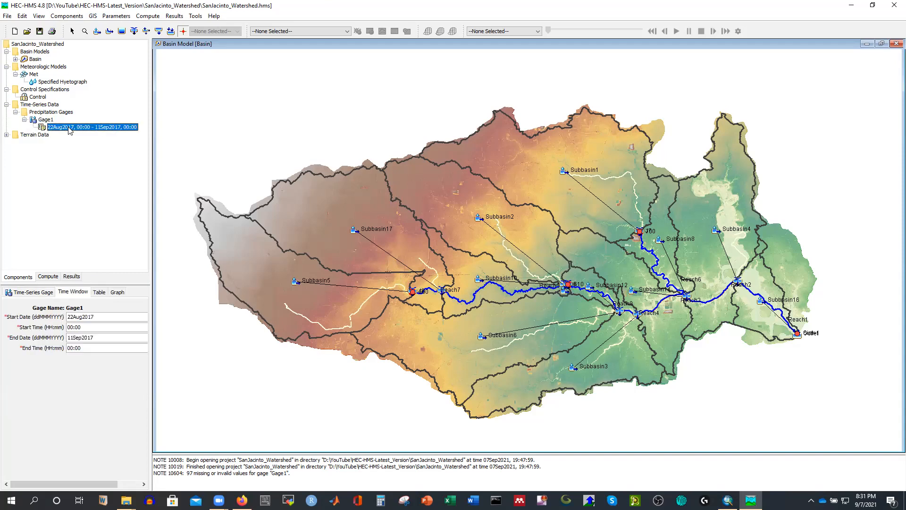
{"action": "left_click", "coordinate": [101, 292]}
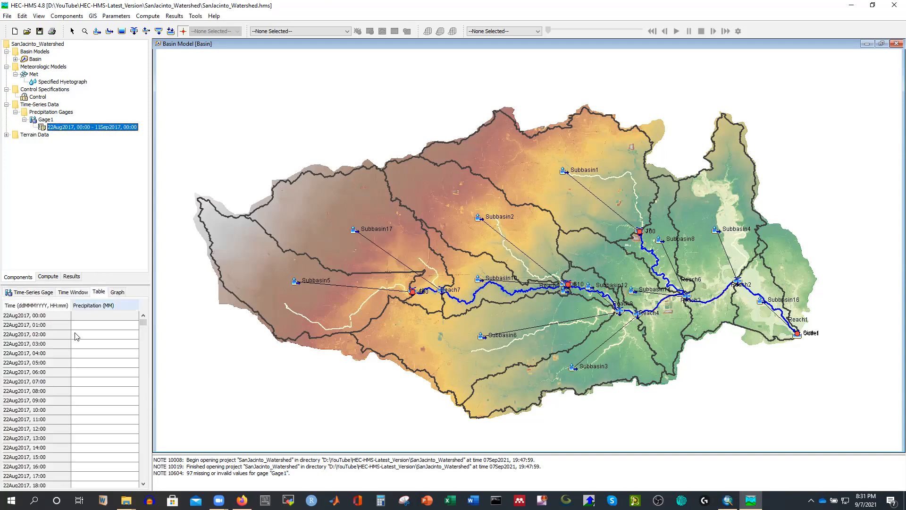
{"action": "left_click", "coordinate": [123, 295]}
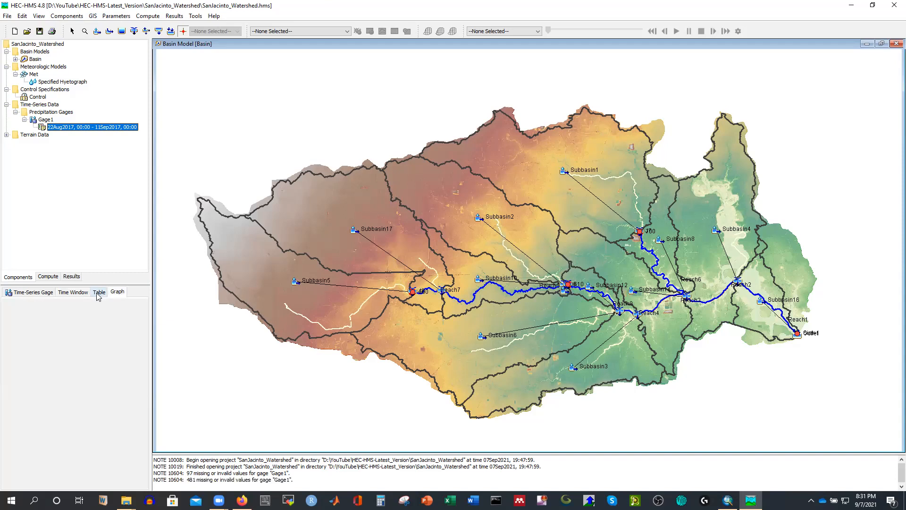
{"action": "left_click", "coordinate": [99, 296]}
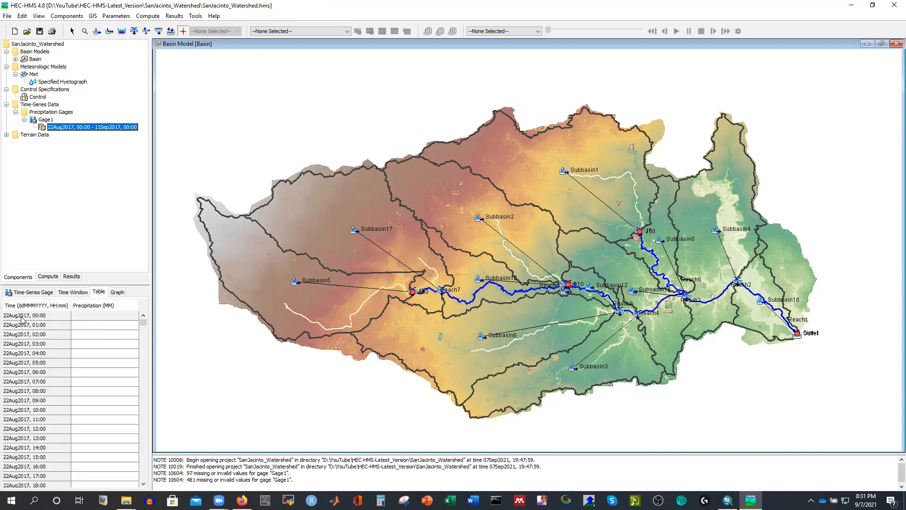
{"action": "left_click_drag", "start_coordinate": [21, 319], "coordinate": [110, 339]}
{"action": "key", "text": "ctrl+a"}
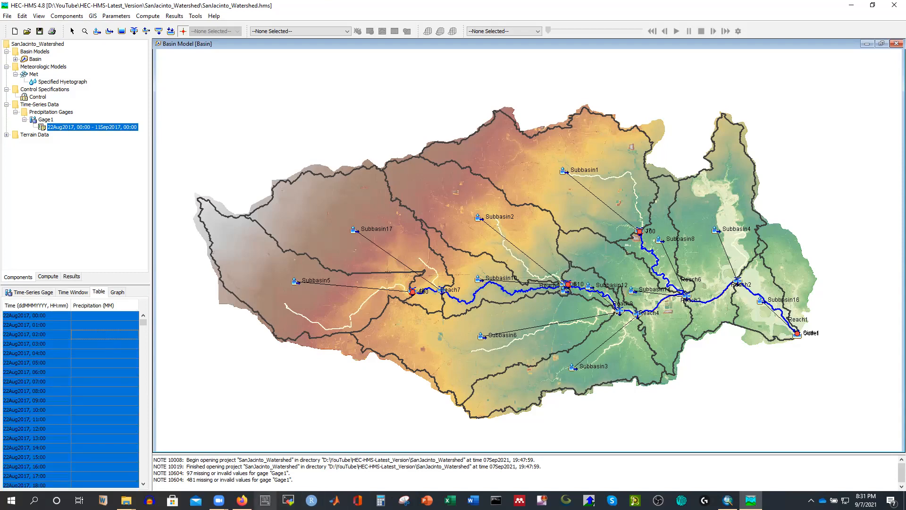
Switch to Excel and create a blank workbook
{"action": "left_click", "coordinate": [449, 499]}
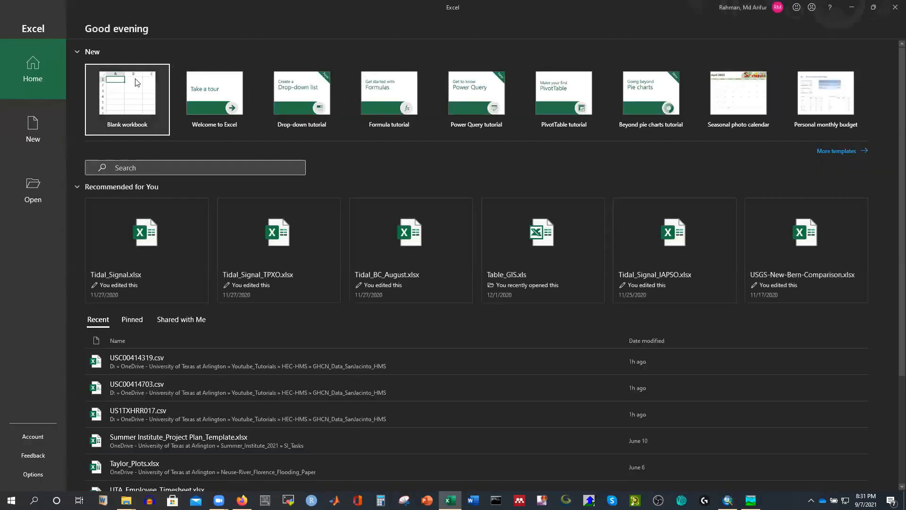
{"action": "left_click", "coordinate": [127, 99]}
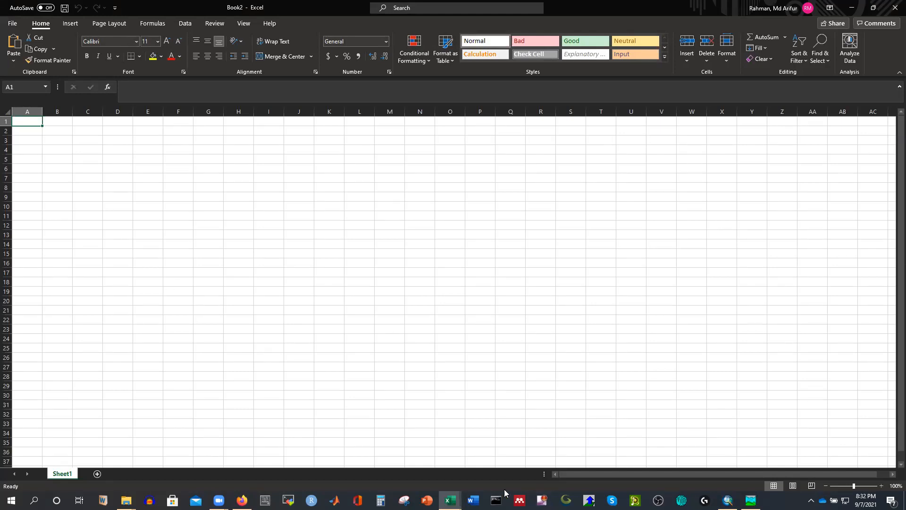
{"action": "left_click", "coordinate": [450, 500]}
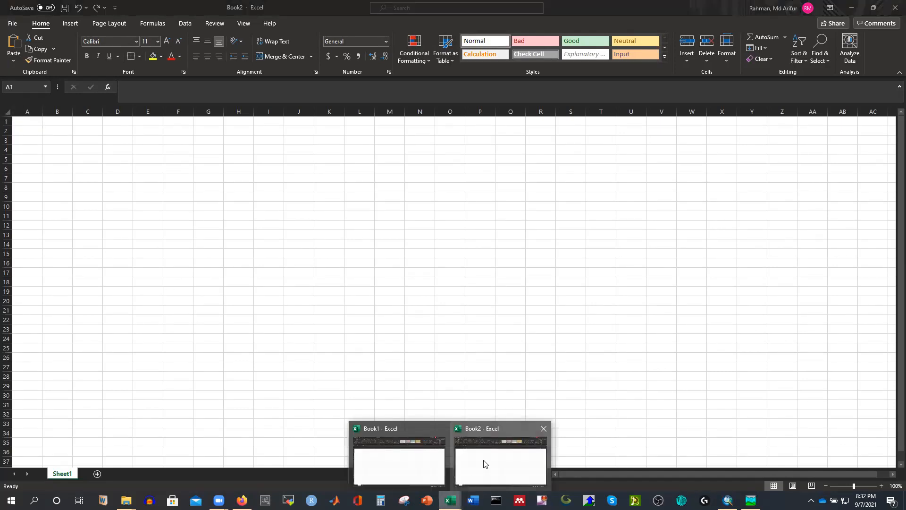
{"action": "left_click", "coordinate": [483, 464]}
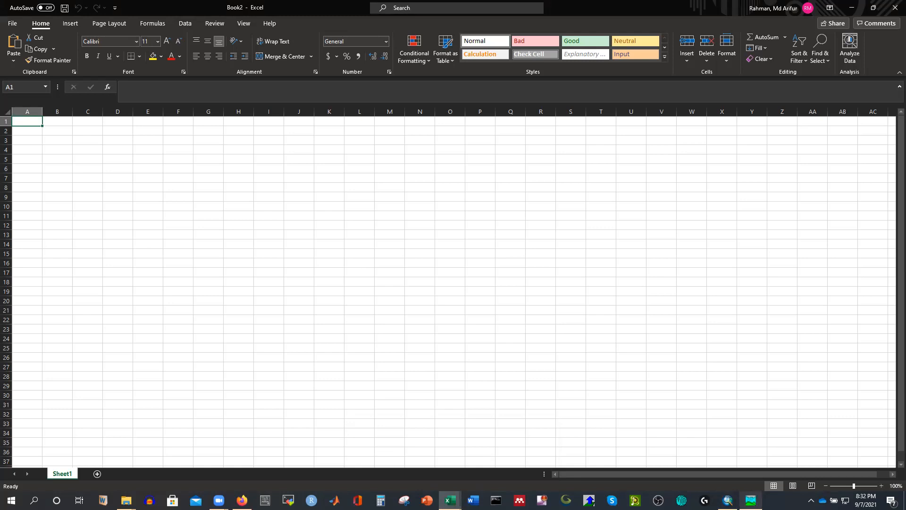
Copy the selected Gage1 table rows in HEC-HMS and try to paste them as text into cell A1 of the Book2 workbook in Excel
{"action": "key", "text": "alt+Tab"}
{"action": "right_click", "coordinate": [45, 330]}
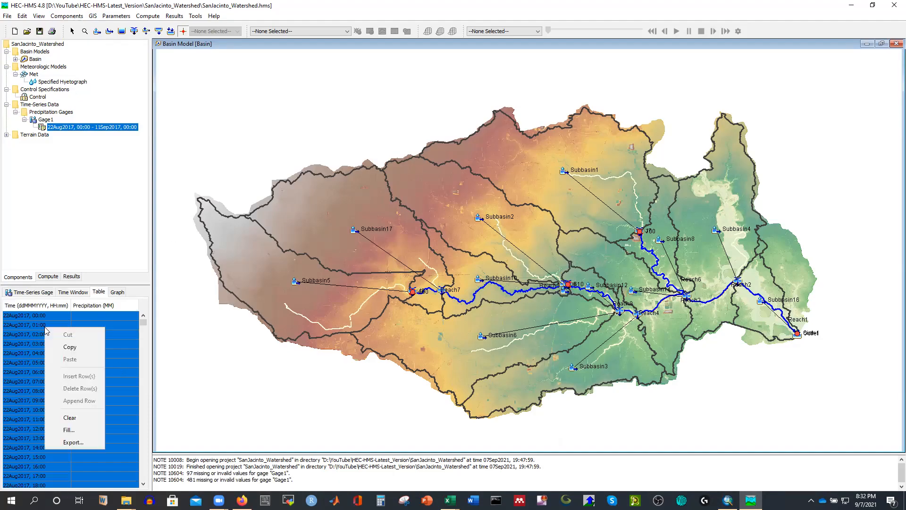
{"action": "left_click", "coordinate": [66, 347]}
{"action": "left_click", "coordinate": [450, 500]}
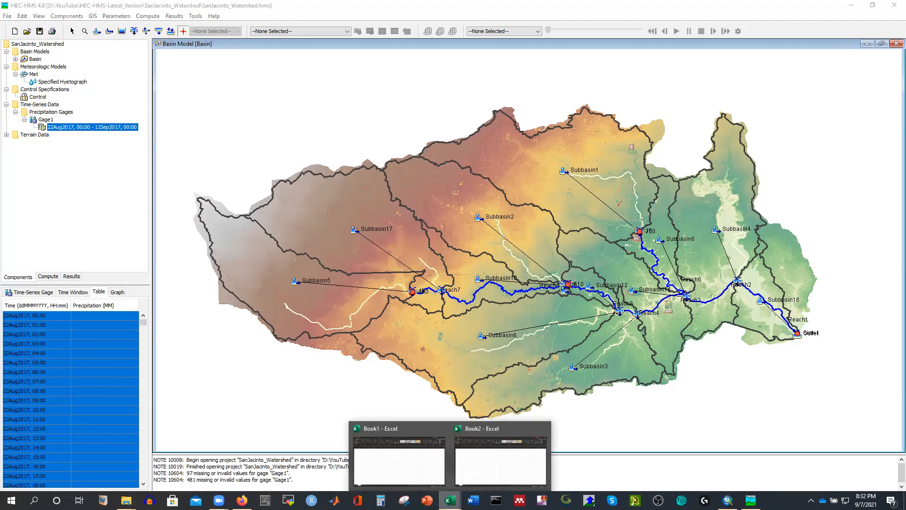
{"action": "left_click", "coordinate": [469, 469]}
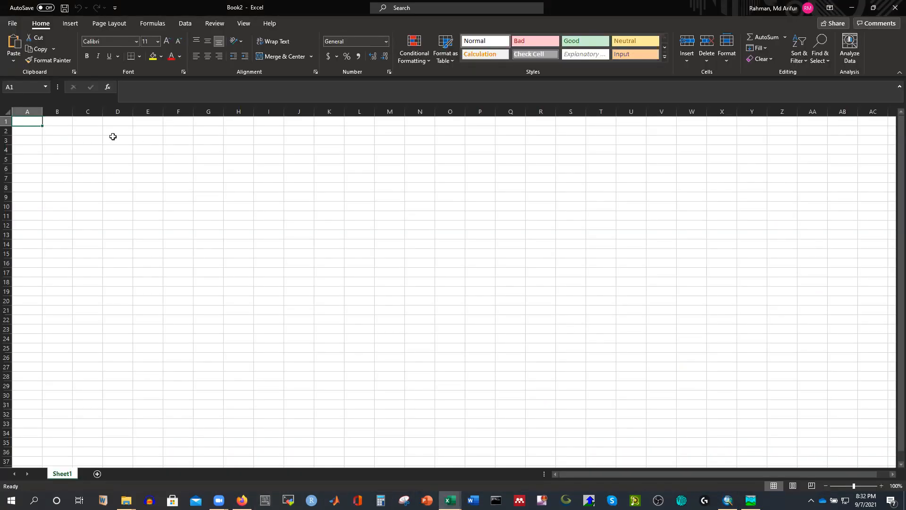
{"action": "right_click", "coordinate": [34, 120]}
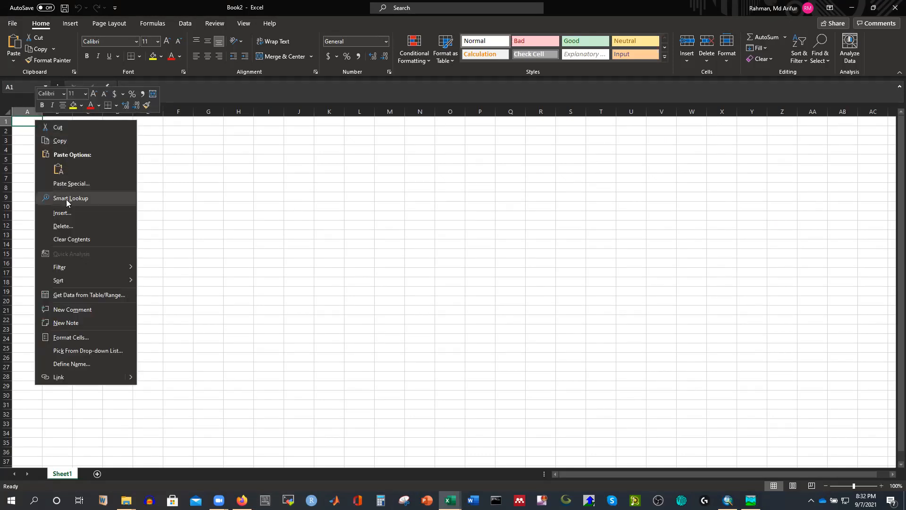
{"action": "left_click", "coordinate": [69, 183]}
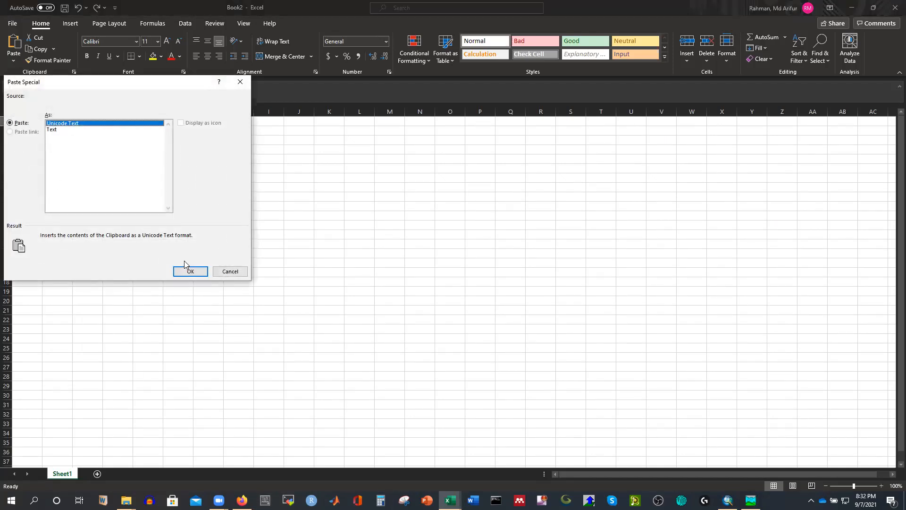
{"action": "left_click", "coordinate": [230, 271]}
Create another blank Excel workbook, and copy the Gage1 table rows from 22Aug2017, 00:00 through the end of the table in HEC-HMS
{"action": "key", "text": "ctrl+n"}
{"action": "left_click", "coordinate": [158, 194]}
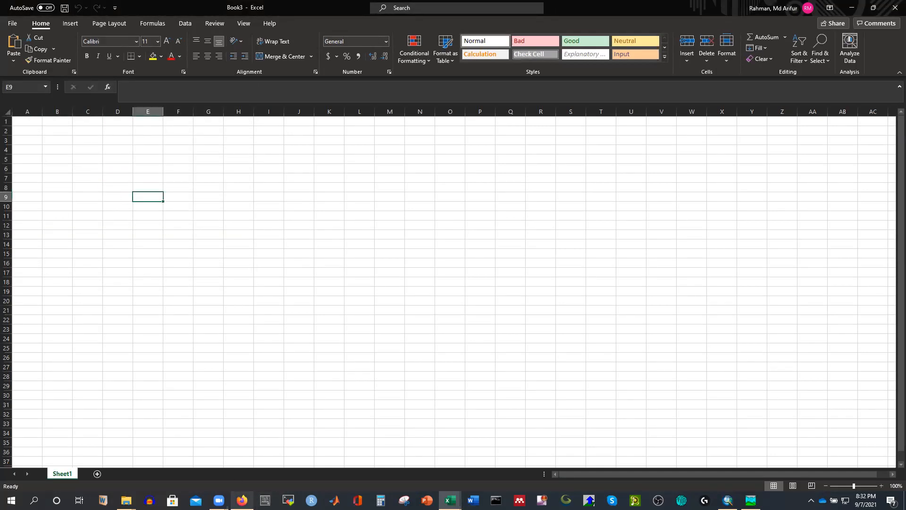
{"action": "left_click", "coordinate": [750, 500]}
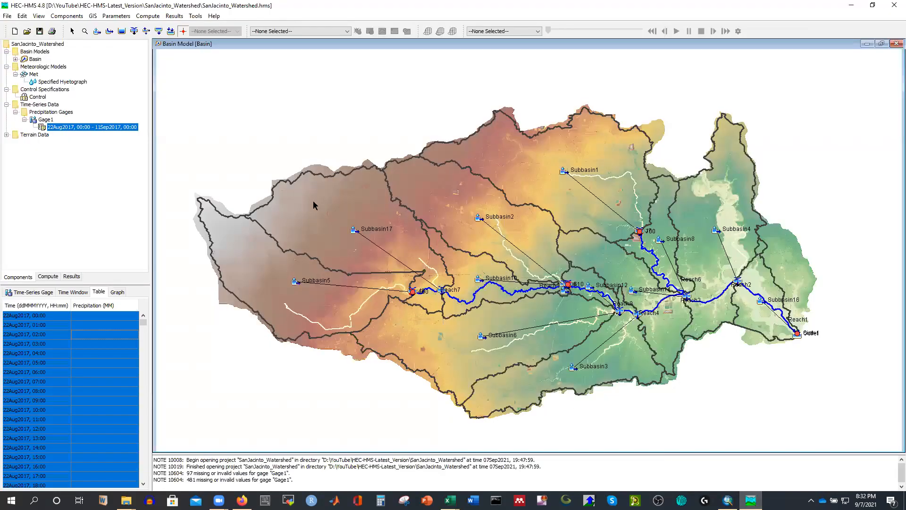
{"action": "left_click", "coordinate": [64, 353]}
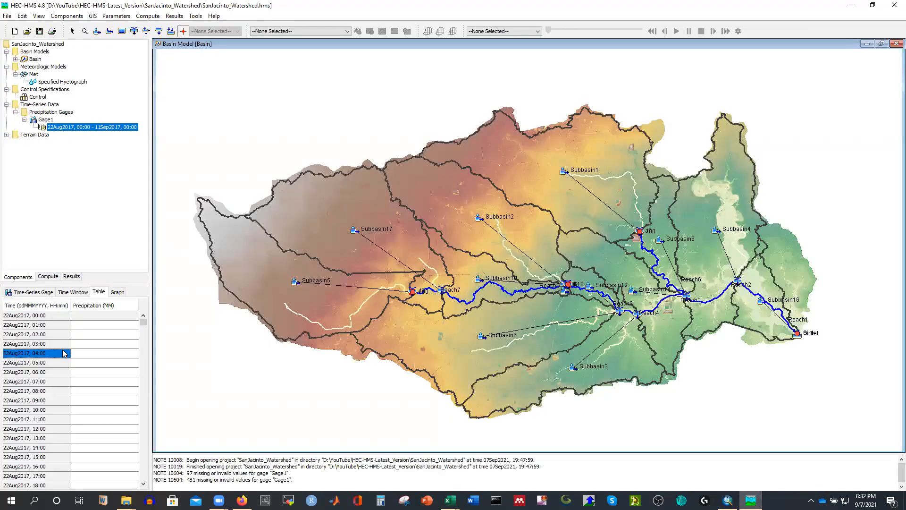
{"action": "left_click", "coordinate": [38, 317]}
{"action": "left_click_drag", "start_coordinate": [38, 318], "coordinate": [118, 489]}
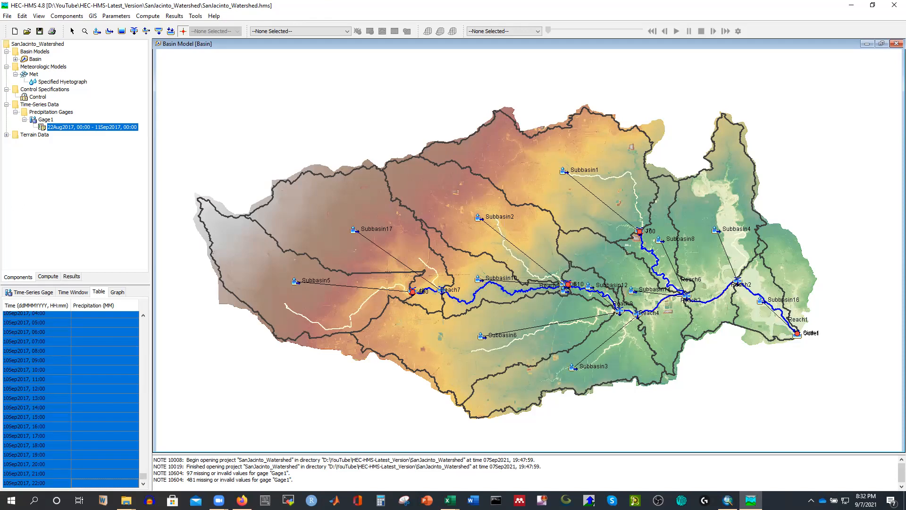
{"action": "right_click", "coordinate": [96, 379]}
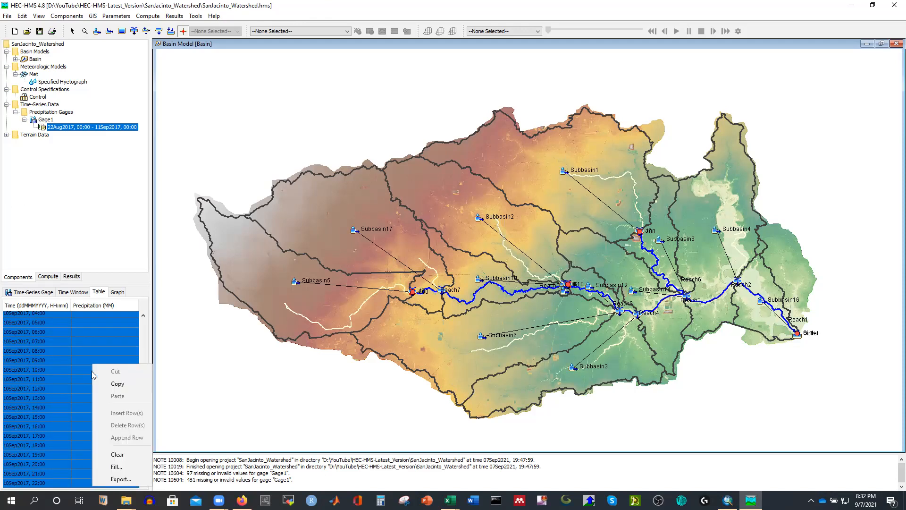
{"action": "left_click", "coordinate": [117, 386]}
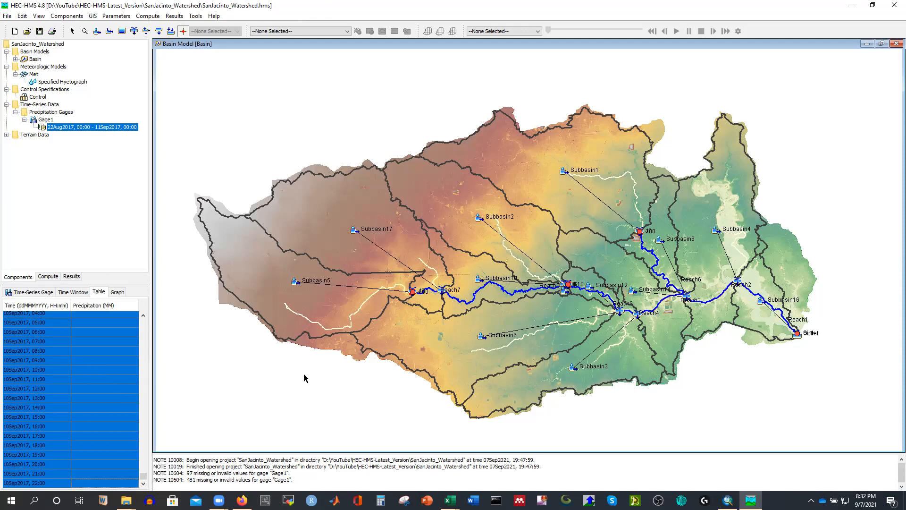
Switch to the Book3 workbook in Excel and paste the copied Gage1 table rows at cell A1
{"action": "mouse_move", "coordinate": [450, 499]}
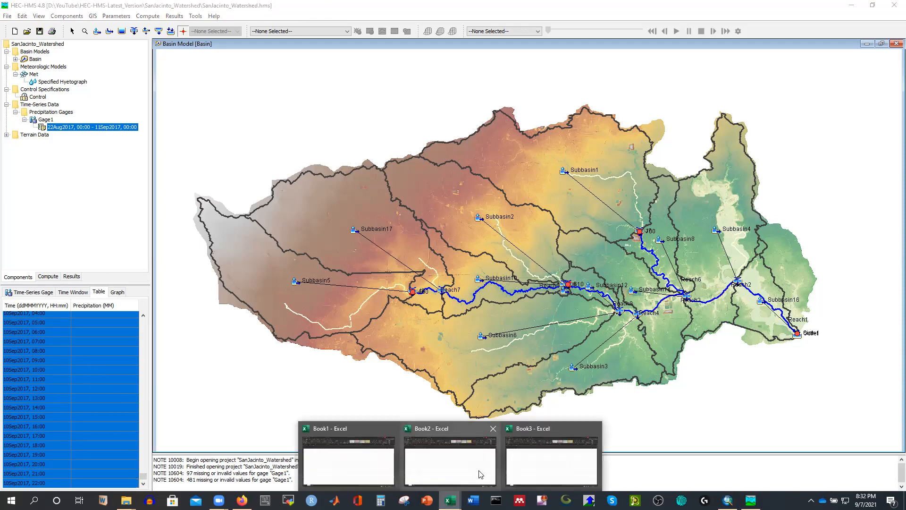
{"action": "left_click", "coordinate": [514, 459]}
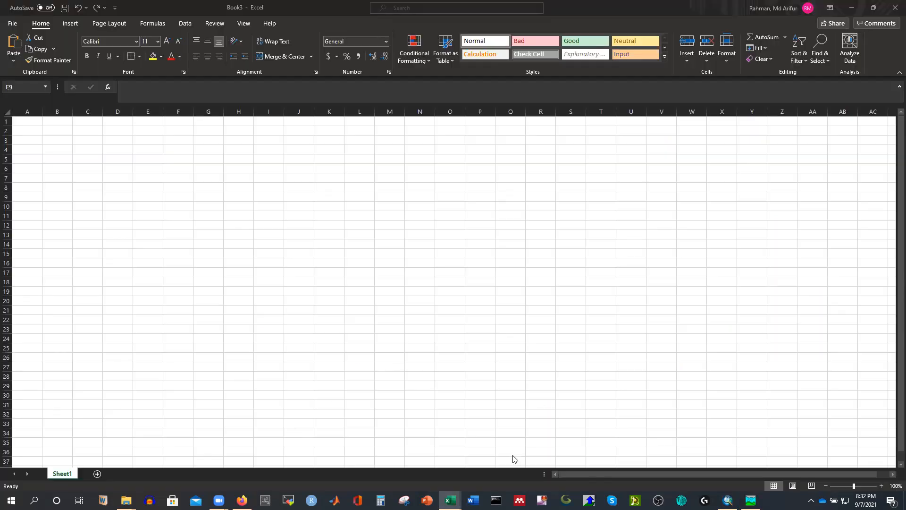
{"action": "left_click", "coordinate": [34, 121]}
{"action": "left_click", "coordinate": [90, 146]}
{"action": "left_click", "coordinate": [31, 121]}
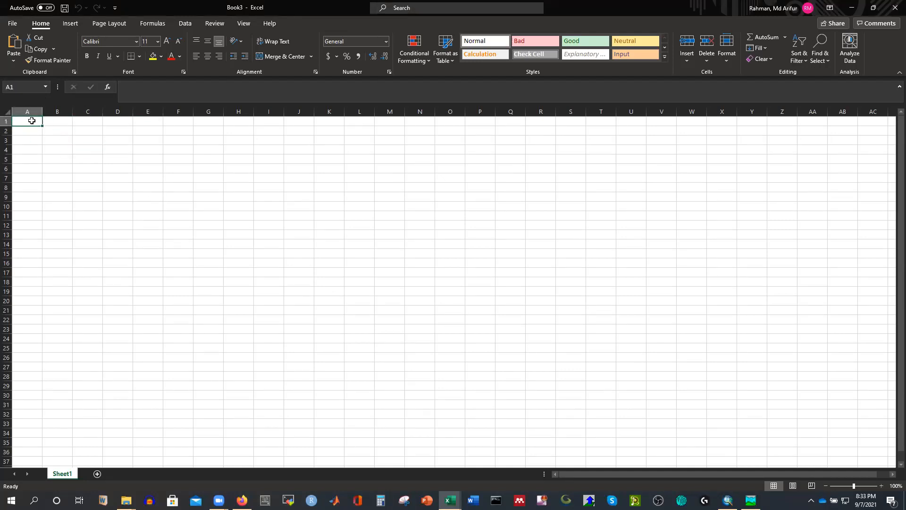
{"action": "key", "text": "ctrl+v"}
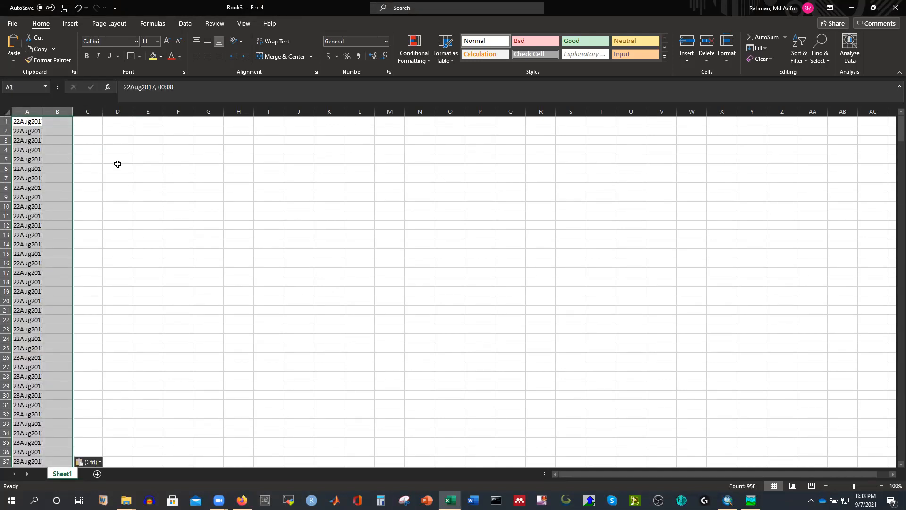
{"action": "left_click", "coordinate": [229, 214]}
Enter 10 in cell B1 and fill it down column B through row 55
{"action": "left_click", "coordinate": [57, 121]}
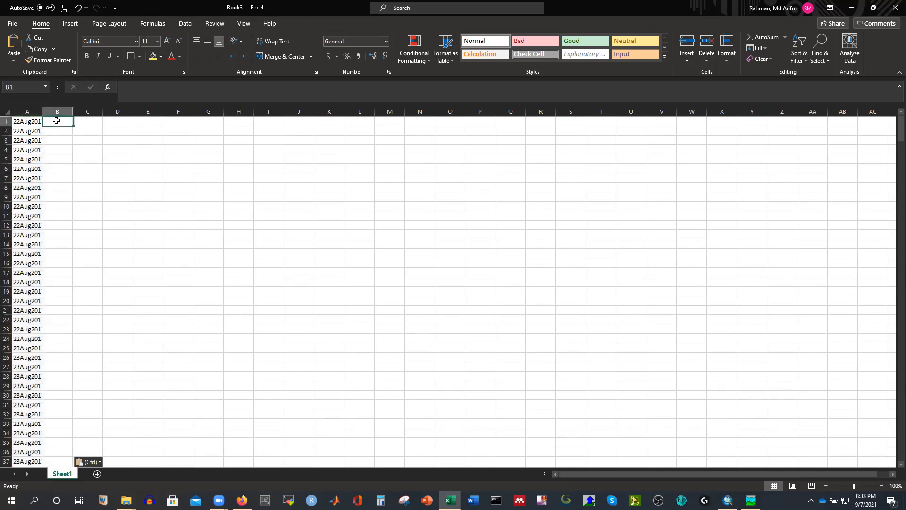
{"action": "type", "text": "10"}
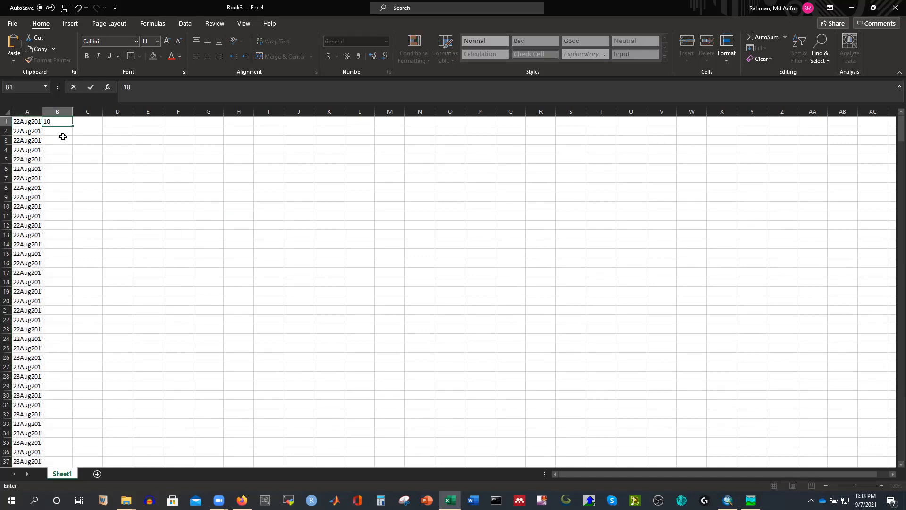
{"action": "left_click", "coordinate": [117, 165]}
{"action": "left_click", "coordinate": [50, 121]}
{"action": "left_click_drag", "start_coordinate": [72, 125], "coordinate": [50, 333]}
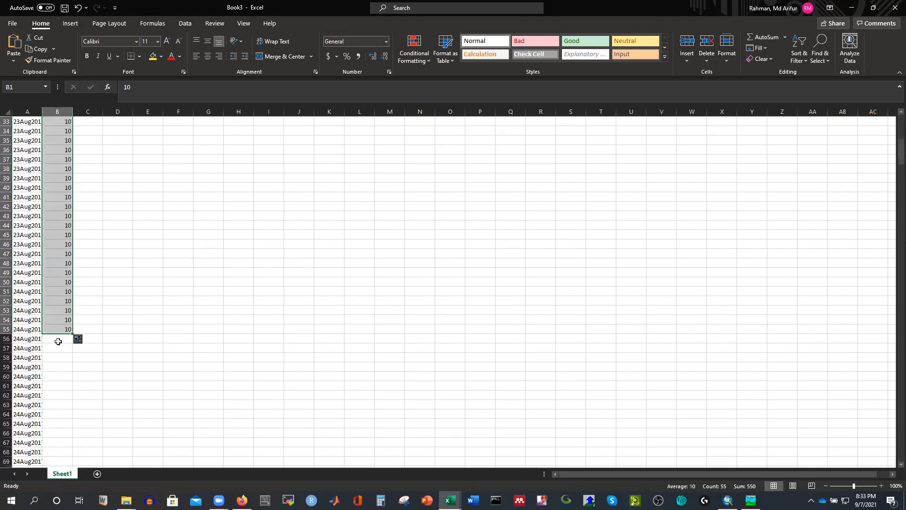
Enter 50 in cell B56 and fill it down column B through row 171
{"action": "left_click", "coordinate": [57, 339]}
{"action": "type", "text": "50"}
{"action": "left_click", "coordinate": [130, 300]}
{"action": "left_click", "coordinate": [66, 338]}
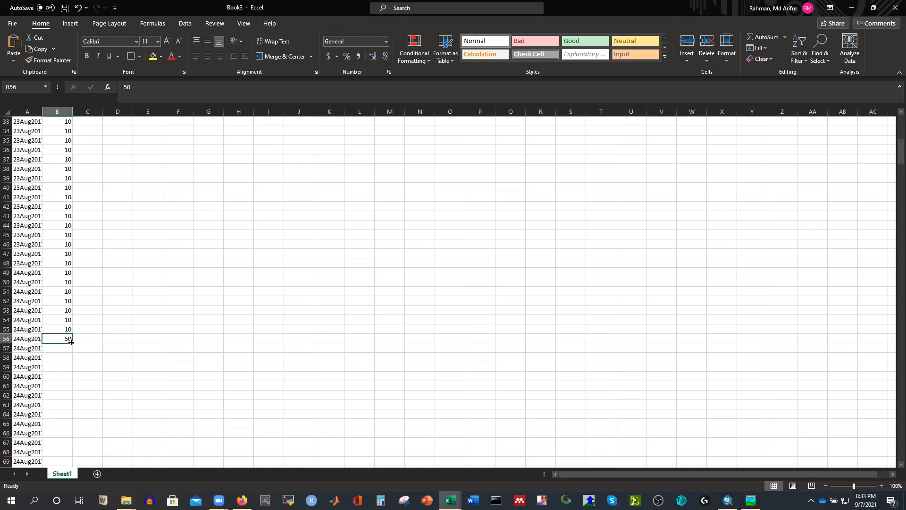
{"action": "left_click_drag", "start_coordinate": [71, 344], "coordinate": [59, 183]}
Enter 200 in cell B172 and fill it down column B through row 186
{"action": "left_click", "coordinate": [59, 189]}
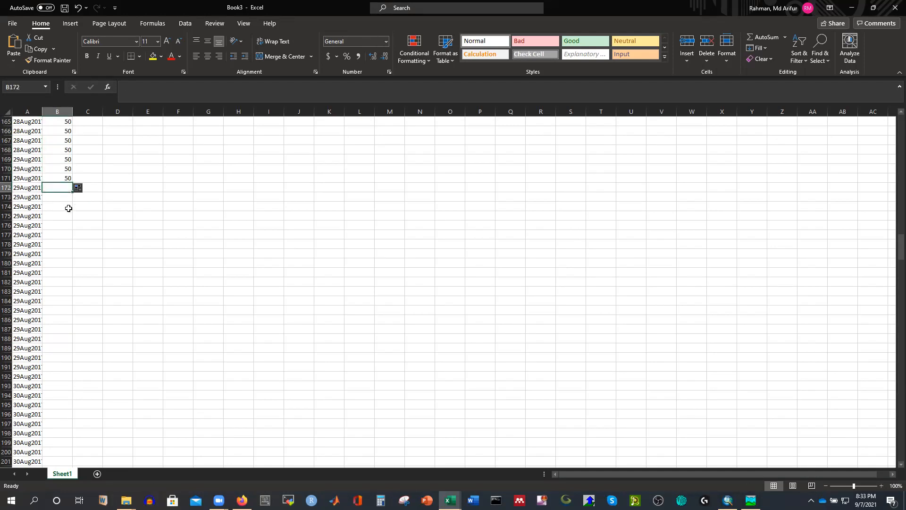
{"action": "type", "text": "20"}
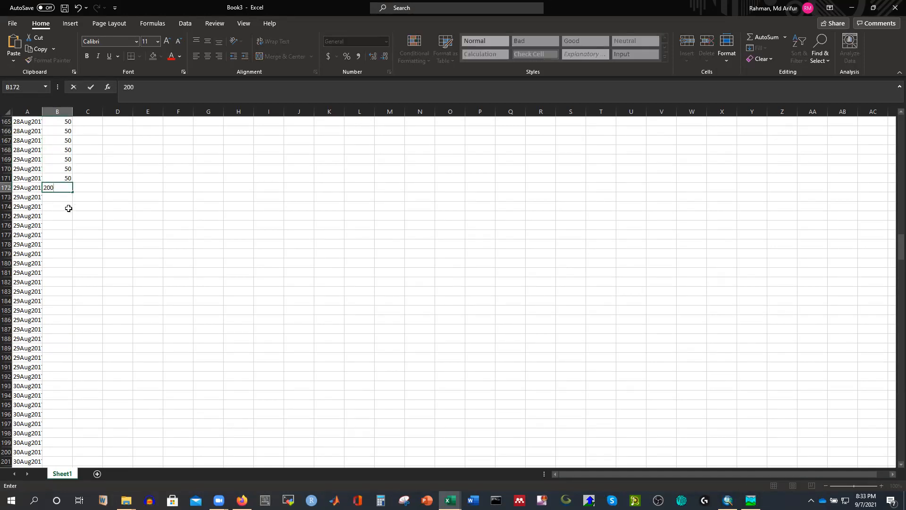
{"action": "type", "text": "0"}
{"action": "left_click", "coordinate": [132, 207]}
{"action": "left_click", "coordinate": [64, 186]}
{"action": "left_click_drag", "start_coordinate": [72, 192], "coordinate": [59, 265]}
Enter 600 in cell B187 and fill it down column B through row 257
{"action": "left_click", "coordinate": [60, 273]}
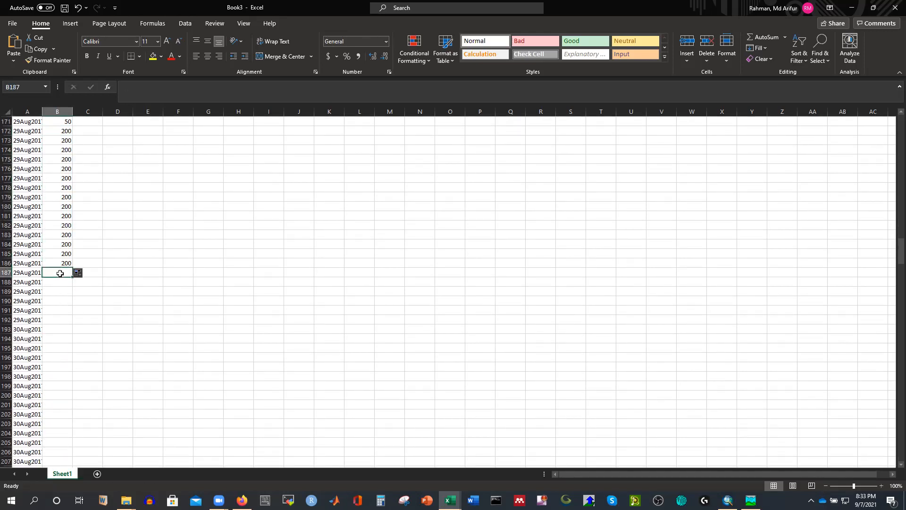
{"action": "type", "text": "600"}
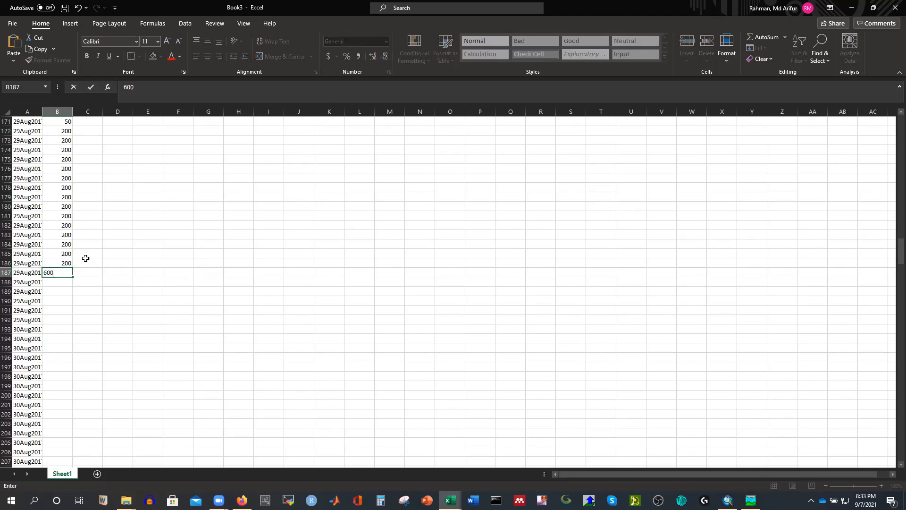
{"action": "left_click", "coordinate": [86, 258]}
{"action": "left_click", "coordinate": [60, 271]}
{"action": "left_click_drag", "start_coordinate": [72, 277], "coordinate": [53, 360]}
Enter 400 in cell B258 and fill it down column B through row 360
{"action": "left_click", "coordinate": [57, 367]}
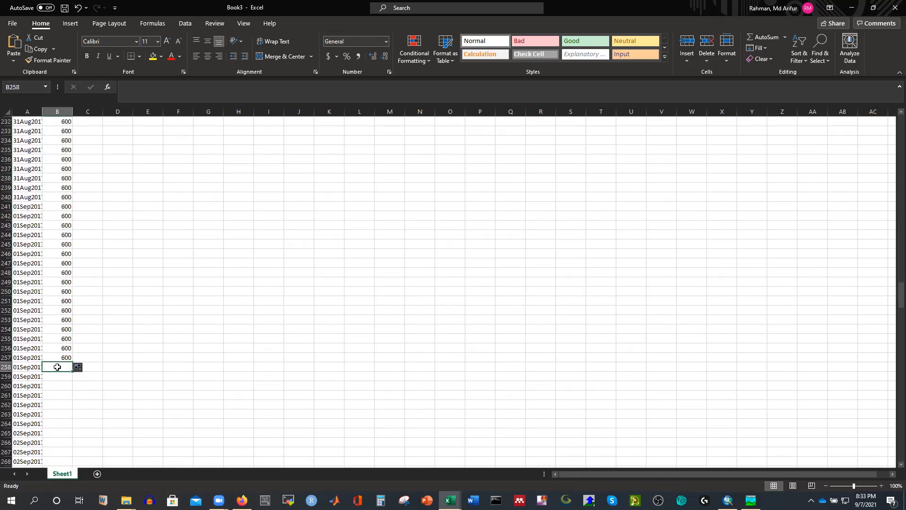
{"action": "type", "text": "400"}
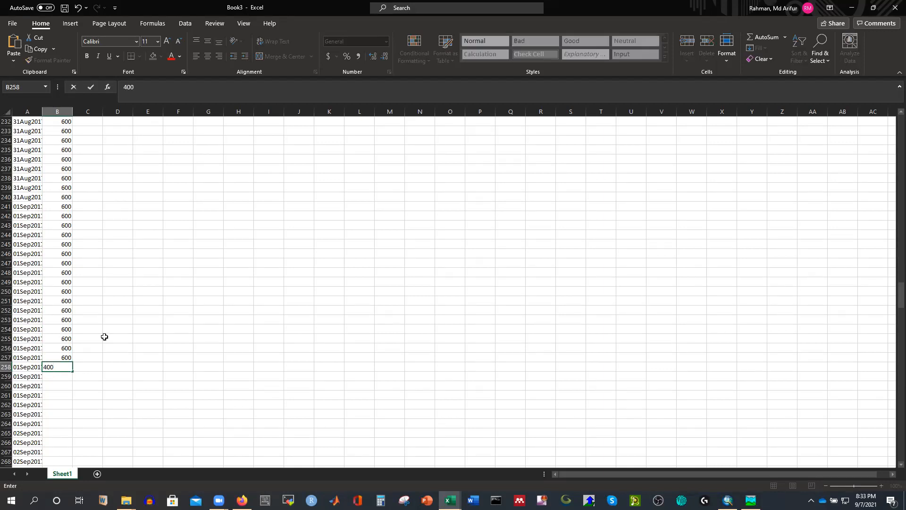
{"action": "left_click", "coordinate": [104, 336]}
{"action": "left_click", "coordinate": [67, 366]}
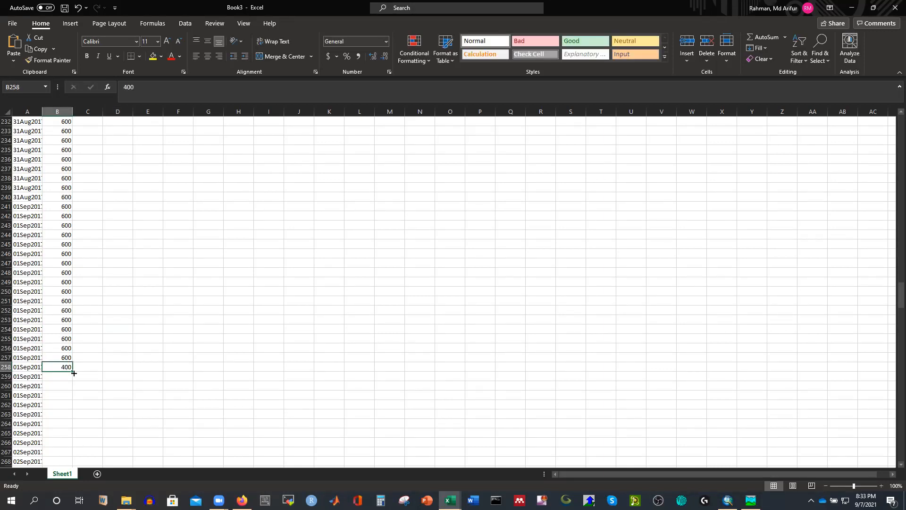
{"action": "left_click_drag", "start_coordinate": [72, 372], "coordinate": [71, 456]}
{"action": "left_click_drag", "start_coordinate": [72, 460], "coordinate": [64, 231]}
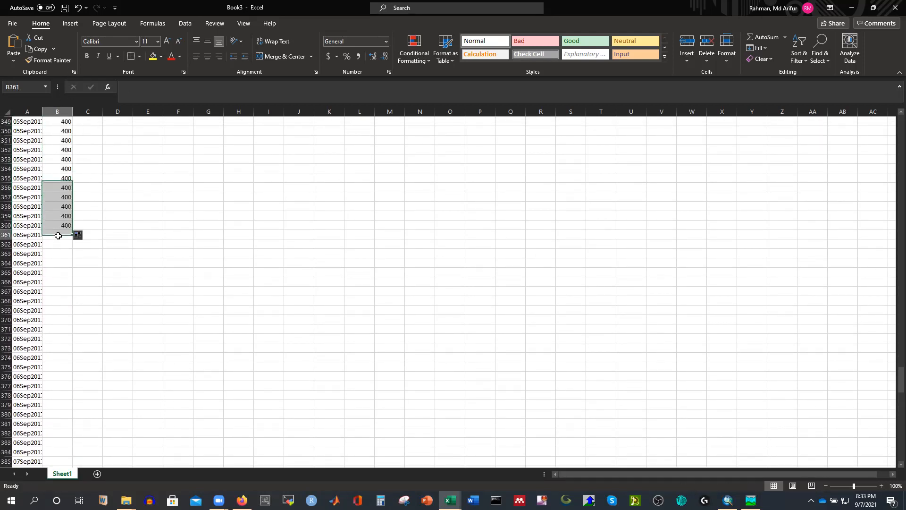
Enter 50 in cell B361 and fill it down column B through row 390
{"action": "left_click", "coordinate": [58, 235]}
{"action": "type", "text": "50"}
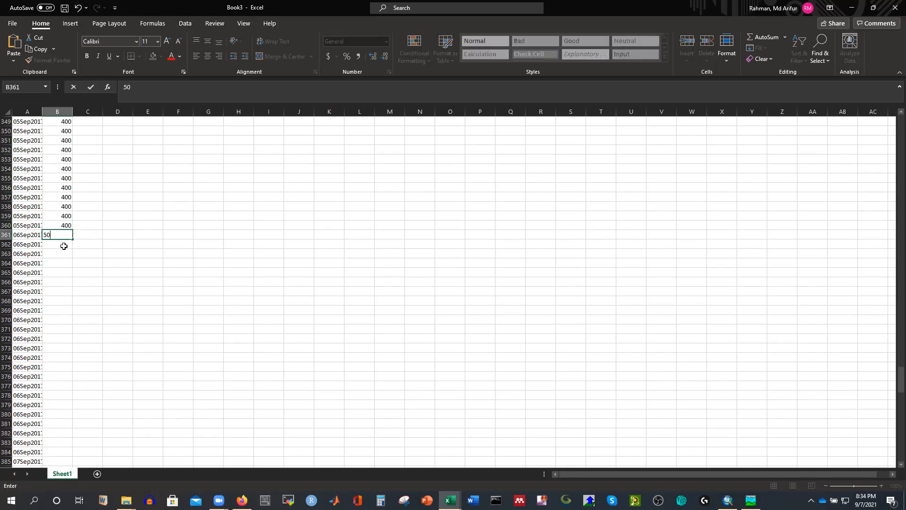
{"action": "left_click", "coordinate": [127, 233]}
{"action": "left_click", "coordinate": [67, 238]}
{"action": "left_click_drag", "start_coordinate": [71, 239], "coordinate": [55, 338]}
Enter 10 in cell B391 and fill it down column B through the last dated row, 479
{"action": "left_click", "coordinate": [55, 338]}
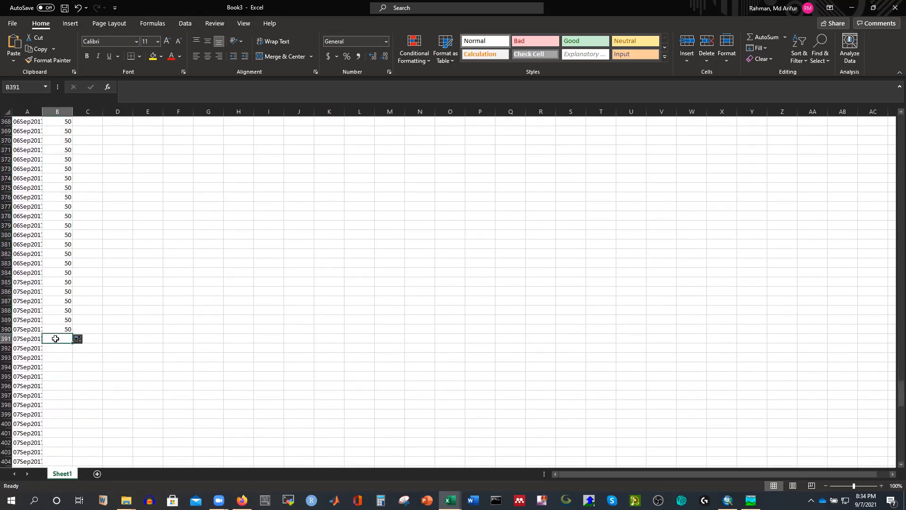
{"action": "type", "text": "10"}
{"action": "left_click", "coordinate": [127, 320]}
{"action": "left_click", "coordinate": [58, 337]}
{"action": "left_click_drag", "start_coordinate": [74, 342], "coordinate": [72, 463]}
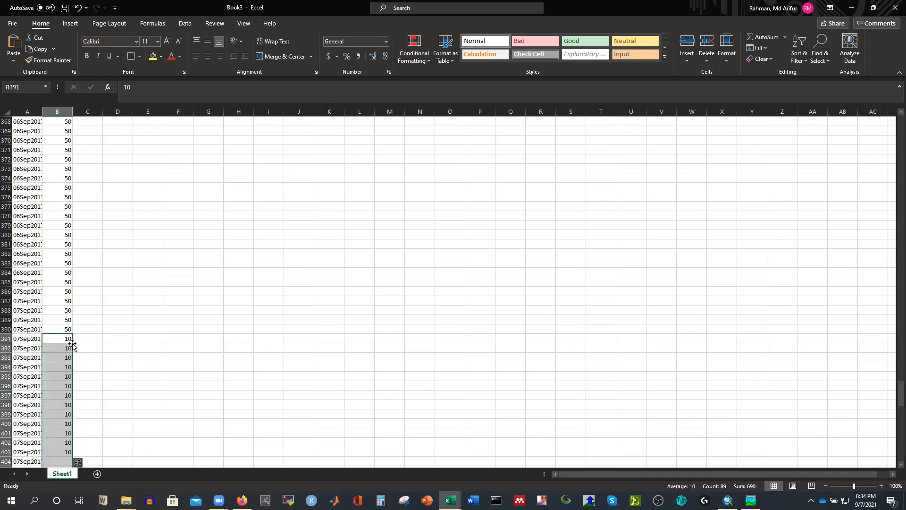
{"action": "left_click", "coordinate": [148, 319]}
Select the precipitation values in column B from B1 down, and undo the last fill of 10 below B391
{"action": "scroll", "coordinate": [91, 254], "scroll_direction": "up", "scroll_amount": 20}
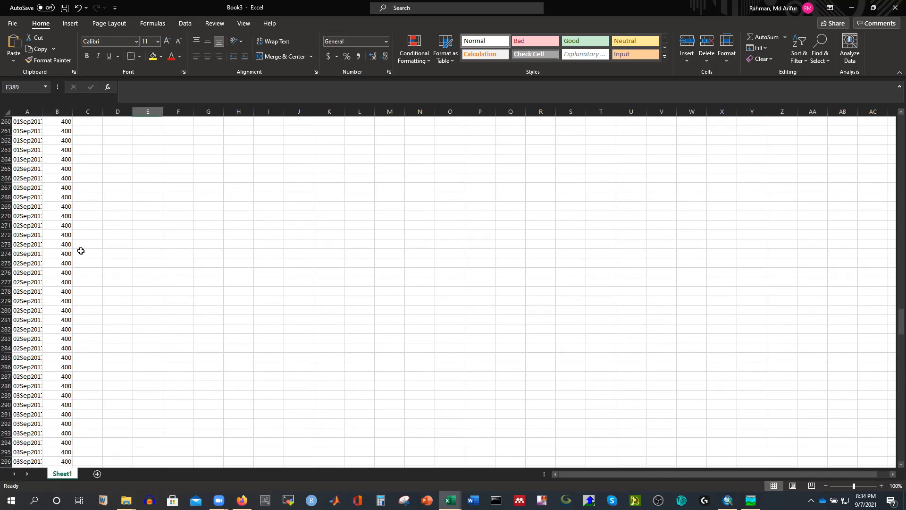
{"action": "scroll", "coordinate": [60, 168], "scroll_direction": "up", "scroll_amount": 20}
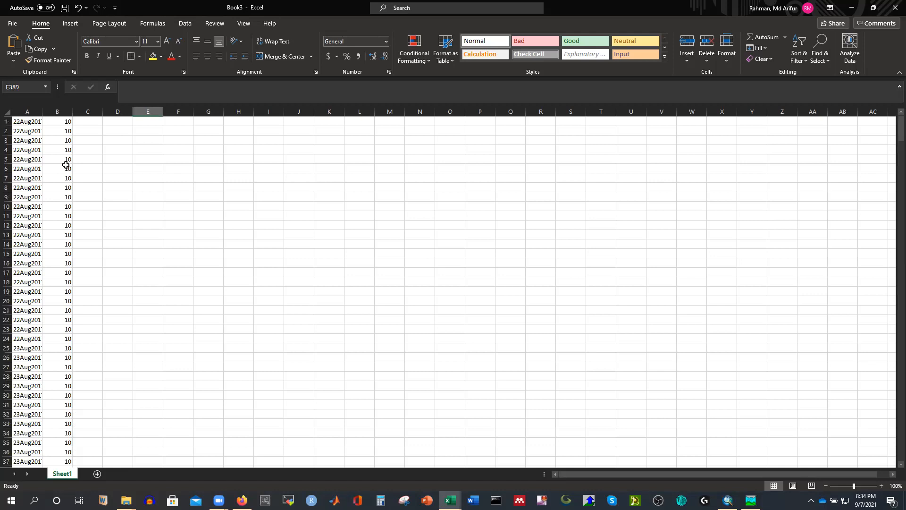
{"action": "left_click", "coordinate": [68, 123]}
{"action": "key", "text": "ctrl+shift+Down"}
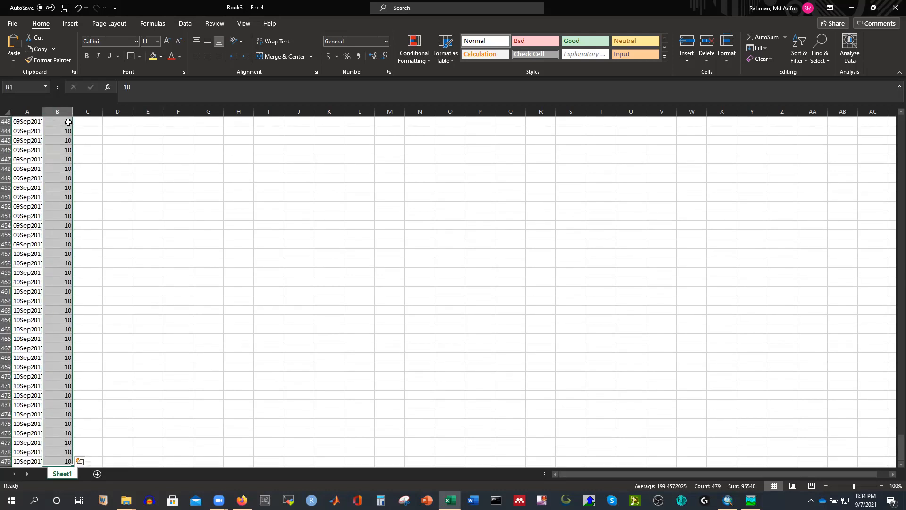
{"action": "key", "text": "ctrl+z"}
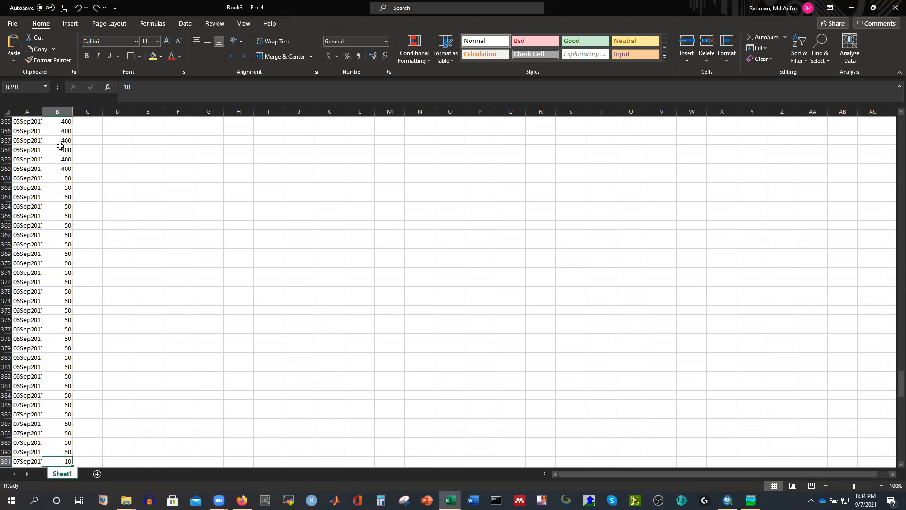
Examine the precipitation values in column B against the dates in column A, from the first row to the last dated row
{"action": "left_click", "coordinate": [318, 253]}
{"action": "left_click_drag", "start_coordinate": [899, 383], "coordinate": [894, 175]}
{"action": "scroll", "coordinate": [762, 211], "scroll_direction": "up", "scroll_amount": 20}
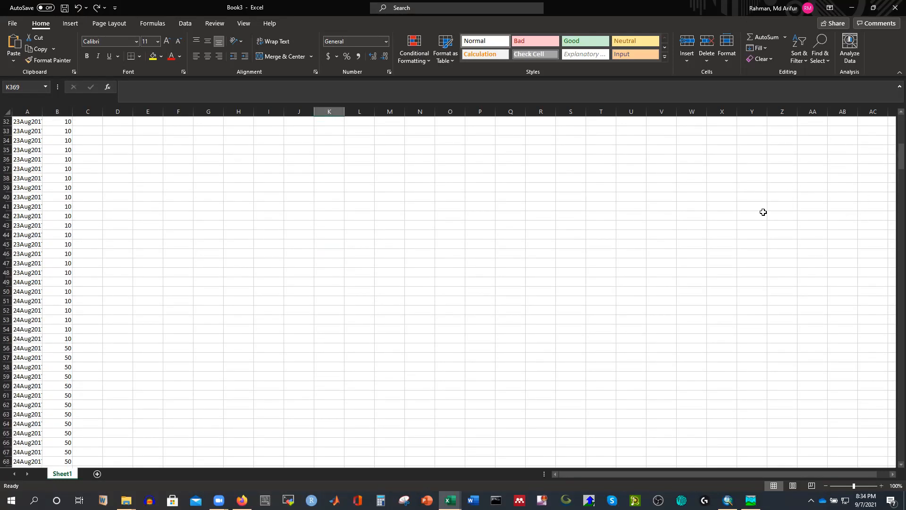
{"action": "left_click", "coordinate": [69, 123]}
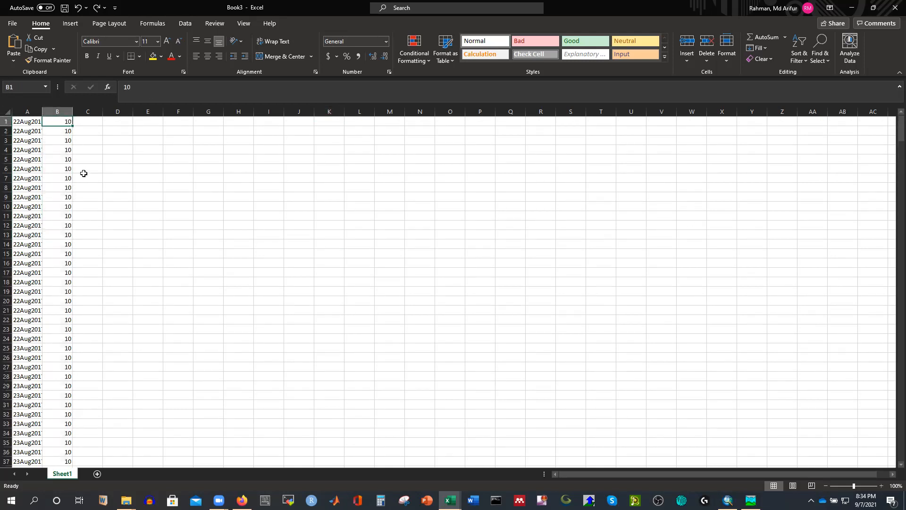
{"action": "scroll", "coordinate": [122, 285], "scroll_direction": "down", "scroll_amount": 20}
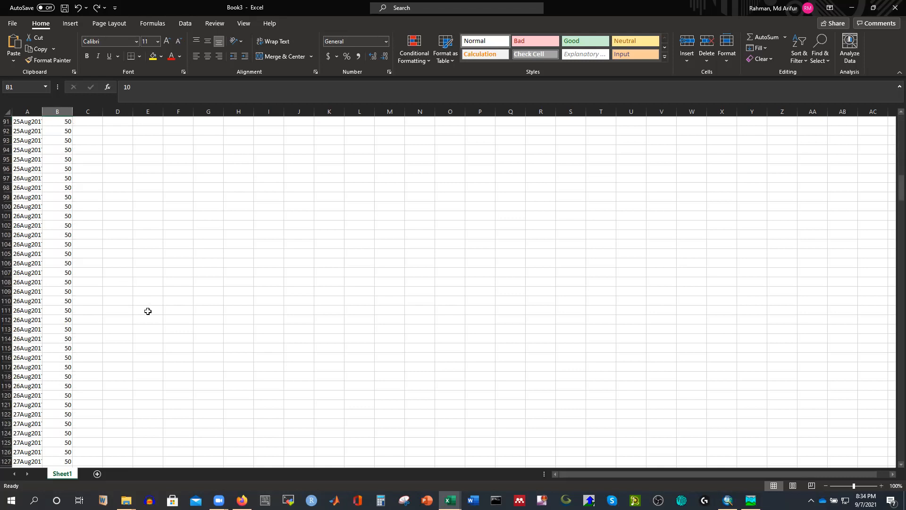
{"action": "left_click", "coordinate": [148, 310]}
{"action": "scroll", "coordinate": [144, 316], "scroll_direction": "down", "scroll_amount": 20}
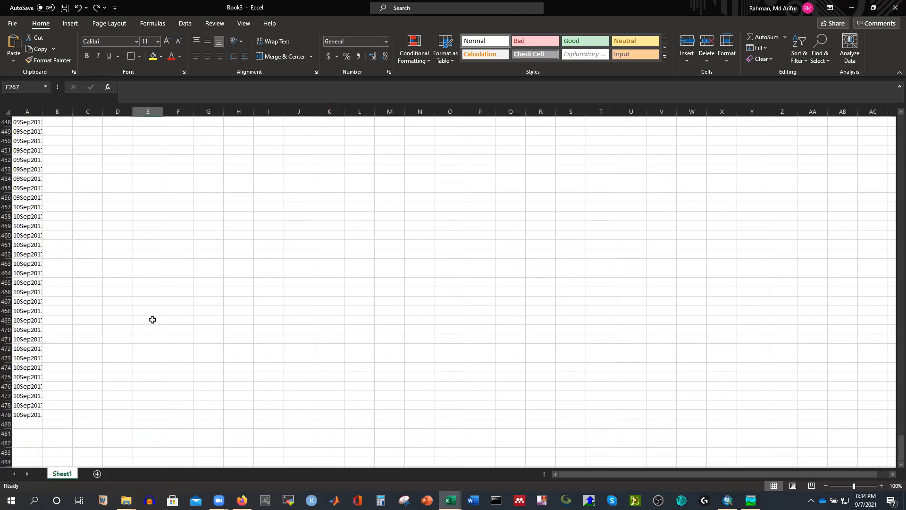
{"action": "scroll", "coordinate": [153, 320], "scroll_direction": "up", "scroll_amount": 15}
{"action": "scroll", "coordinate": [154, 321], "scroll_direction": "up", "scroll_amount": 20}
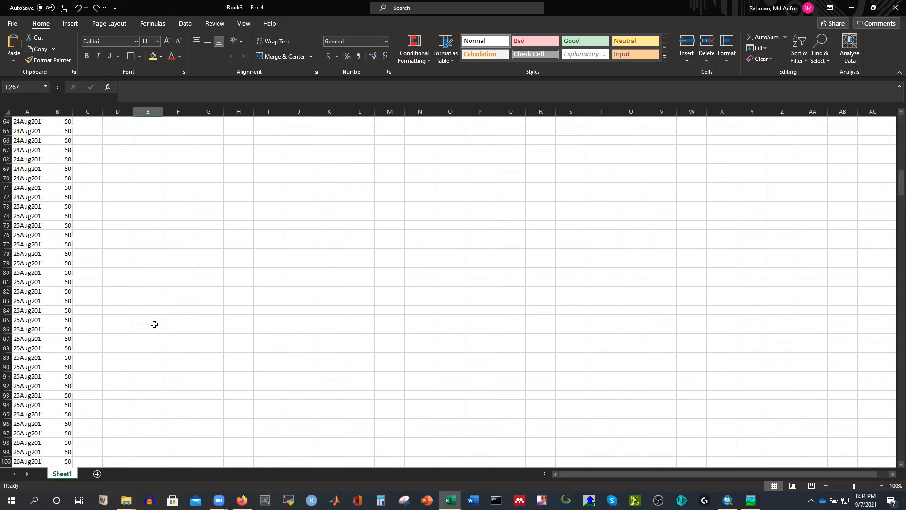
{"action": "left_click", "coordinate": [166, 337]}
Extend the 10 in cell B391 down column B to row 479 again
{"action": "left_click_drag", "start_coordinate": [58, 124], "coordinate": [58, 453]}
{"action": "left_click", "coordinate": [97, 262]}
{"action": "left_click", "coordinate": [67, 264]}
{"action": "left_click", "coordinate": [131, 356]}
{"action": "left_click", "coordinate": [63, 449]}
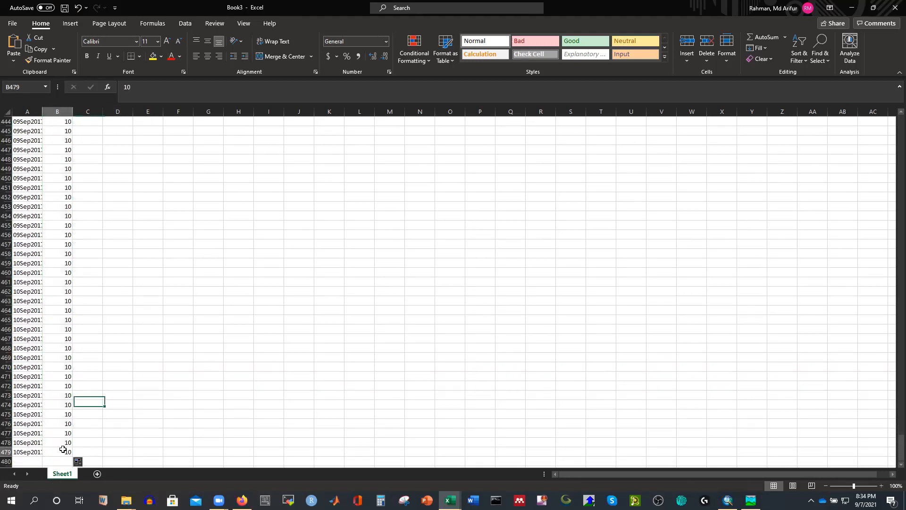
Select column B's values from B479 up to B1, and undo the last fill and the entry in cell B391
{"action": "key", "text": "ctrl+shift+Up"}
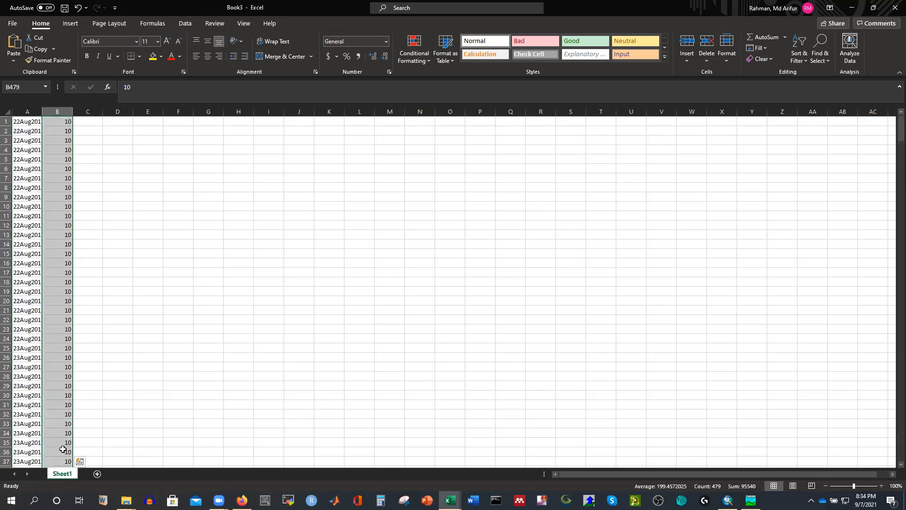
{"action": "key", "text": "ctrl+z"}
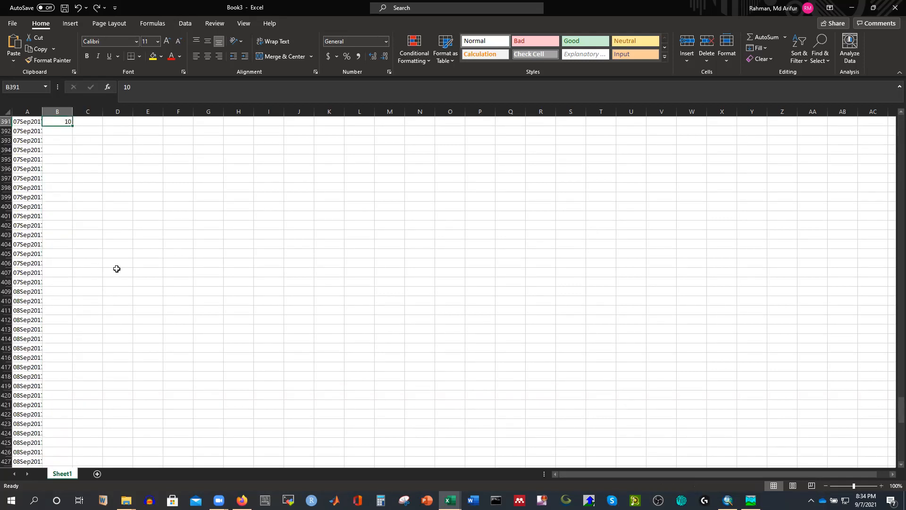
{"action": "scroll", "coordinate": [116, 269], "scroll_direction": "up", "scroll_amount": 6}
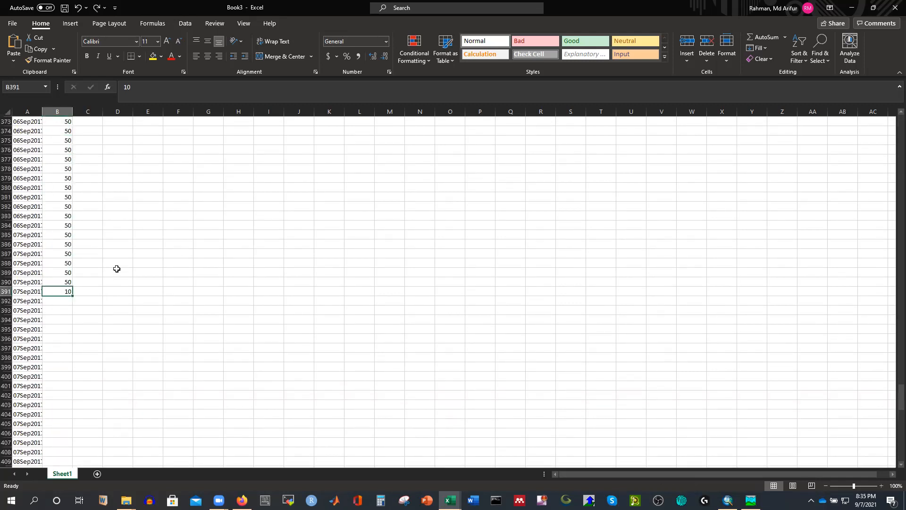
{"action": "left_click", "coordinate": [117, 270]}
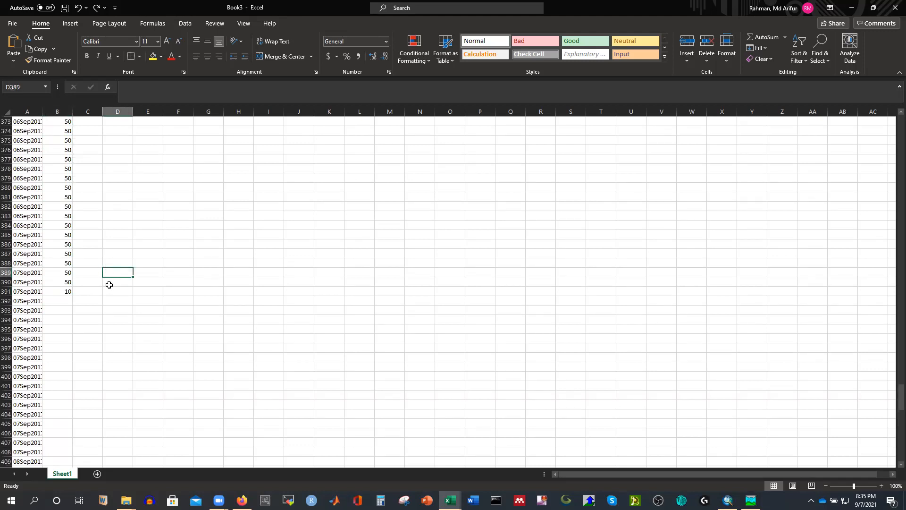
{"action": "key", "text": "ctrl+z"}
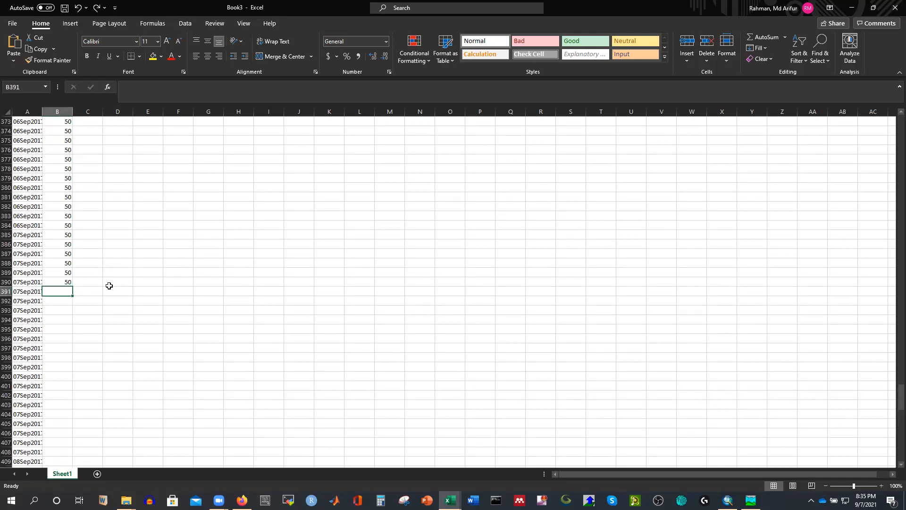
Enter 10 in cell B391 and fill it down column B to row 479
{"action": "type", "text": "10"}
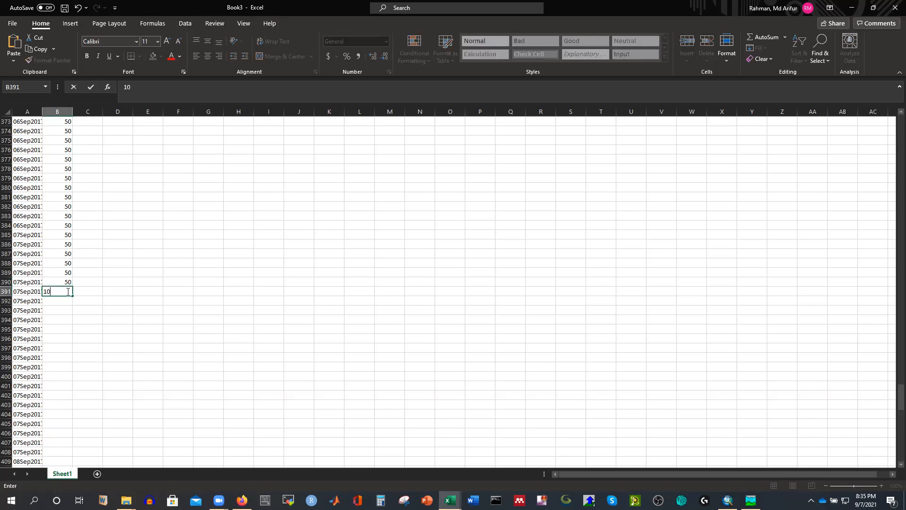
{"action": "left_click", "coordinate": [118, 310]}
{"action": "left_click", "coordinate": [54, 291]}
{"action": "left_click_drag", "start_coordinate": [68, 296], "coordinate": [73, 444]}
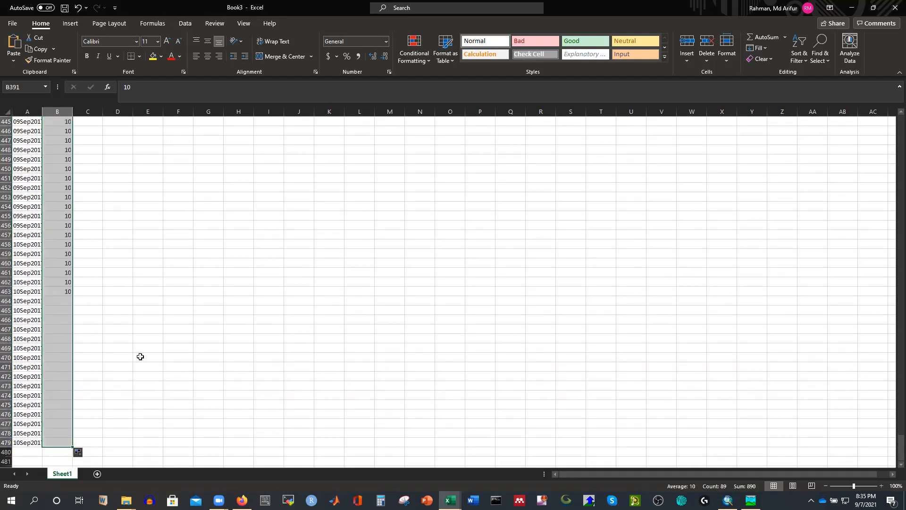
{"action": "left_click", "coordinate": [161, 329]}
Copy the hourly precipitation values in cells B1 to B479
{"action": "scroll", "coordinate": [150, 250], "scroll_direction": "up", "scroll_amount": 20}
{"action": "scroll", "coordinate": [148, 245], "scroll_direction": "up", "scroll_amount": 20}
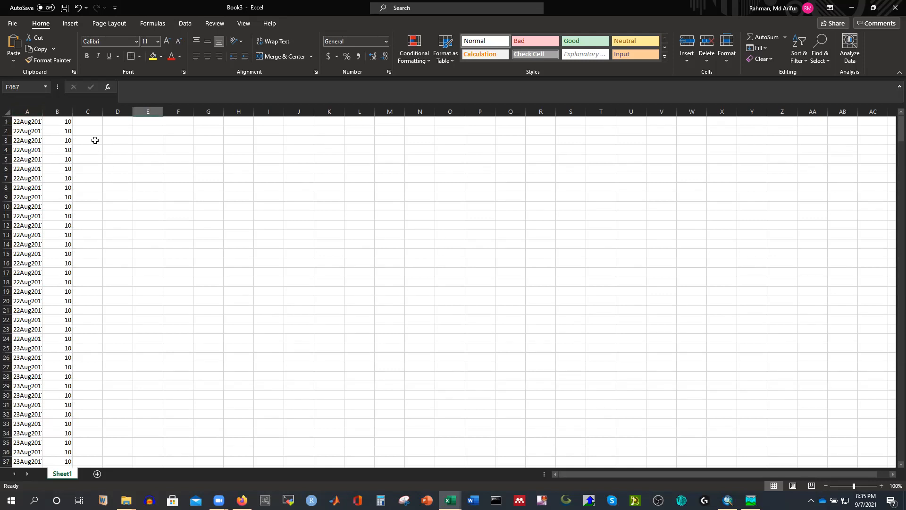
{"action": "left_click_drag", "start_coordinate": [68, 124], "coordinate": [68, 454]}
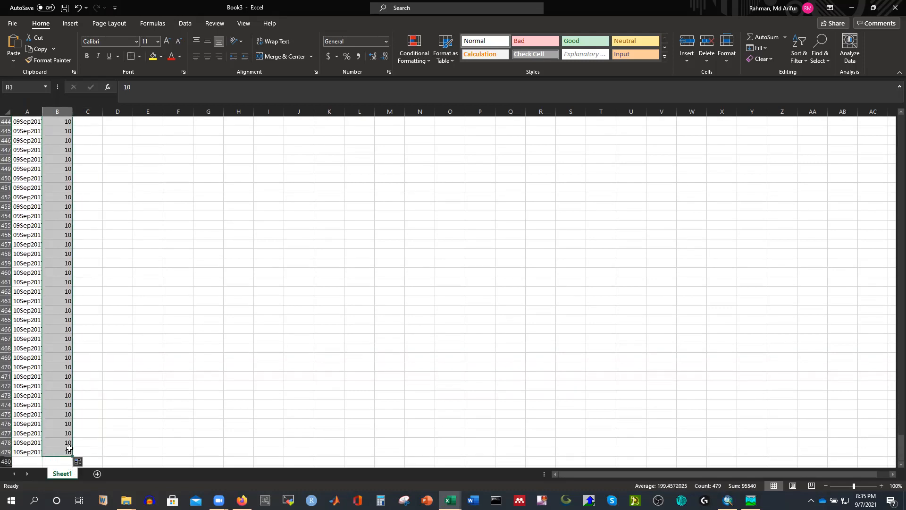
{"action": "key", "text": "ctrl+c"}
{"action": "left_click", "coordinate": [79, 461]}
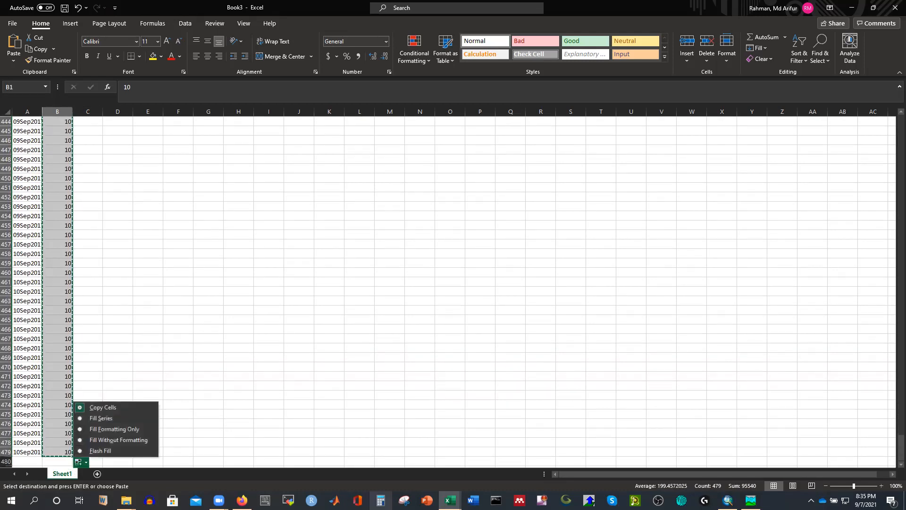
Switch to HEC-HMS, paste the copied values into Gage1's precipitation table starting at 22Aug2017, 00:00, and display the gage's graph
{"action": "key", "text": "alt+Tab"}
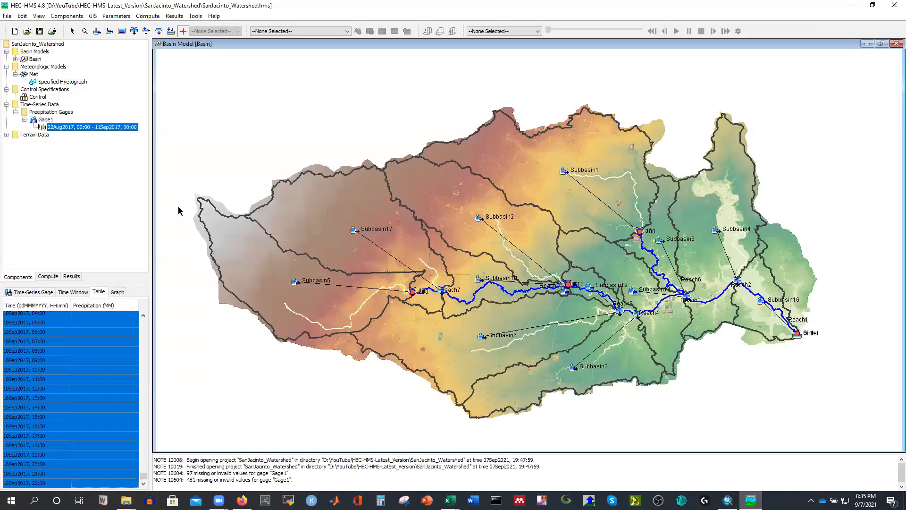
{"action": "left_click", "coordinate": [88, 345]}
{"action": "scroll", "coordinate": [99, 359], "scroll_direction": "up", "scroll_amount": 20}
{"action": "scroll", "coordinate": [113, 375], "scroll_direction": "up", "scroll_amount": 20}
{"action": "left_click", "coordinate": [97, 317]}
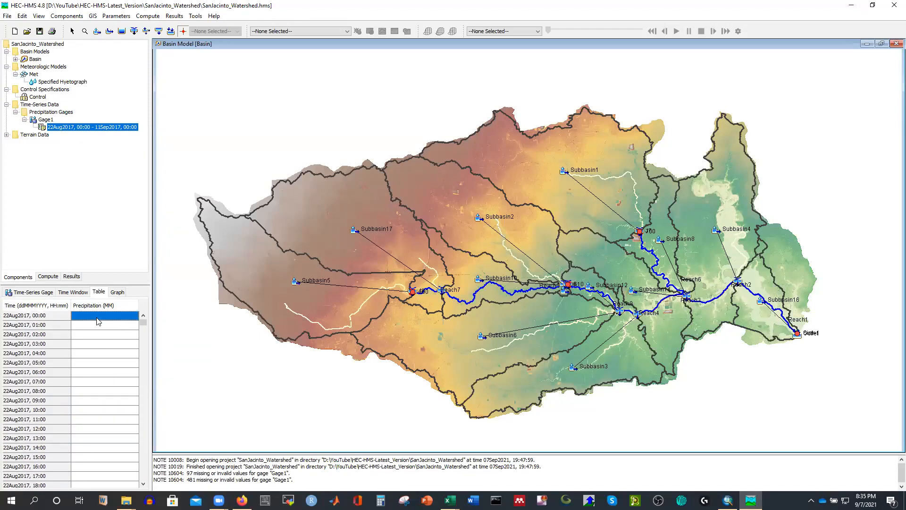
{"action": "key", "text": "ctrl+v"}
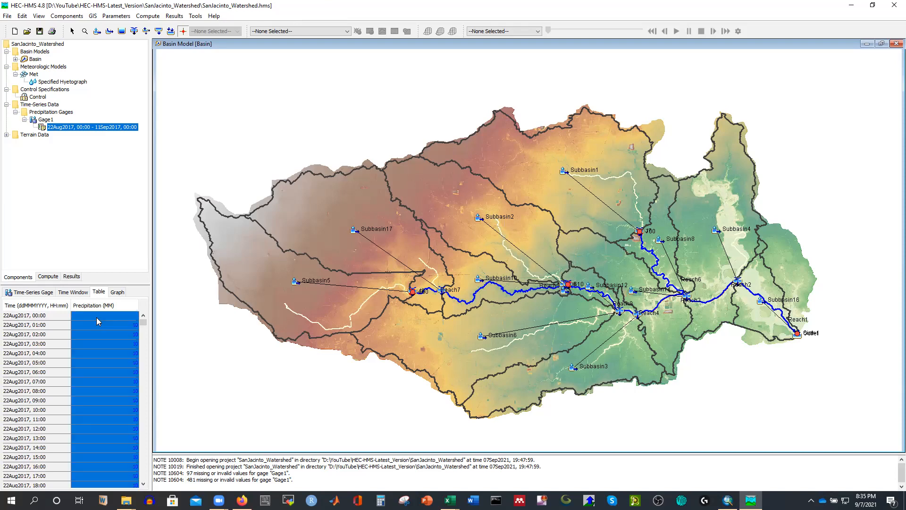
{"action": "left_click", "coordinate": [117, 292]}
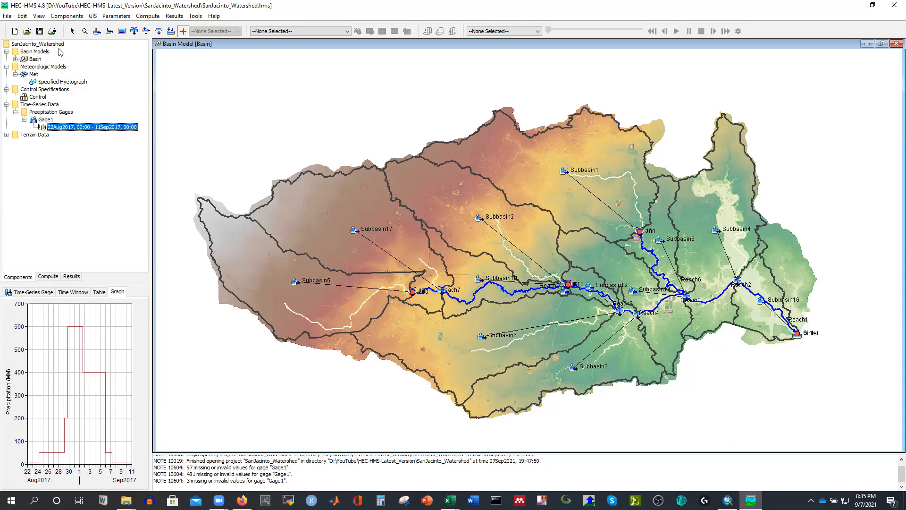
Set the Met meteorologic model to include the subbasins of the Basin model
{"action": "left_click", "coordinate": [45, 82]}
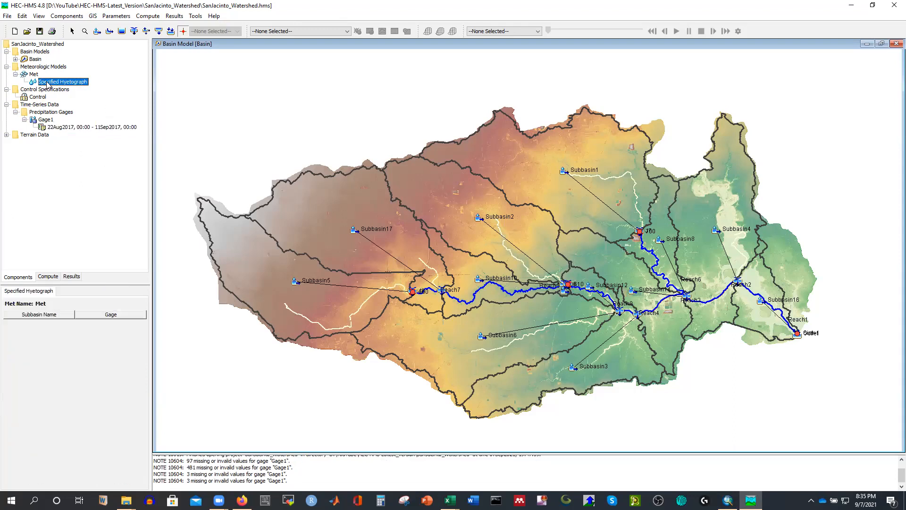
{"action": "left_click", "coordinate": [33, 74]}
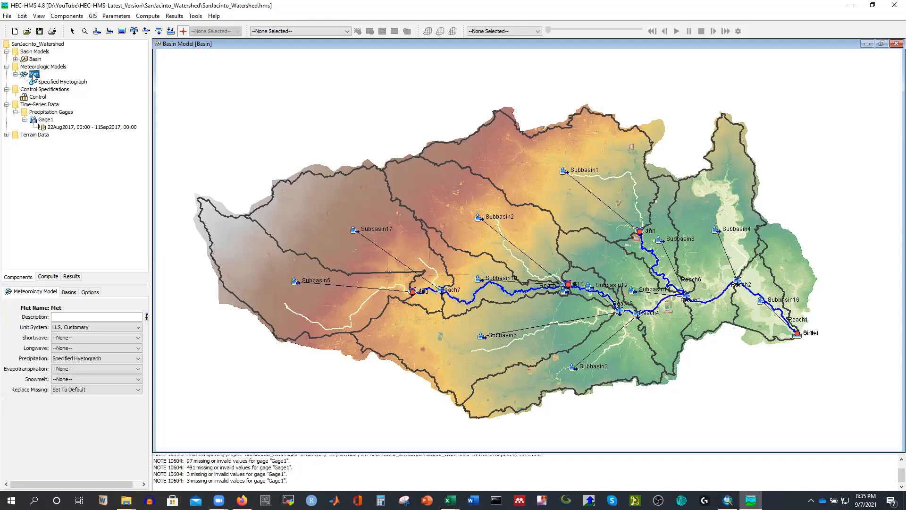
{"action": "left_click", "coordinate": [70, 293]}
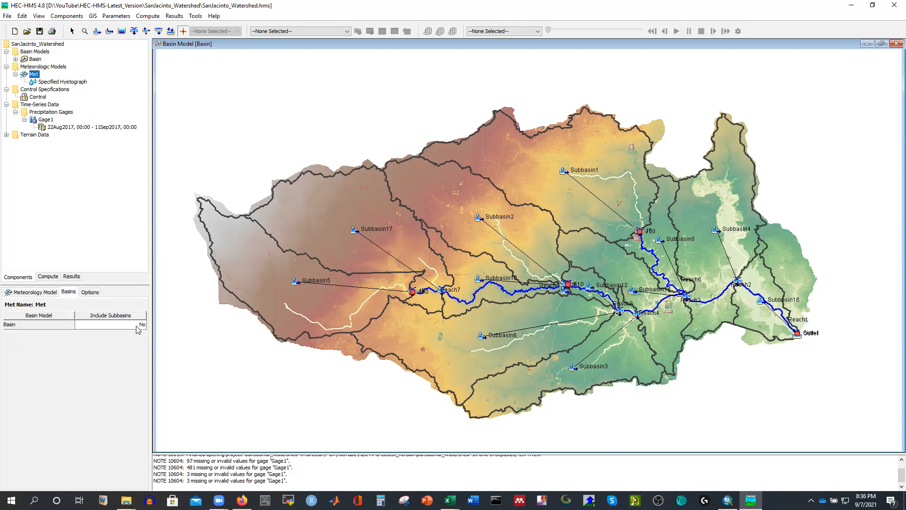
{"action": "left_click", "coordinate": [136, 325]}
{"action": "left_click", "coordinate": [93, 336]}
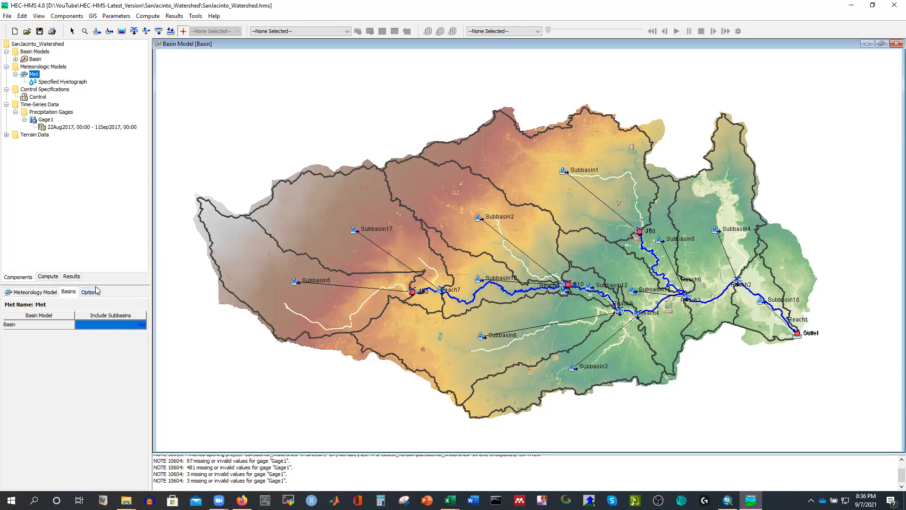
Assign Gage1 as the precipitation gage for every subbasin, from Subbasin1 to Subbasin8, in Met's Specified Hyetograph
{"action": "left_click", "coordinate": [52, 82]}
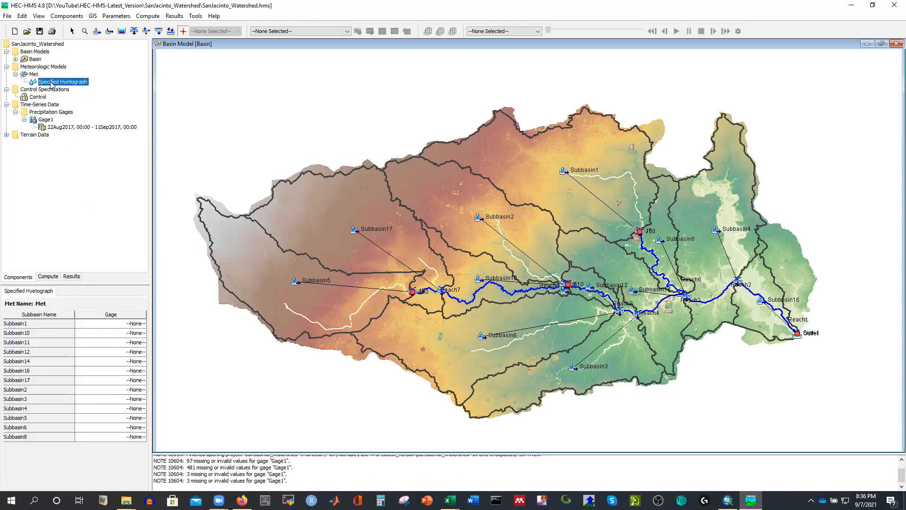
{"action": "left_click", "coordinate": [125, 323]}
{"action": "left_click", "coordinate": [109, 339]}
{"action": "left_click", "coordinate": [125, 332]}
{"action": "left_click", "coordinate": [124, 348]}
{"action": "left_click", "coordinate": [127, 343]}
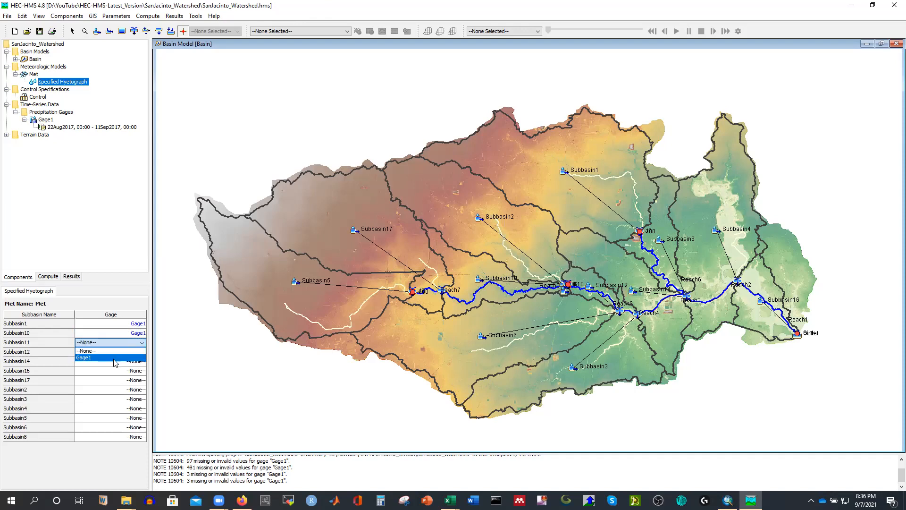
{"action": "left_click", "coordinate": [125, 357]}
{"action": "left_click", "coordinate": [125, 351]}
{"action": "left_click", "coordinate": [125, 366]}
{"action": "left_click", "coordinate": [124, 362]}
{"action": "left_click", "coordinate": [113, 376]}
{"action": "left_click", "coordinate": [124, 371]}
{"action": "left_click", "coordinate": [117, 386]}
{"action": "left_click", "coordinate": [126, 380]}
{"action": "left_click", "coordinate": [124, 395]}
{"action": "left_click", "coordinate": [123, 389]}
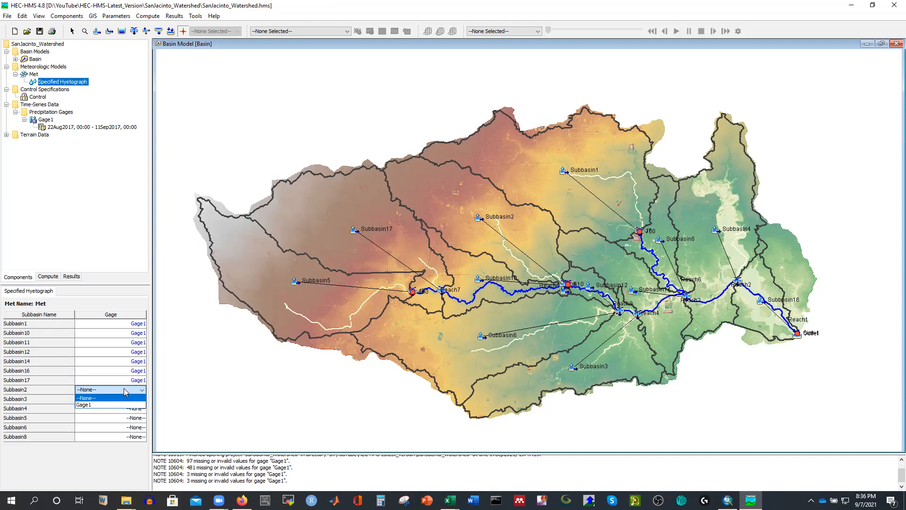
{"action": "left_click", "coordinate": [120, 405]}
{"action": "left_click", "coordinate": [128, 400]}
{"action": "left_click", "coordinate": [116, 414]}
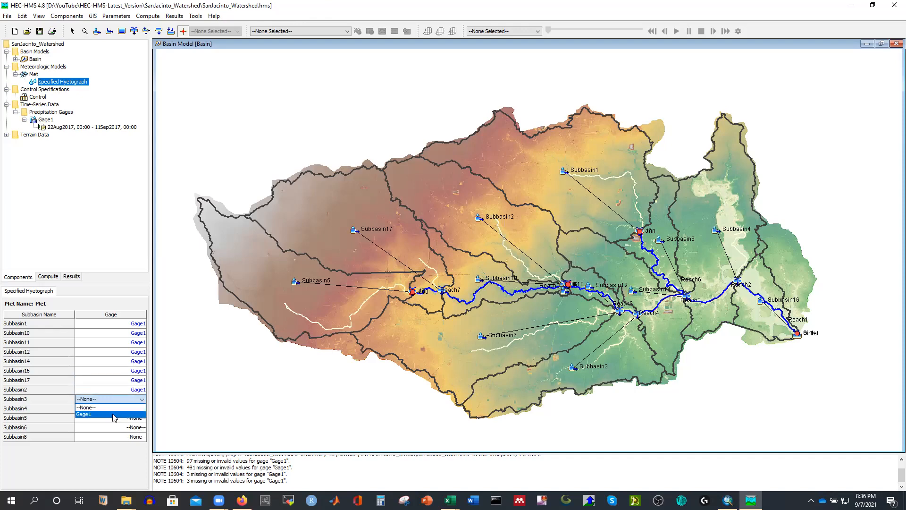
{"action": "left_click", "coordinate": [126, 409]}
{"action": "left_click", "coordinate": [116, 423]}
{"action": "left_click", "coordinate": [125, 418]}
{"action": "left_click", "coordinate": [126, 432]}
{"action": "left_click", "coordinate": [128, 427]}
{"action": "left_click", "coordinate": [119, 442]}
{"action": "left_click", "coordinate": [130, 437]}
{"action": "left_click", "coordinate": [117, 451]}
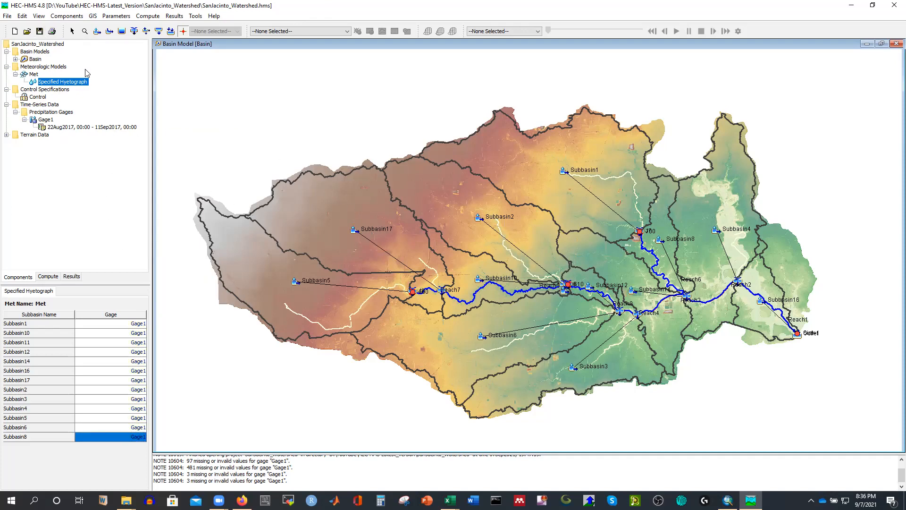
Create a simulation run named Harvey using the Basin model, the Met meteorologic model and the Control specifications
{"action": "left_click", "coordinate": [146, 16]}
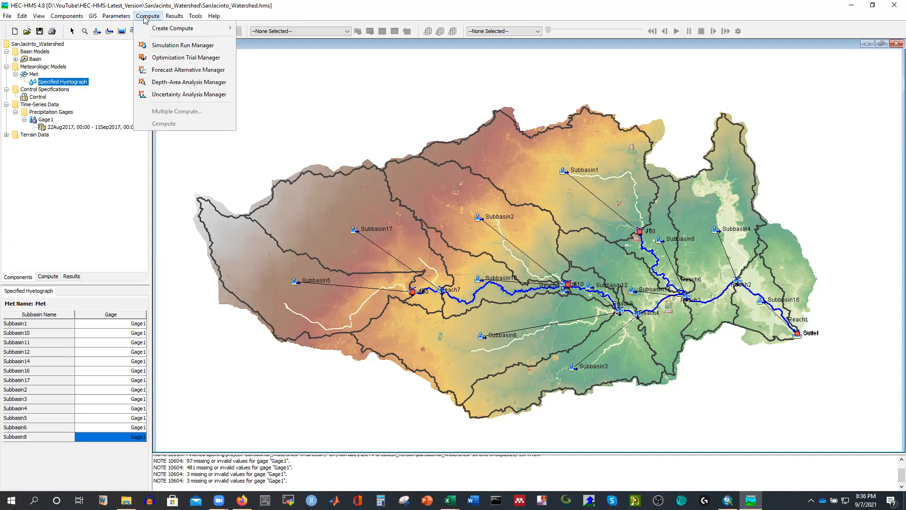
{"action": "mouse_move", "coordinate": [198, 29]}
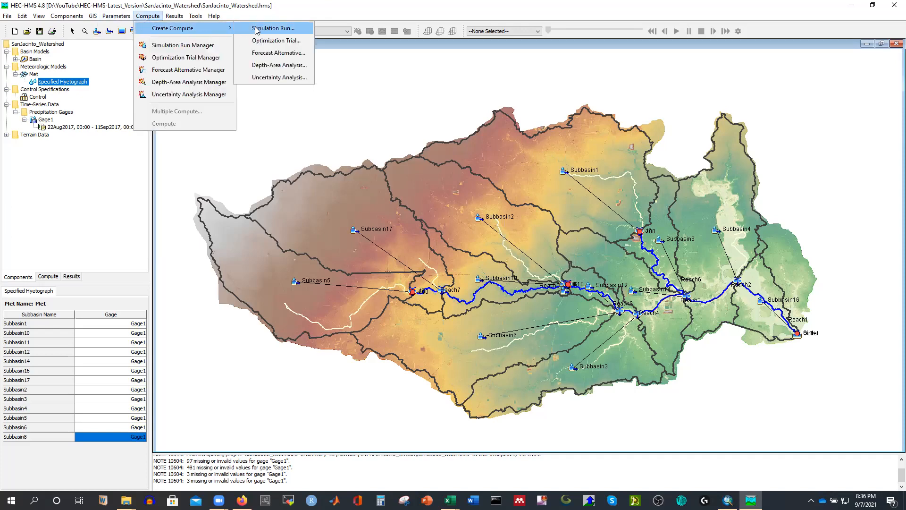
{"action": "left_click", "coordinate": [257, 28]}
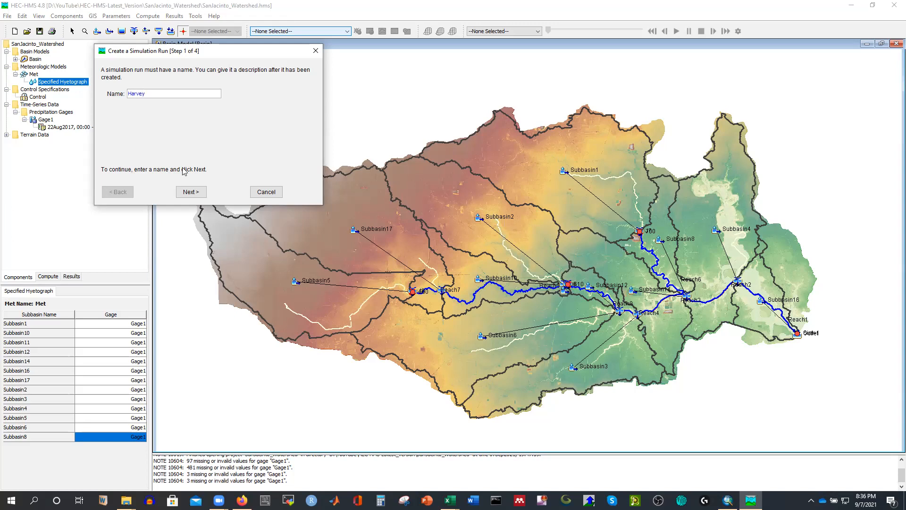
{"action": "left_click", "coordinate": [191, 192]}
{"action": "left_click", "coordinate": [191, 192]}
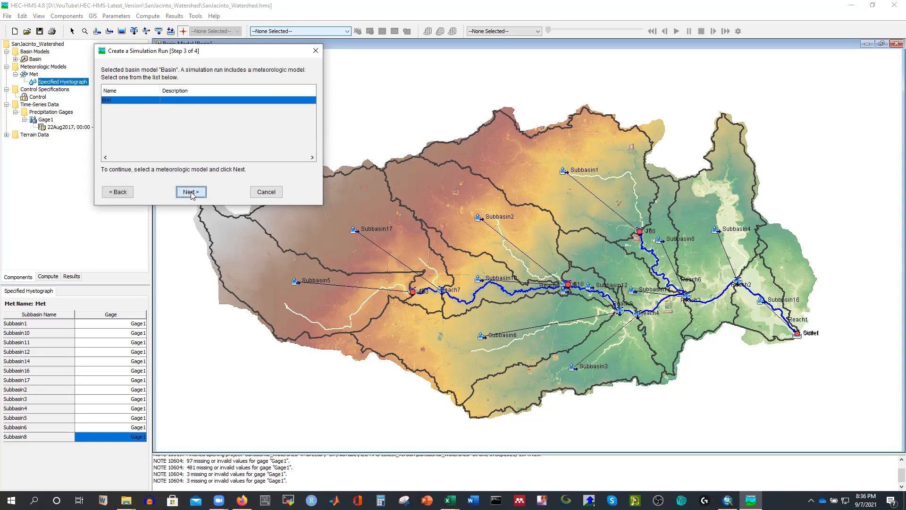
{"action": "left_click", "coordinate": [191, 192]}
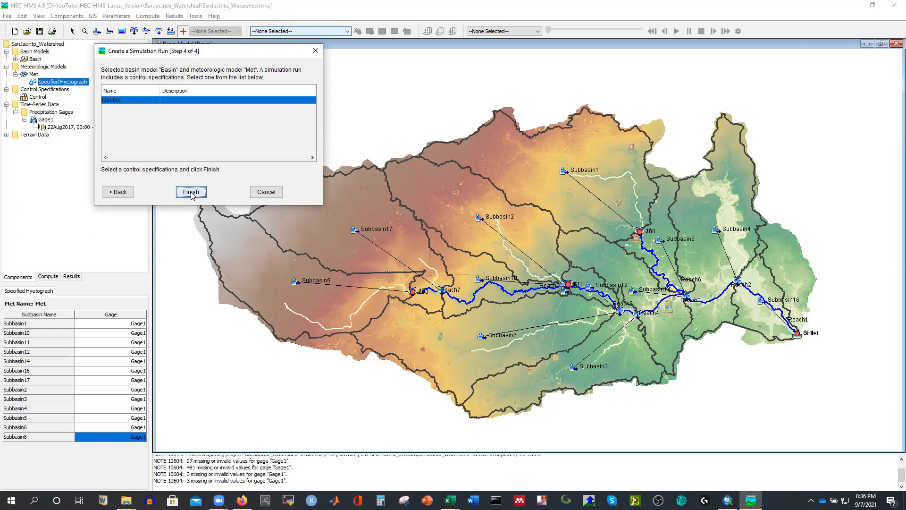
{"action": "left_click", "coordinate": [191, 192]}
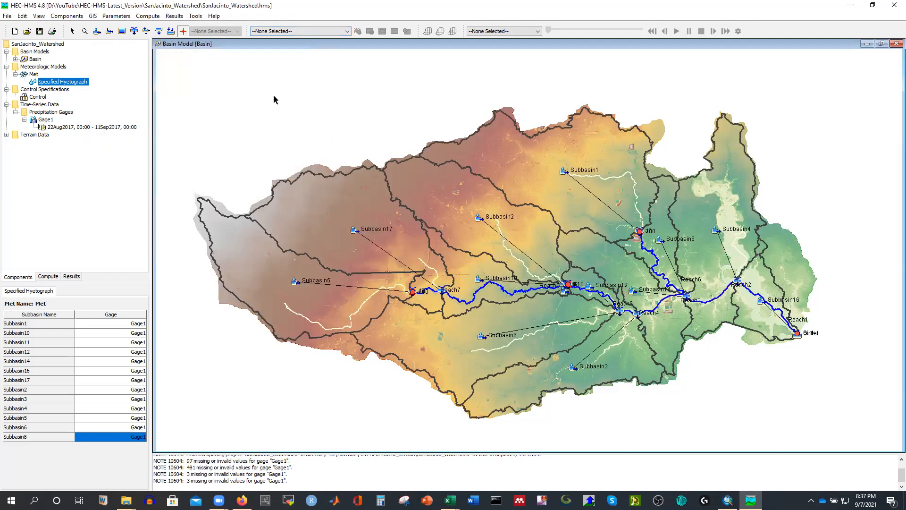
Make Harvey the current simulation run, compute it and dismiss the progress window
{"action": "left_click", "coordinate": [279, 31]}
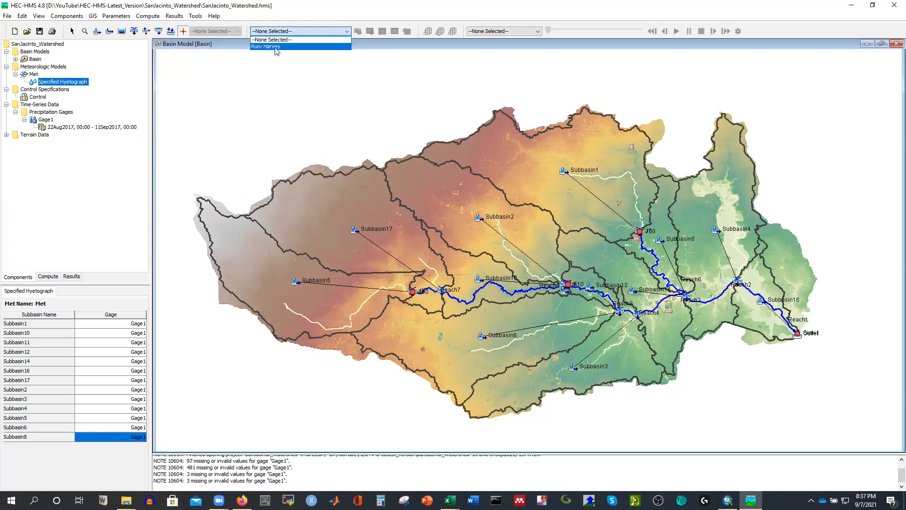
{"action": "left_click", "coordinate": [271, 46]}
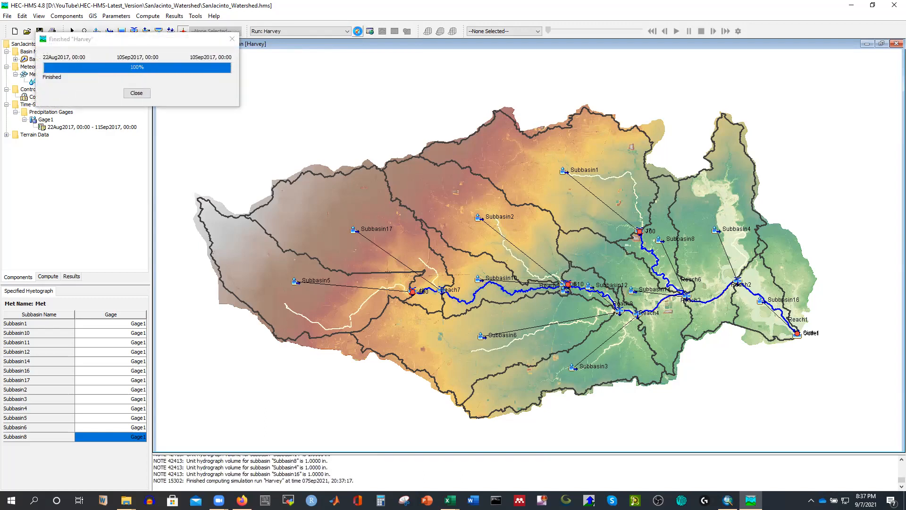
{"action": "left_click", "coordinate": [138, 94]}
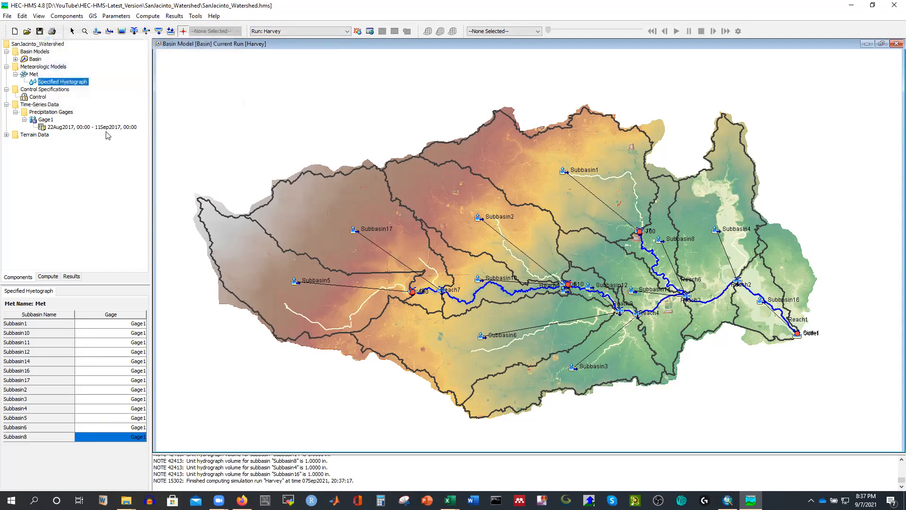
Examine the Harvey run's result graph for Subbasin5 at full size, including precipitation and outflow, and close it
{"action": "left_click", "coordinate": [71, 277]}
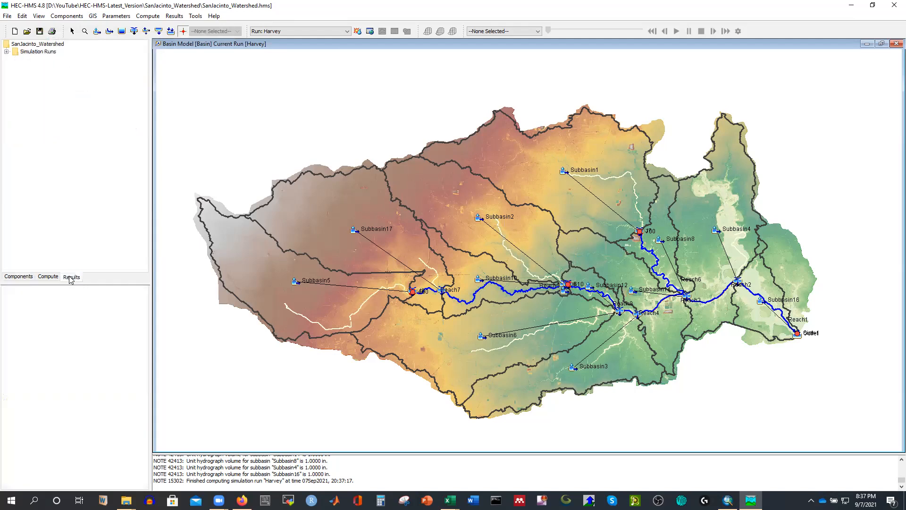
{"action": "double_click", "coordinate": [37, 52]}
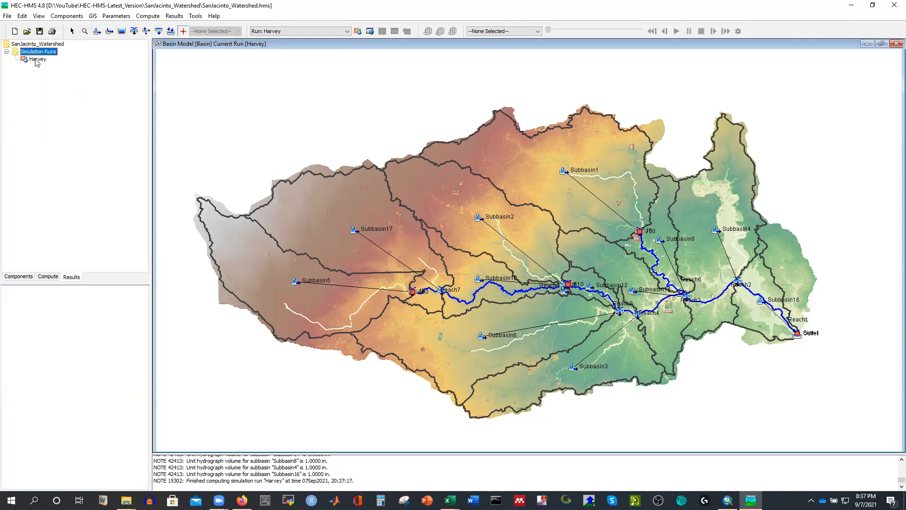
{"action": "double_click", "coordinate": [38, 59]}
{"action": "double_click", "coordinate": [50, 75]}
{"action": "left_click", "coordinate": [56, 83]}
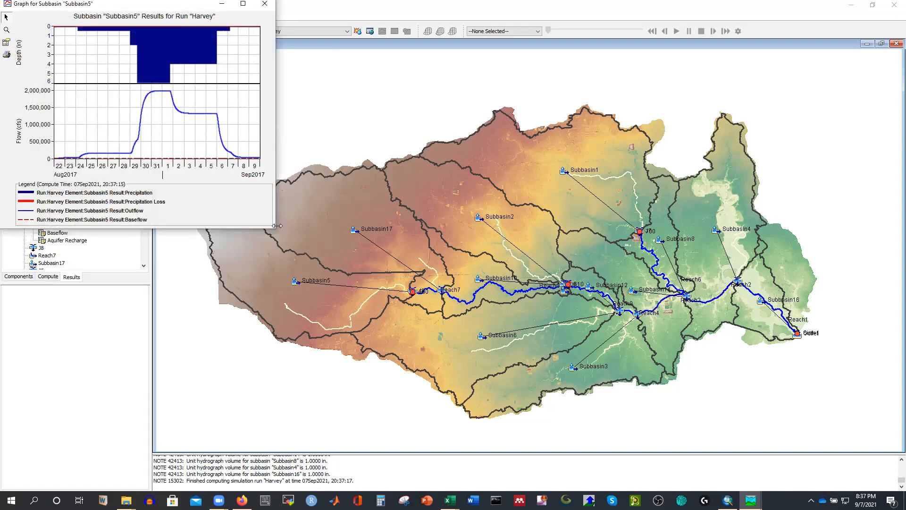
{"action": "left_click", "coordinate": [243, 4]}
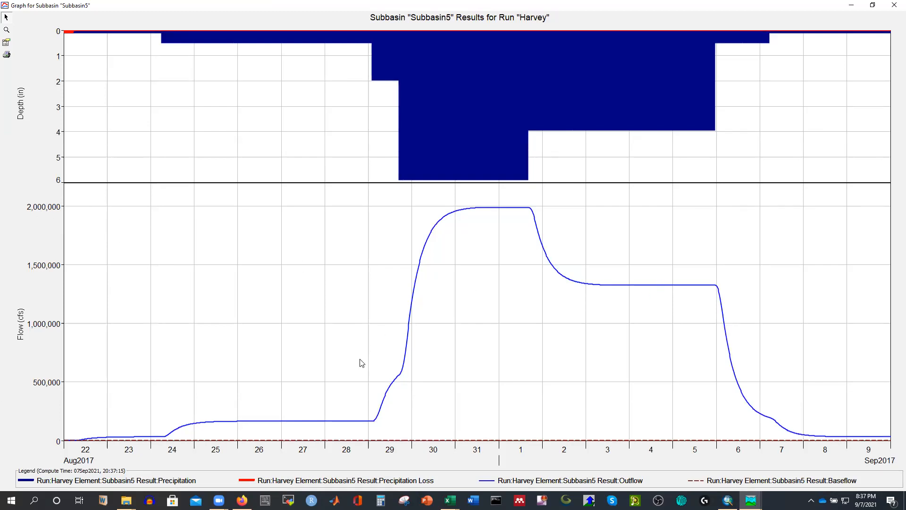
{"action": "left_click", "coordinate": [893, 6]}
Examine the Harvey run's result graph for Sink-1 at full size, and restore the graph window's smaller size
{"action": "scroll", "coordinate": [102, 186], "scroll_direction": "down", "scroll_amount": 10}
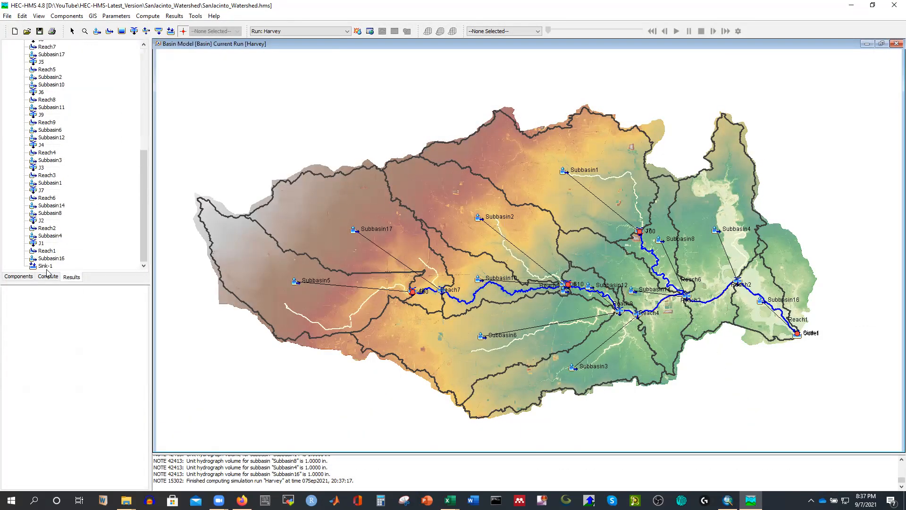
{"action": "double_click", "coordinate": [45, 265]}
{"action": "left_click", "coordinate": [54, 229]}
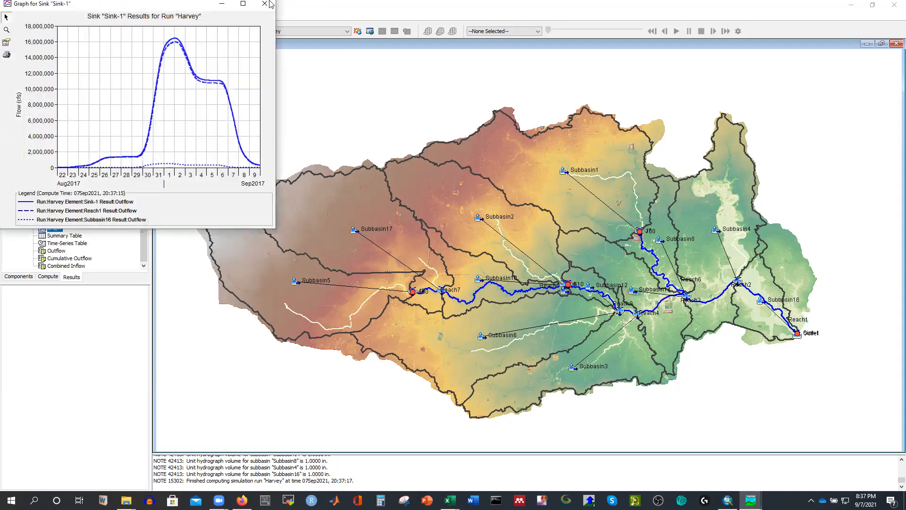
{"action": "left_click", "coordinate": [243, 4]}
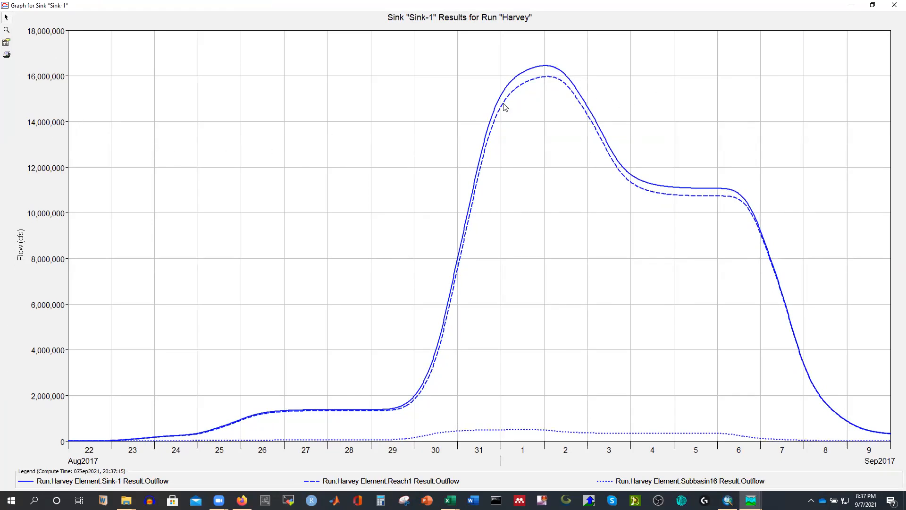
{"action": "left_click", "coordinate": [871, 5]}
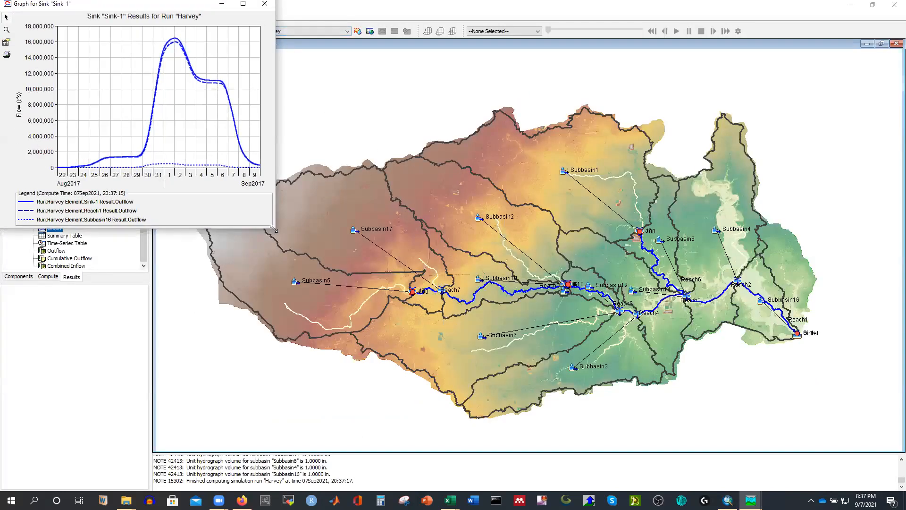
Enlarge the Sink-1 result graph window to examine its outflow curves, and shrink it clear of the basin map
{"action": "left_click_drag", "start_coordinate": [274, 228], "coordinate": [455, 326]}
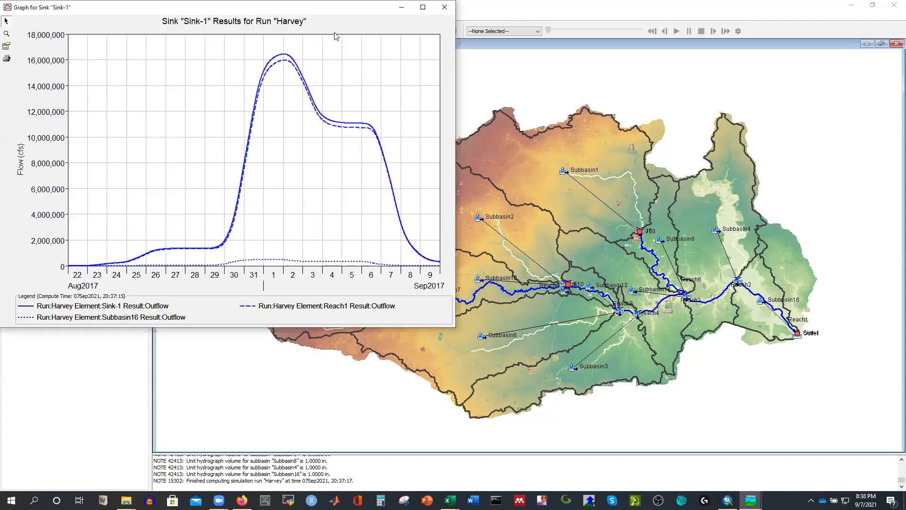
{"action": "left_click_drag", "start_coordinate": [321, 7], "coordinate": [339, 96]}
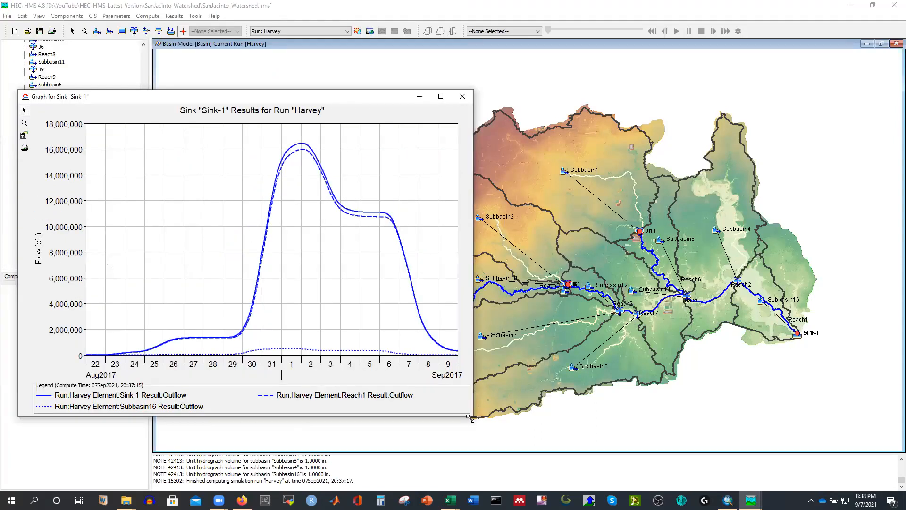
{"action": "left_click_drag", "start_coordinate": [470, 417], "coordinate": [306, 368]}
{"action": "left_click_drag", "start_coordinate": [195, 93], "coordinate": [180, 6]}
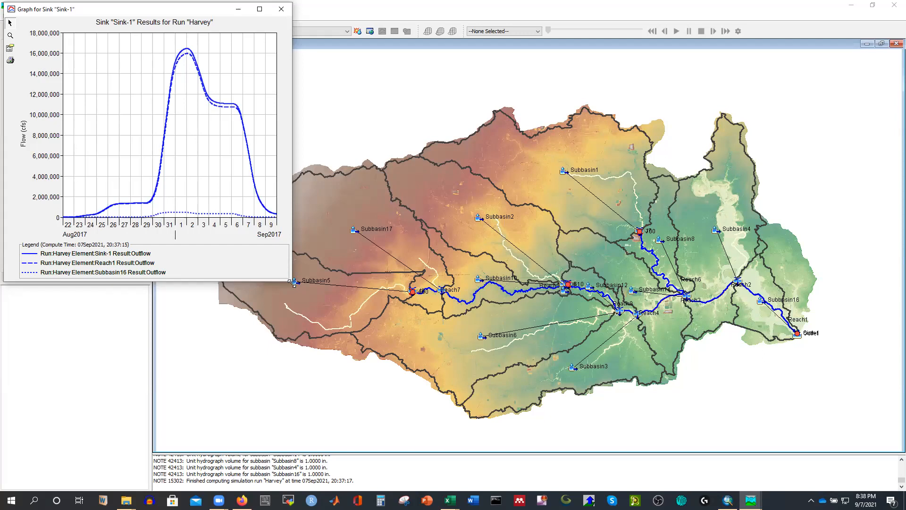
{"action": "left_click_drag", "start_coordinate": [292, 282], "coordinate": [270, 189]}
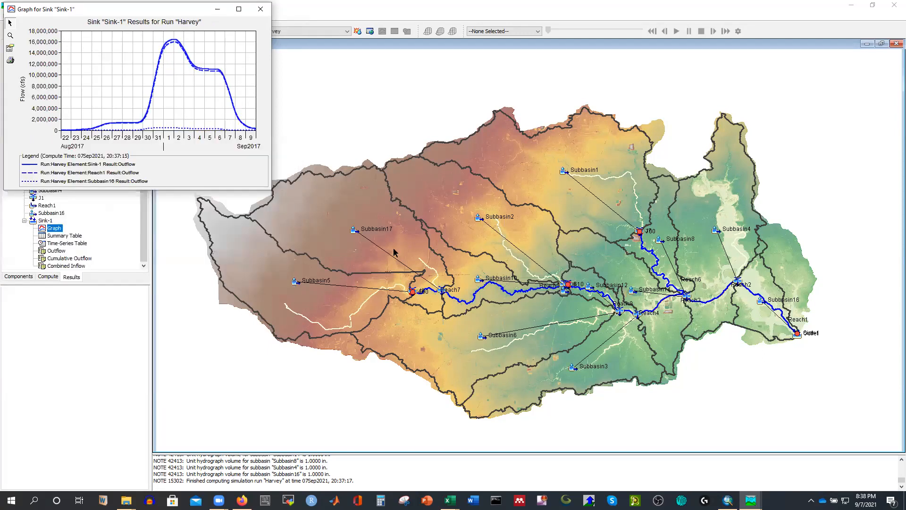
{"action": "scroll", "coordinate": [692, 142], "scroll_direction": "down", "scroll_amount": 1}
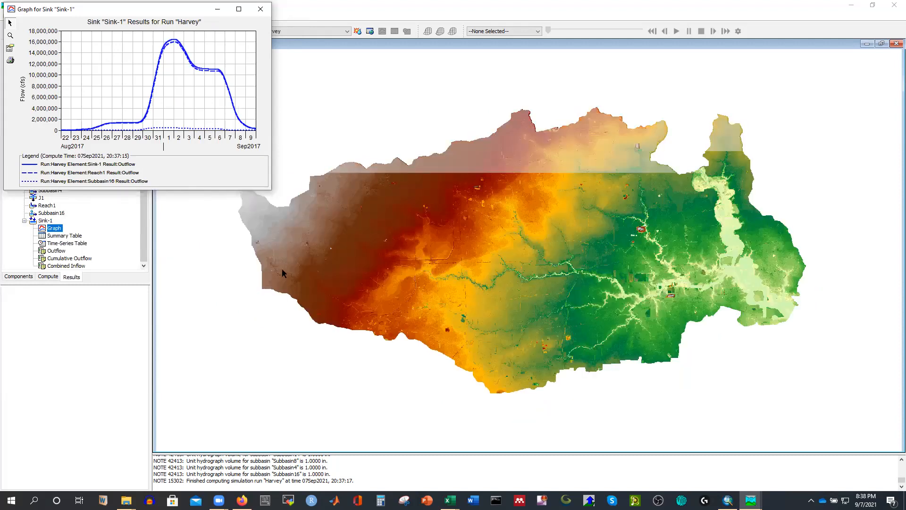
{"action": "scroll", "coordinate": [282, 274], "scroll_direction": "up", "scroll_amount": 1}
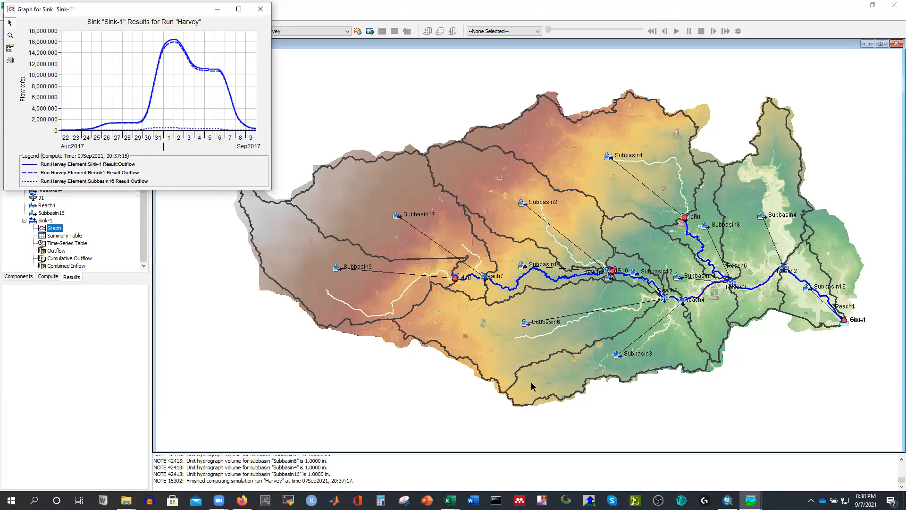
{"action": "mouse_move", "coordinate": [561, 363]}
{"action": "left_click_drag", "start_coordinate": [269, 188], "coordinate": [295, 201]}
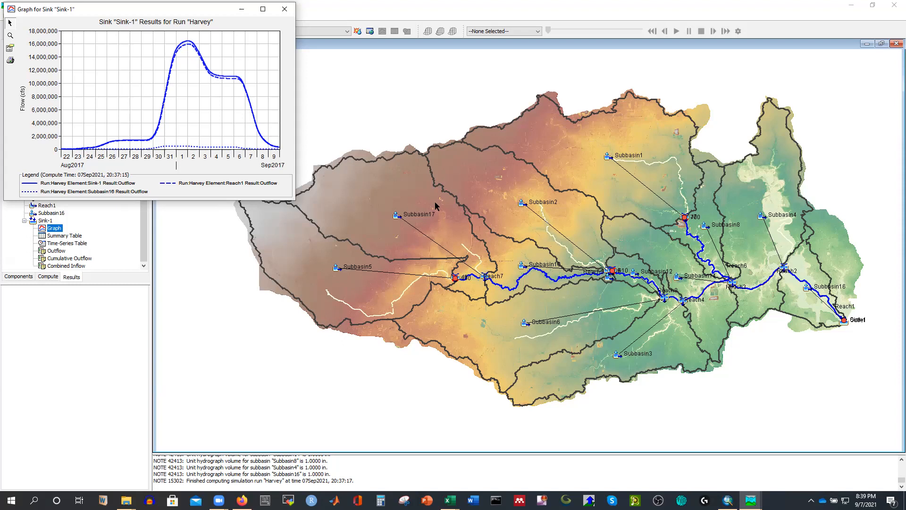
{"action": "mouse_move", "coordinate": [429, 206]}
{"action": "scroll", "coordinate": [860, 274], "scroll_direction": "down", "scroll_amount": 1}
{"action": "scroll", "coordinate": [853, 274], "scroll_direction": "up", "scroll_amount": 1}
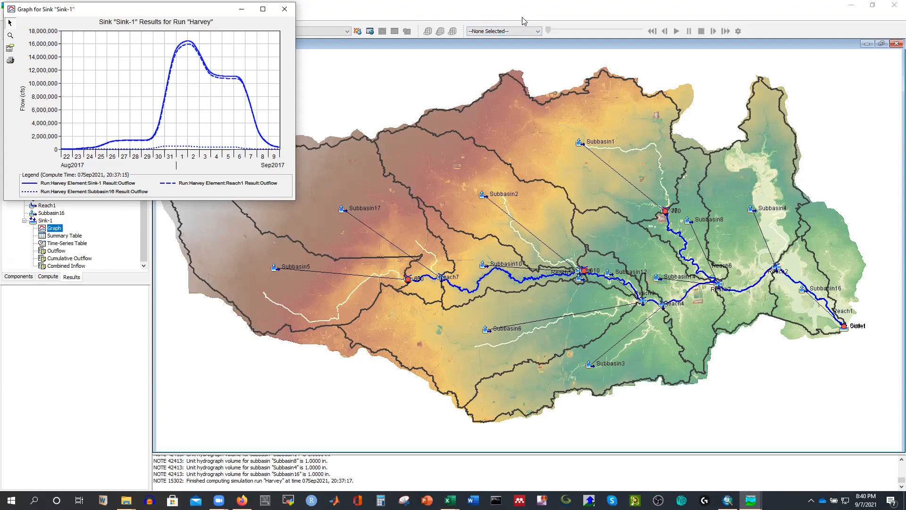
{"action": "left_click", "coordinate": [500, 47]}
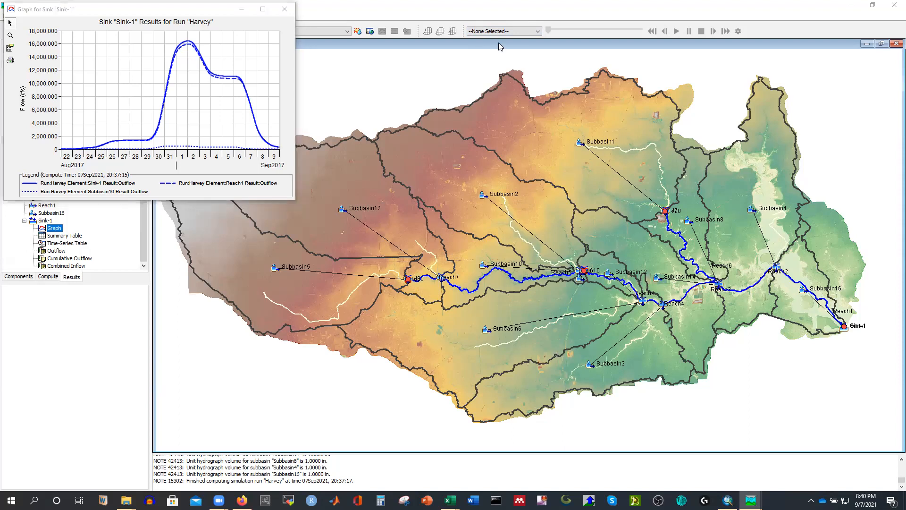